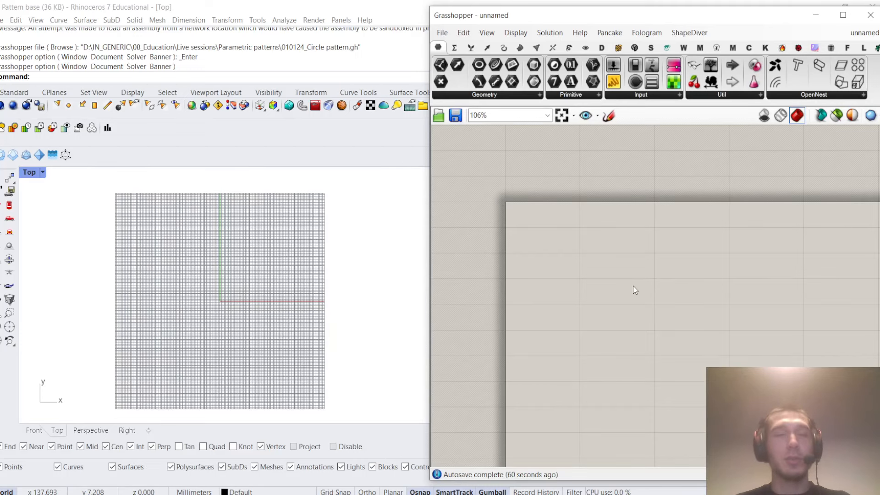
Add a Bifocals component to the unnamed definition and place it just above the canvas's upper-left corner
scroll(640, 289, down, 2)
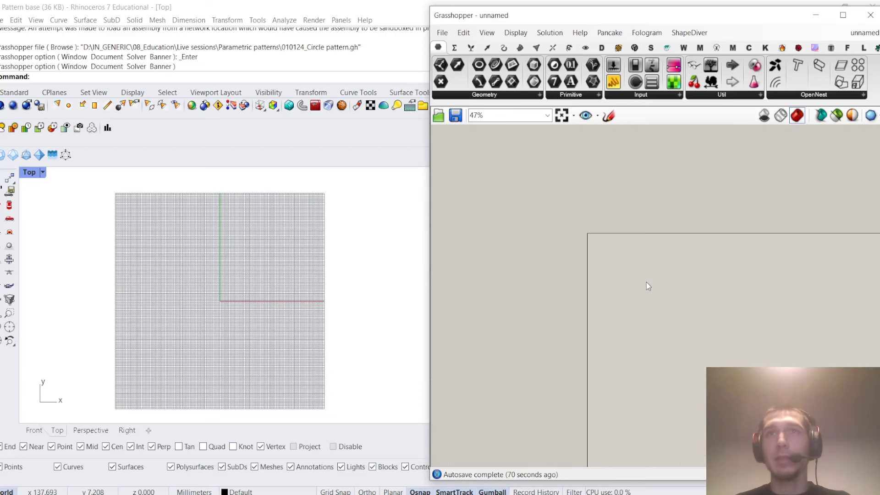
scroll(632, 302, up, 3)
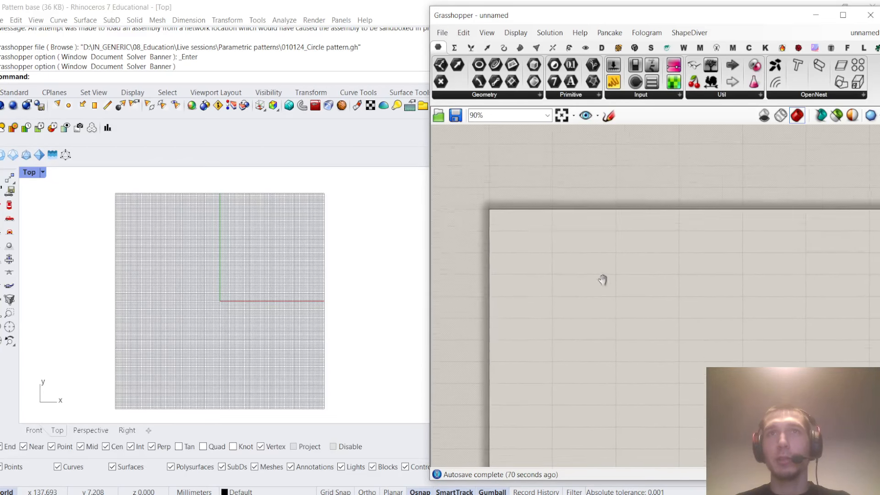
double_click(573, 260)
text(bifocals)
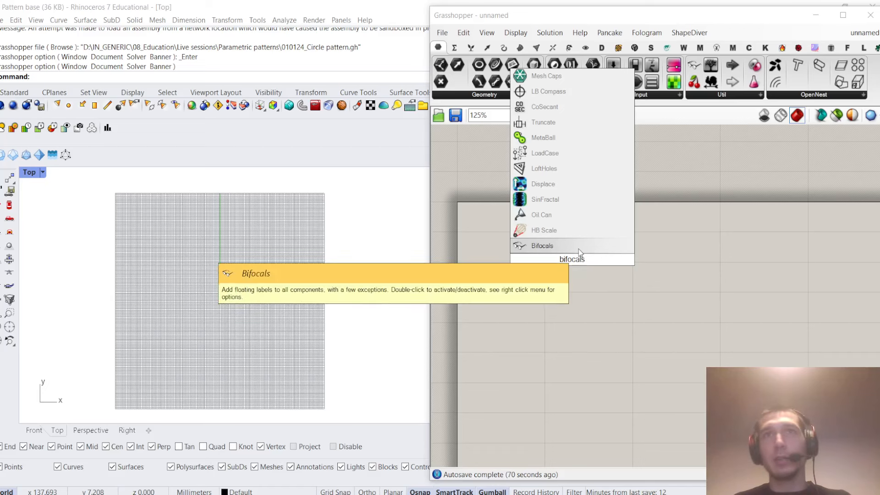
key(Return)
drag(571, 262, 481, 155)
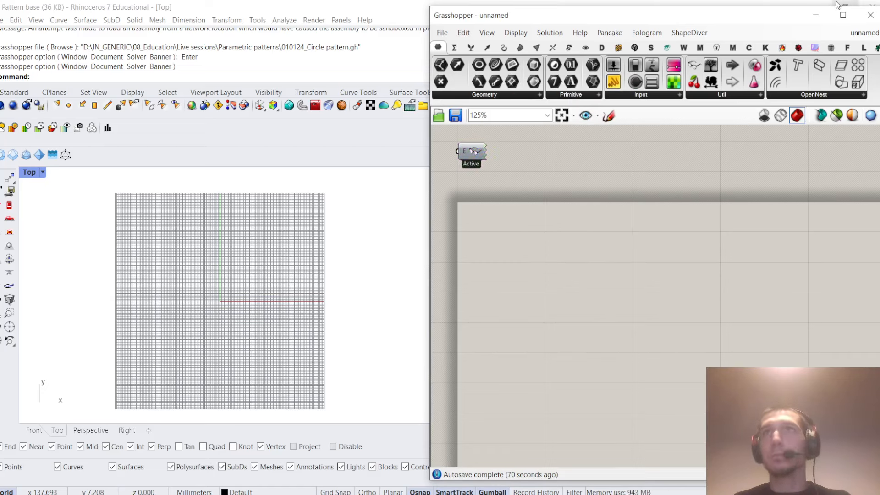
Open the 010124_Circle pattern definition and examine its circle pattern in Rhino's Front view, both overall and close up
mouse_move(851, 35)
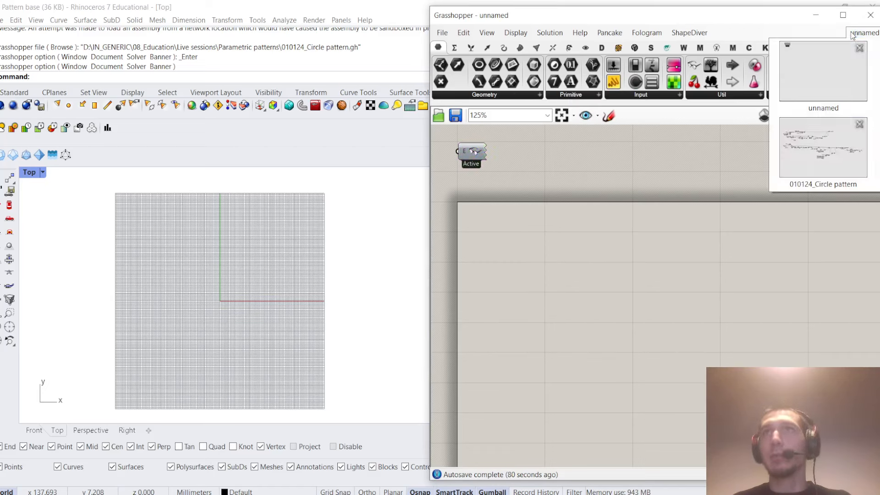
click(834, 139)
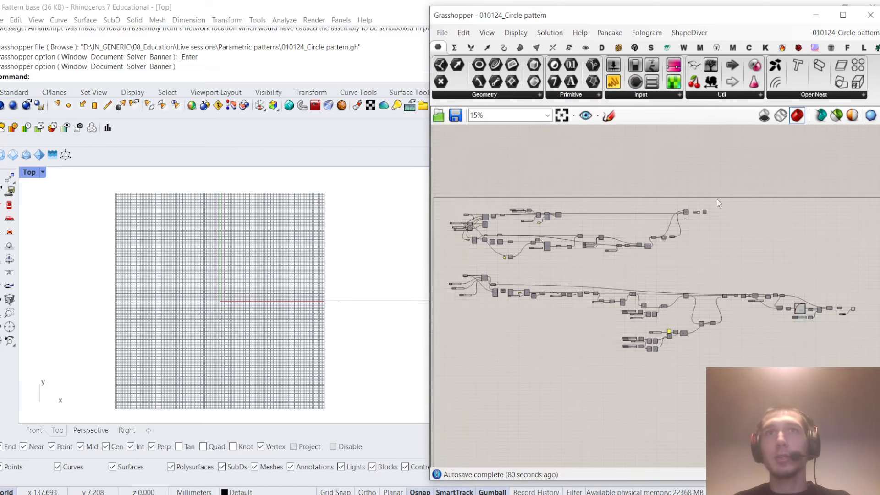
click(43, 172)
click(114, 421)
click(34, 429)
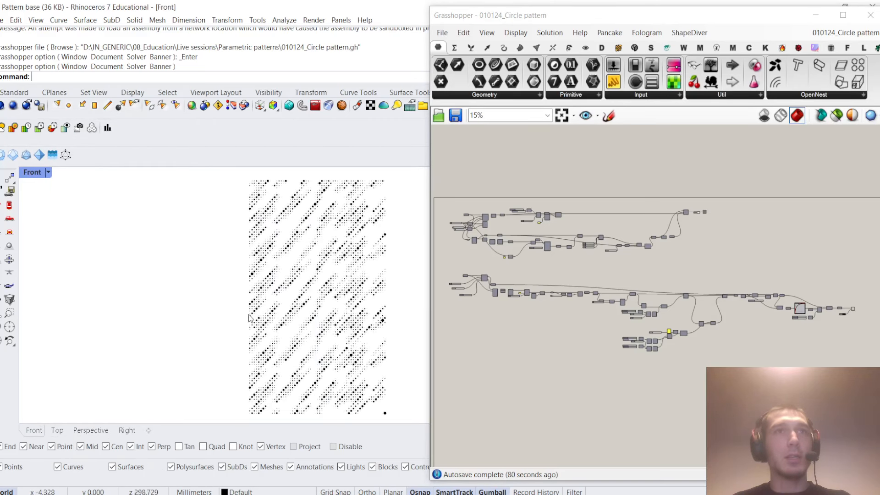
scroll(178, 271, up, 2)
right_drag(289, 282, 284, 274)
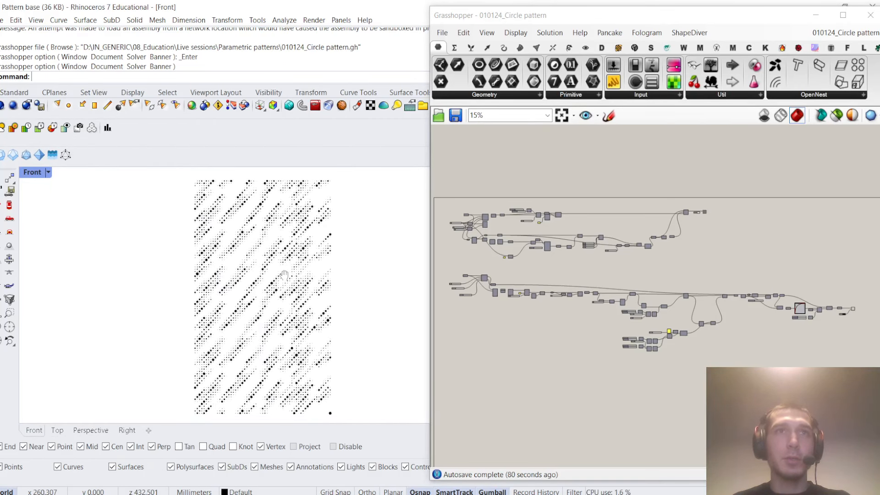
scroll(290, 289, up, 5)
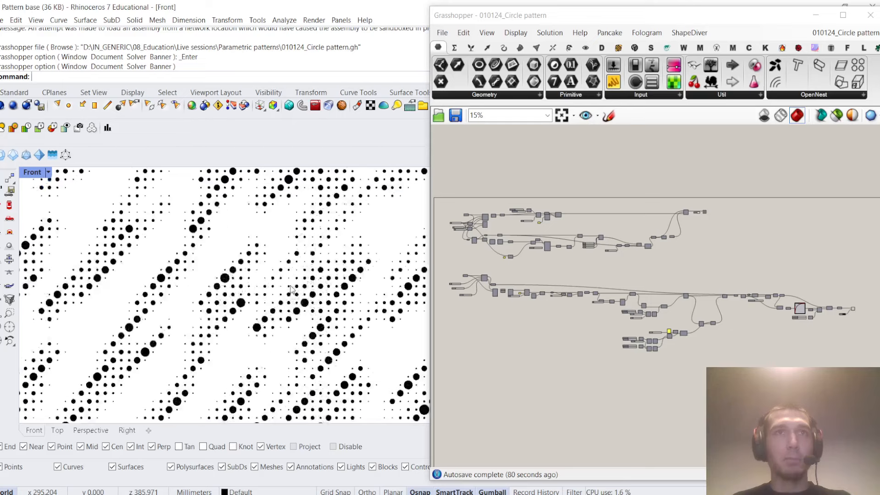
scroll(292, 271, down, 4)
scroll(291, 272, down, 2)
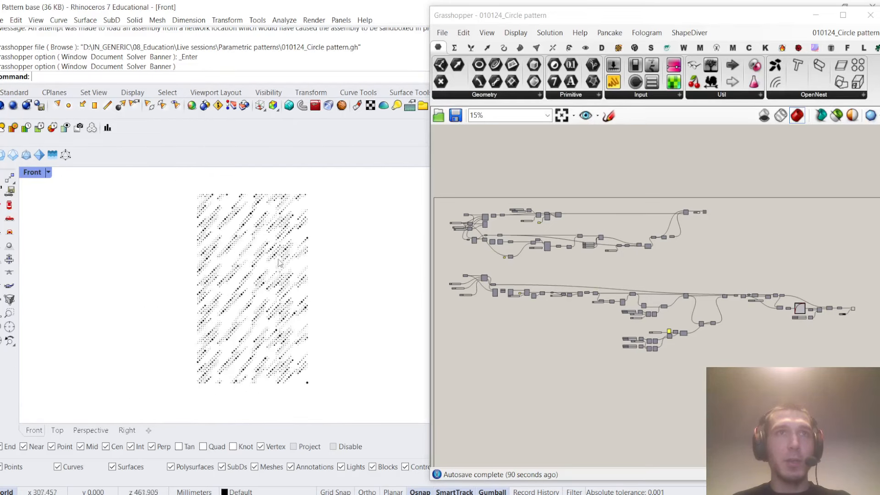
scroll(257, 296, up, 2)
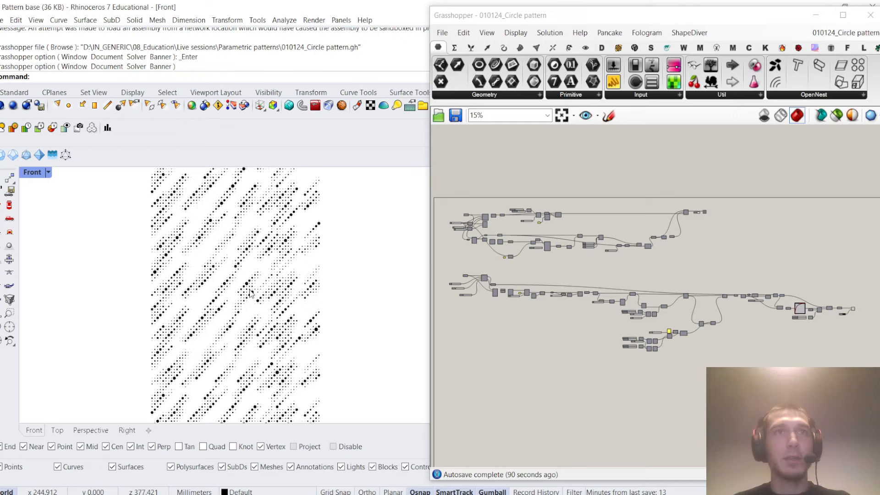
scroll(250, 293, up, 4)
scroll(250, 293, down, 3)
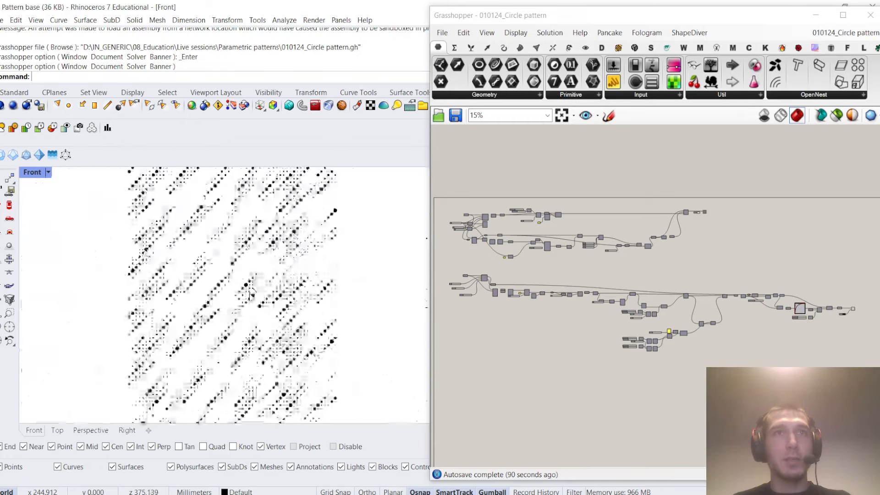
scroll(250, 295, down, 3)
scroll(266, 292, up, 1)
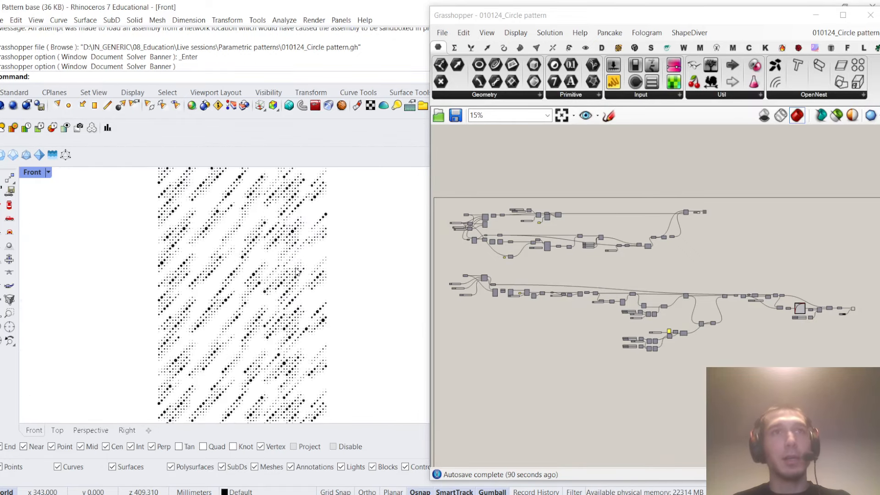
Return to the unnamed definition and place a Square grid component on the canvas with room for inputs beside it
click(831, 48)
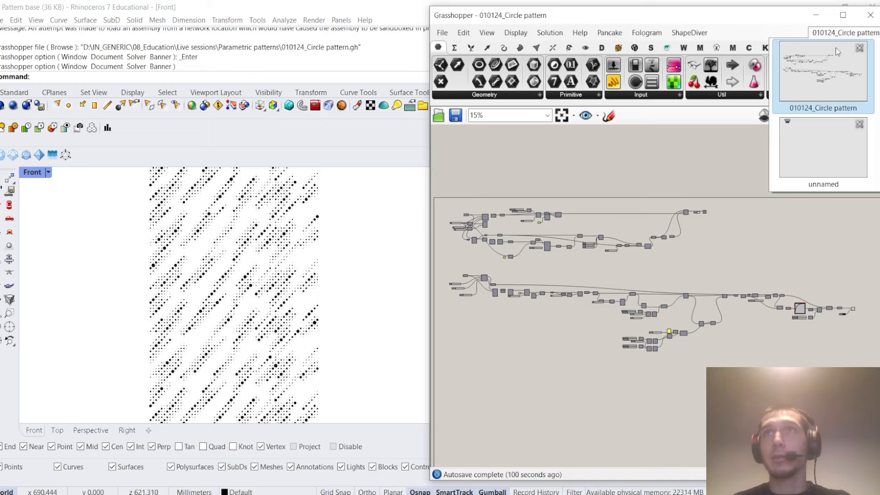
click(831, 132)
right_drag(589, 279, 600, 250)
scroll(628, 276, up, 3)
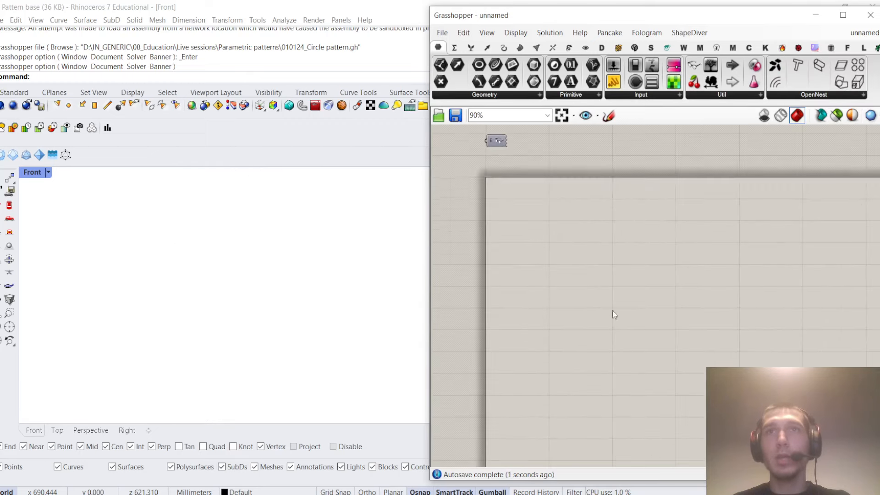
scroll(612, 321, down, 3)
right_drag(613, 335, 597, 272)
scroll(596, 272, up, 1)
scroll(592, 291, up, 3)
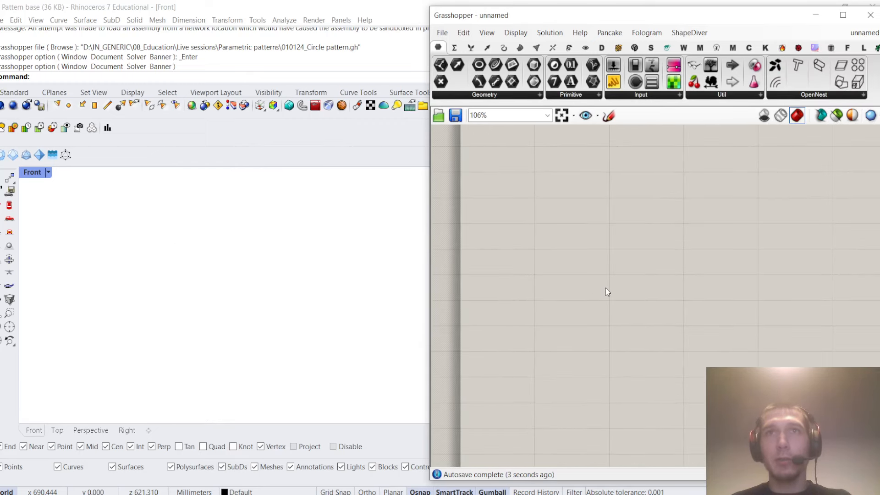
double_click(606, 287)
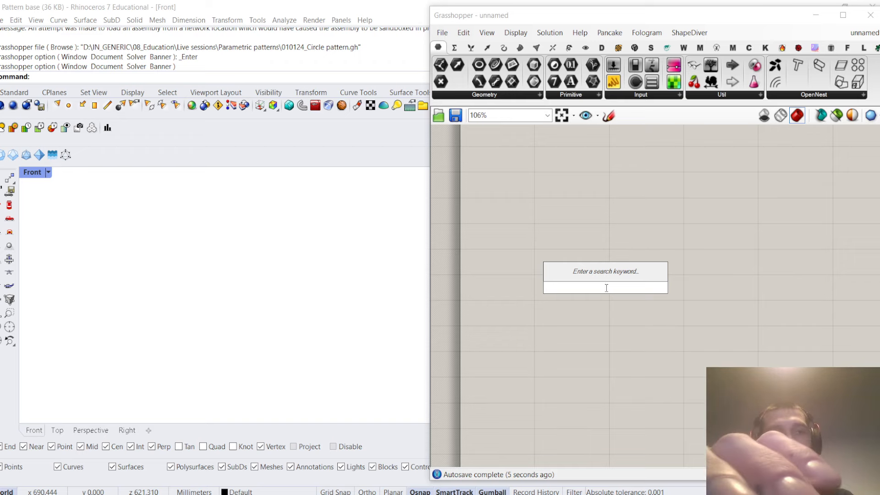
text(square grid)
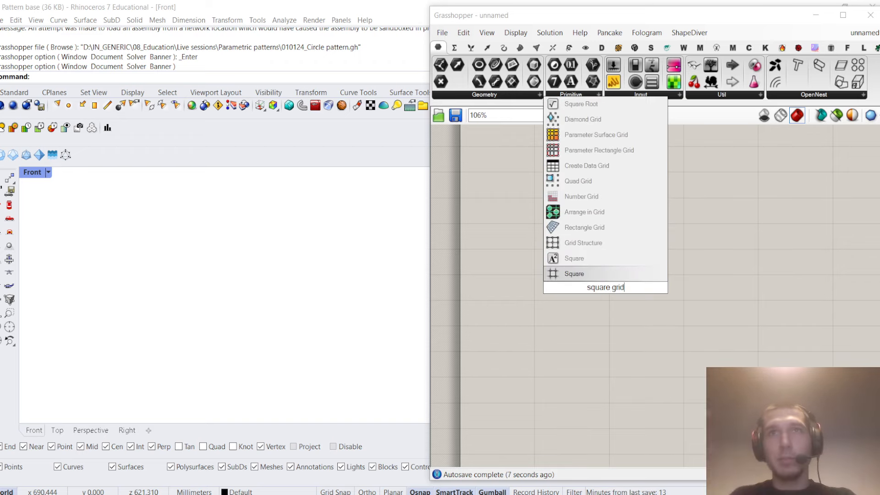
click(607, 276)
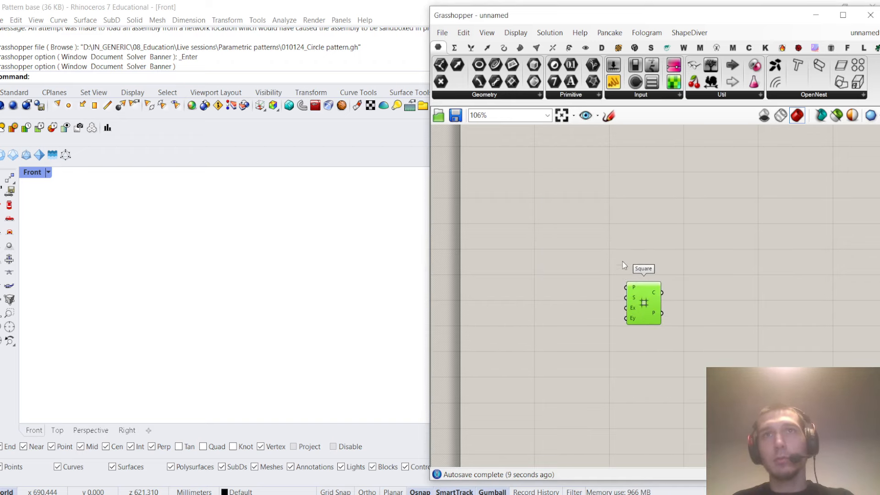
drag(633, 300, 686, 302)
Add a number slider set to 5 and connect it to the Square grid's Size input, keeping the two aligned
double_click(629, 312)
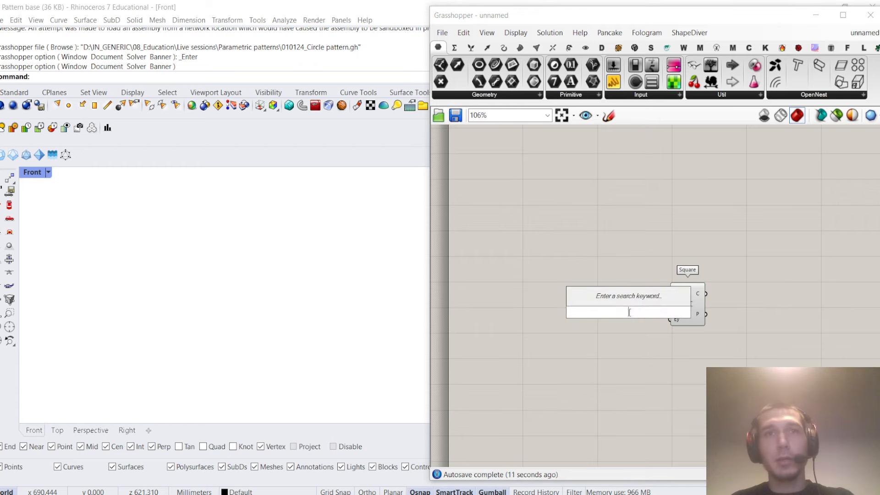
text(5)
key(Return)
scroll(656, 318, up, 2)
drag(659, 306, 622, 284)
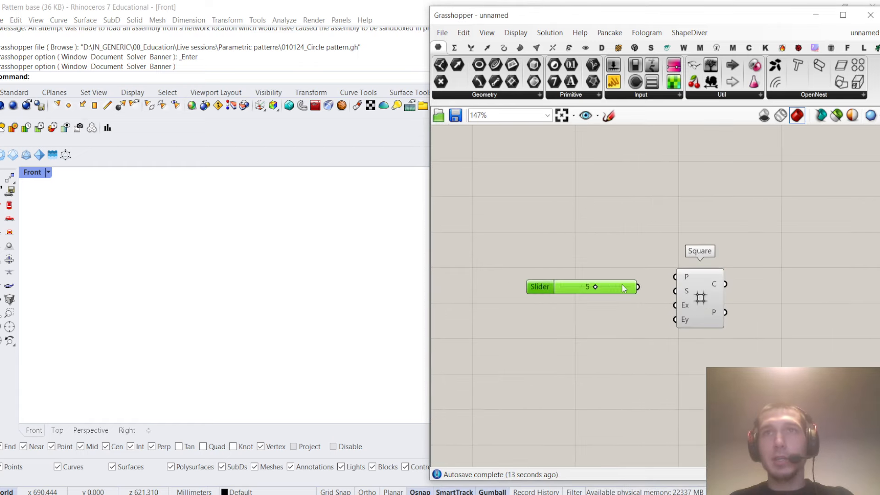
drag(675, 289, 676, 289)
click(694, 282)
right_click(779, 274)
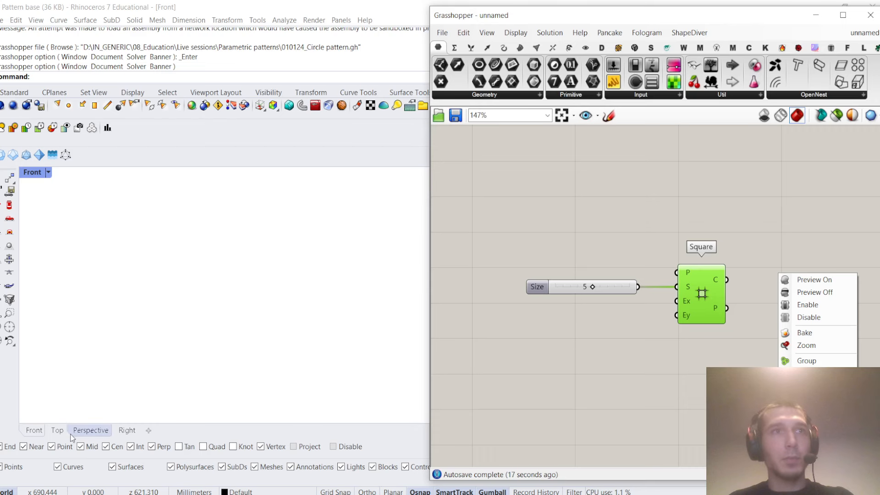
Switch Rhino to the Top view, hide its construction grid and frame the square grid preview
click(57, 430)
key(F7)
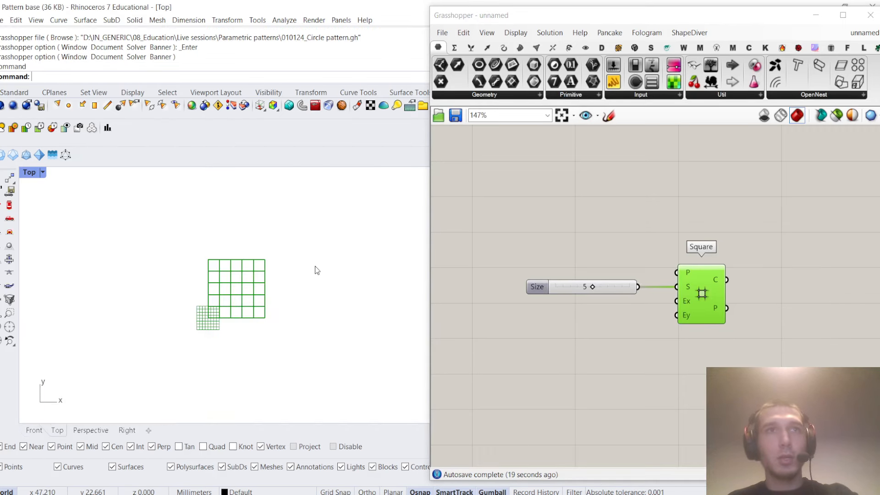
scroll(282, 296, down, 2)
scroll(270, 318, up, 4)
scroll(656, 259, down, 3)
scroll(656, 259, up, 4)
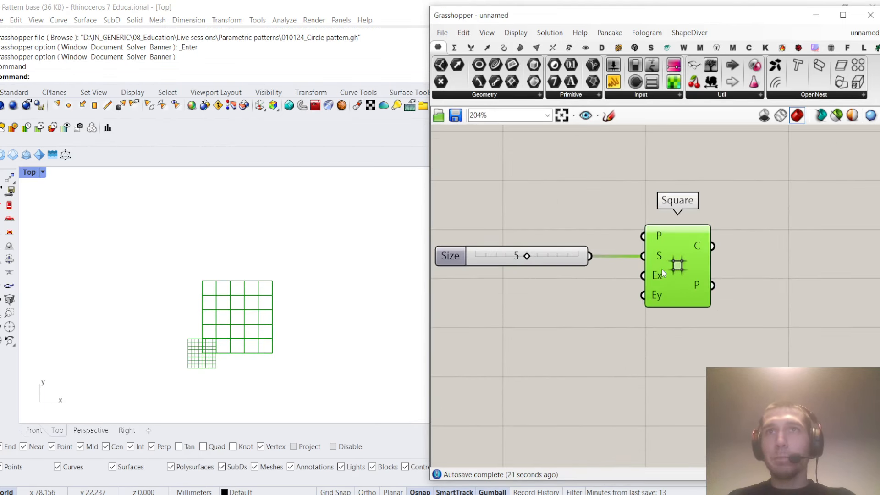
Add a number slider set to 36, connect it to the Square grid's Extent X input and place it under the Size slider
click(618, 362)
double_click(618, 363)
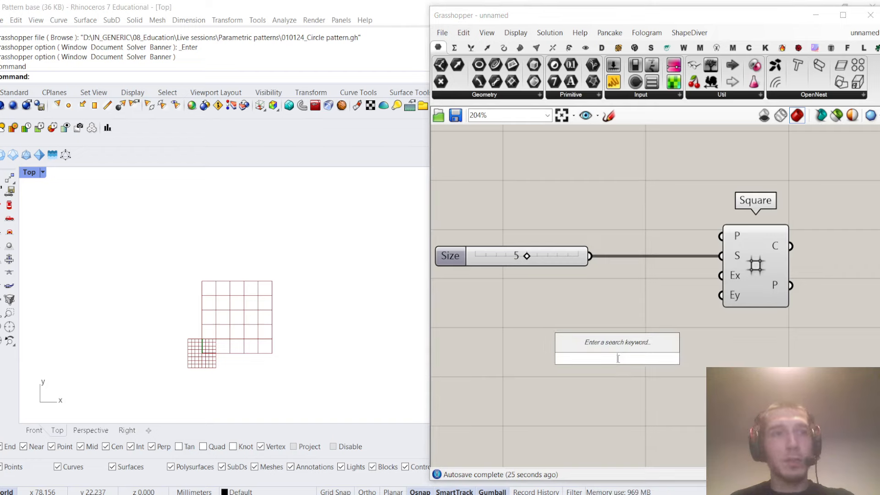
text(24)
key(Return)
double_click(623, 318)
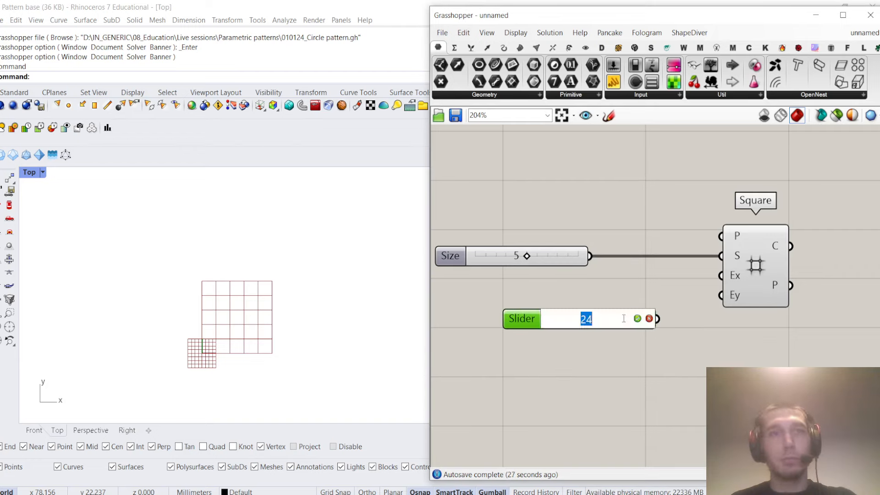
text(36)
key(Return)
drag(670, 320, 616, 279)
double_click(635, 332)
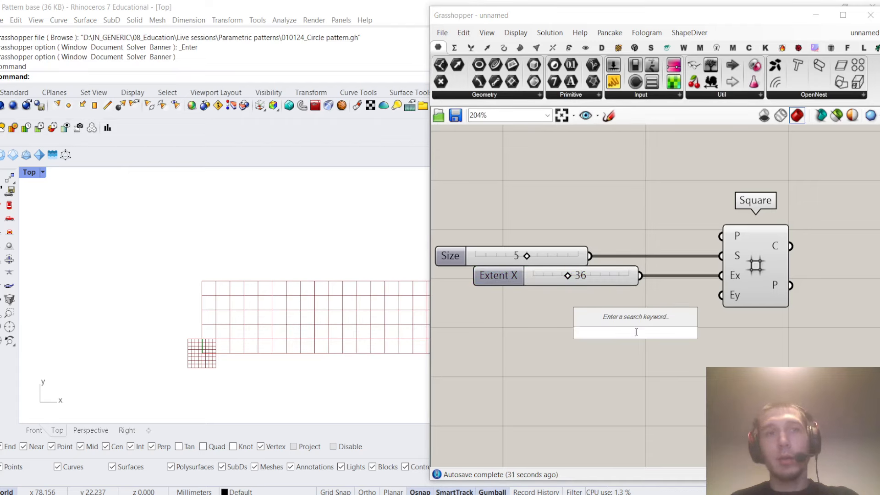
text(9)
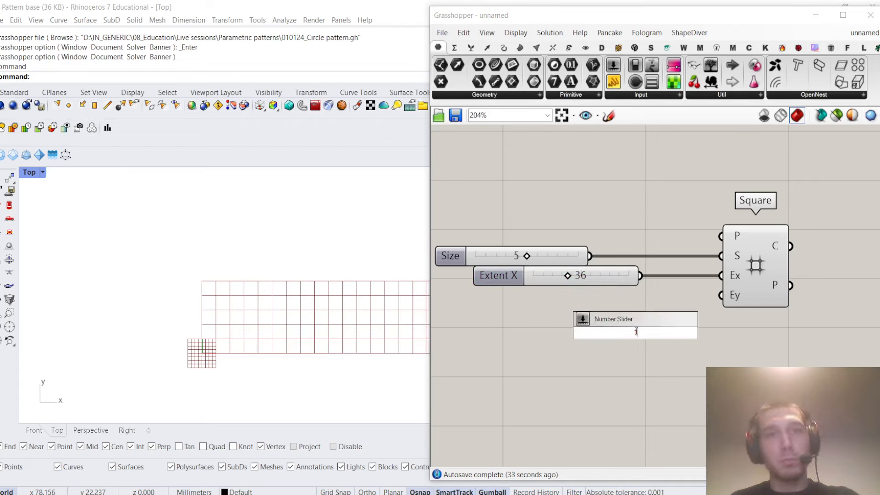
key(Return)
click(631, 333)
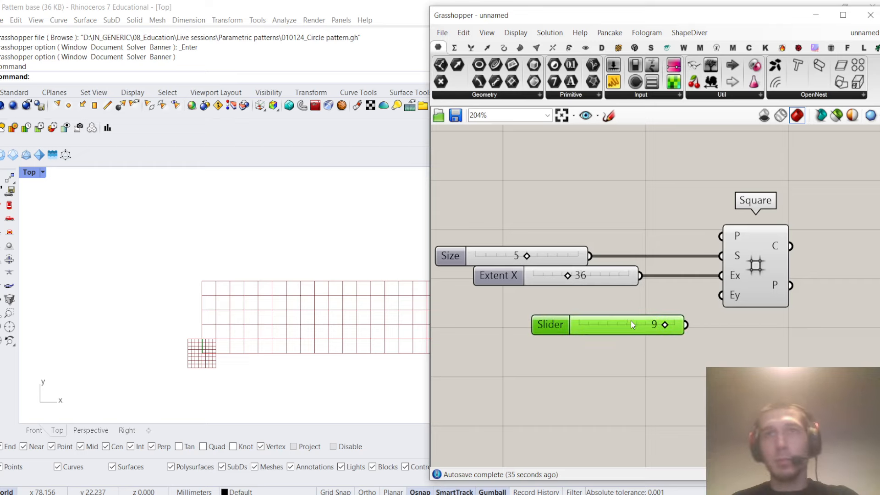
key(Delete)
Add a number slider set to 90, connect it to the Square grid's Extent Y input and place it under the Extent X slider
double_click(632, 354)
text(90)
key(Return)
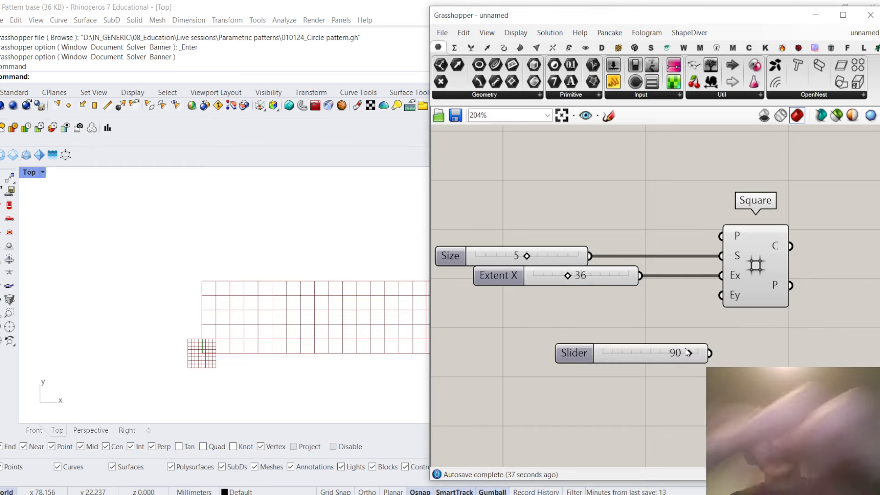
drag(632, 353, 580, 329)
drag(723, 286, 722, 282)
key(ctrl+z)
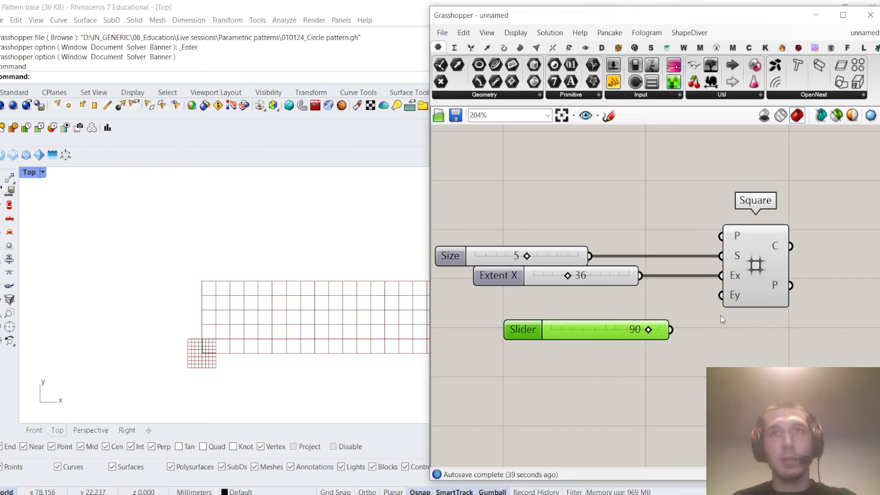
drag(671, 329, 720, 295)
drag(617, 335, 586, 301)
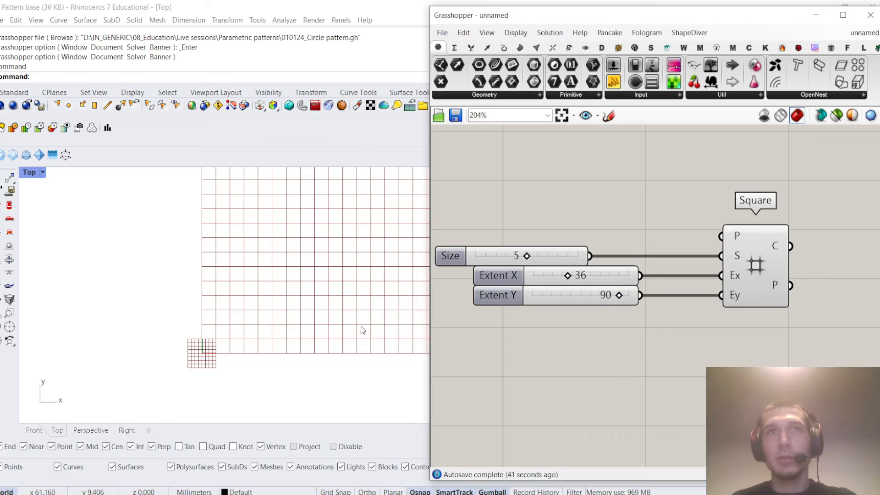
Check the grid's proportions in the Top view and set the Extent X slider to 50
scroll(294, 285, down, 10)
scroll(293, 285, up, 8)
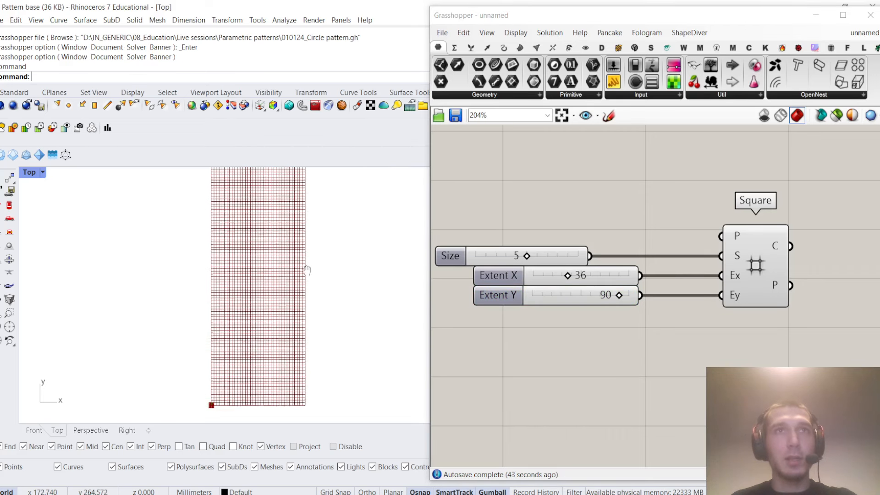
scroll(614, 302, up, 3)
drag(548, 274, 571, 275)
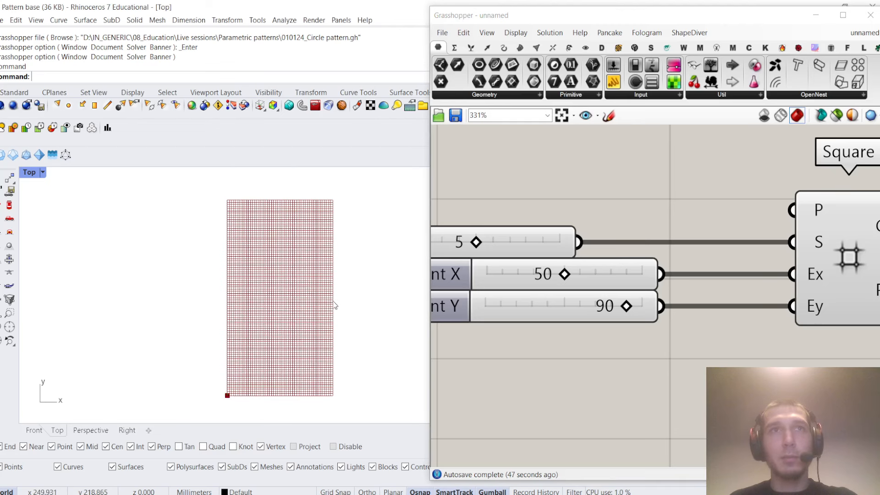
Line up the Size, Extent X and Extent Y sliders in one stack beside the Square grid's inputs
scroll(559, 282, down, 4)
drag(545, 270, 600, 271)
drag(556, 340, 538, 309)
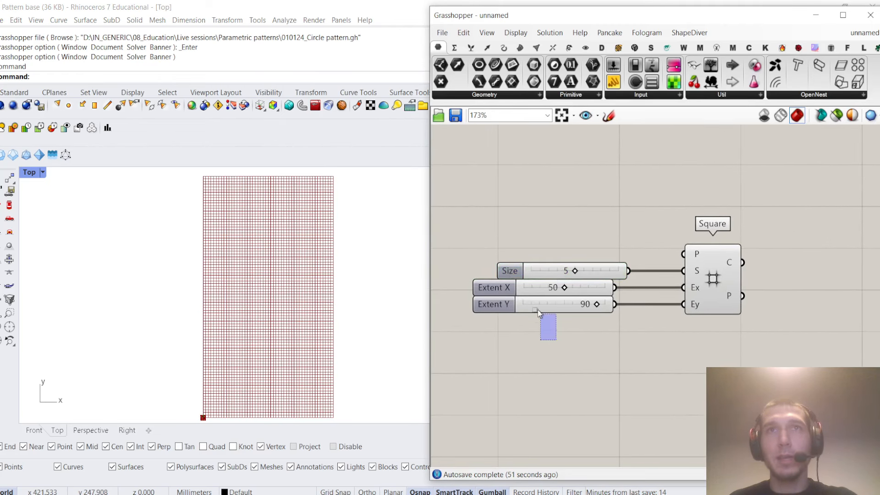
drag(516, 282, 526, 287)
drag(563, 336, 523, 269)
click(596, 238)
Add a Point parameter beside the Square grid and connect the grid's Points output to it
scroll(595, 238, down, 2)
scroll(610, 244, up, 3)
right_drag(741, 267, 625, 273)
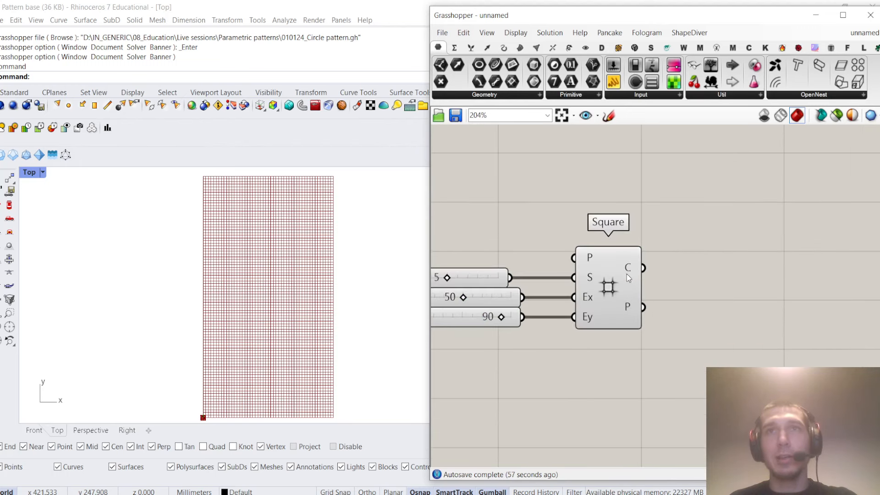
double_click(693, 259)
text(point)
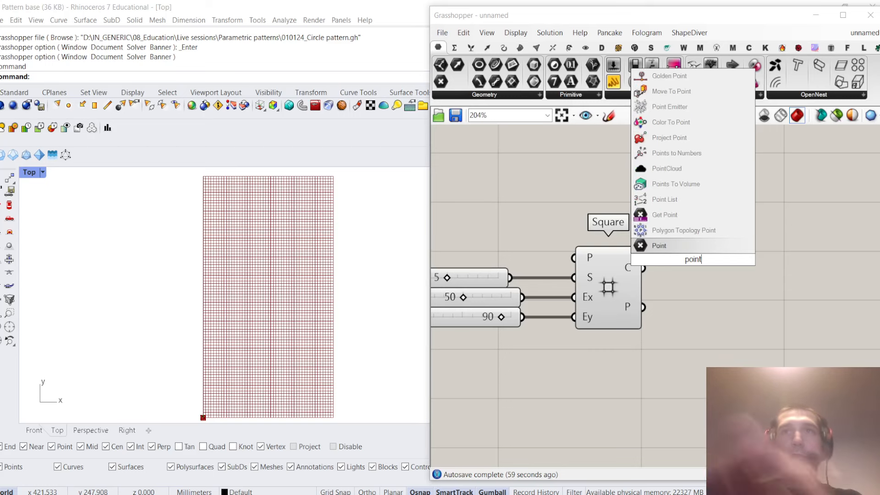
key(Return)
drag(643, 306, 763, 307)
click(716, 263)
right_drag(716, 263, 678, 263)
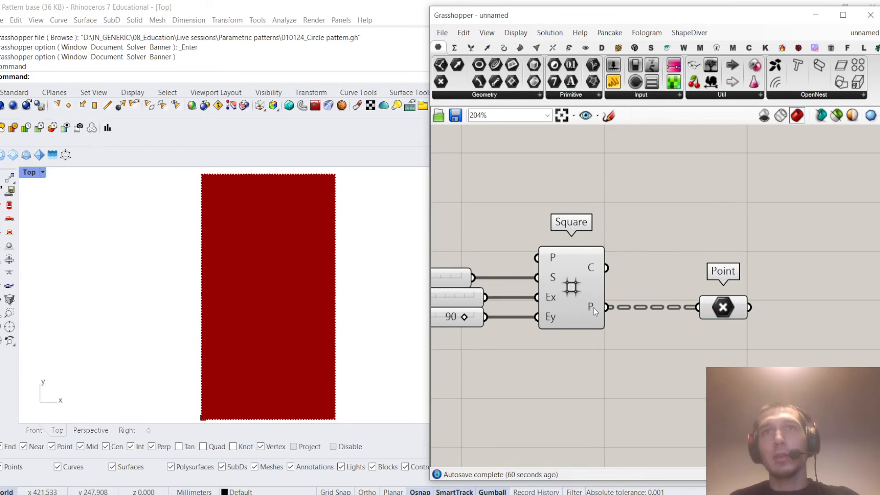
Turn off the preview of the Point parameter
click(726, 310)
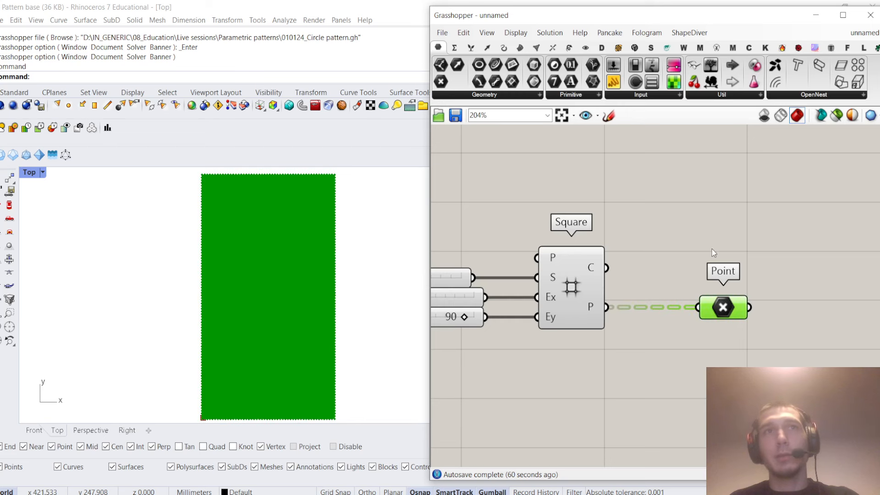
right_click(765, 268)
click(797, 290)
click(795, 294)
scroll(661, 308, down, 4)
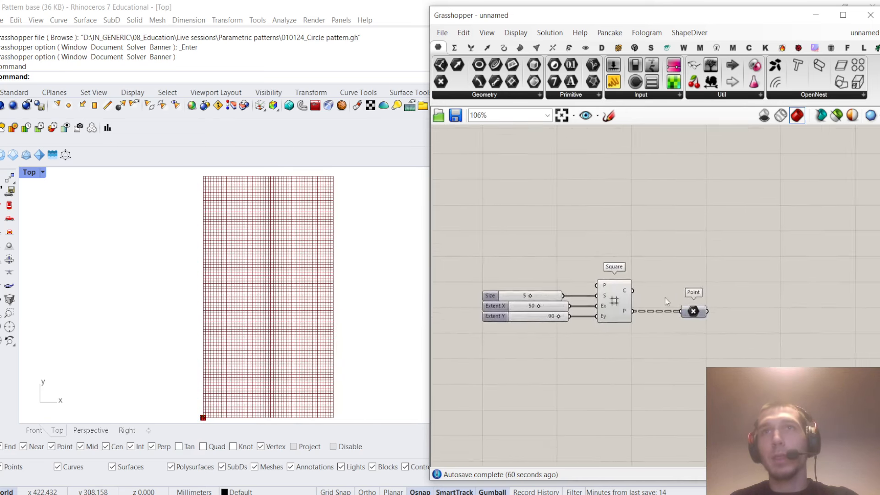
Add a Bounding Rectangle component, connect the Square grid's Cells output to its G input and place it beyond the Point parameter
scroll(652, 297, up, 4)
click(597, 293)
click(640, 241)
right_drag(640, 220, 633, 237)
double_click(634, 233)
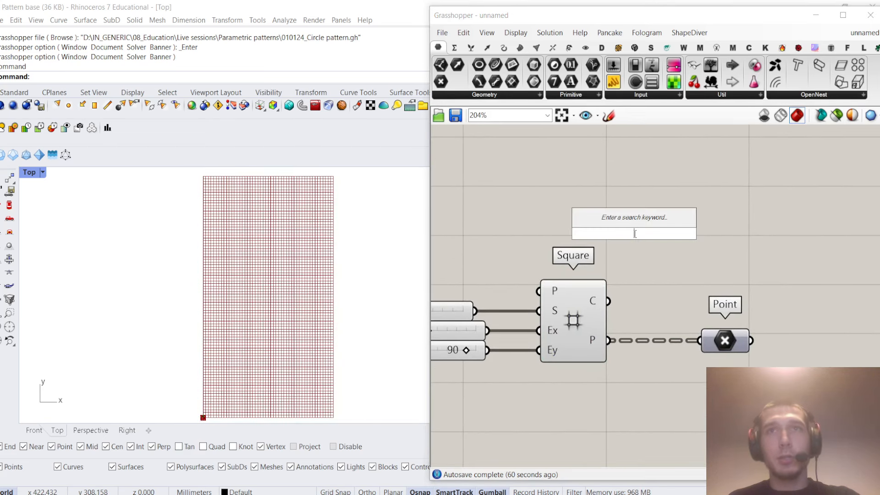
text(bou)
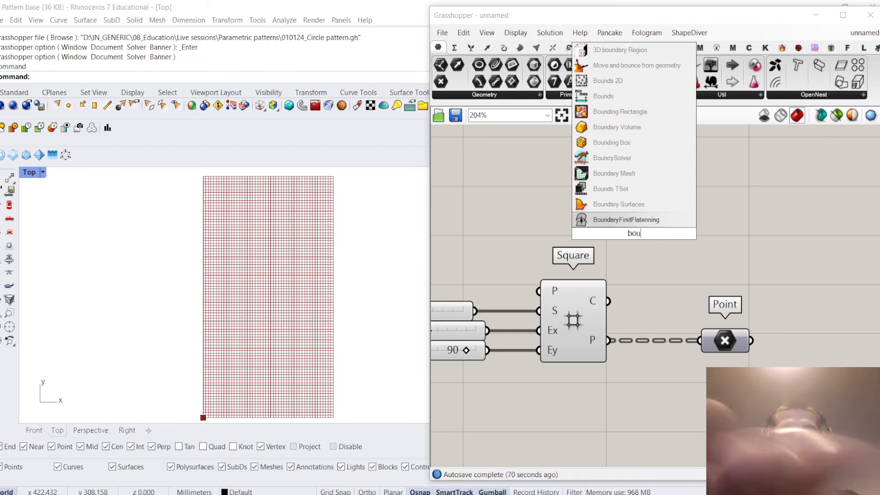
text(nding rectangle)
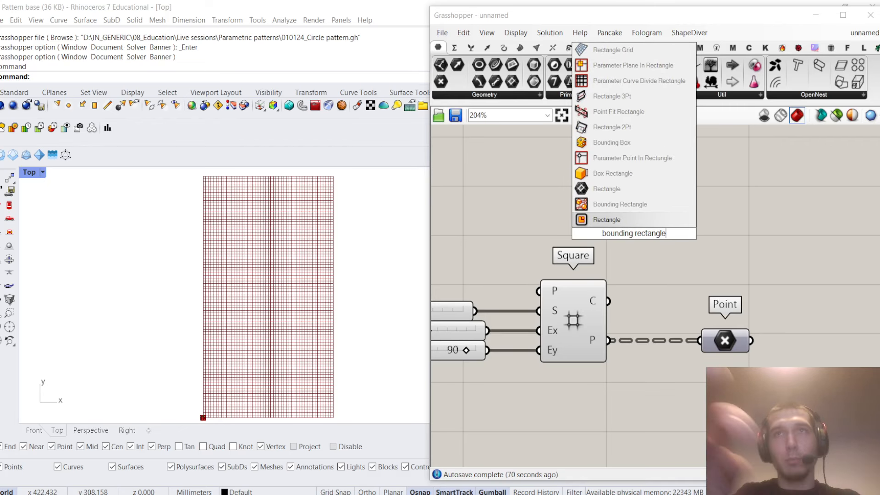
key(Up)
key(Return)
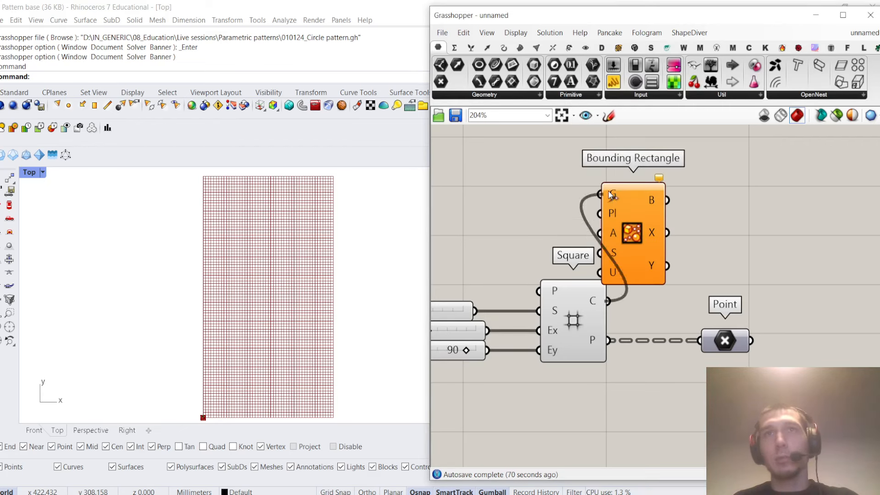
drag(608, 190, 610, 192)
drag(611, 194, 810, 311)
right_drag(810, 311, 680, 282)
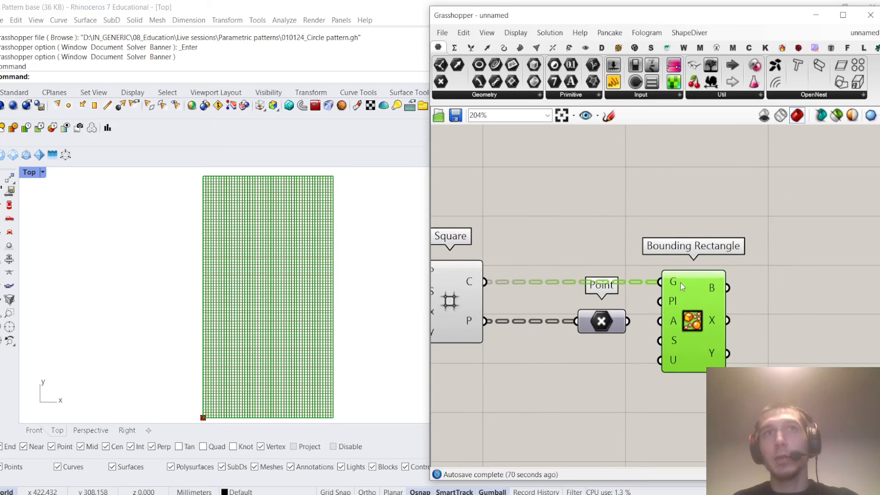
Flatten the Square grid's Cells output and reposition the Bounding Rectangle above the Point parameter
right_click(485, 281)
click(531, 343)
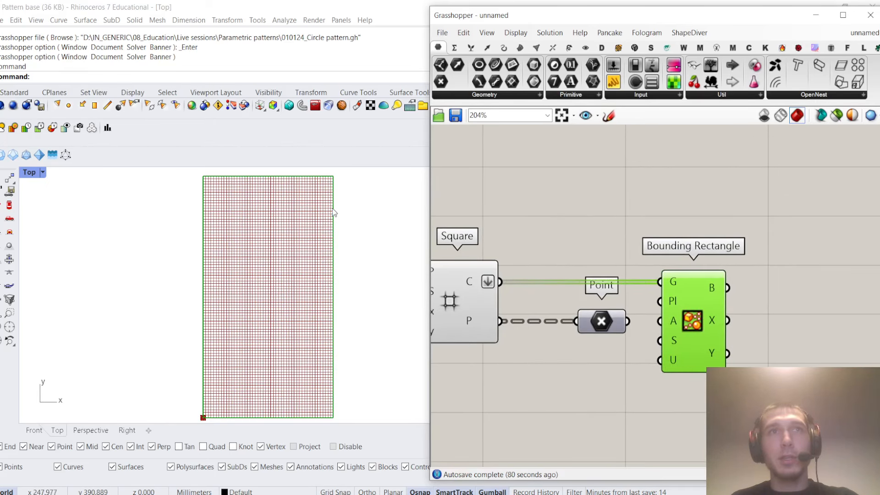
scroll(633, 274, down, 4)
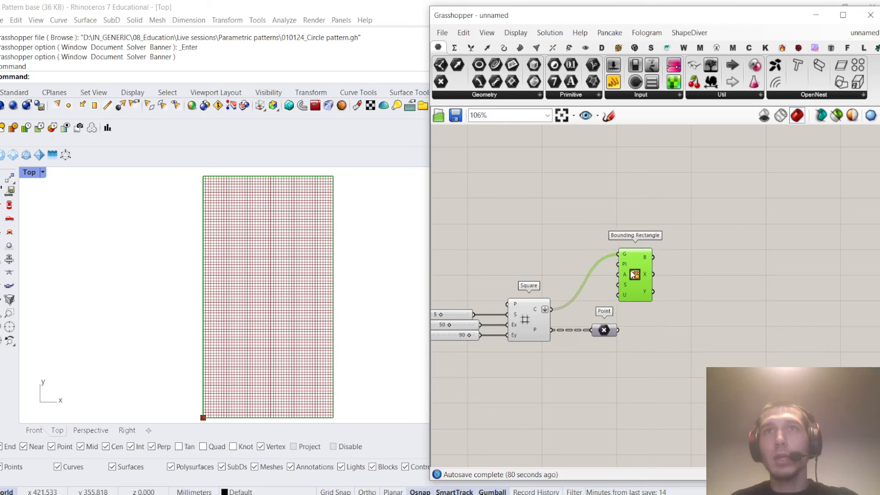
Add a Boundary Surfaces component and feed its edges input from the Bounding Rectangle's B output
scroll(697, 269, up, 3)
double_click(697, 269)
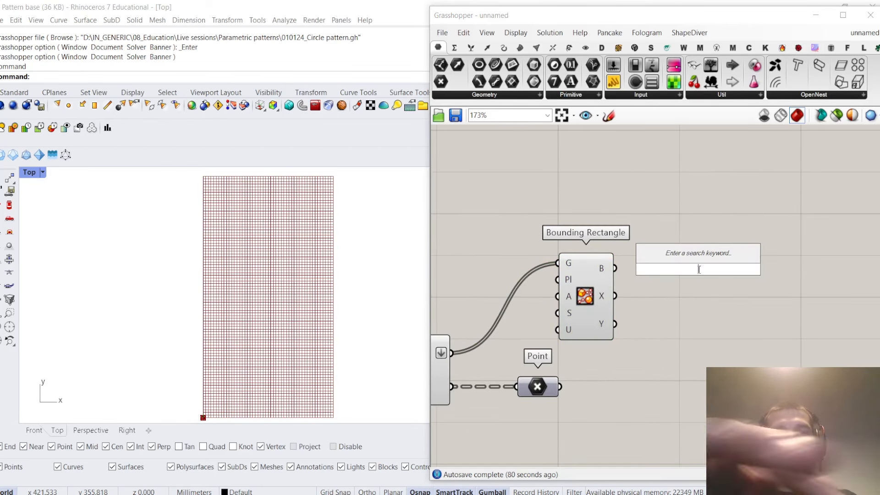
text(boundary)
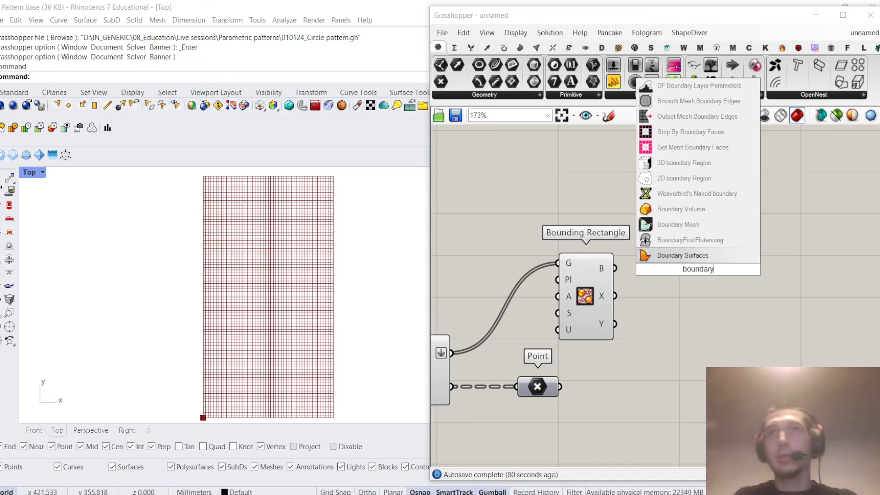
key(Return)
drag(615, 268, 684, 270)
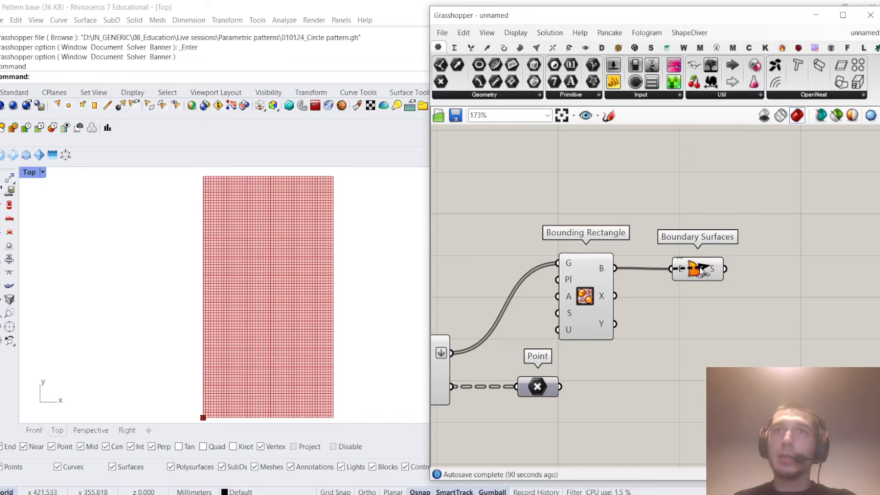
click(699, 269)
Add an Edges from Directions component and connect the Boundary Surfaces output to its B input
double_click(770, 268)
text(ed)
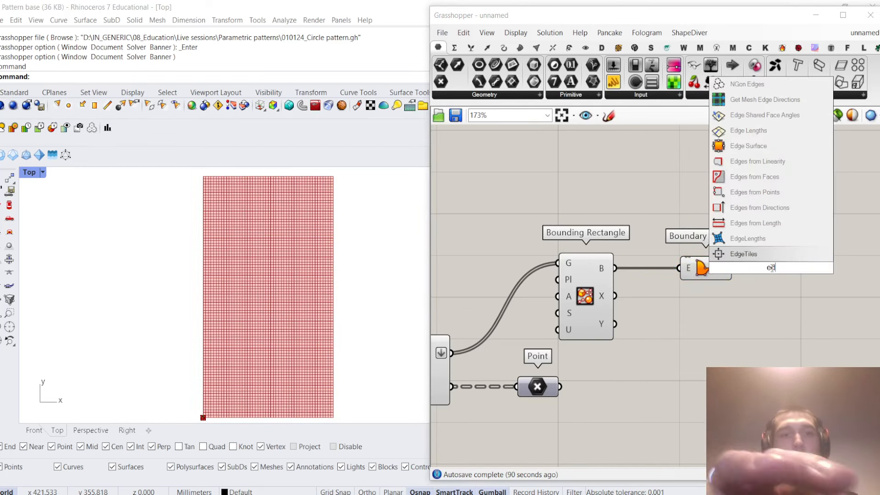
text(ges)
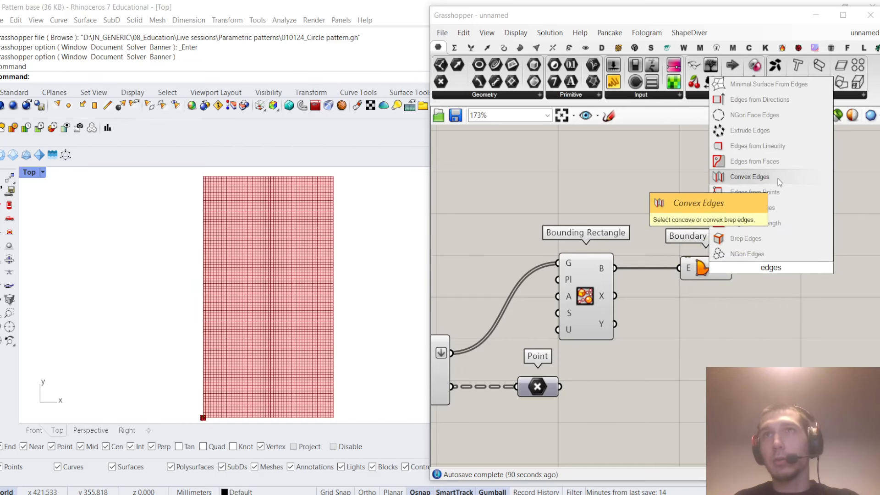
click(783, 99)
right_drag(769, 207, 756, 207)
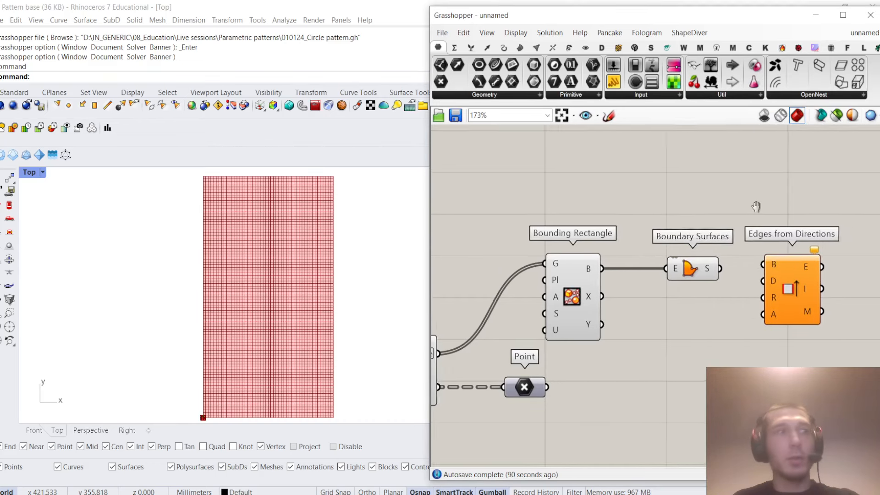
scroll(677, 245, up, 3)
click(750, 283)
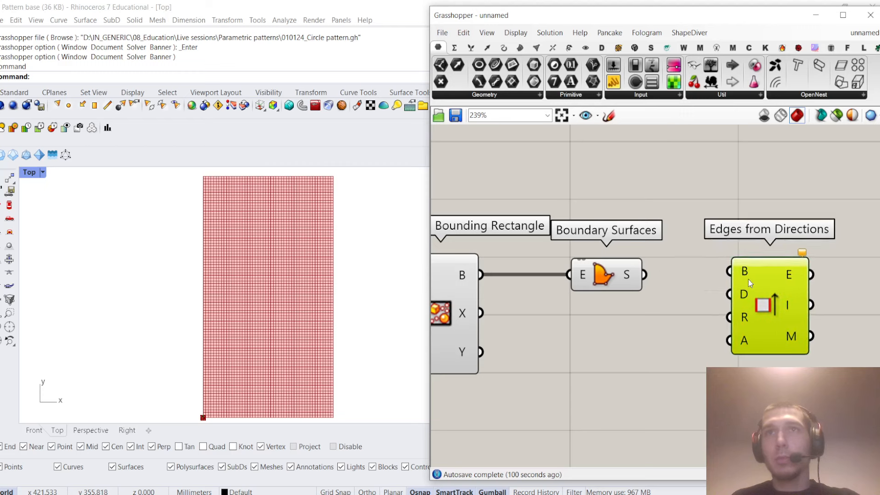
drag(749, 282, 756, 286)
drag(644, 274, 736, 274)
Add a Unit Y vector, connect it to the D input of Edges from Directions and tuck it under Boundary Surfaces
double_click(665, 332)
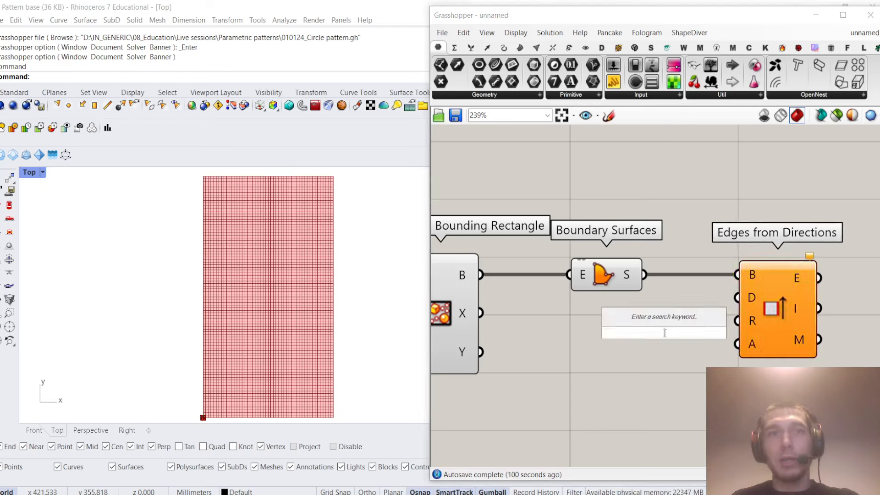
text(y)
key(Return)
drag(735, 300, 737, 298)
drag(666, 339, 612, 306)
Add a number slider set to 5, switch the A input of Edges from Directions to degrees and connect the slider to it
double_click(657, 344)
text(5)
key(Return)
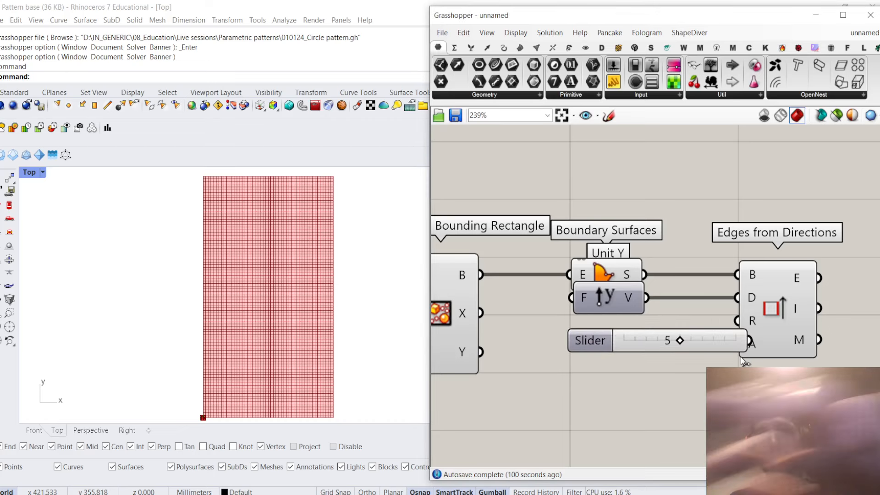
drag(720, 332, 677, 342)
right_click(744, 345)
click(769, 380)
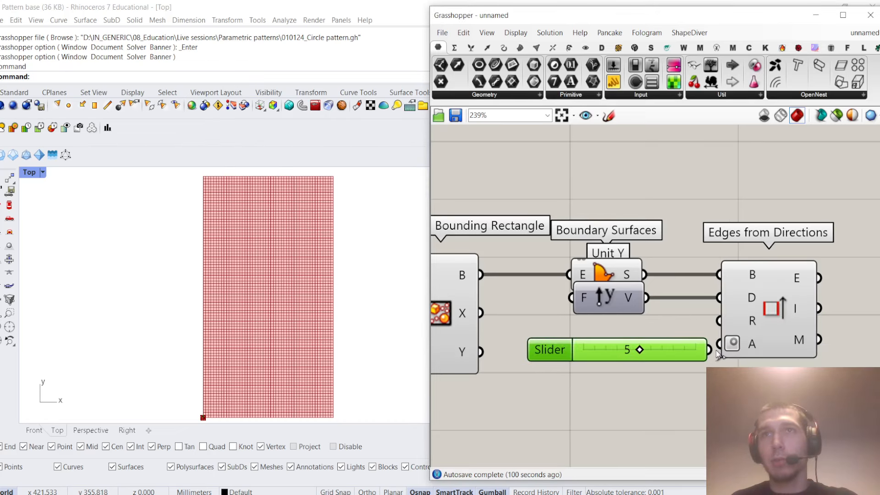
drag(684, 349, 680, 343)
click(683, 326)
drag(760, 291, 782, 291)
Turn off the preview of the Bounding Rectangle, Boundary Surfaces and Unit Y components
scroll(753, 292, down, 5)
drag(727, 337, 640, 271)
middle_click(629, 234)
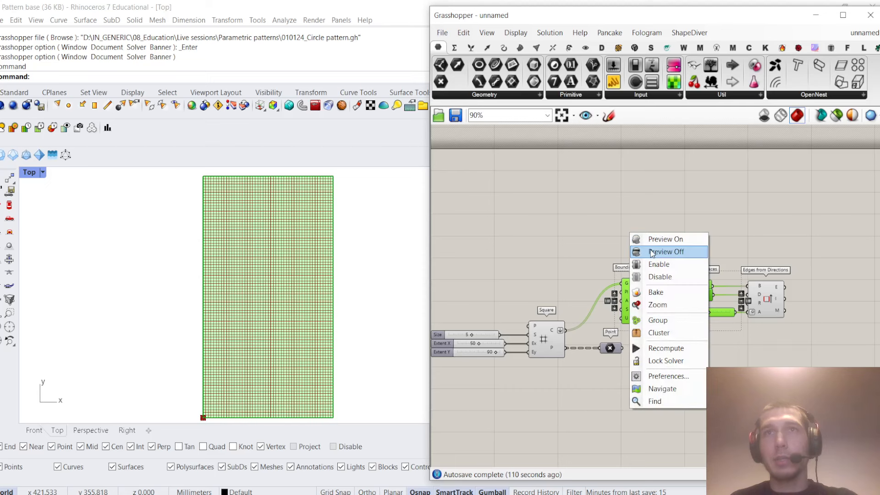
click(654, 252)
click(713, 243)
right_drag(715, 242, 682, 242)
Turn off the Square grid's preview and check the remaining vertical edges in the Top view
drag(525, 283, 479, 333)
middle_click(513, 265)
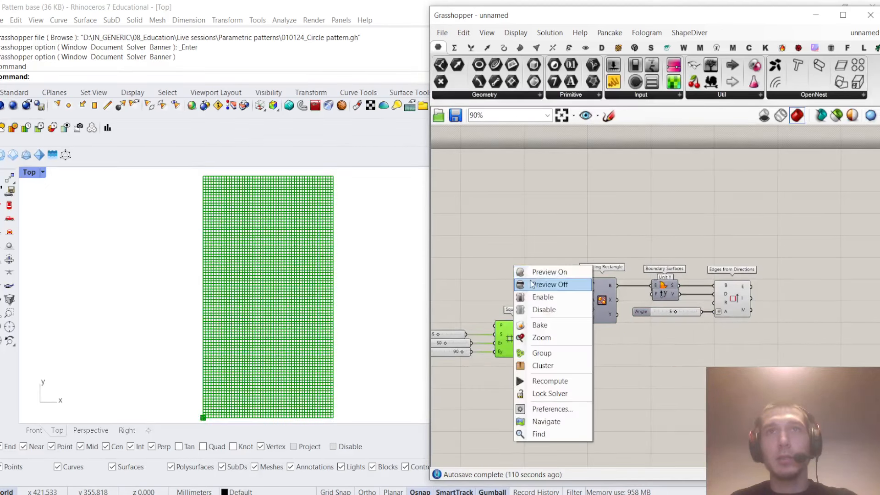
click(532, 284)
click(587, 357)
scroll(221, 311, down, 3)
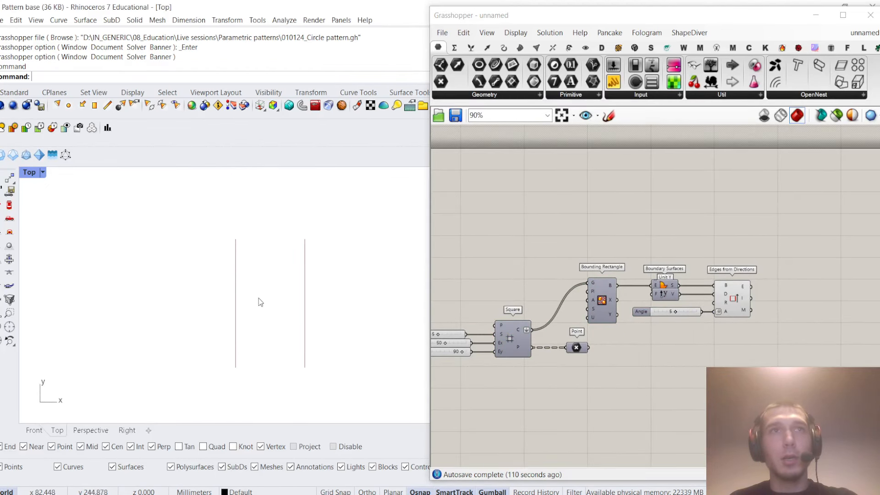
Add a List Item component fed by the E output of Edges from Directions and give it an extra +1 output
scroll(719, 278, up, 3)
click(671, 292)
right_drag(730, 275, 704, 276)
click(710, 295)
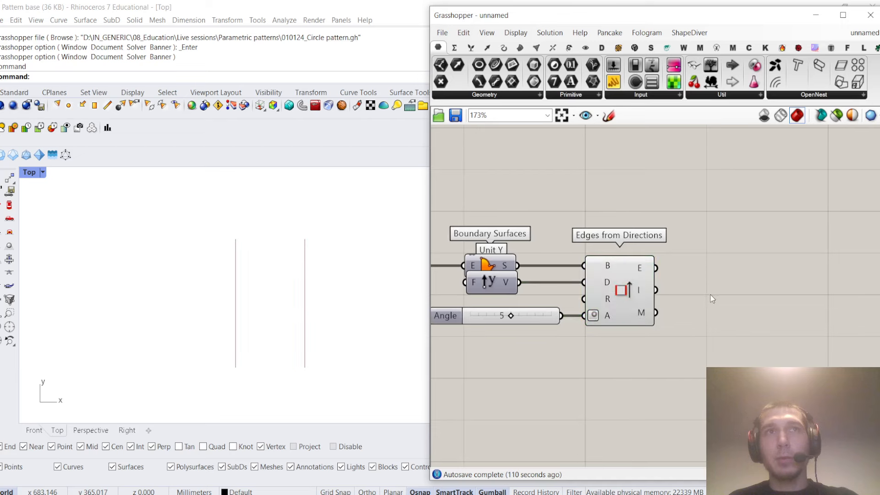
double_click(735, 275)
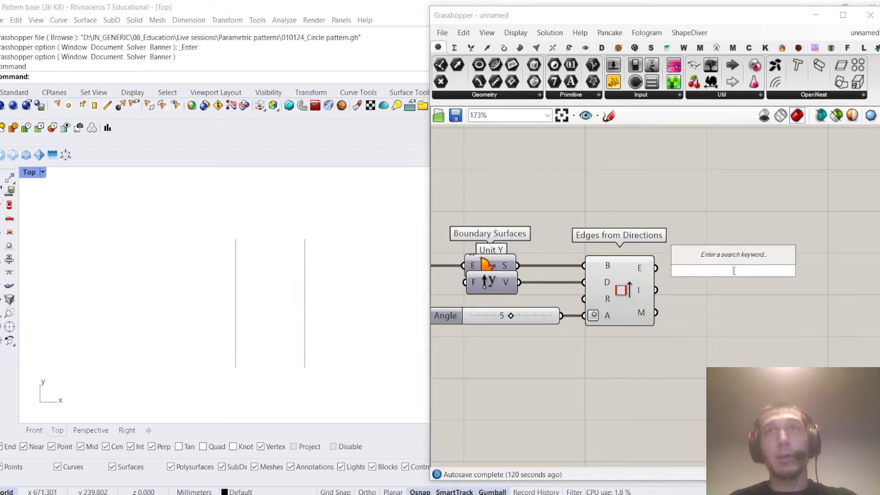
text(list item)
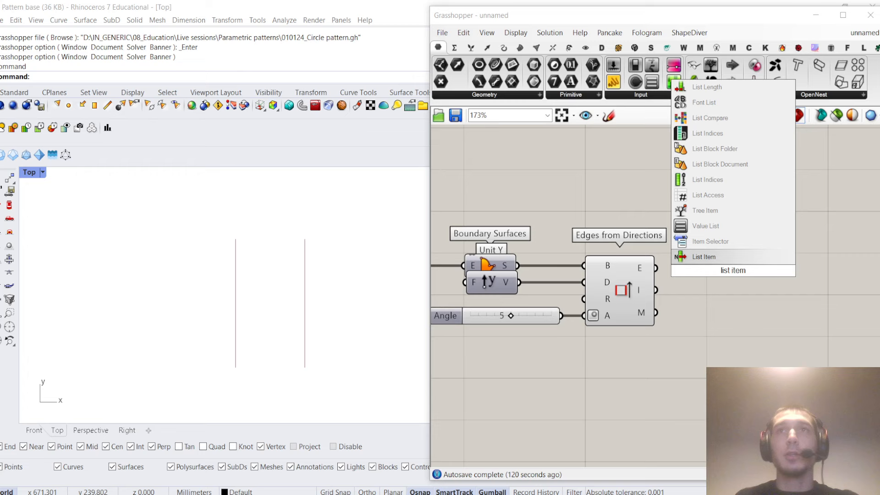
click(721, 258)
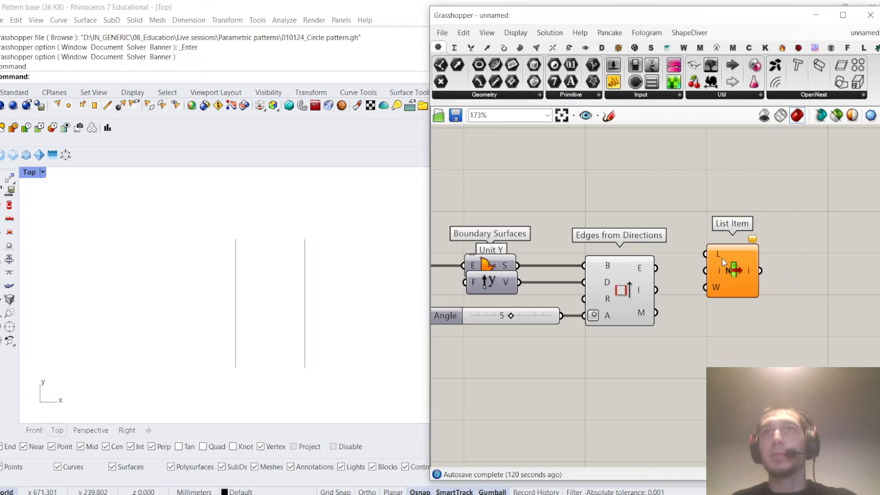
drag(703, 251, 705, 254)
scroll(723, 266, up, 5)
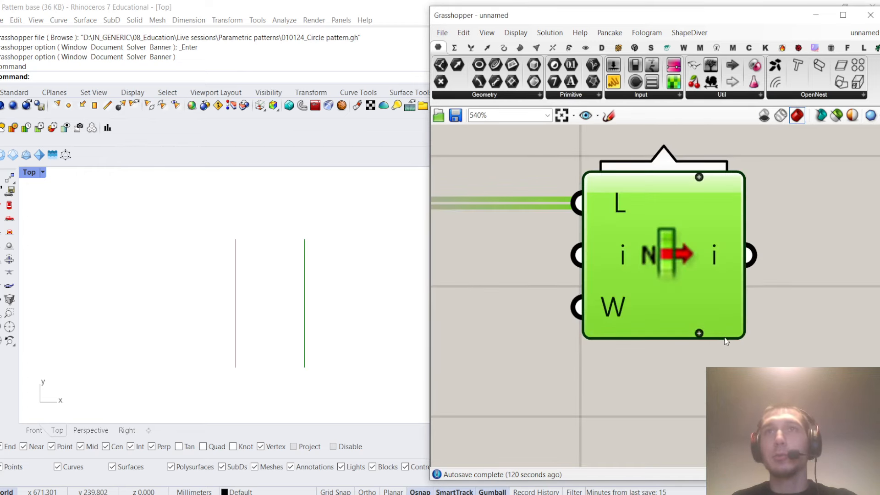
scroll(694, 336, down, 5)
double_click(732, 281)
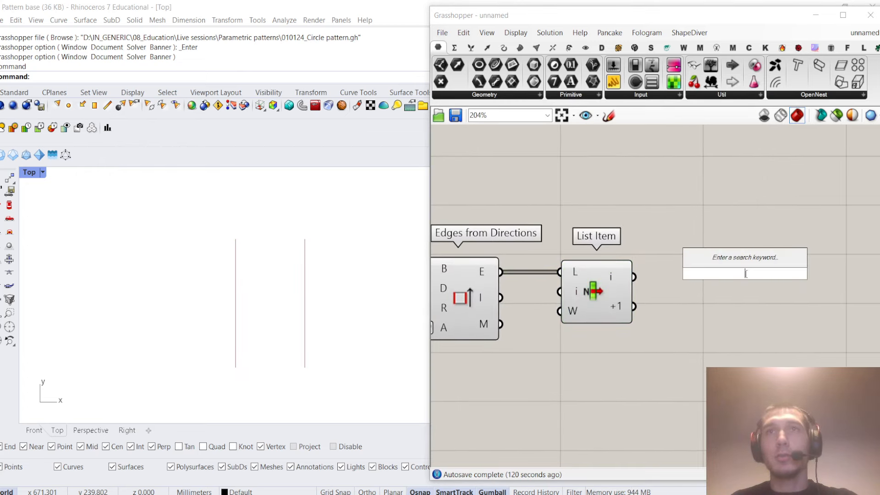
text(exend)
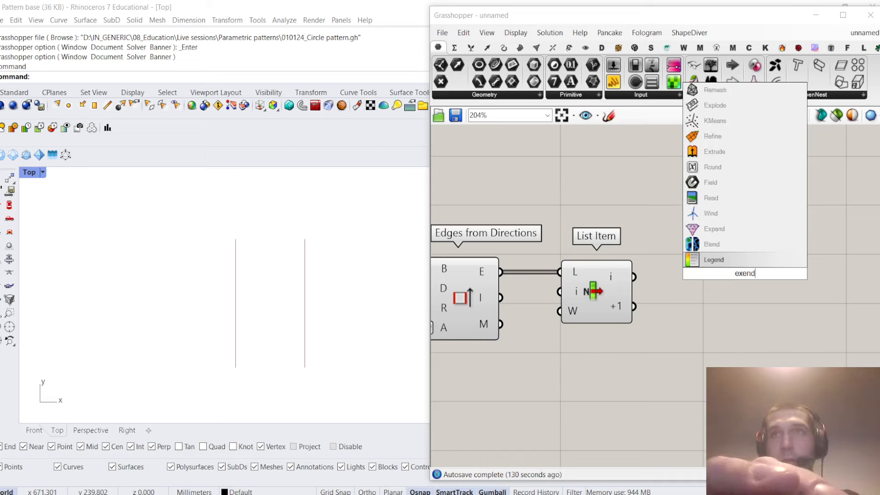
key(Escape)
Add an Extend Curve component fed by the E output of Edges from Directions and delete the List Item component
click(595, 291)
drag(596, 291, 751, 223)
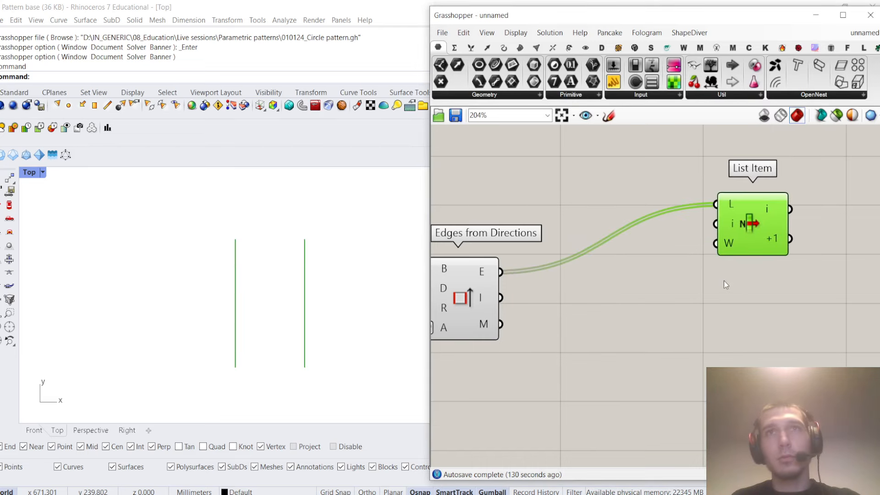
double_click(677, 312)
text(extend curve)
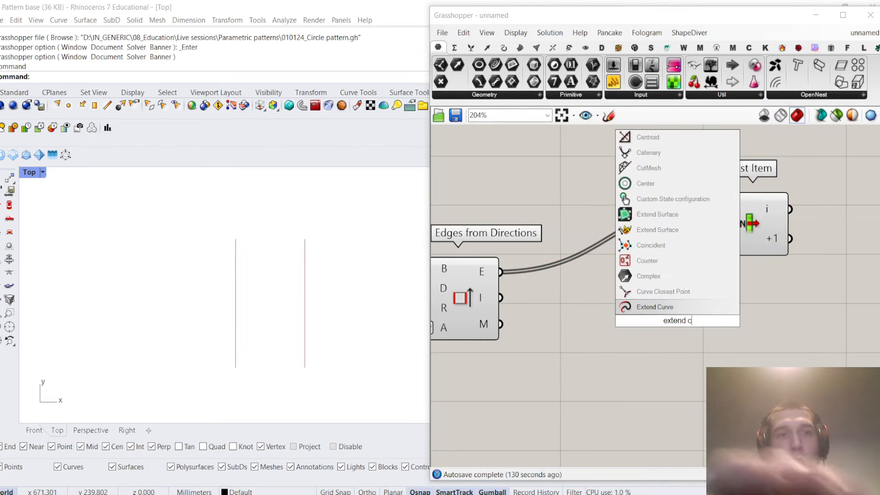
key(Return)
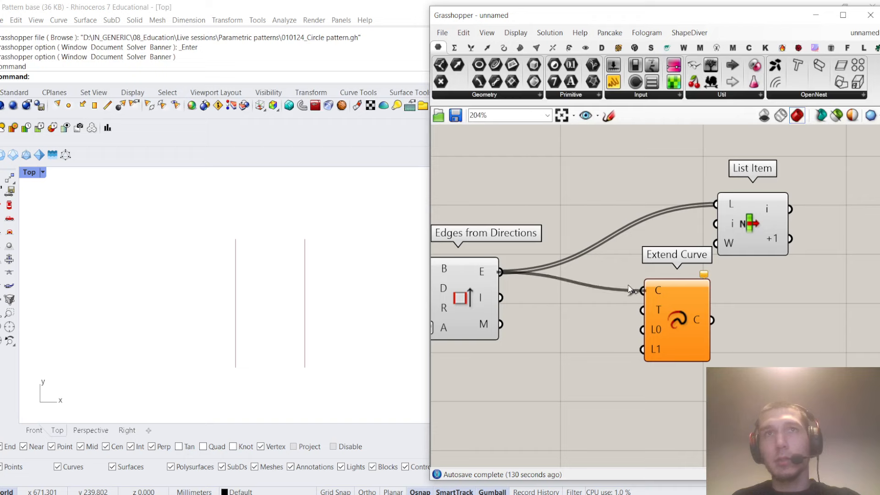
drag(629, 286, 637, 289)
drag(667, 295, 761, 277)
click(760, 215)
drag(759, 263, 808, 277)
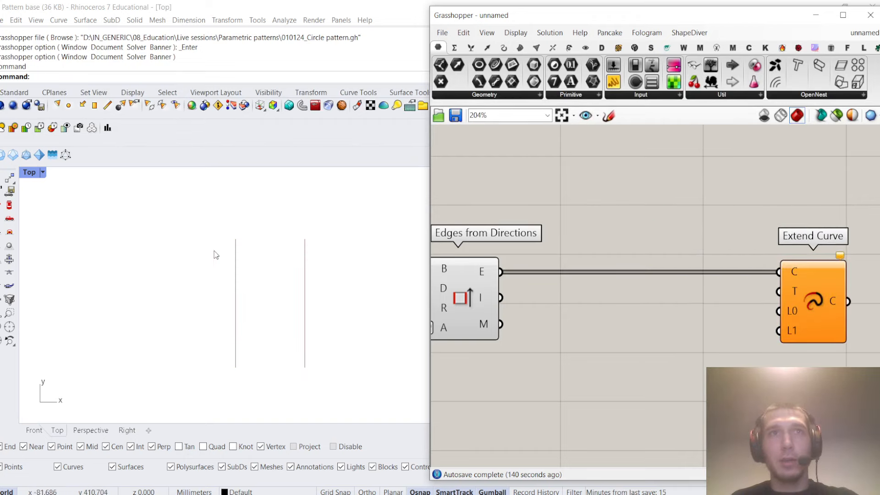
Feed Extend Curve's L0 input with a panel containing 0 and its L1 input with a slider set to 100
double_click(639, 329)
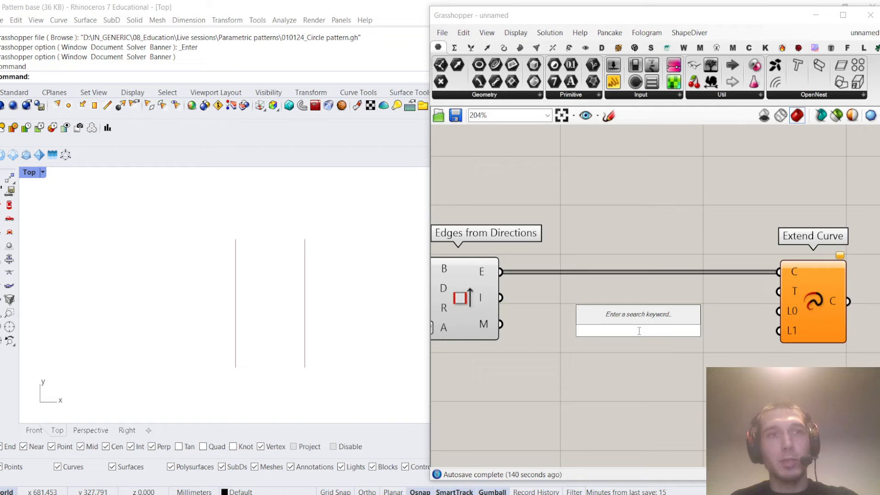
text(60)
key(Return)
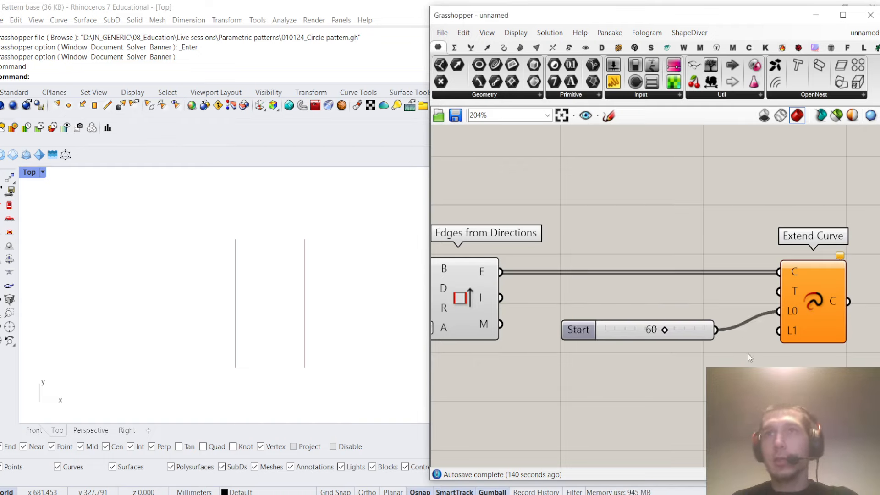
double_click(724, 359)
key(Return)
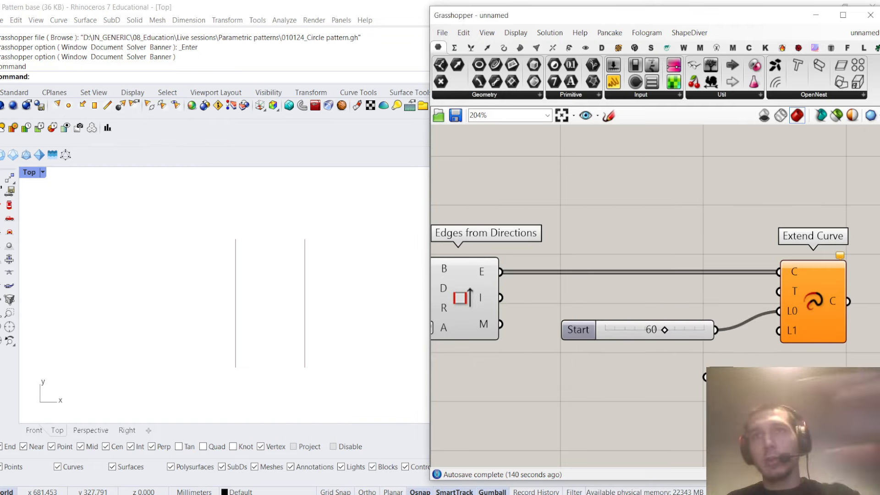
drag(751, 389, 779, 330)
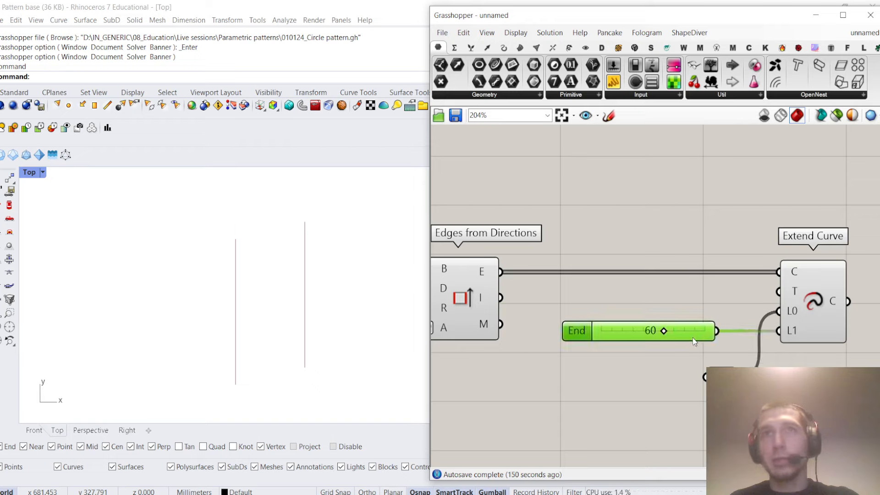
drag(694, 342, 692, 341)
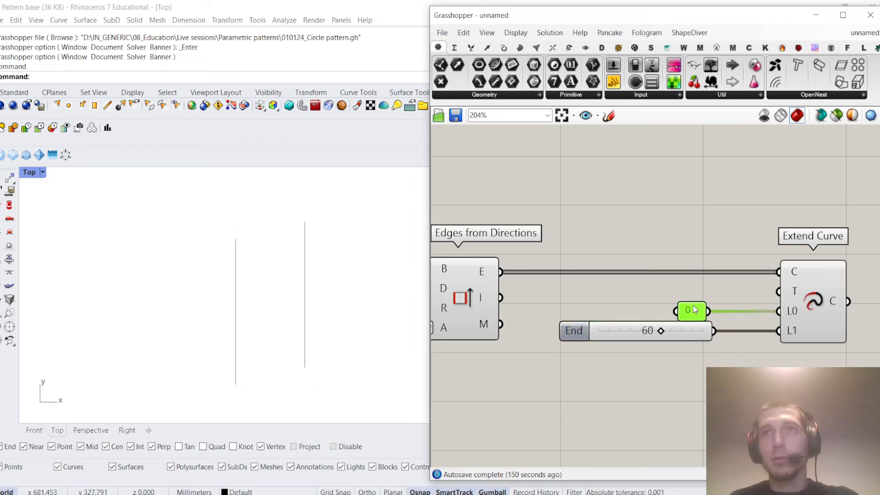
Add a Divide Curve component and connect Extend Curve's C output to its C input
scroll(736, 355, down, 3)
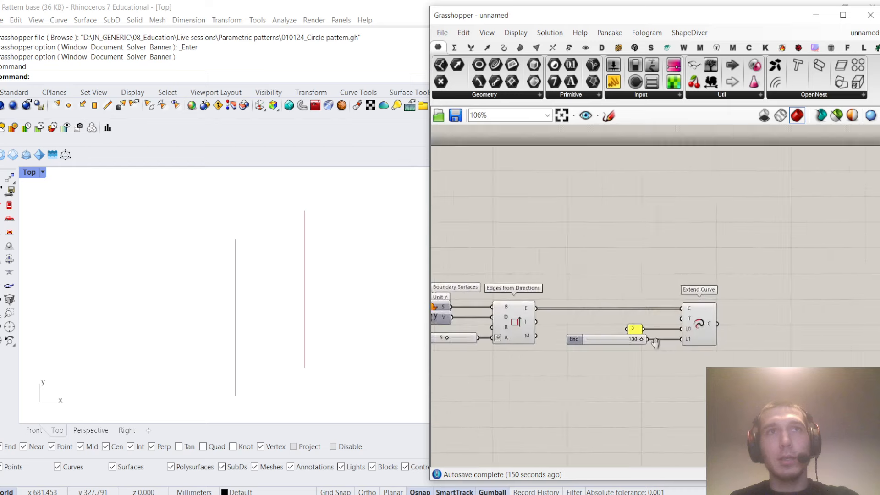
scroll(747, 303, up, 2)
double_click(748, 304)
text(divide curve)
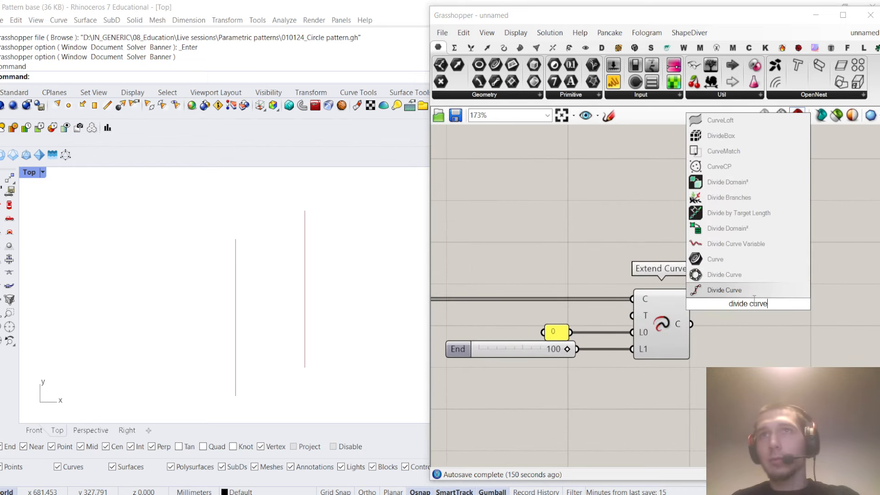
key(Return)
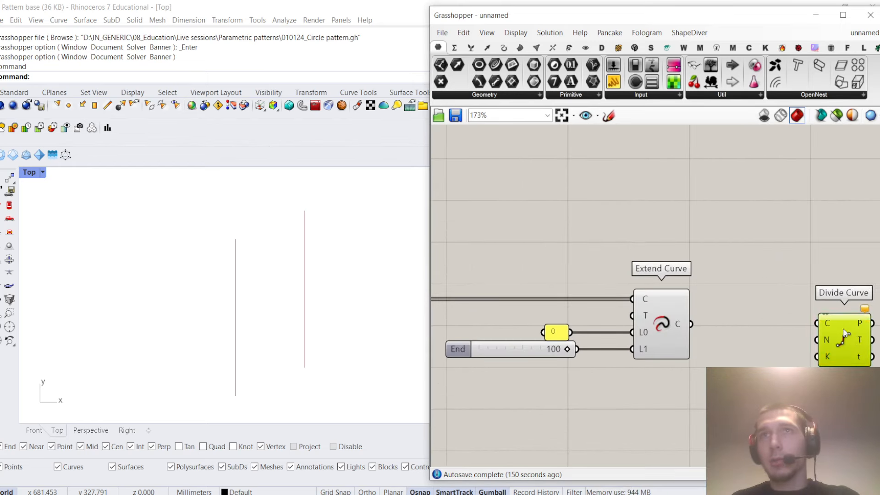
right_drag(718, 325, 608, 312)
drag(670, 303, 707, 310)
drag(729, 321, 840, 320)
Add a number slider set to 120 and connect it to Divide Curve's N input
click(762, 341)
double_click(762, 338)
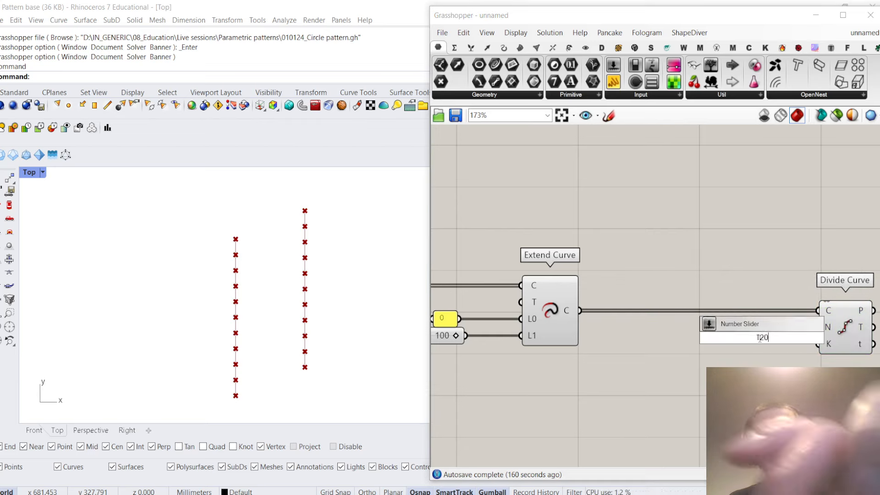
key(Return)
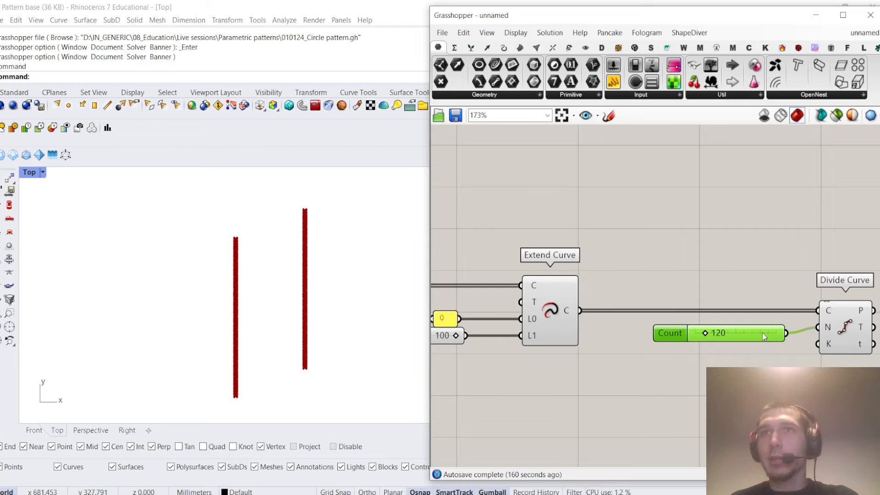
click(767, 280)
Add a Flip Last component after Divide Curve
right_drag(767, 280, 621, 278)
double_click(756, 266)
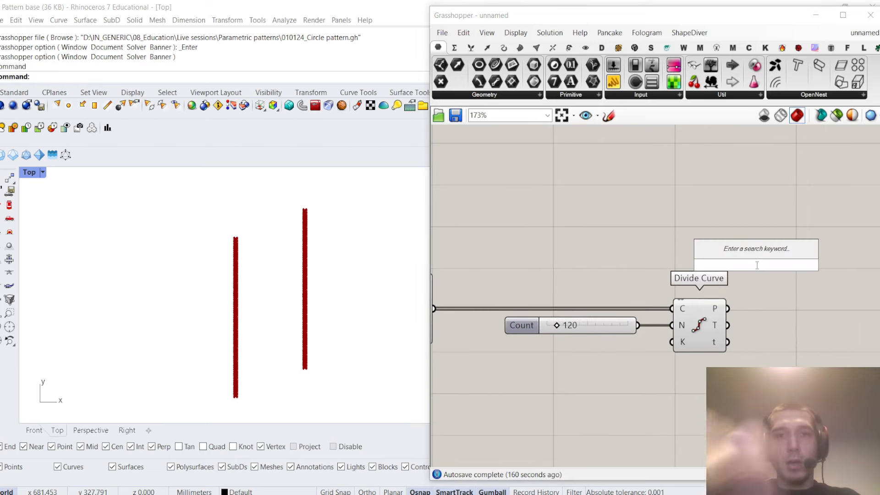
text(flip last)
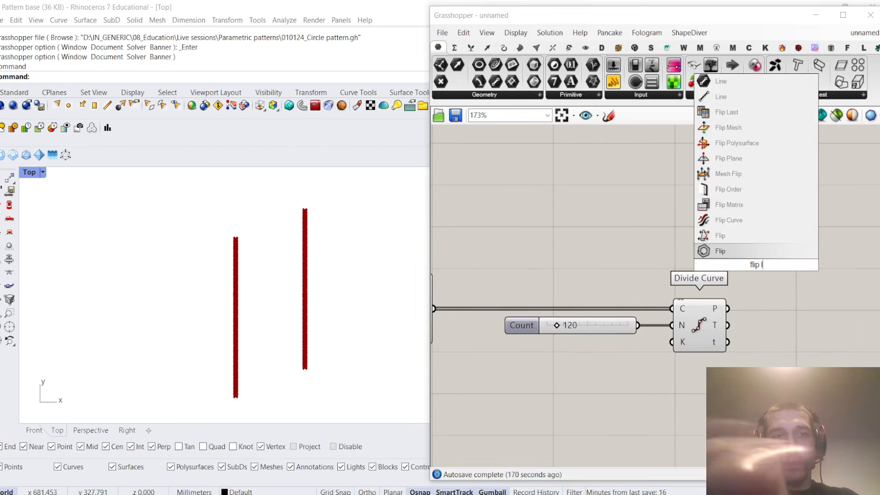
click(751, 252)
drag(755, 268, 823, 295)
Move Divide Curve, its Count slider and Flip Last farther from Extend Curve to make room for more components
scroll(712, 248, down, 5)
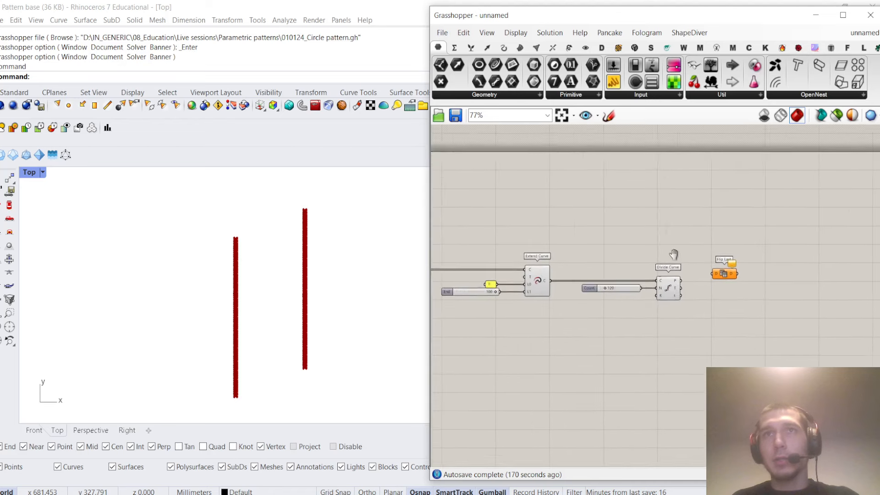
right_drag(673, 253, 662, 262)
drag(807, 318, 638, 257)
scroll(658, 300, up, 4)
drag(659, 300, 761, 300)
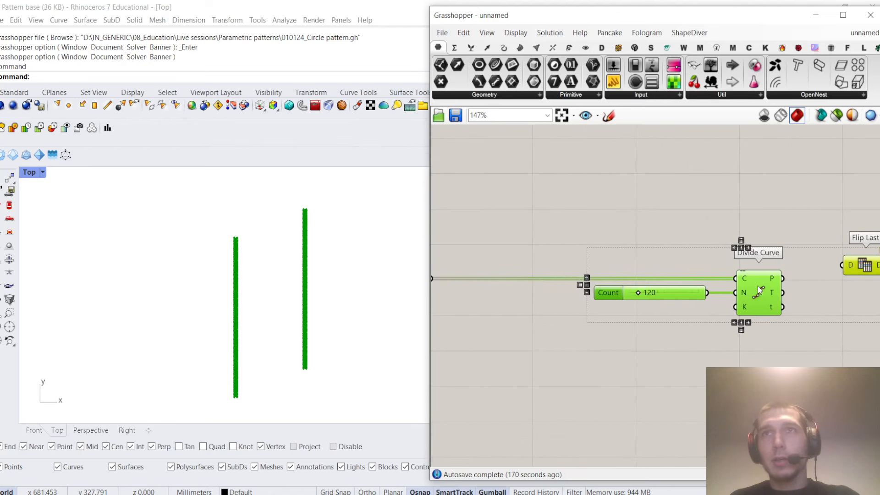
click(611, 243)
Add a List Item component with its L input fed by Extend Curve's C output
right_drag(612, 242, 710, 242)
double_click(618, 236)
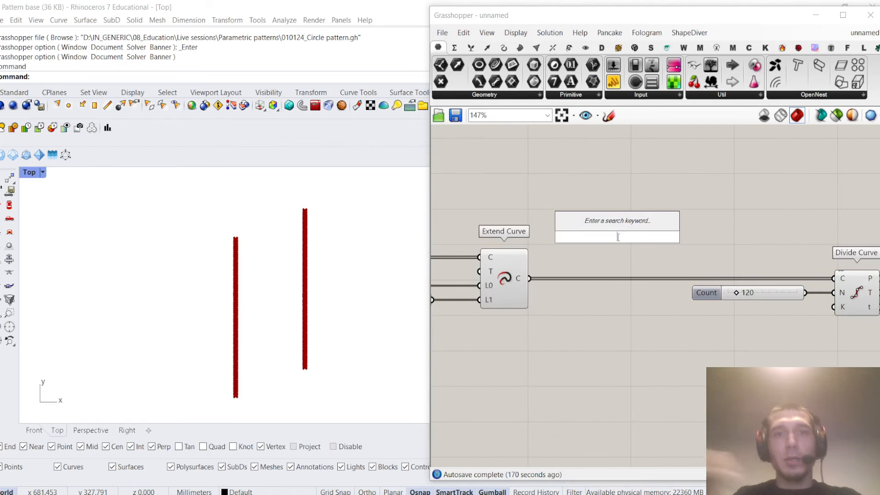
text(list item)
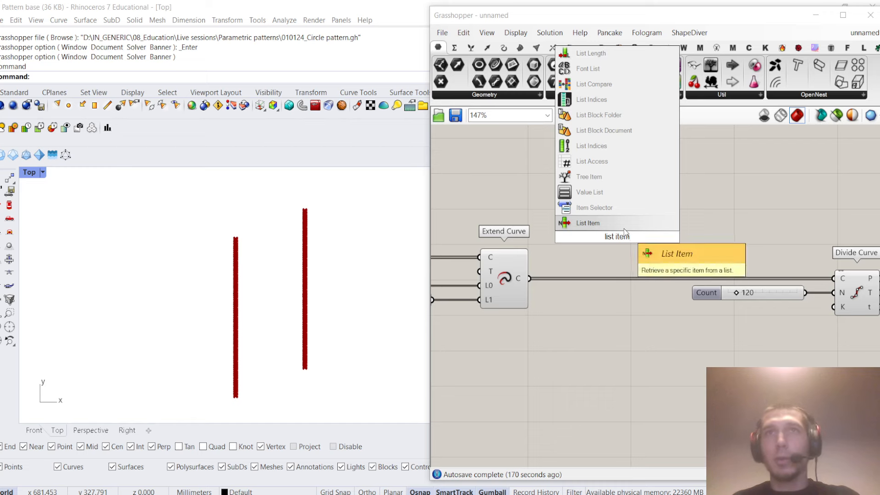
key(Return)
drag(622, 226, 602, 295)
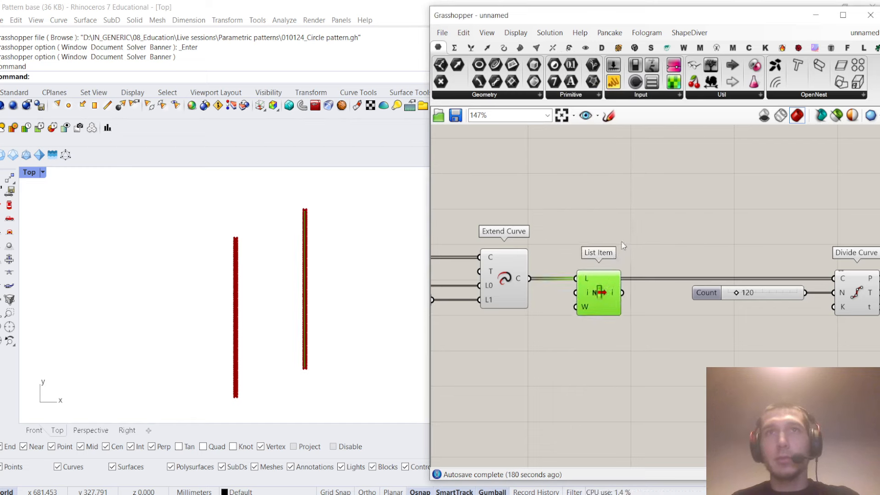
Insert a Flip Curve component between Extend Curve and Divide Curve, with List Item's i output as its guide curve
click(626, 230)
double_click(626, 230)
text(flip)
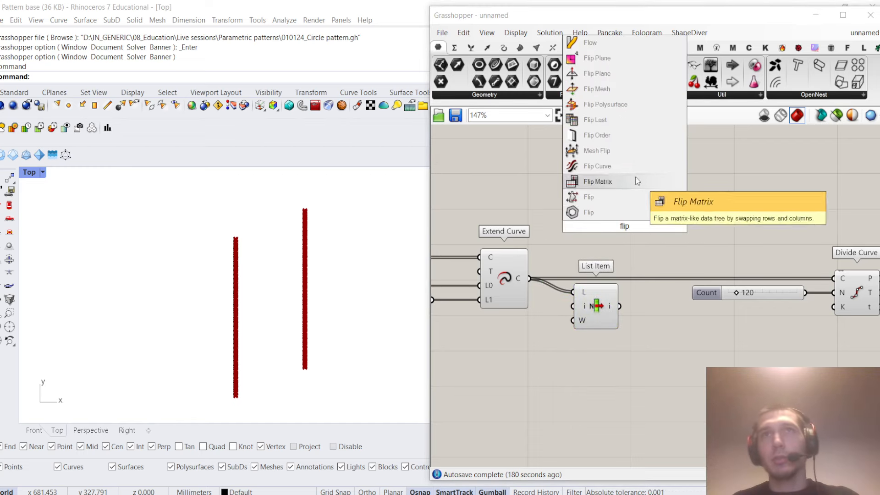
click(597, 166)
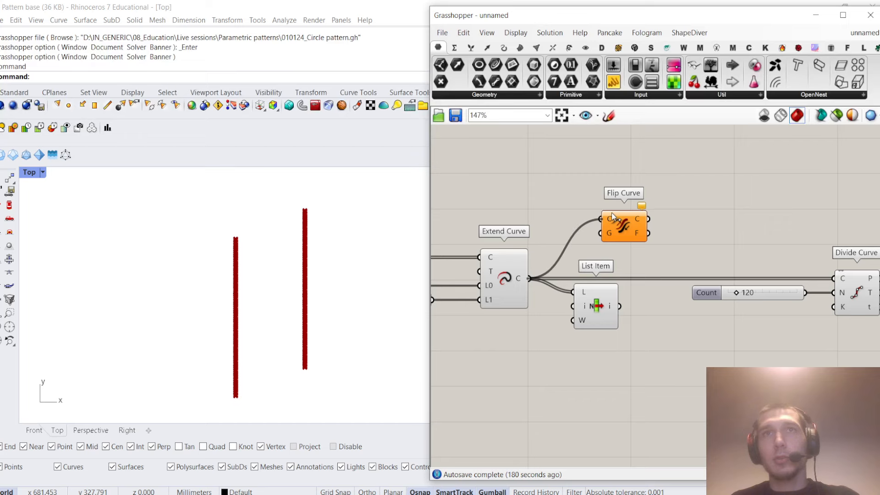
drag(612, 217, 658, 282)
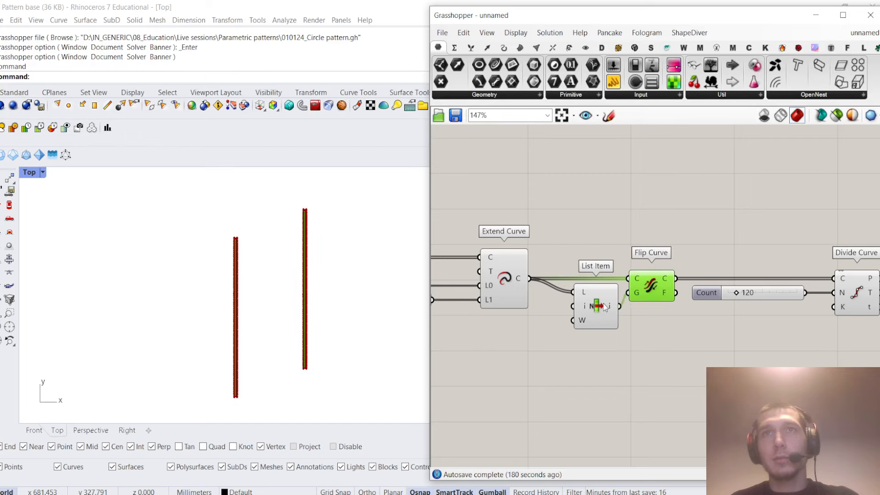
drag(604, 307, 569, 302)
Turn off the preview of the Extend Curve, List Item and Flip Curve components
middle_click(529, 221)
click(545, 241)
drag(576, 362, 522, 257)
middle_click(511, 209)
click(534, 230)
scroll(650, 227, down, 3)
scroll(651, 227, up, 3)
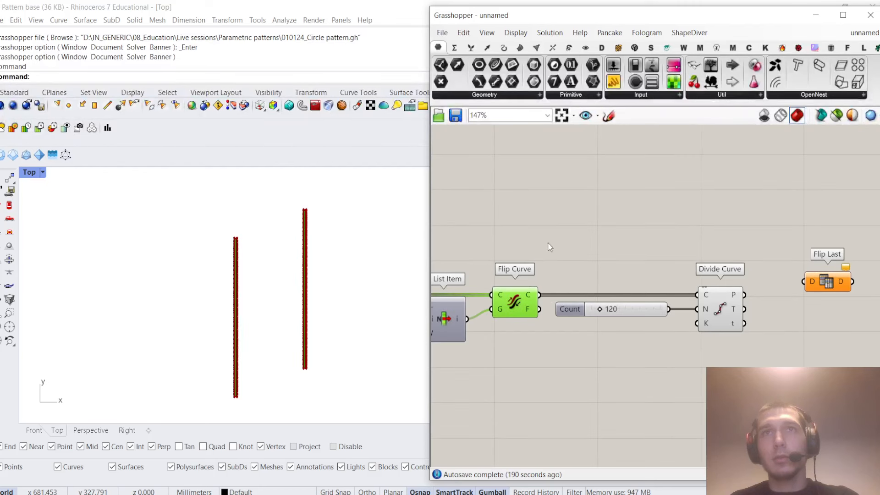
Connect Divide Curve's P output to Flip Last and add a PolyLine component fed by Flip Last's D output
right_drag(721, 255, 602, 240)
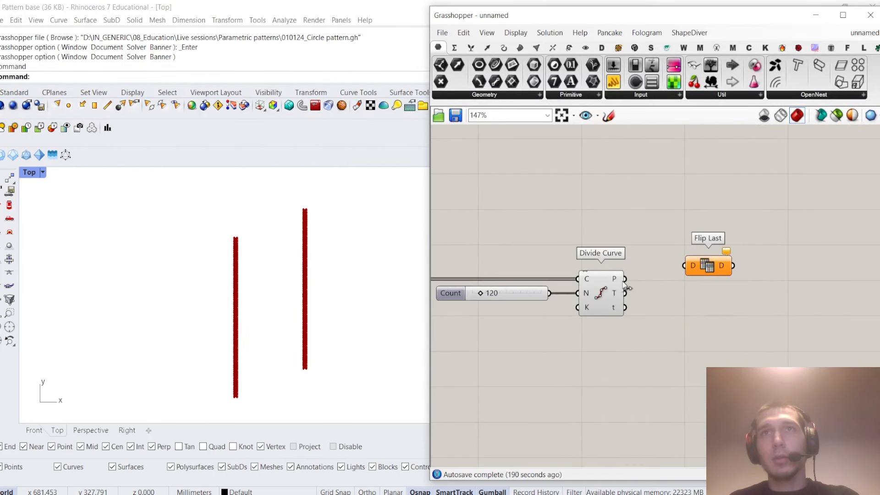
drag(624, 278, 682, 268)
click(708, 270)
double_click(743, 236)
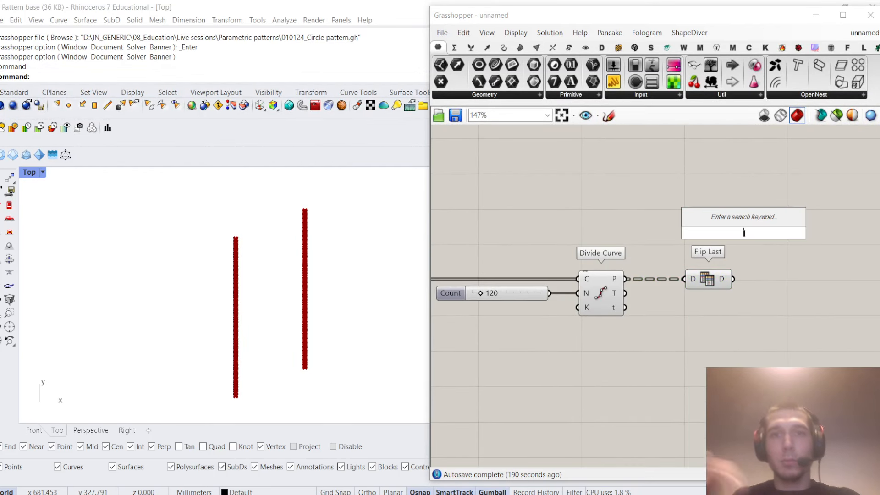
text(polyline)
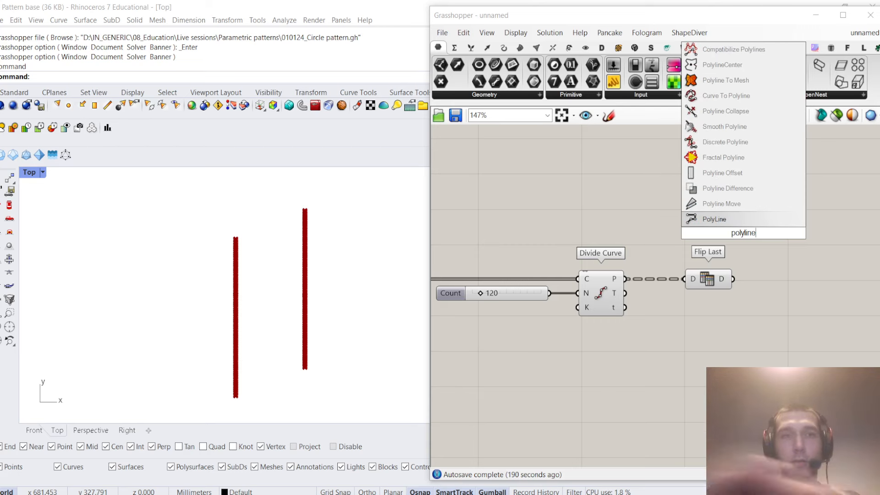
click(720, 219)
drag(742, 242, 783, 292)
drag(802, 298, 808, 281)
Turn off the preview of Divide Curve and Flip Last and check the slanted polylines in the Top view
drag(746, 329, 596, 216)
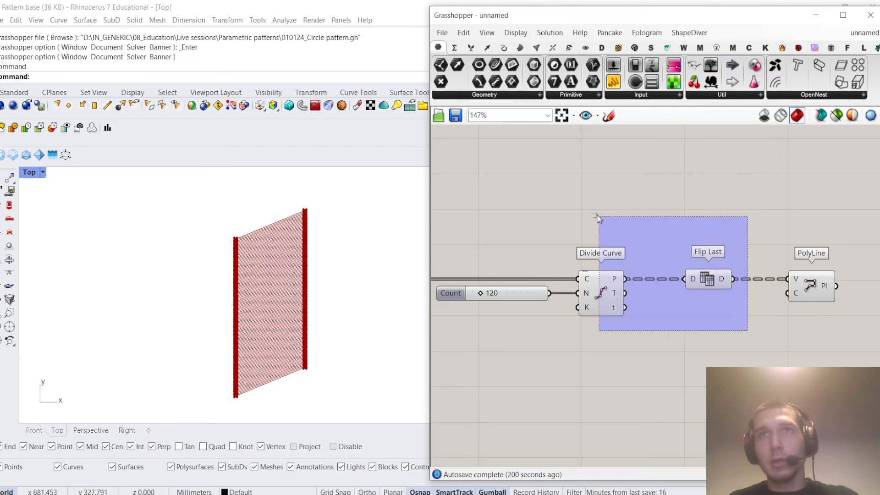
right_click(596, 214)
click(625, 227)
scroll(309, 233, up, 10)
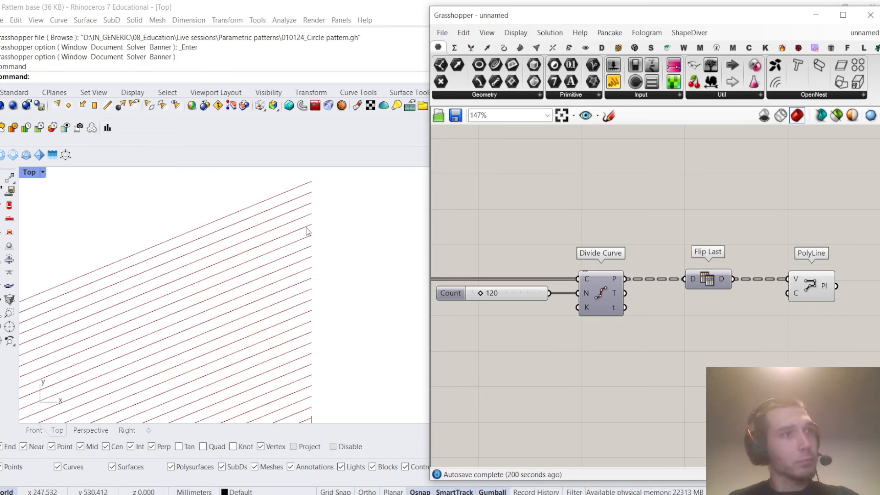
scroll(309, 231, down, 10)
Replace the End slider on Extend Curve's L1 input with a new slider created at 120 and raise it to 207
scroll(559, 274, down, 5)
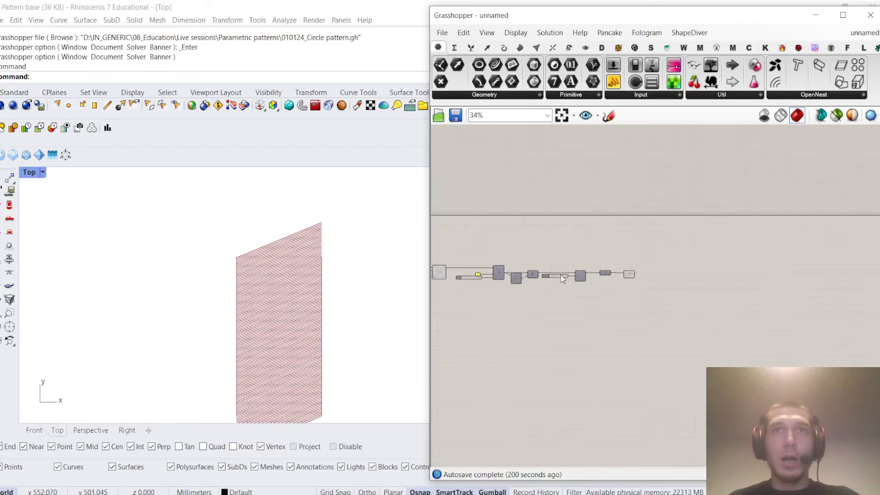
scroll(596, 275, up, 8)
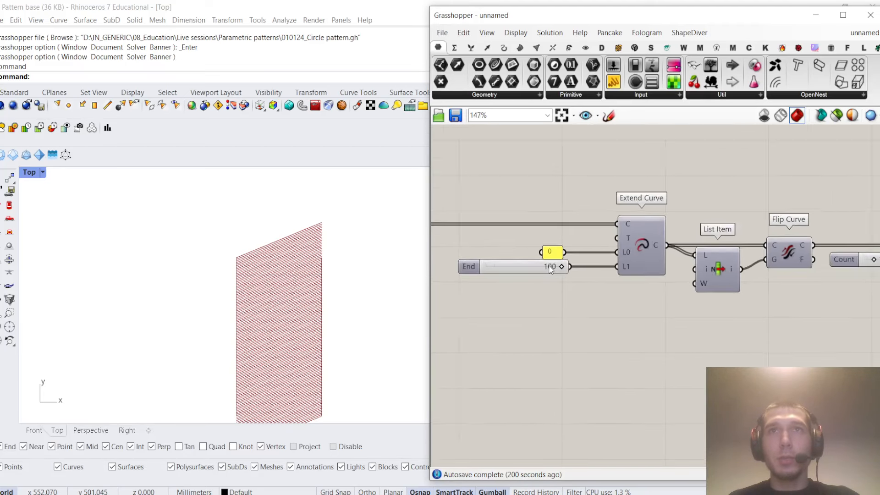
double_click(590, 299)
text(120)
key(Return)
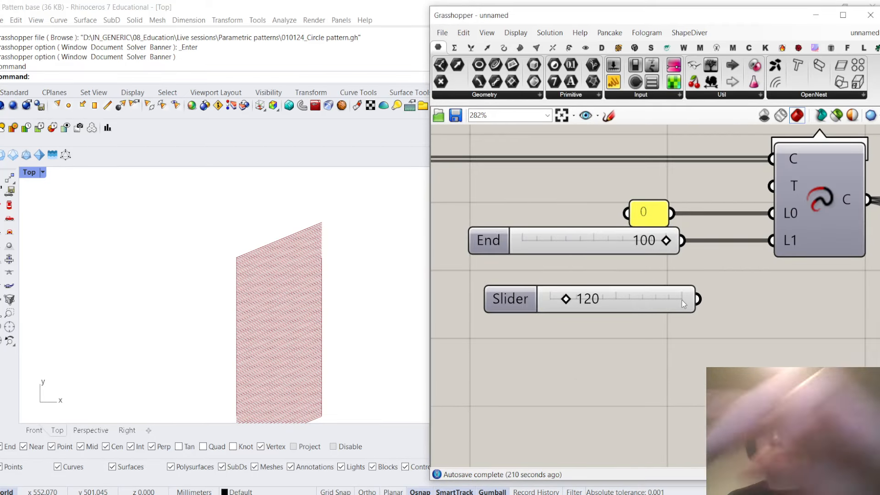
drag(697, 299, 772, 241)
click(609, 248)
key(Delete)
drag(627, 294, 612, 235)
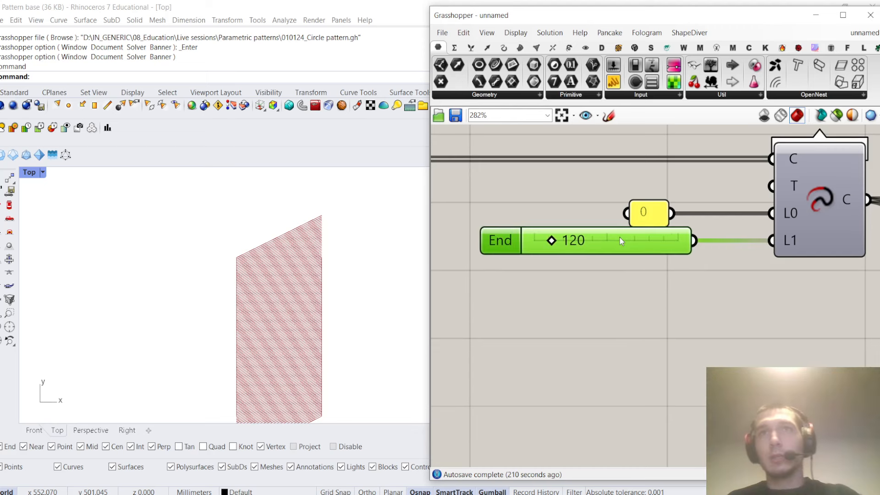
scroll(595, 236, up, 4)
drag(513, 242, 546, 244)
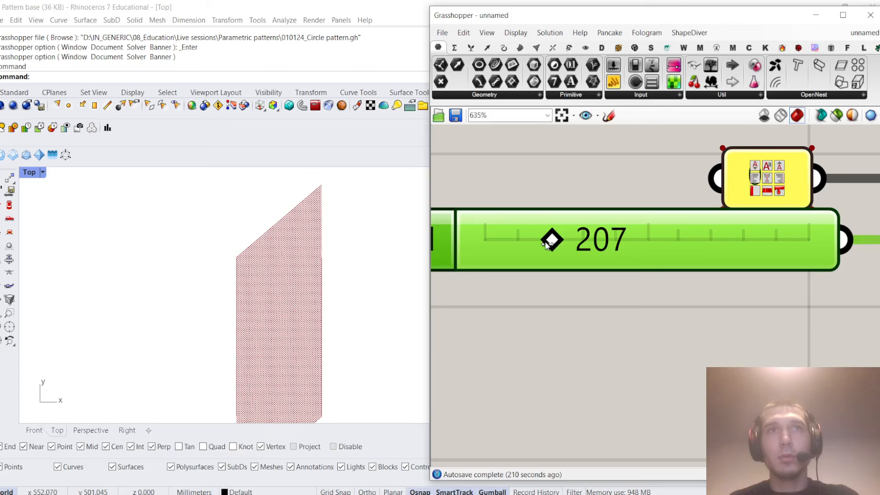
Set the End slider on Extend Curve's L1 input to 200
double_click(610, 240)
text(200)
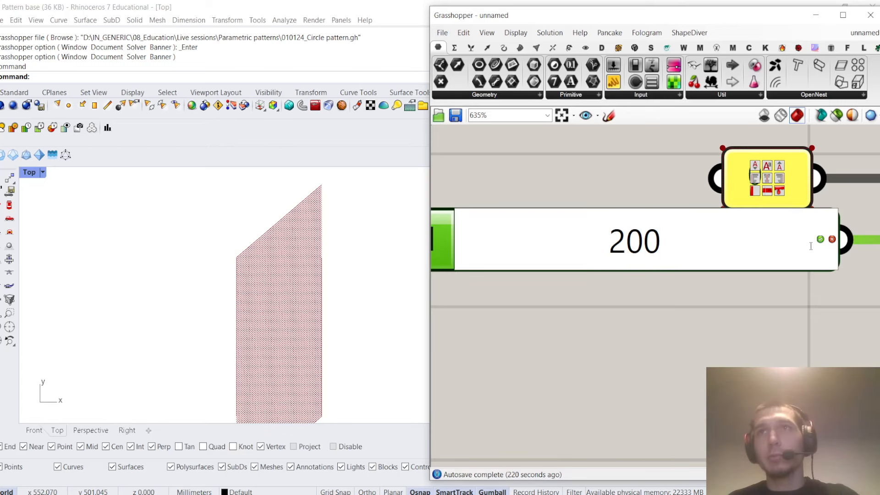
key(Return)
Set the Square grid's extents to 60 on the Ex slider and 75 on the Ey slider
scroll(644, 257, down, 8)
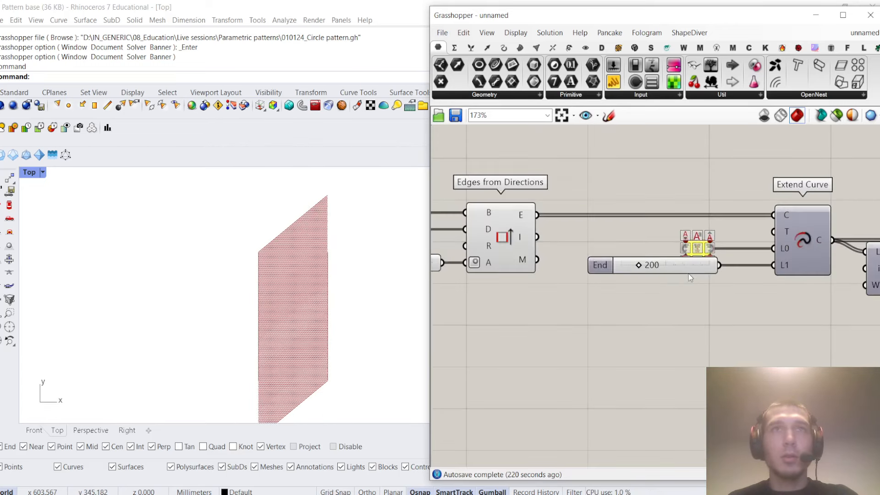
right_drag(645, 266, 789, 235)
scroll(546, 292, up, 4)
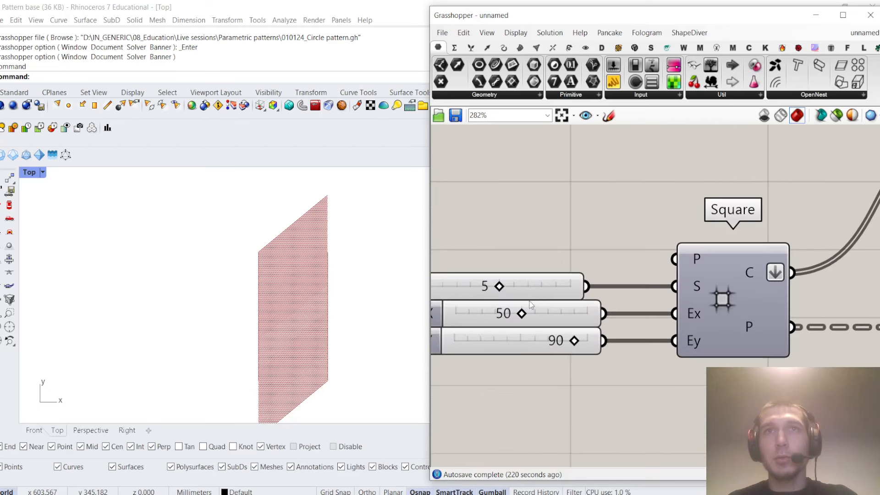
drag(520, 313, 537, 316)
drag(572, 340, 558, 344)
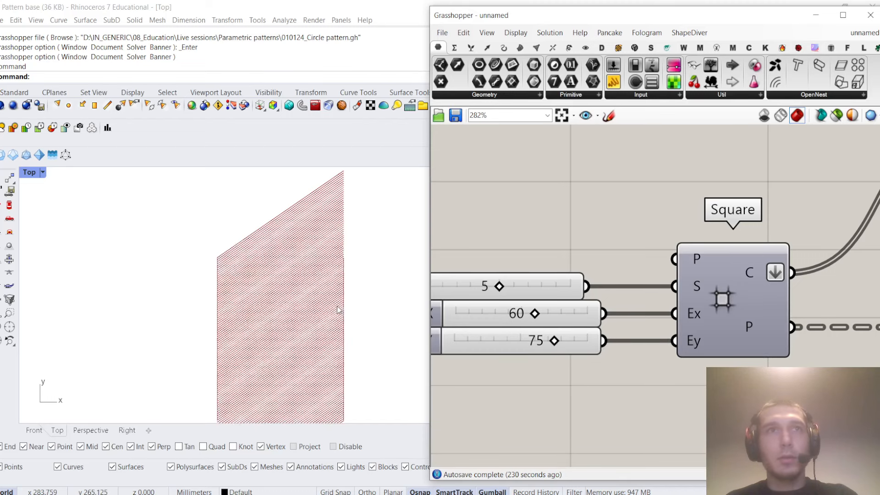
Set the End slider on Extend Curve's L1 input to 250
scroll(564, 203, down, 5)
scroll(641, 312, up, 3)
scroll(609, 299, up, 5)
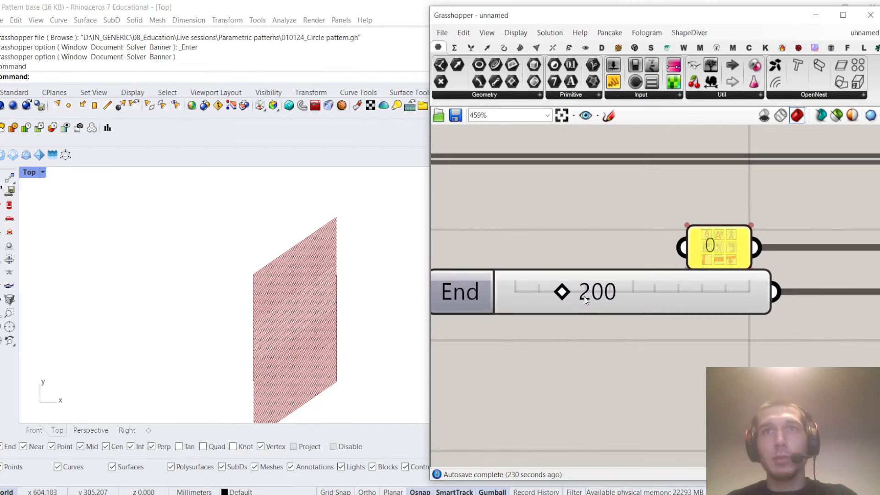
double_click(623, 289)
text(250)
key(Return)
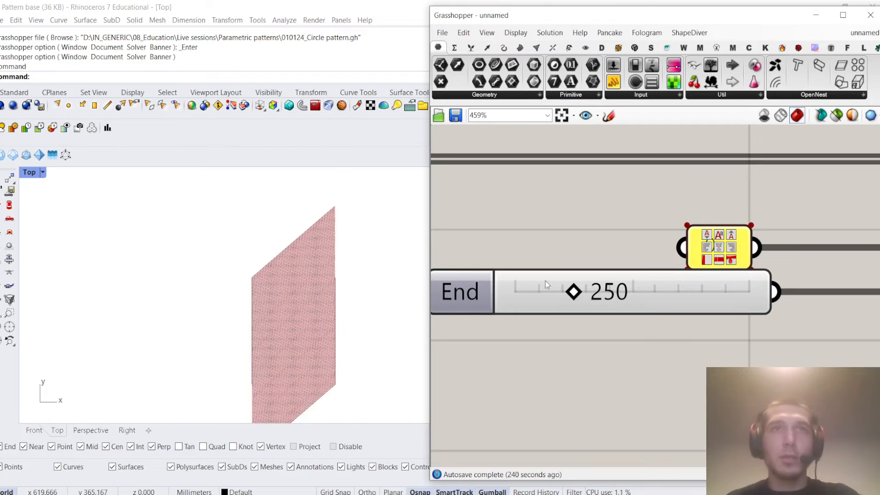
Inspect the PolyLine component and the slanted lines it produces in the Top view
scroll(545, 281, down, 9)
scroll(624, 298, up, 5)
click(624, 298)
click(682, 275)
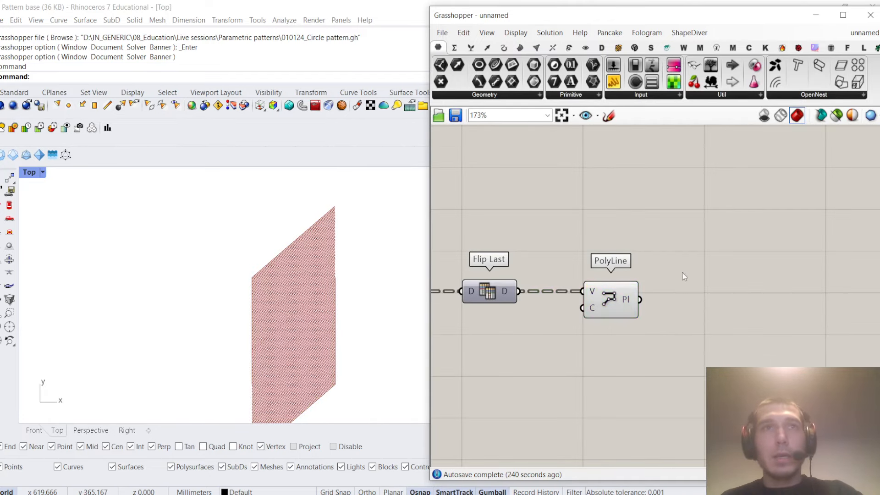
scroll(304, 298, up, 3)
scroll(336, 265, down, 4)
scroll(330, 269, up, 4)
scroll(632, 271, down, 6)
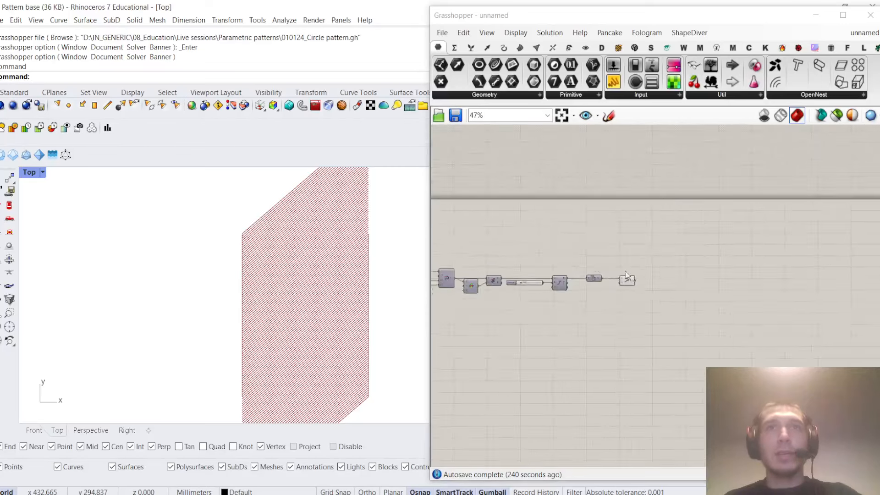
Turn off the preview of the Boundary Surfaces, Unit Y and Edges from Directions components
right_drag(485, 271, 715, 263)
scroll(607, 280, up, 3)
drag(604, 302, 549, 232)
right_click(567, 177)
click(601, 195)
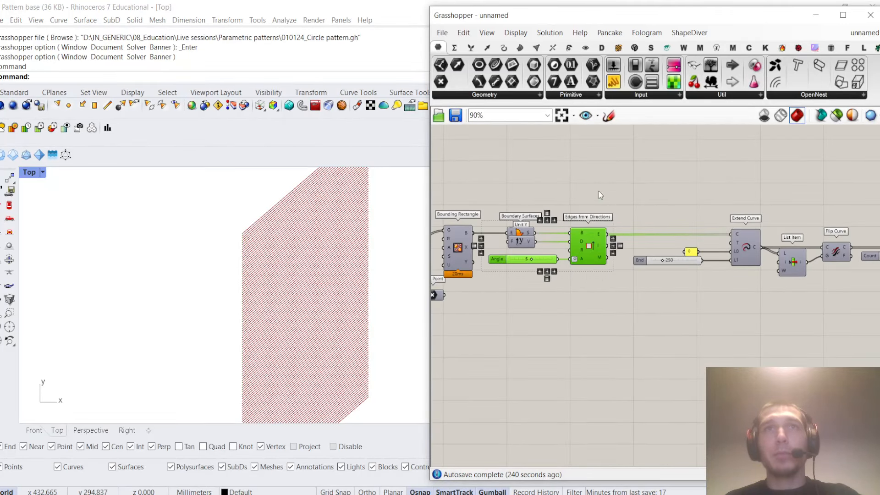
click(599, 193)
Check the overall outline of the slanted polylines in the Top view and return to the PolyLine component
scroll(332, 275, down, 5)
scroll(307, 278, up, 4)
right_drag(360, 284, 353, 288)
scroll(348, 288, down, 2)
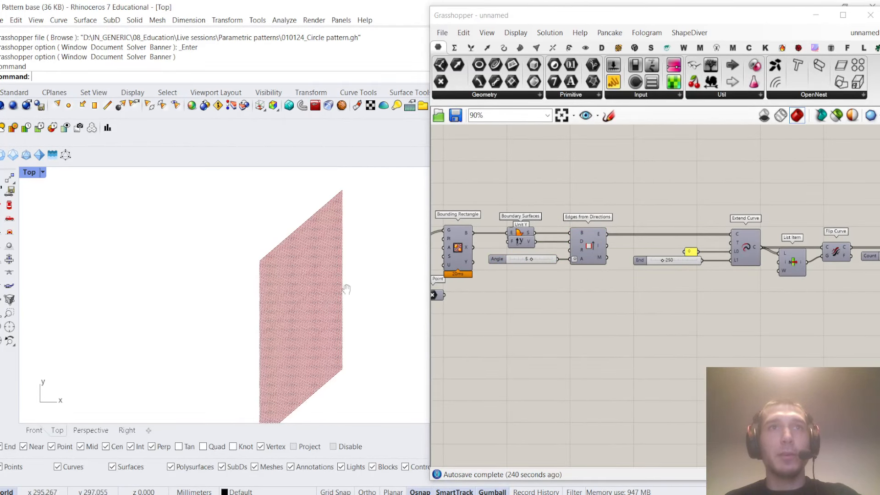
scroll(700, 266, down, 5)
scroll(666, 288, up, 7)
click(599, 296)
right_drag(694, 278, 673, 278)
click(673, 278)
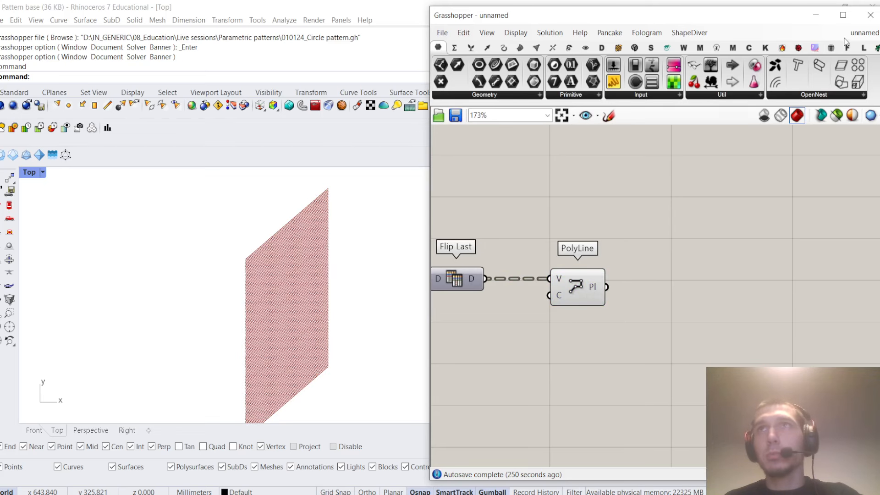
Switch to the finished 010124_Circle pattern definition and show its circle pattern in the Front view
mouse_move(845, 42)
click(804, 150)
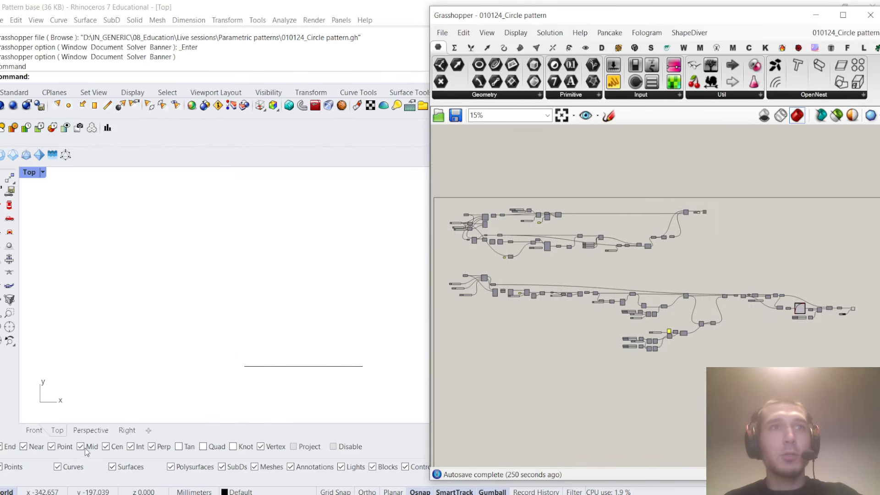
click(34, 430)
scroll(282, 269, down, 4)
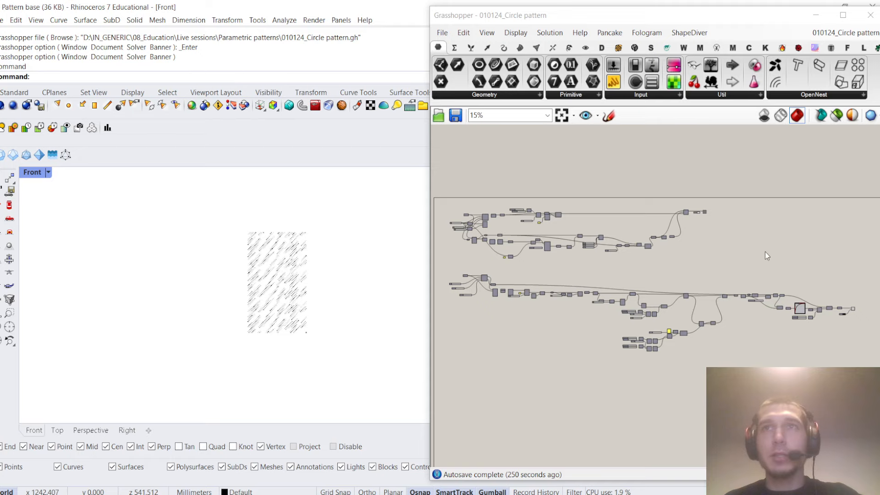
scroll(765, 252, up, 5)
scroll(609, 306, down, 2)
right_drag(622, 301, 574, 287)
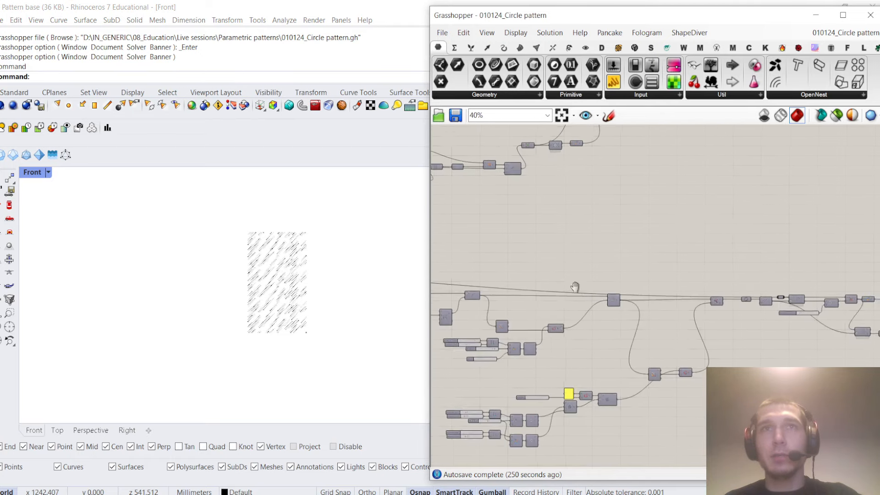
Preview the Shift List component to compare its slanted lines with the circles in the Front view, then hide its preview again
scroll(606, 301, up, 6)
click(635, 288)
right_click(636, 288)
click(674, 237)
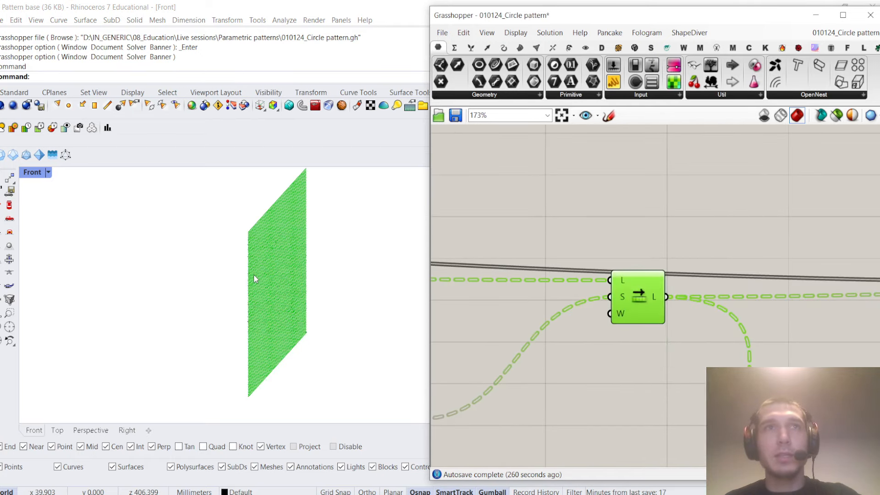
scroll(254, 274, up, 5)
right_click(617, 237)
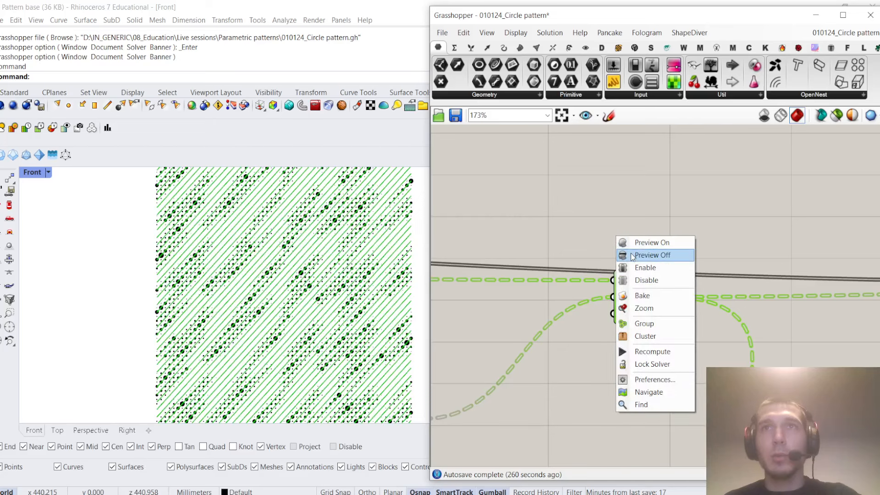
click(630, 253)
Preview the Curve component that follows the list-splitting component, examine its line segments in the Front view, and hide it again
scroll(646, 271, down, 4)
scroll(633, 261, up, 3)
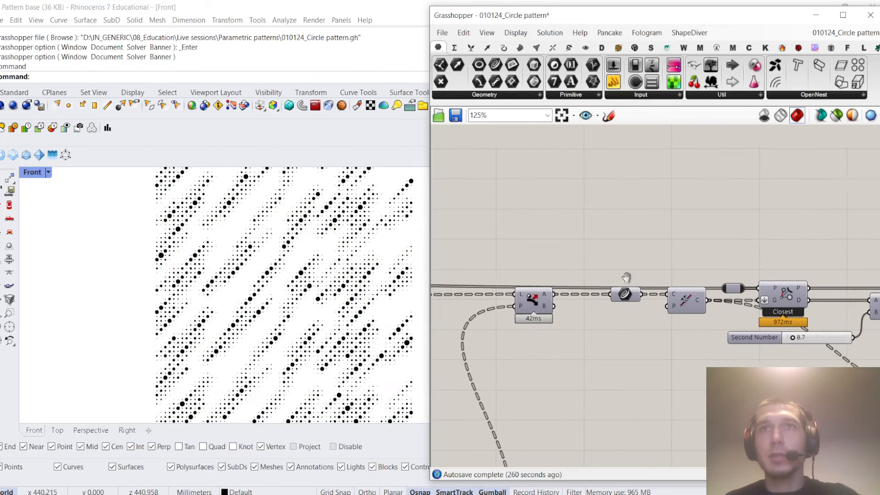
right_click(623, 248)
click(616, 293)
right_click(614, 243)
click(634, 249)
scroll(319, 243, down, 9)
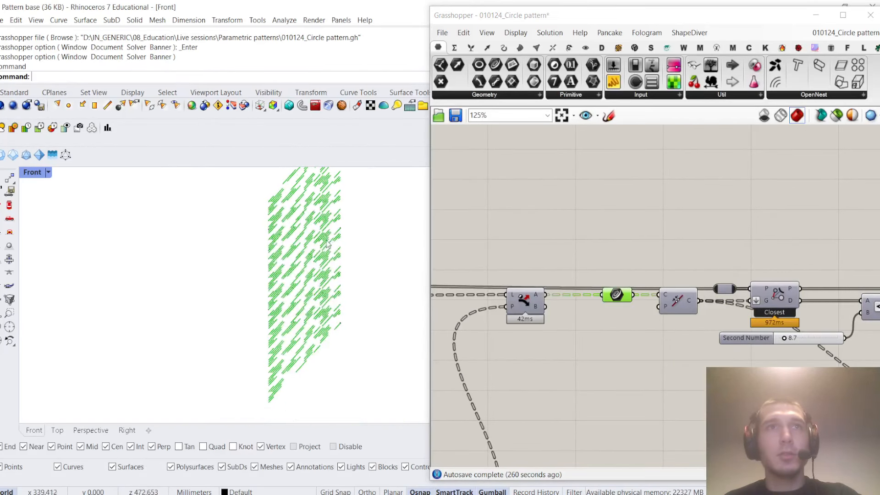
scroll(328, 247, up, 3)
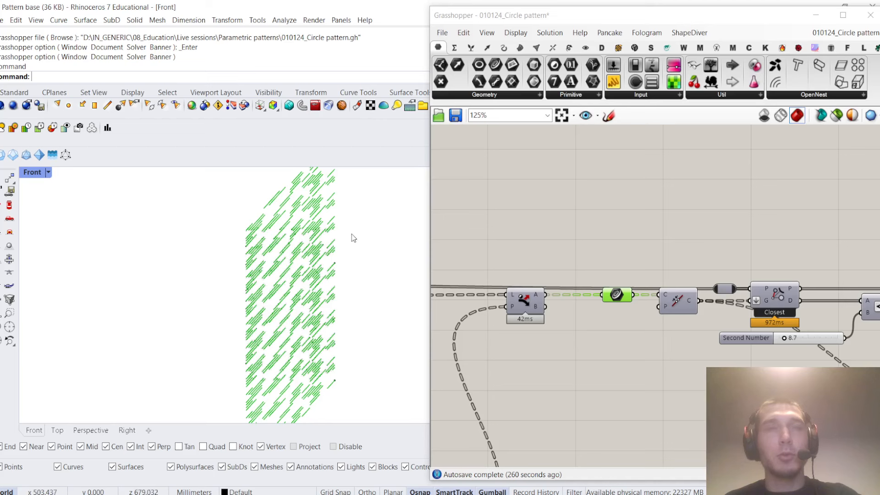
click(773, 170)
Return to the unnamed definition and display its slanted polylines in the Top view
click(836, 36)
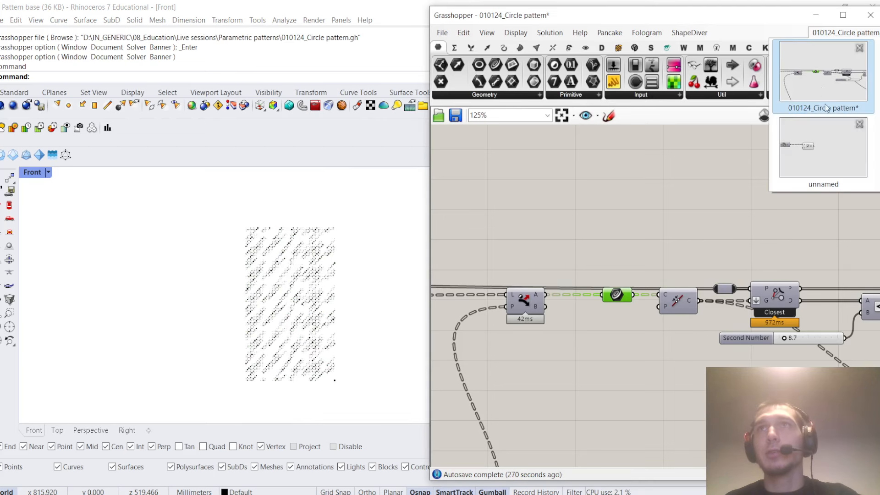
click(853, 101)
click(56, 430)
scroll(281, 294, up, 3)
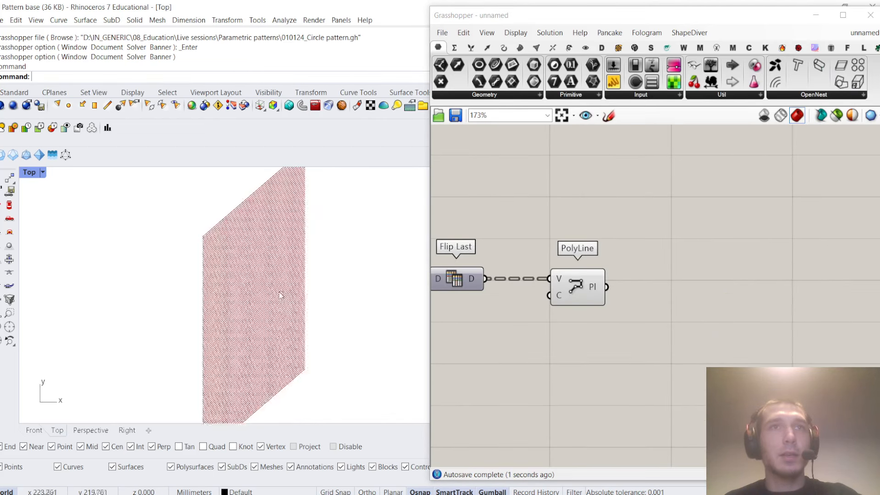
Highlight the PolyLine component's output and examine the spacing of the slanted lines in the Top view
scroll(594, 296, down, 3)
scroll(594, 296, up, 3)
click(604, 295)
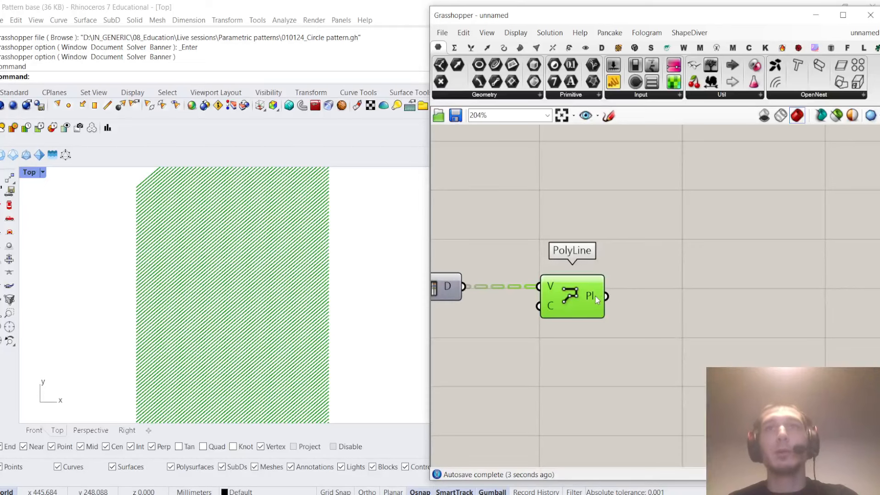
scroll(219, 287, down, 4)
right_drag(239, 285, 278, 289)
scroll(278, 290, up, 4)
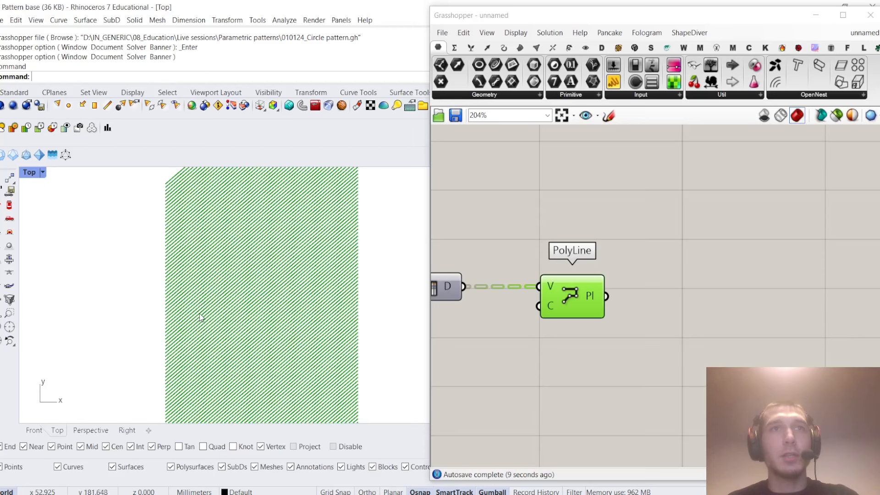
scroll(647, 270, down, 3)
scroll(647, 271, up, 3)
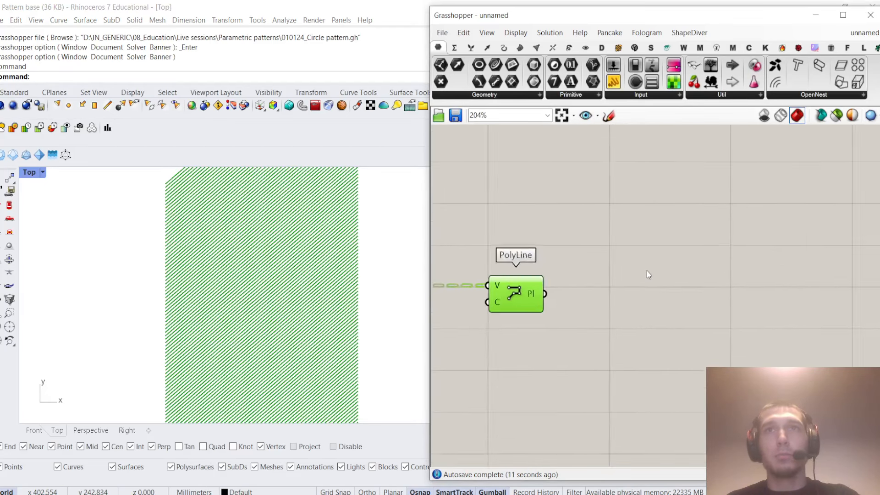
Add a Careless Range component to the right of the PolyLine component
double_click(647, 271)
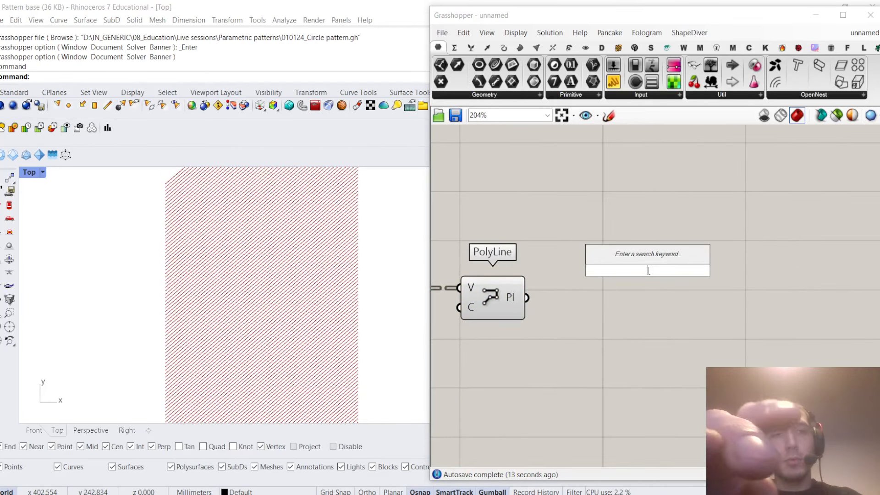
text(careles)
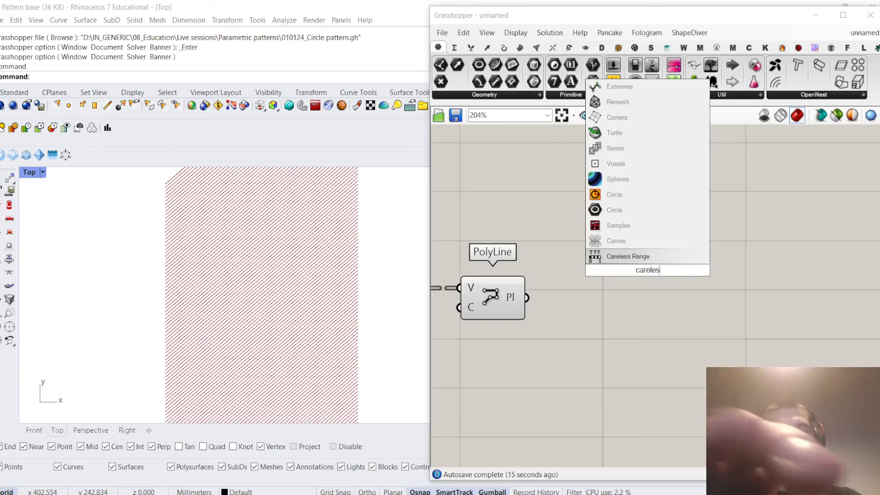
text(s range)
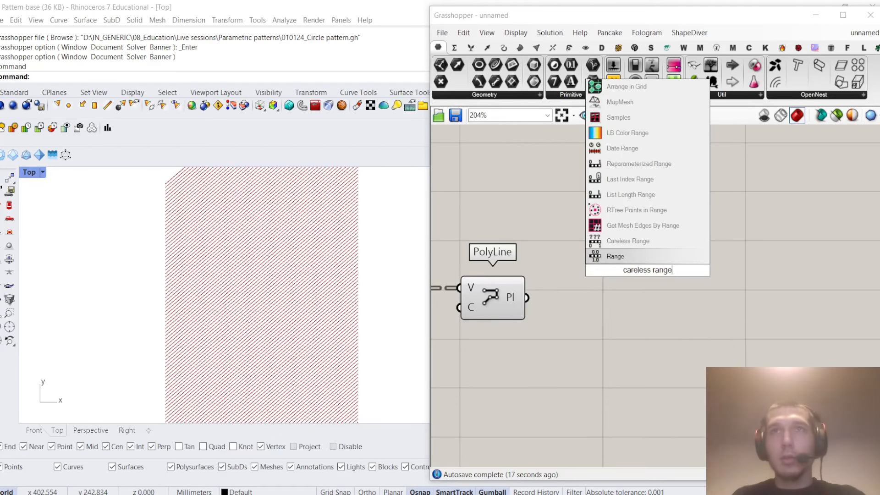
click(641, 241)
Add an Evaluate Curve component fed by PolyLine's Pl output at its C input, and place Careless Range below their connecting wire
right_drag(532, 310, 512, 300)
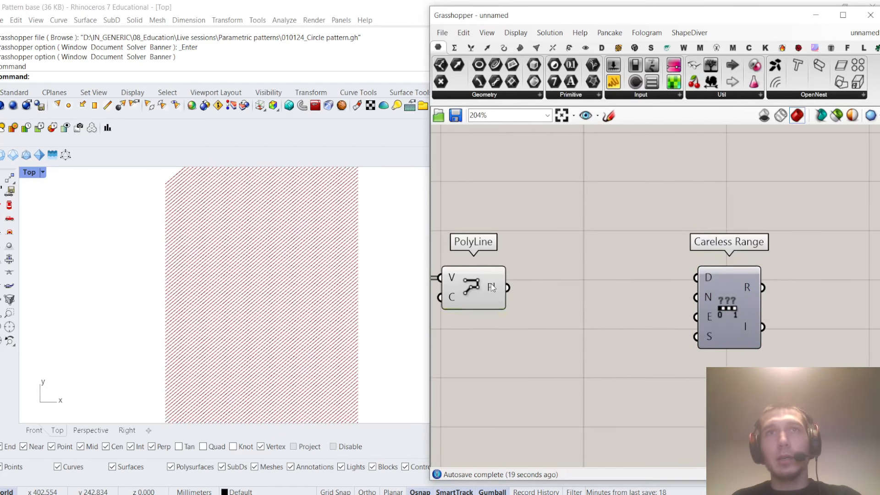
double_click(590, 266)
text(evaluate curve)
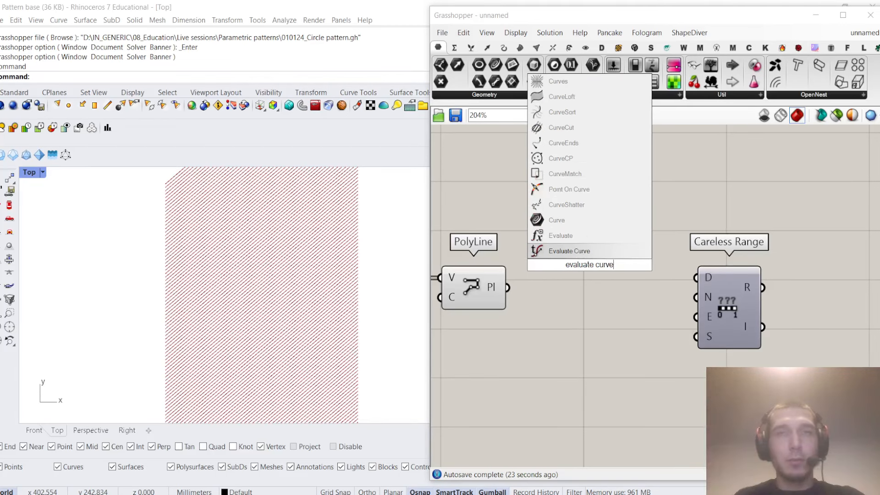
click(569, 235)
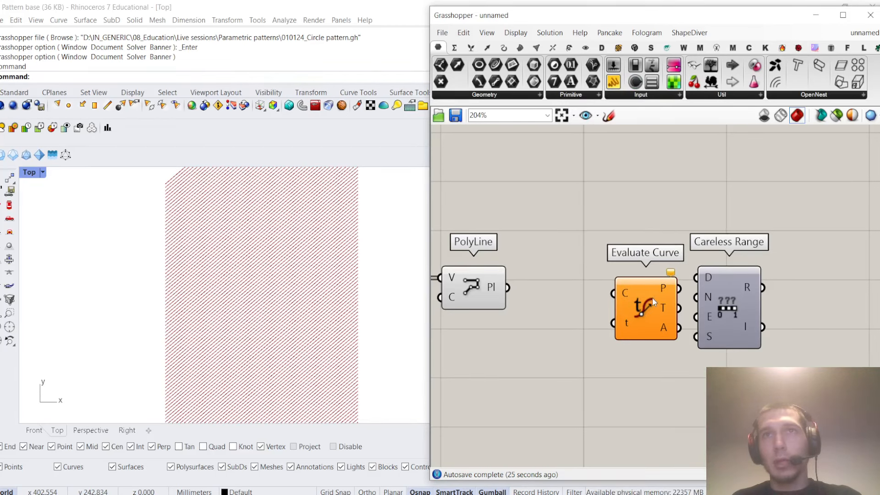
drag(629, 302, 810, 298)
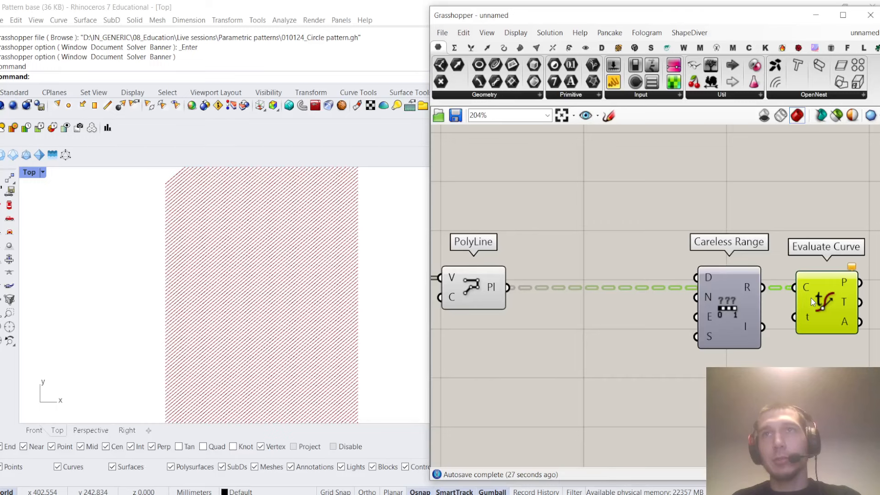
drag(735, 298, 687, 386)
click(675, 283)
Turn off the preview of the PolyLine component
right_drag(674, 282, 686, 233)
scroll(785, 251, down, 3)
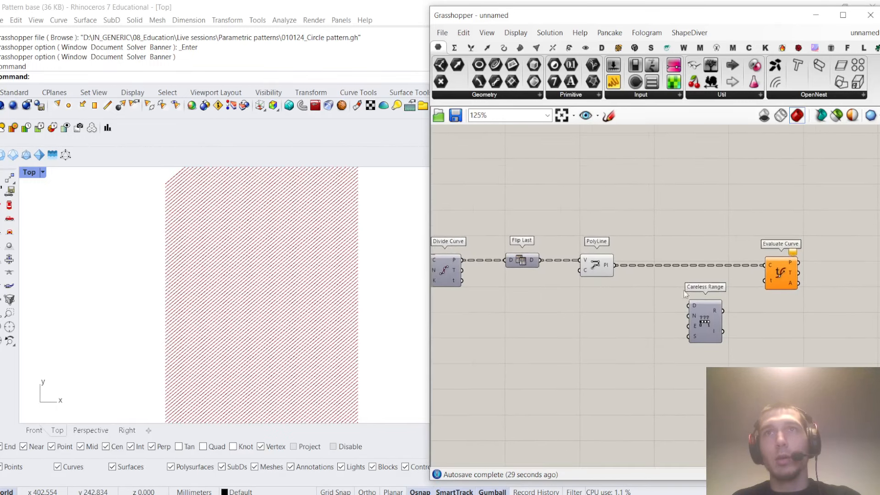
scroll(567, 254, up, 1)
click(568, 254)
right_click(629, 216)
click(650, 232)
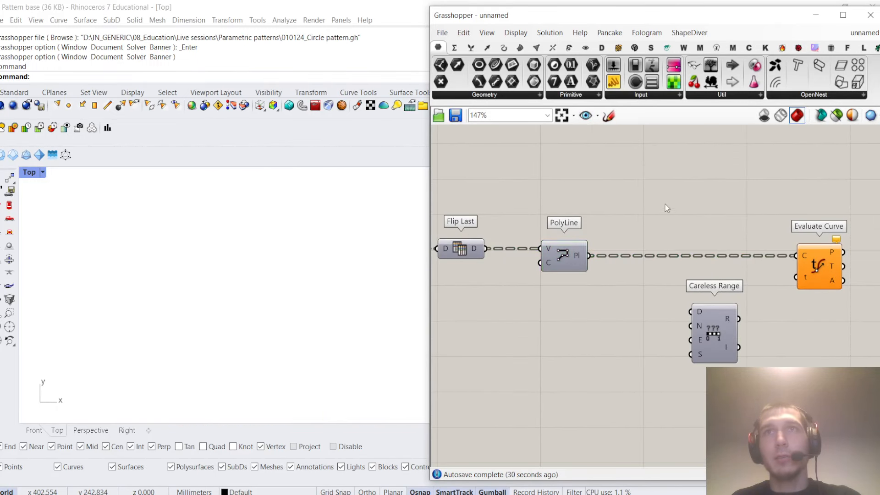
Add a number slider of 120 and connect it to Careless Range's N input
double_click(589, 326)
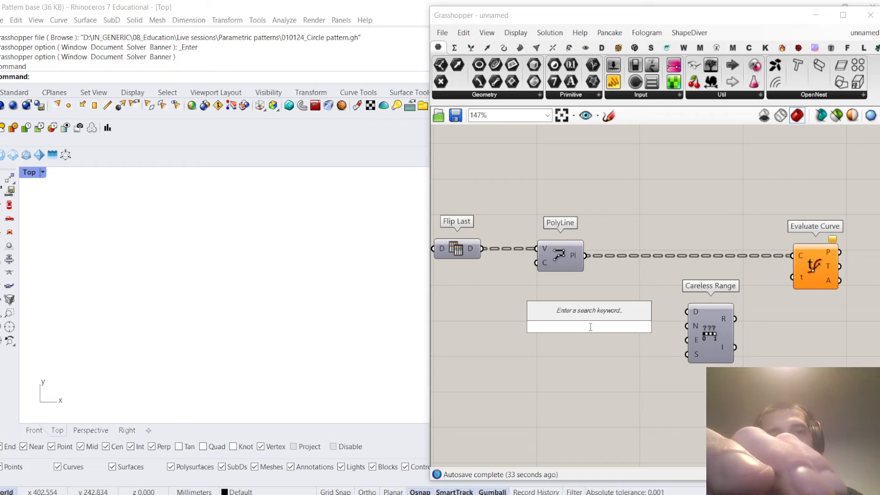
text(1)
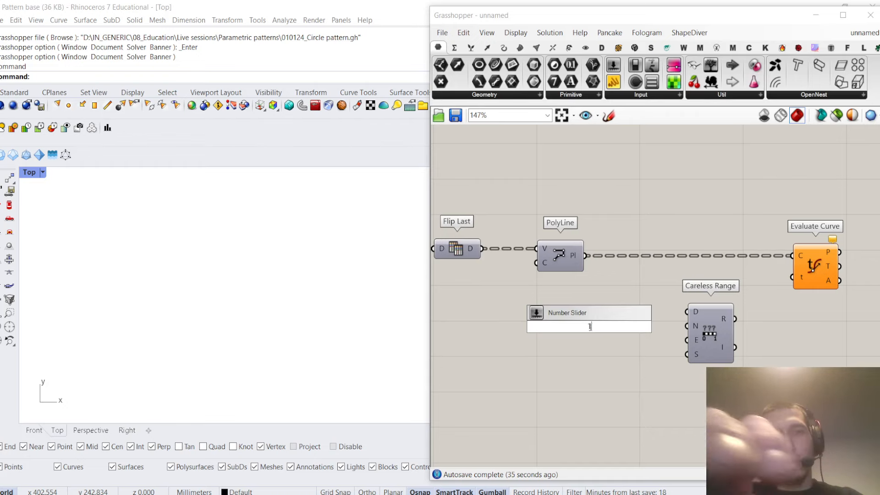
text(20)
key(Return)
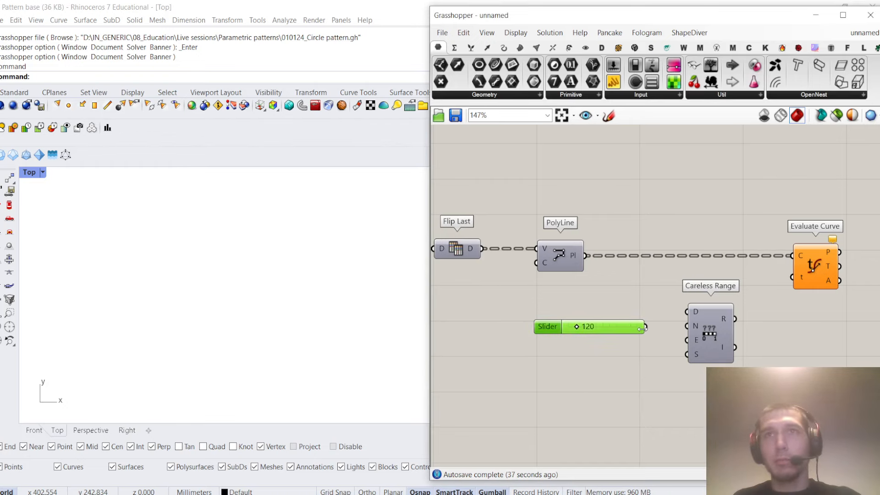
drag(713, 328, 711, 329)
right_drag(735, 296, 711, 294)
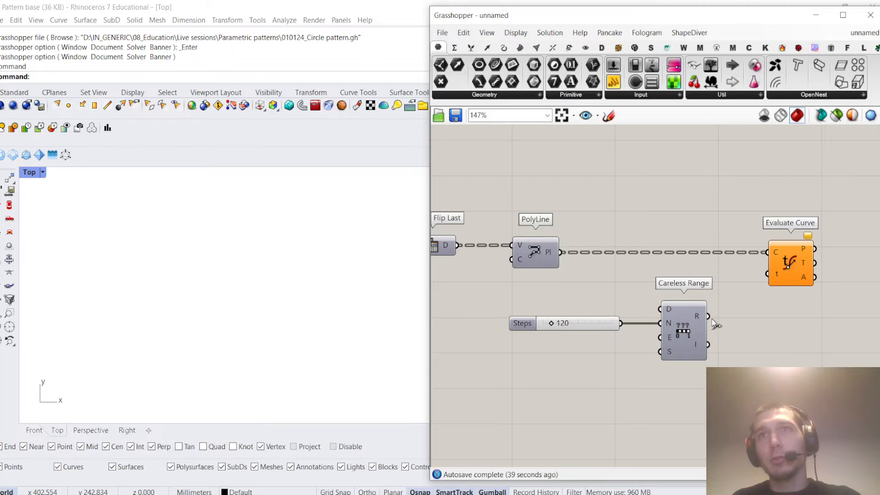
Reparameterize Evaluate Curve's C input and connect Careless Range's R output to its t input
right_click(774, 252)
click(800, 338)
drag(708, 317, 756, 274)
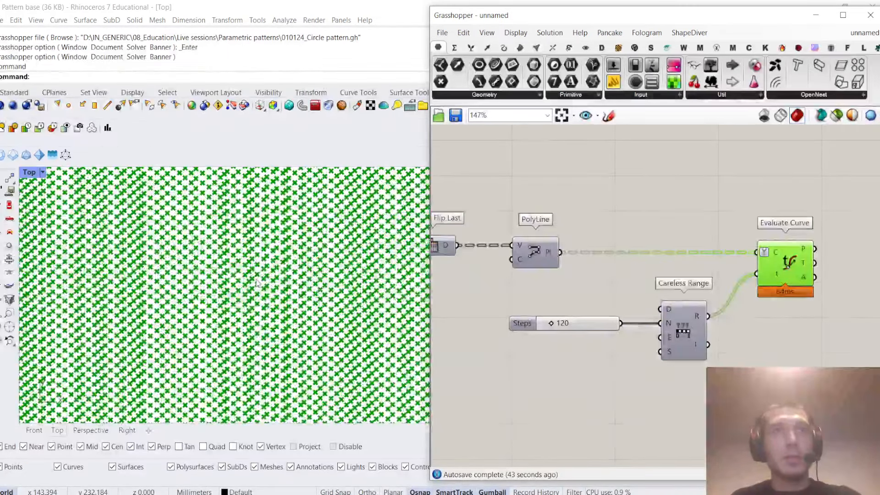
scroll(709, 283, down, 1)
right_drag(743, 298, 614, 290)
scroll(650, 253, up, 3)
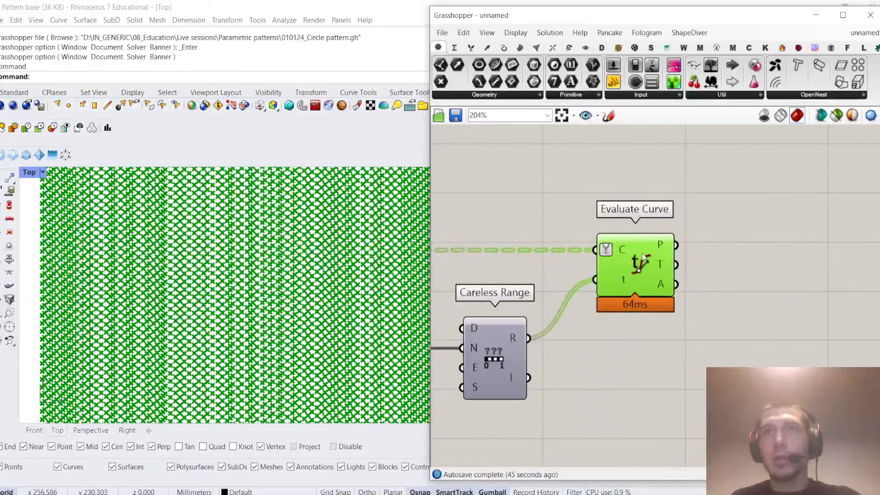
Move the Evaluate Curve component down and add a Shatter component above it
drag(648, 255, 686, 299)
click(719, 246)
scroll(778, 241, down, 2)
double_click(678, 229)
text(shatter)
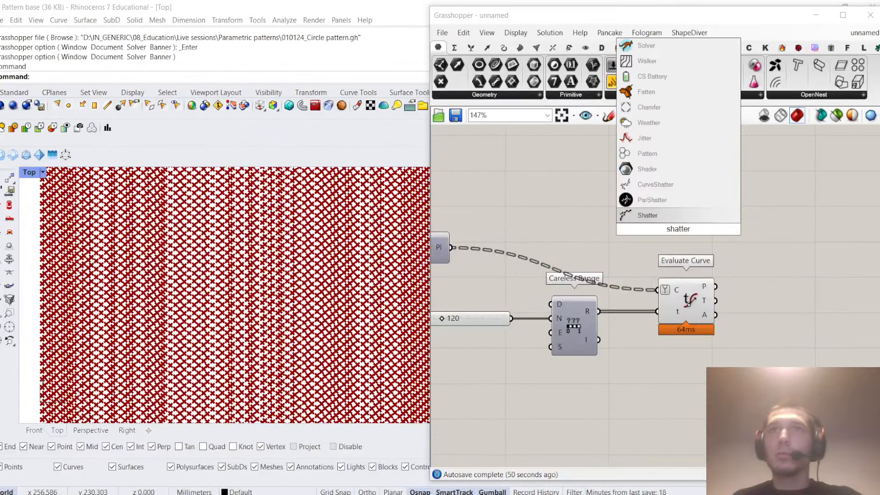
key(Return)
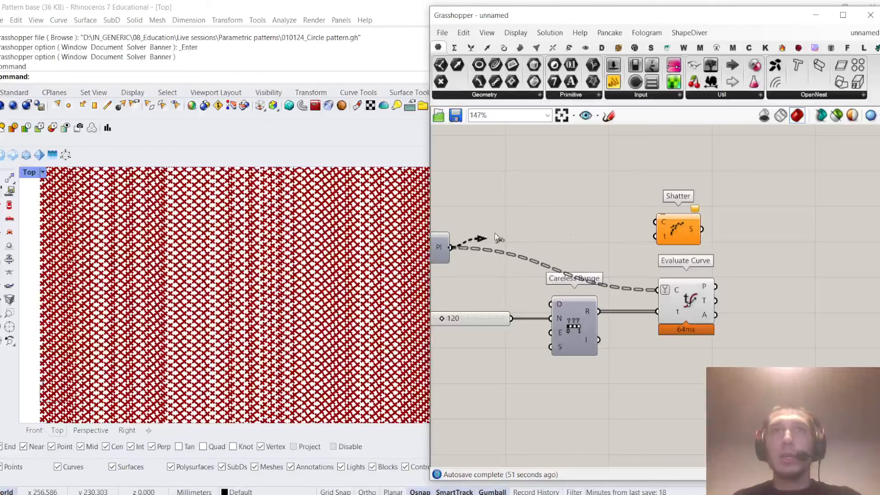
Connect PolyLine's Pl output to Shatter's C input, reparameterize C, and feed Careless Range's R output into Shatter's t input
right_click(665, 223)
click(701, 335)
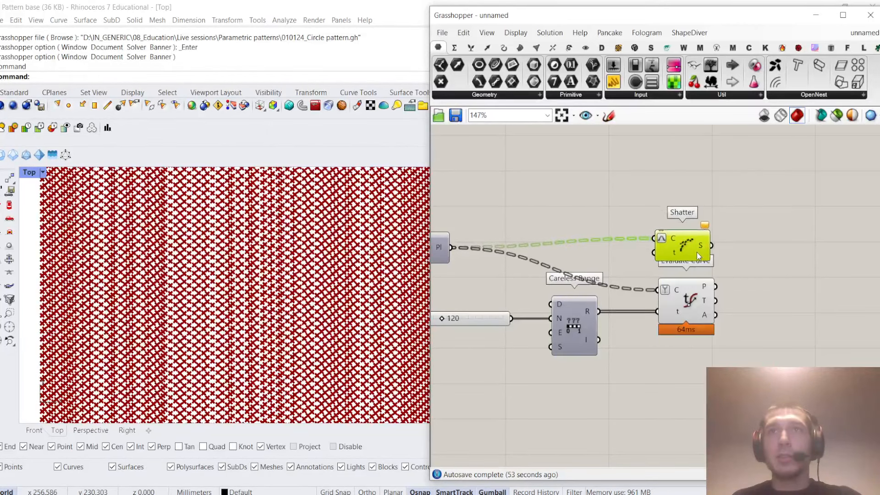
drag(696, 252, 699, 260)
click(610, 322)
right_drag(608, 322, 649, 299)
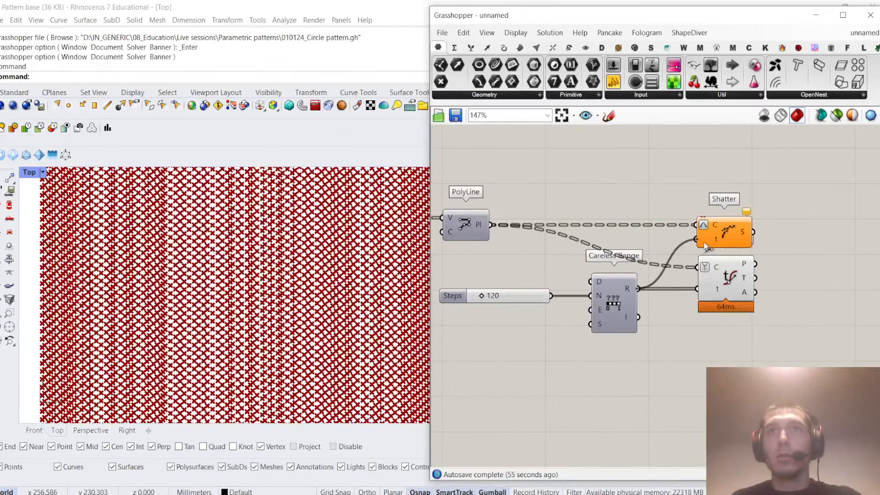
drag(704, 242, 704, 243)
click(727, 236)
click(797, 234)
Turn off the preview of the Evaluate Curve component
drag(771, 329, 743, 290)
right_click(779, 268)
click(809, 286)
click(809, 280)
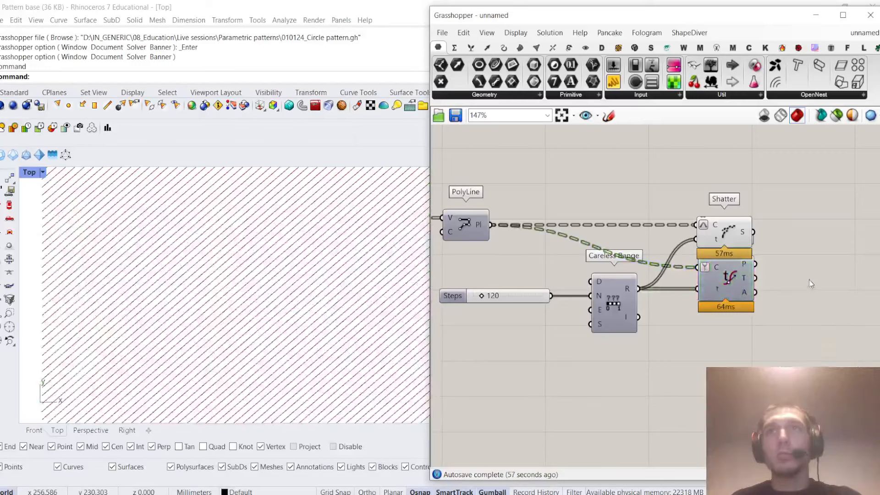
right_drag(809, 280, 732, 278)
drag(652, 271, 650, 272)
click(734, 252)
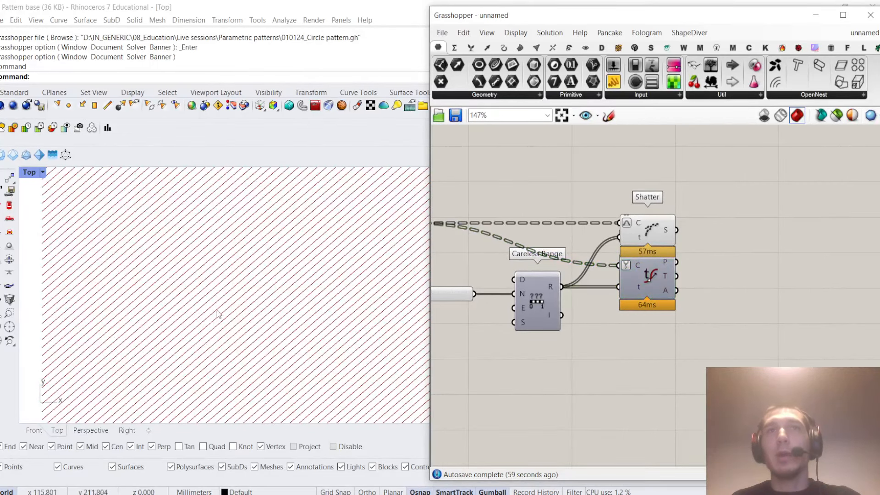
Add a 0.70 number slider below the Steps slider and connect it to Careless Range's E input
scroll(217, 310, down, 14)
right_drag(269, 277, 279, 290)
scroll(263, 294, up, 8)
right_drag(489, 349, 543, 357)
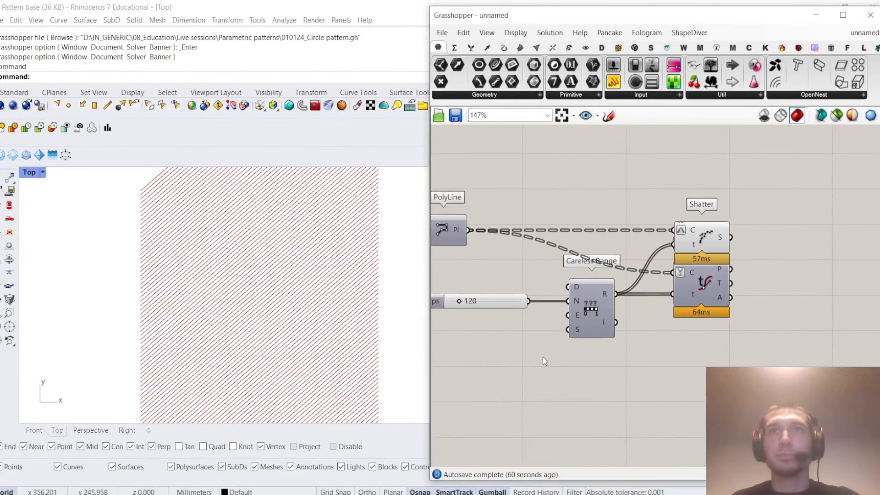
scroll(484, 356, up, 1)
double_click(484, 357)
text(0.)
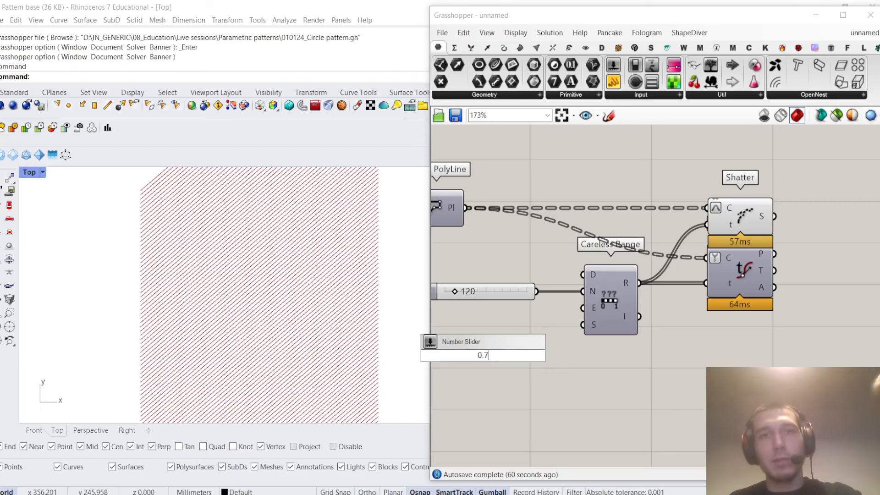
text(7)
key(Return)
drag(537, 360, 520, 312)
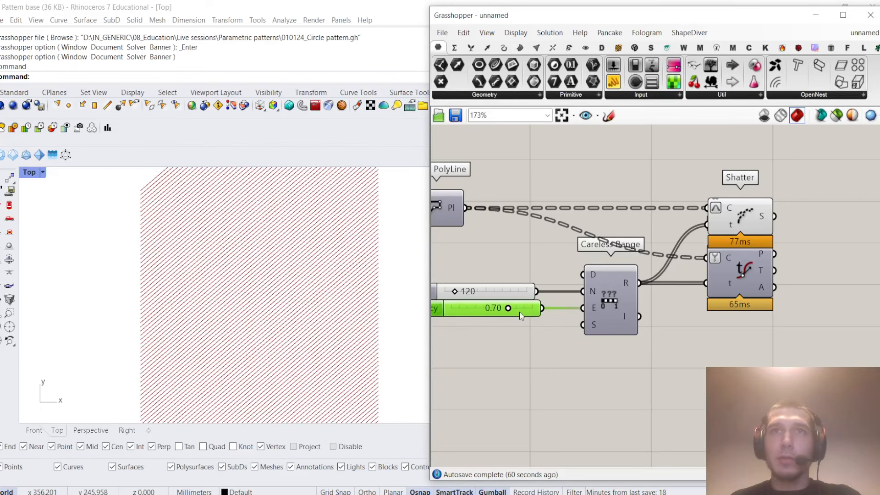
right_drag(521, 341, 629, 341)
Review the Steps and Errancy sliders, and highlight Shatter's output to examine the split lines in the Top view
drag(549, 338, 565, 271)
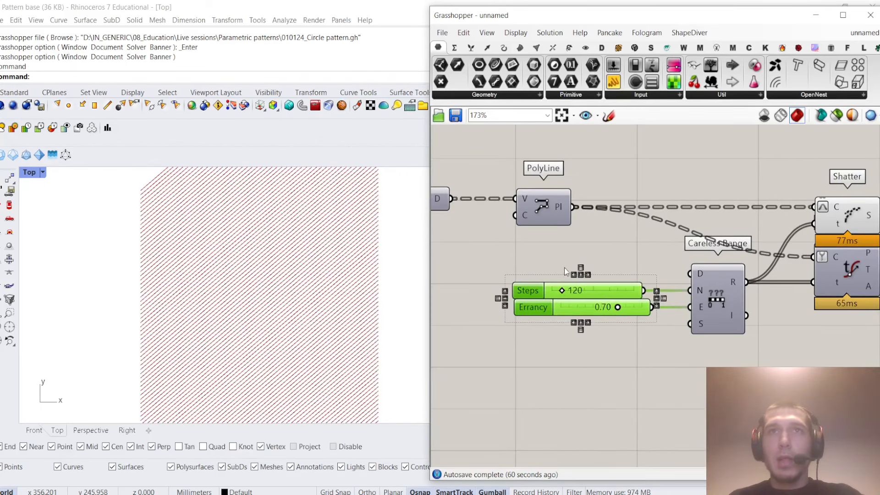
scroll(526, 290, up, 4)
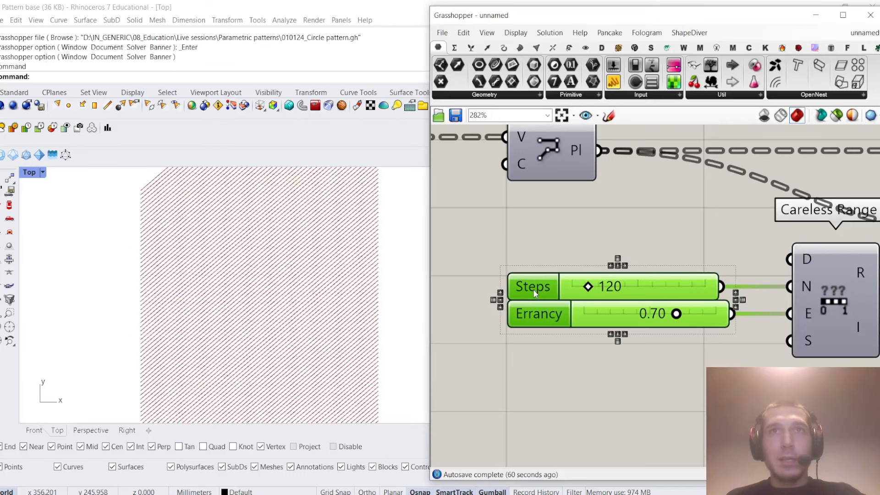
click(541, 235)
scroll(568, 250, down, 6)
right_drag(707, 224, 600, 267)
scroll(602, 266, up, 4)
click(676, 261)
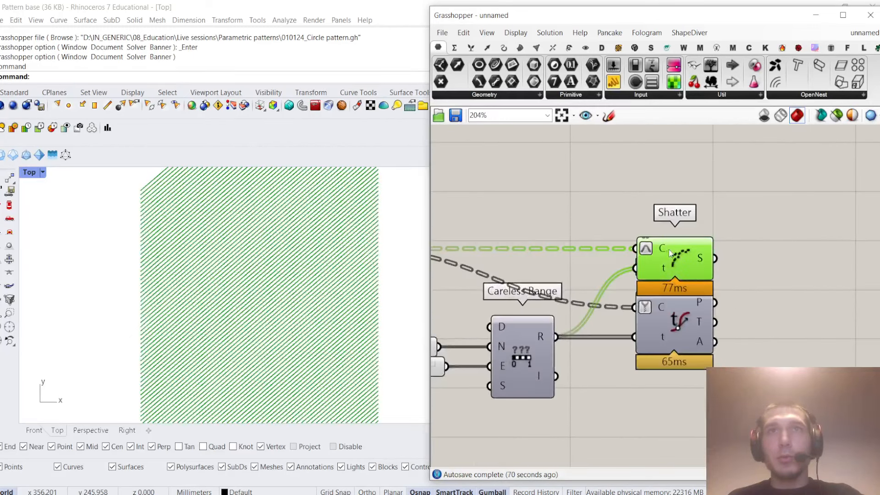
click(591, 220)
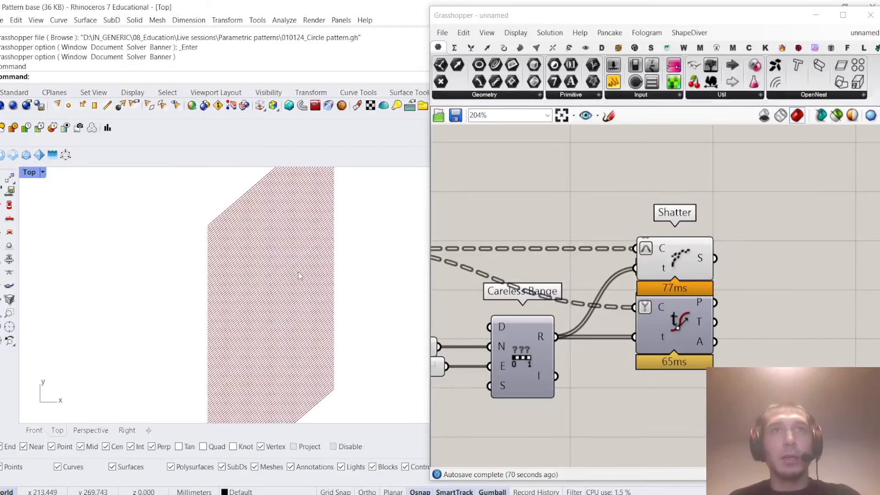
scroll(632, 276, down, 3)
scroll(632, 277, up, 4)
click(632, 277)
click(692, 269)
scroll(653, 261, down, 3)
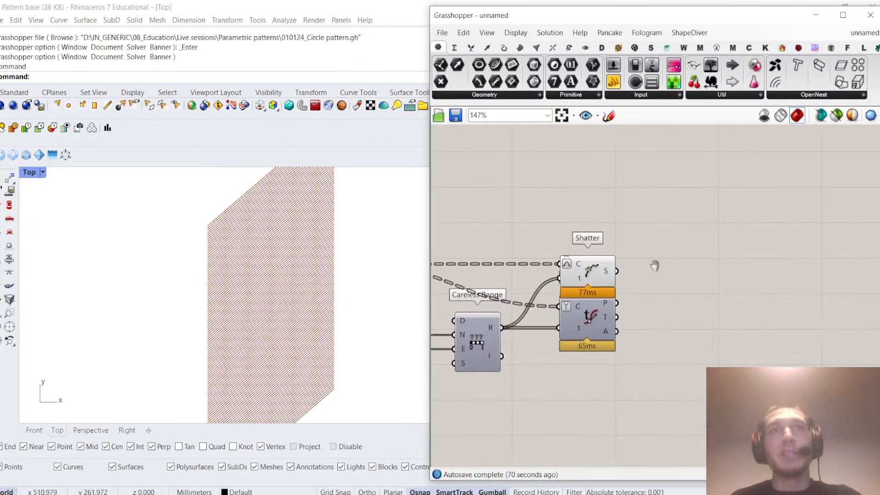
scroll(647, 279, up, 3)
click(556, 262)
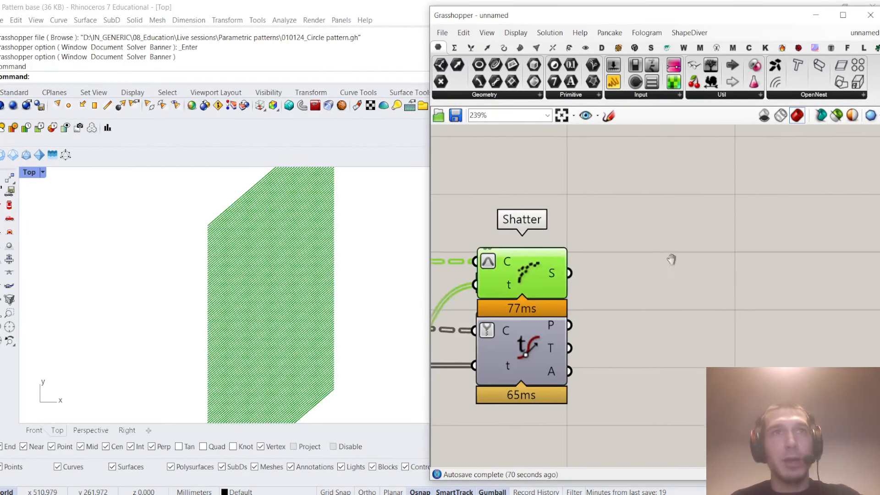
click(669, 257)
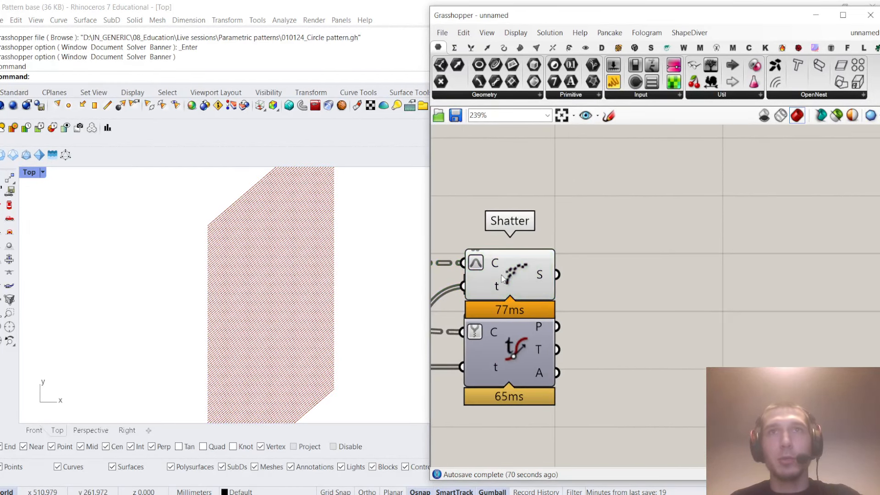
Highlight the Shatter component and inspect the data structure of its S output
double_click(669, 268)
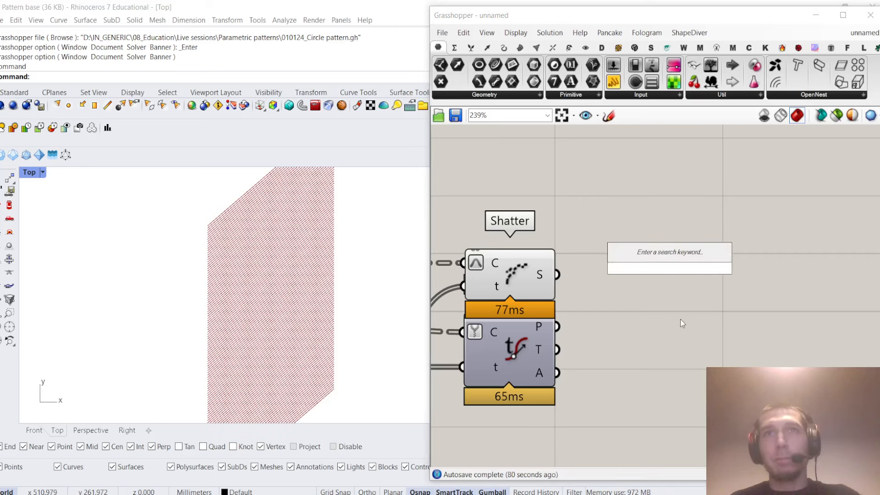
key(Escape)
click(496, 281)
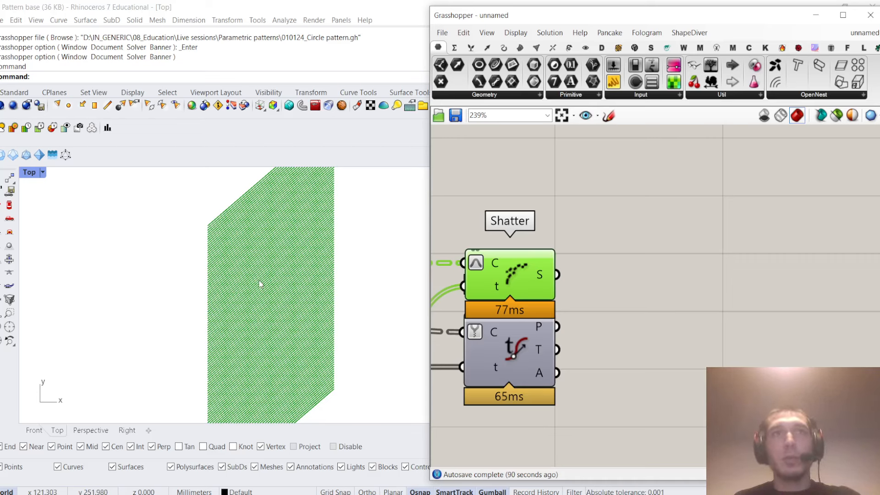
click(625, 274)
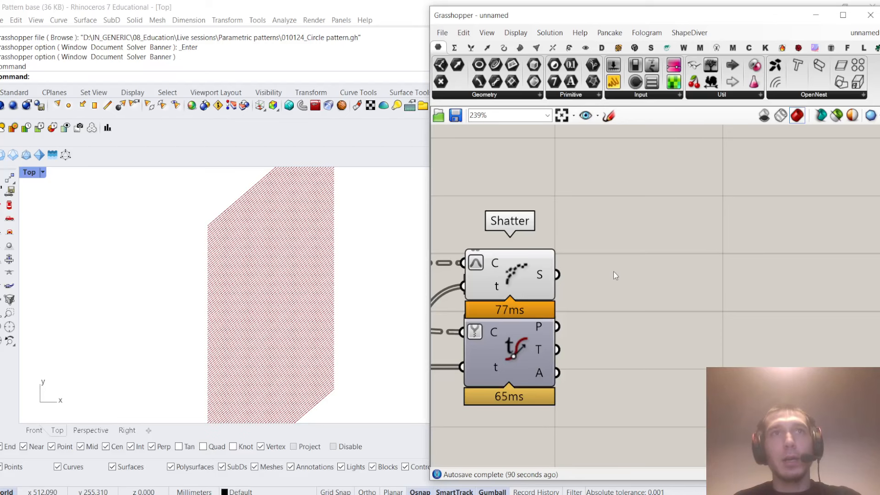
scroll(569, 295, down, 6)
scroll(559, 288, up, 4)
click(563, 295)
click(606, 283)
scroll(624, 285, down, 3)
right_drag(639, 287, 602, 284)
scroll(625, 289, up, 3)
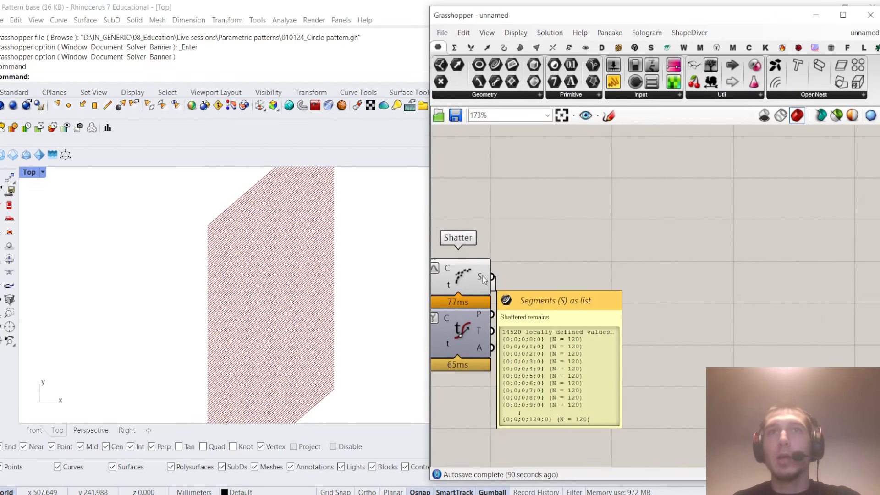
click(483, 280)
click(613, 268)
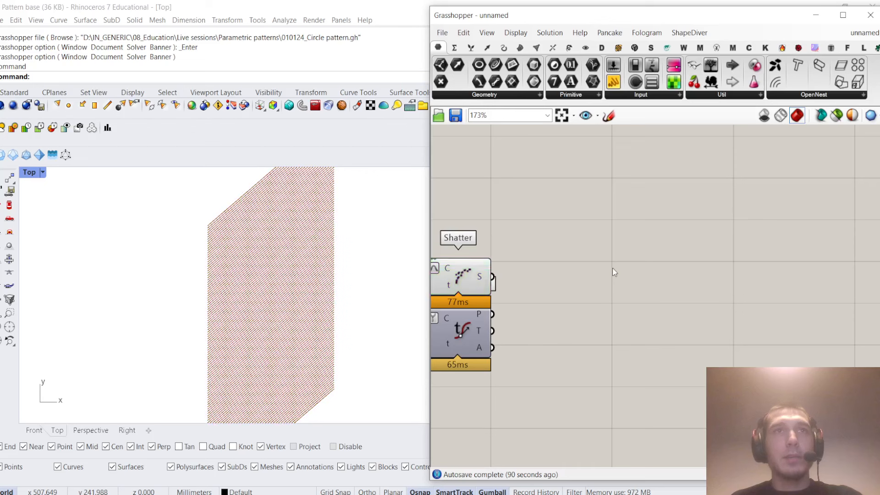
click(476, 282)
right_drag(476, 282, 543, 278)
mouse_move(554, 276)
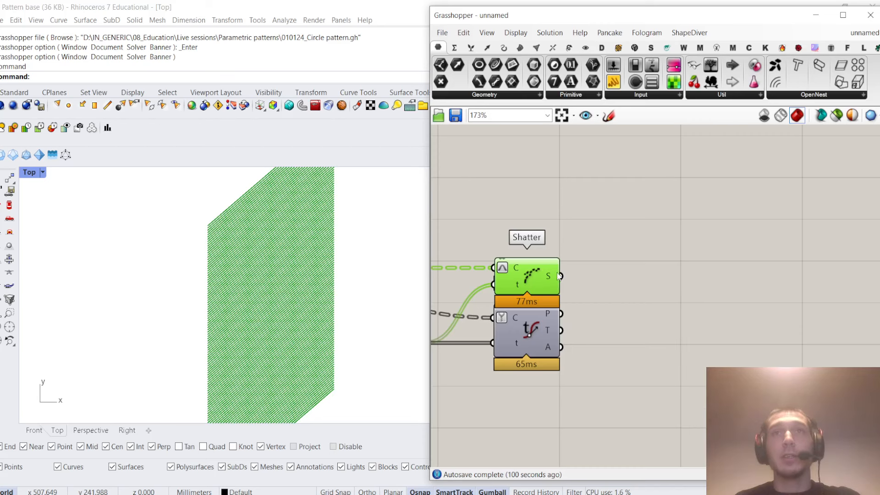
Add a Shift List component to the right of Shatter
double_click(661, 266)
text(shift list)
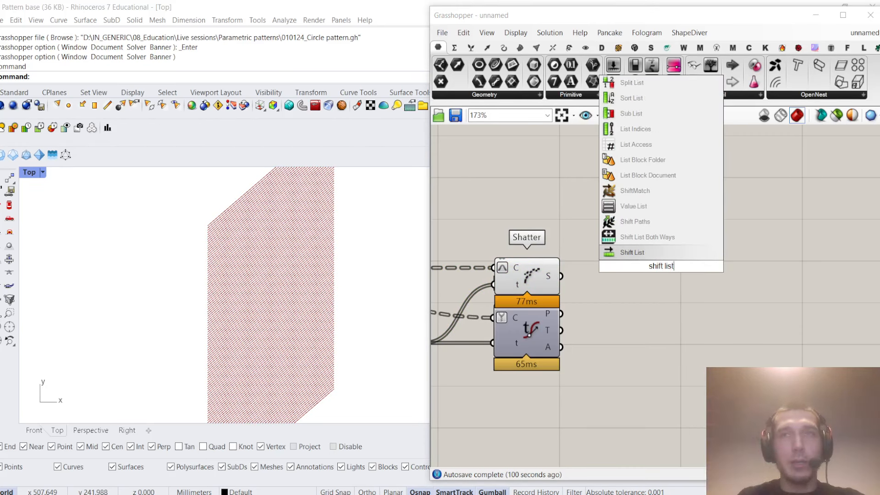
key(Return)
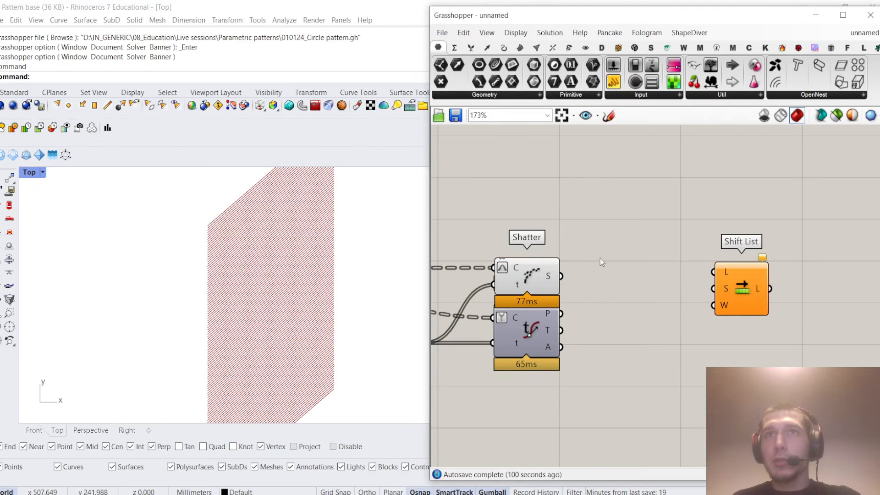
Add a Tree Statistics component above and right of Shatter, fed by Shatter's S output at its T input
double_click(600, 243)
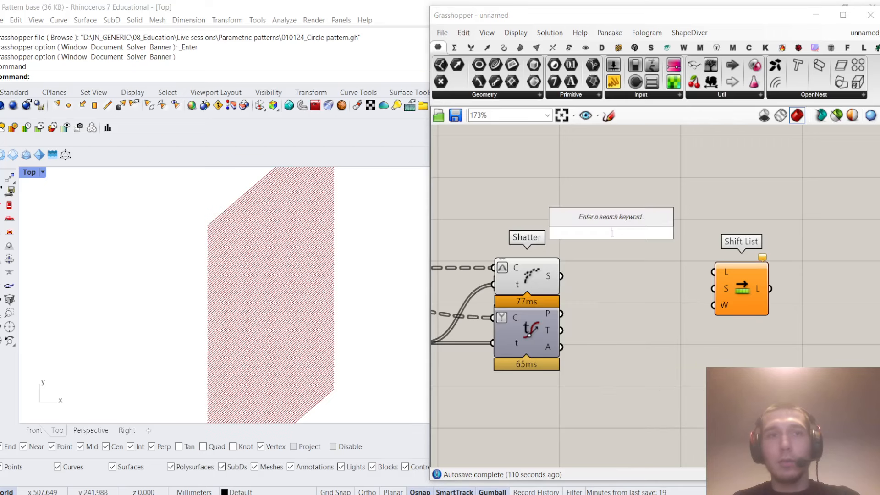
text(tree stat)
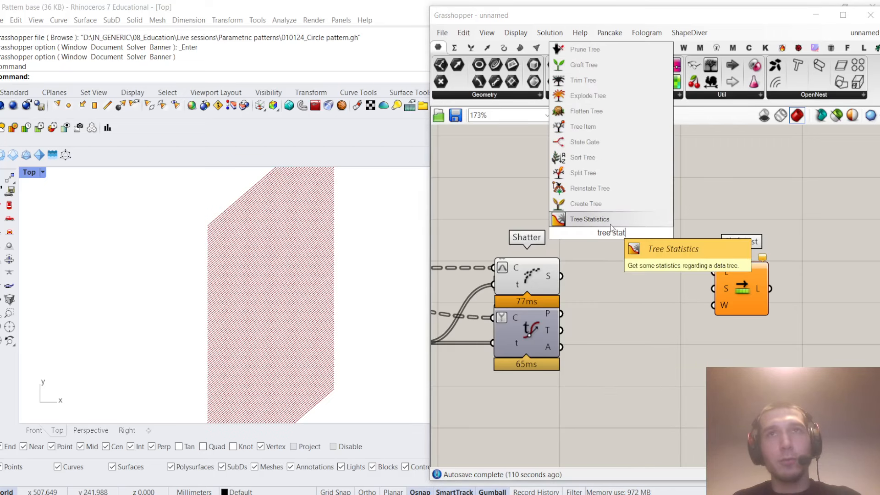
key(Return)
drag(560, 275, 634, 216)
click(708, 216)
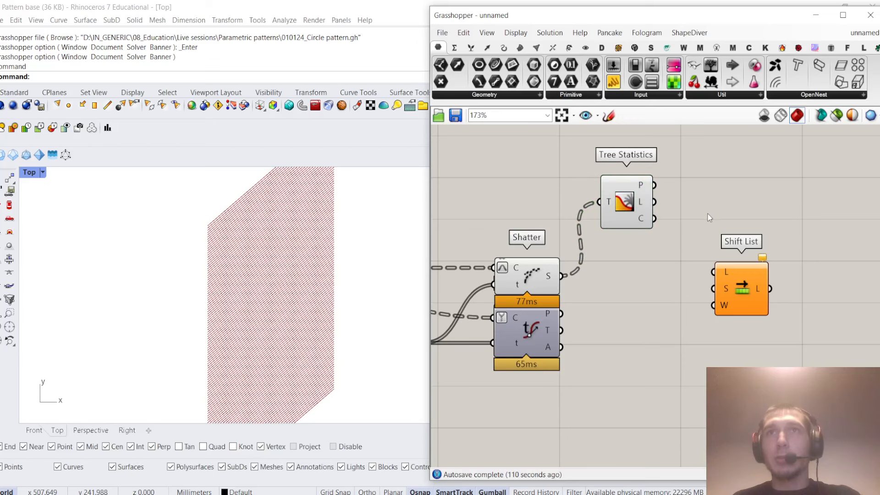
Move Shift List farther right and add a Random component in the space below and left of it
right_drag(708, 216, 685, 210)
scroll(708, 236, down, 2)
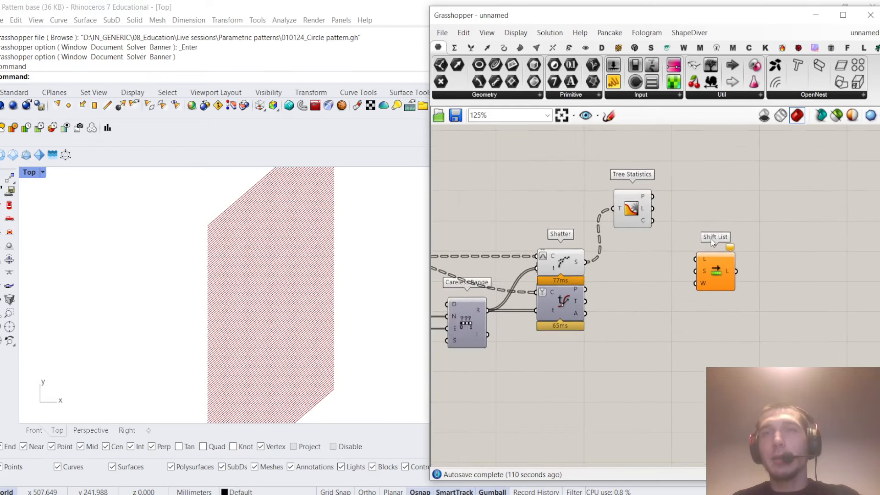
right_drag(718, 238, 683, 252)
scroll(683, 252, up, 2)
drag(681, 278, 777, 289)
click(693, 260)
double_click(694, 262)
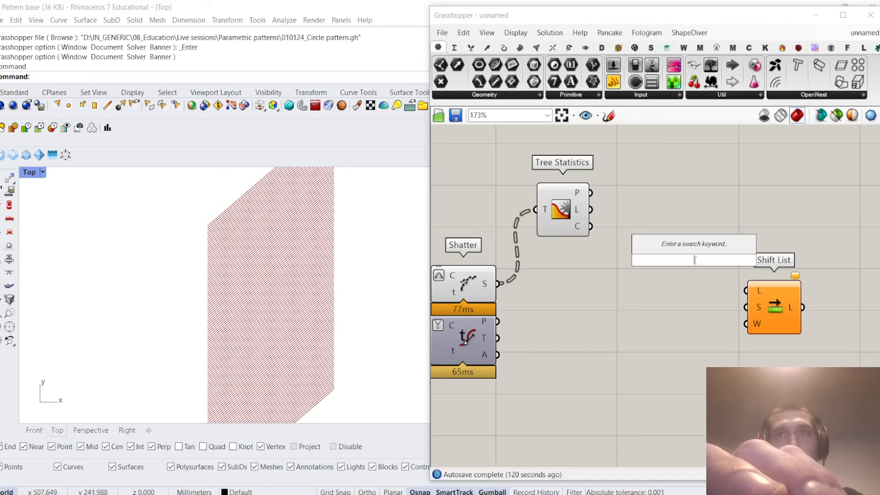
text(random)
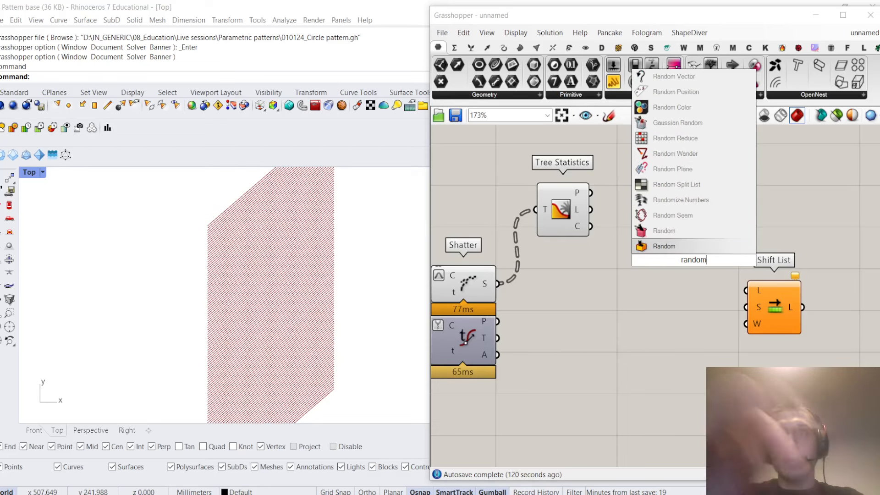
key(Return)
drag(689, 265, 689, 400)
Add a Construct Domain component below and left of Random
right_drag(583, 436, 676, 355)
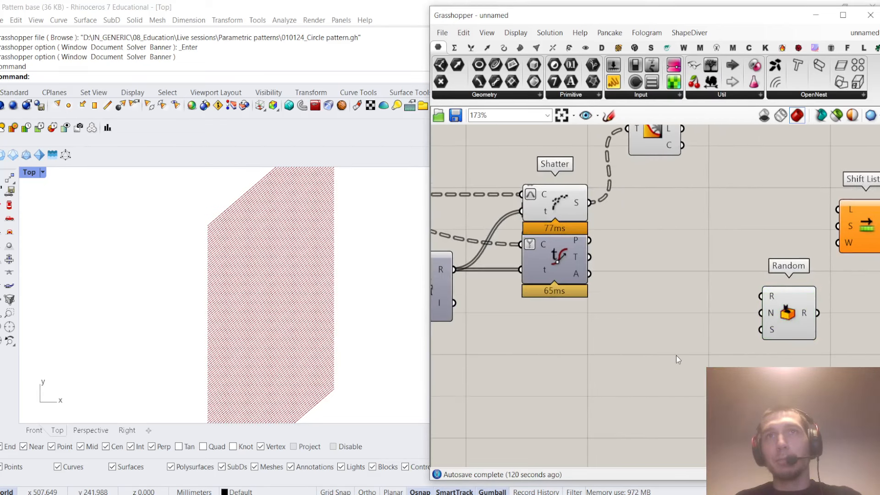
double_click(675, 355)
text(construct domain)
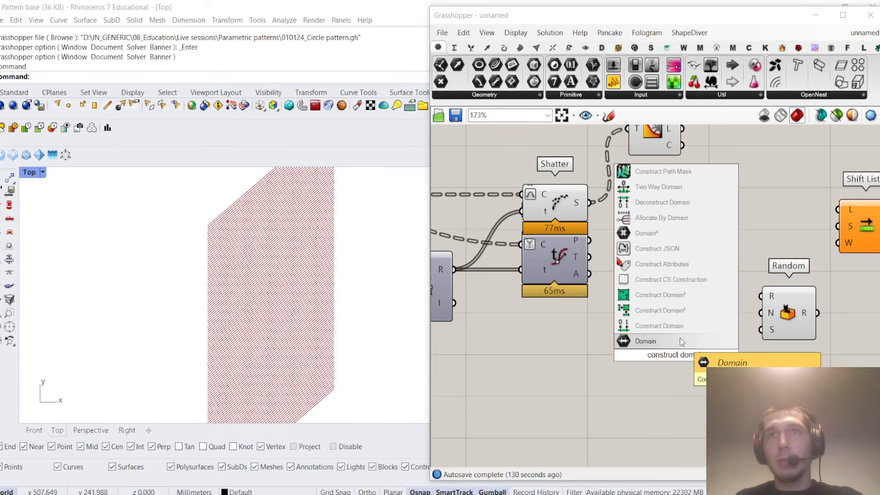
click(664, 326)
right_drag(663, 300, 660, 240)
drag(671, 289, 662, 303)
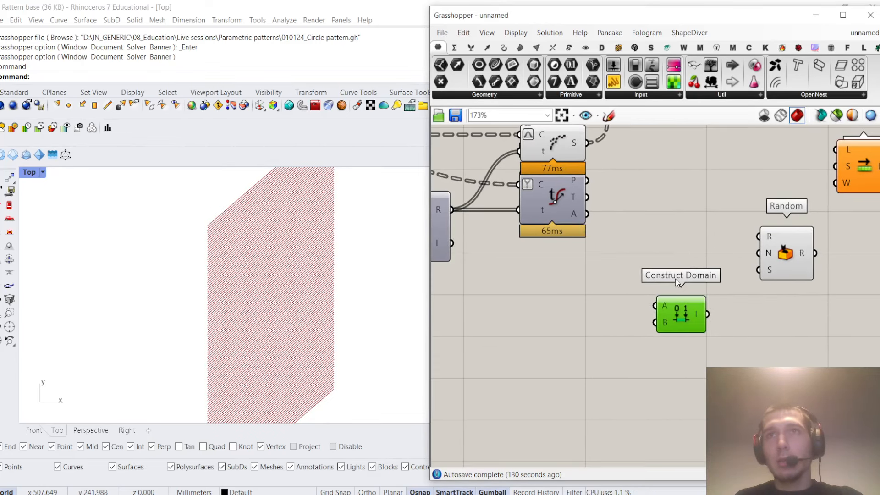
right_drag(663, 303, 699, 281)
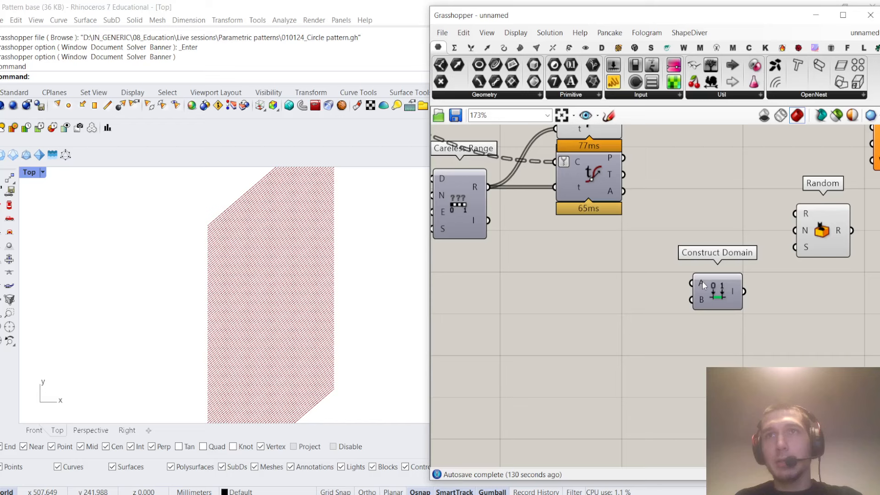
Add a number slider set to 0, feed it to Construct Domain's A input, and align the component with the slider
double_click(650, 298)
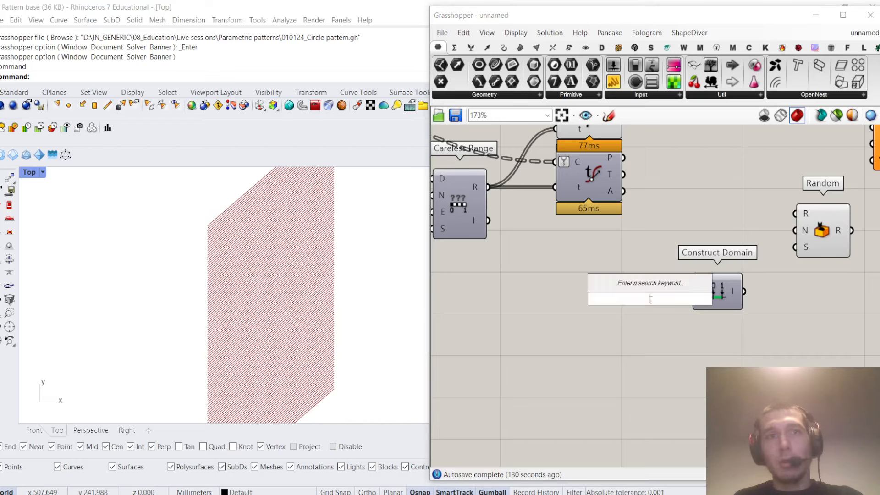
text(3)
key(Return)
drag(661, 301, 653, 284)
drag(630, 282, 623, 306)
double_click(623, 306)
text(0)
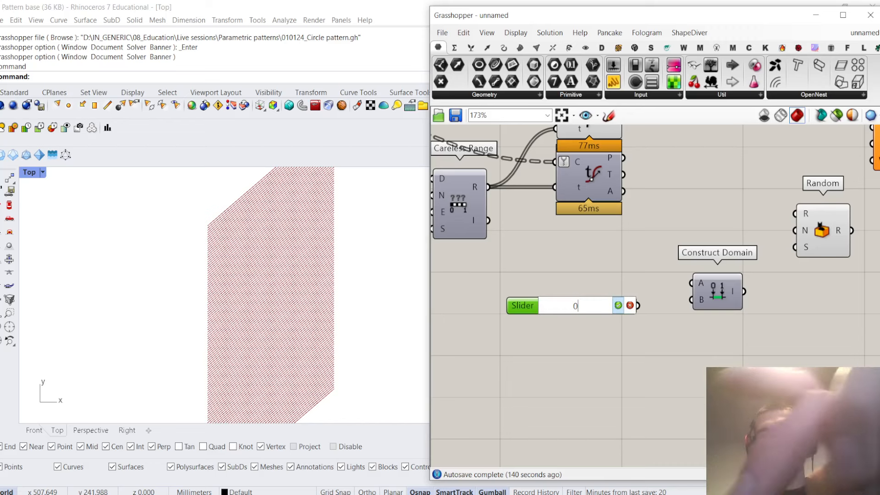
key(Return)
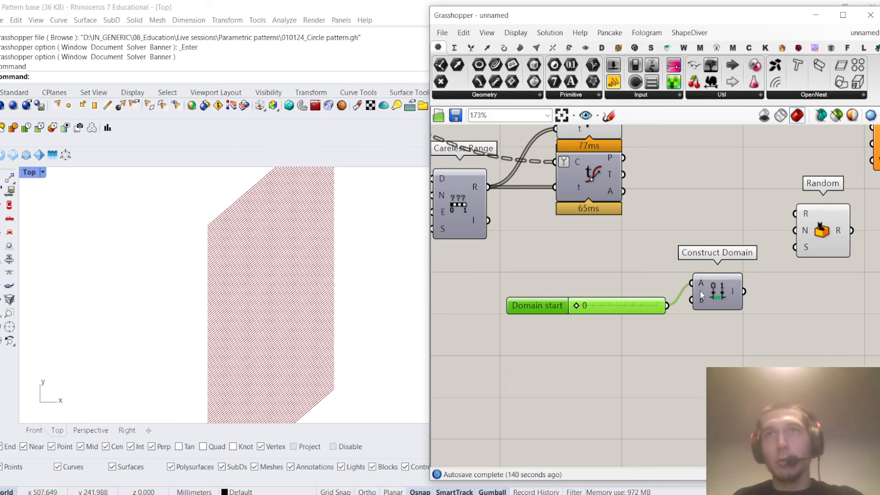
drag(699, 291, 700, 313)
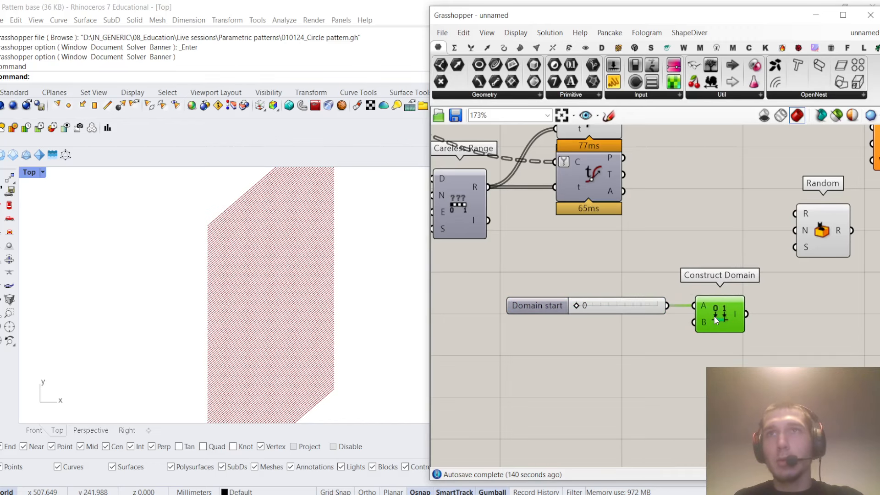
Add a number slider below the first, feed it to Construct Domain's B input, and set it to 30
double_click(634, 353)
text(20)
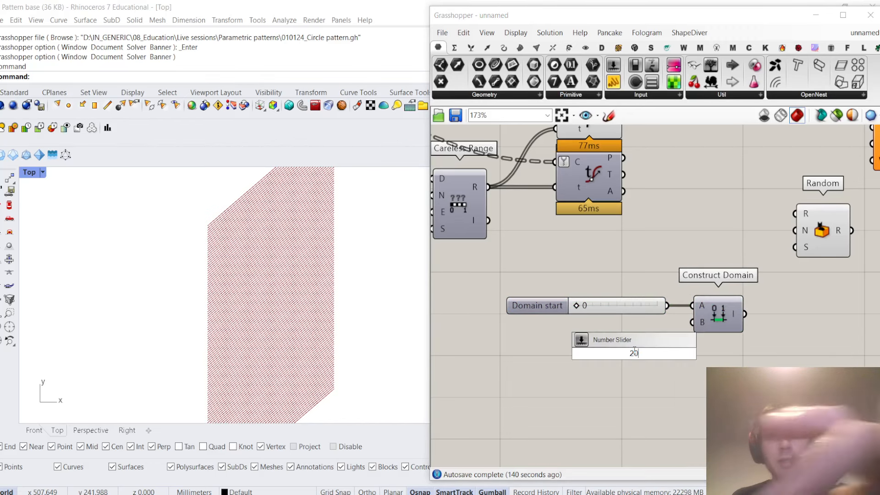
key(Return)
scroll(667, 348, up, 3)
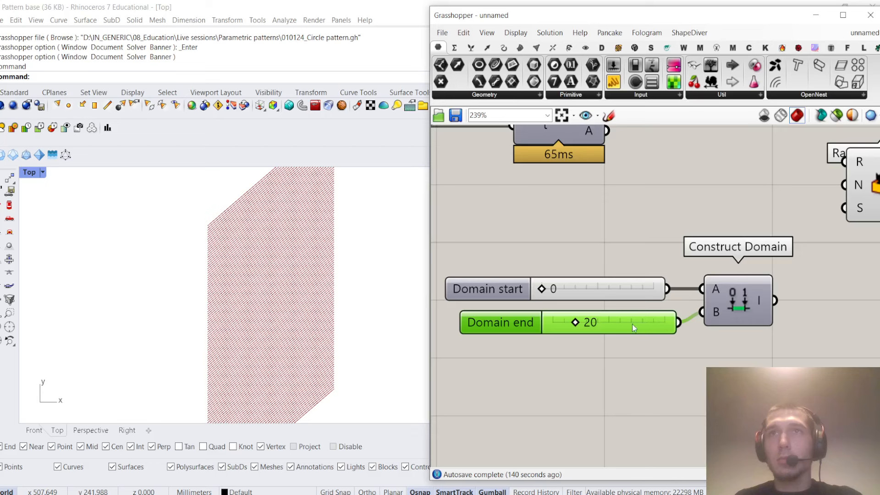
drag(632, 324, 632, 313)
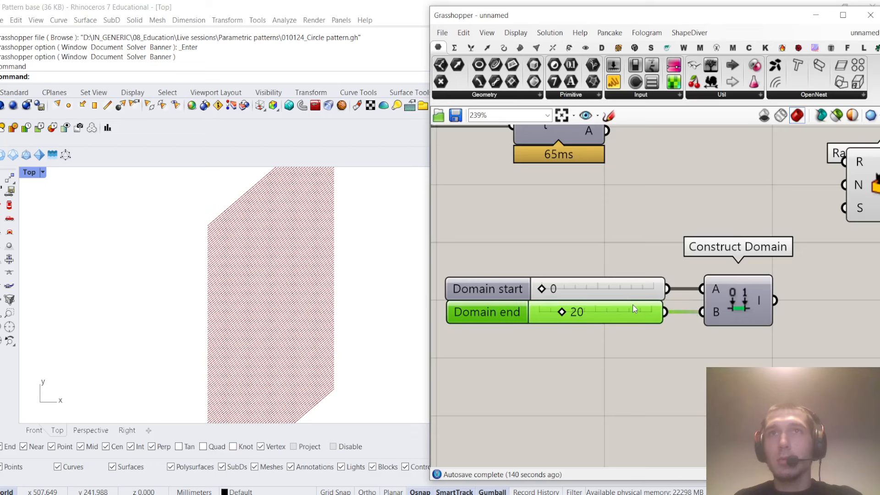
double_click(632, 304)
text(30)
key(Return)
Connect Construct Domain's I output to Random's R input and place Random directly to its right
scroll(632, 301, down, 5)
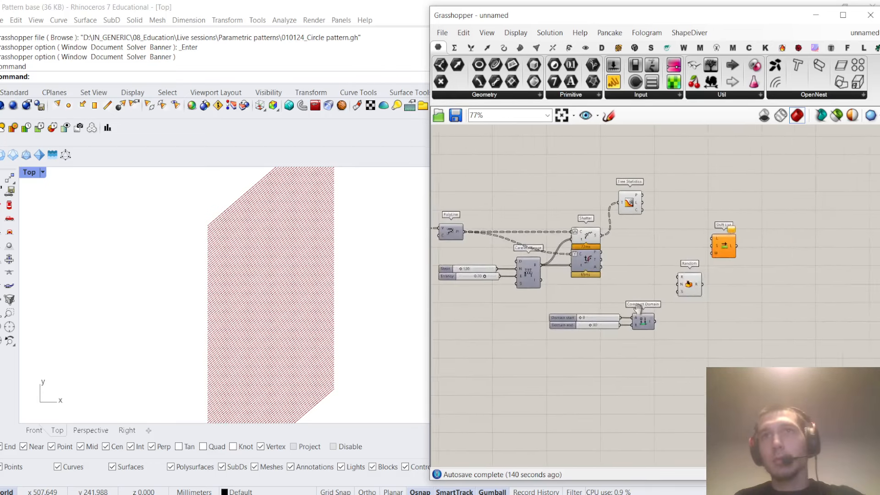
scroll(641, 275, up, 3)
drag(611, 342, 693, 342)
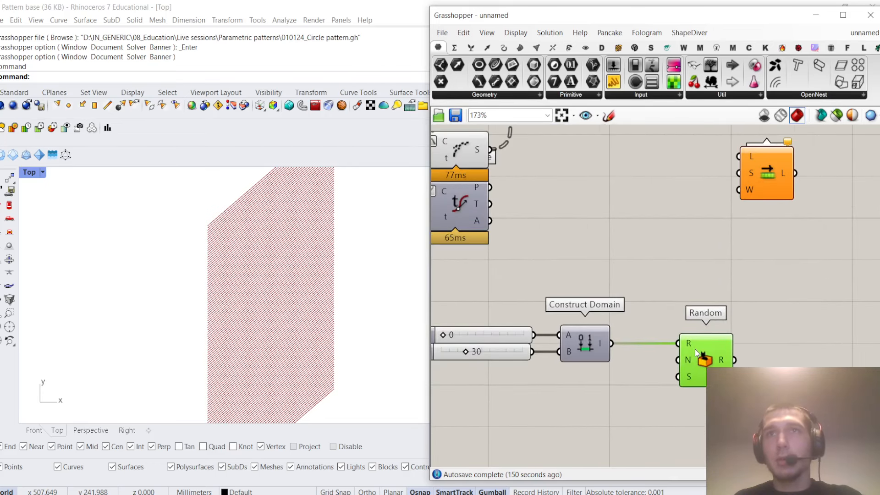
scroll(640, 246, down, 3)
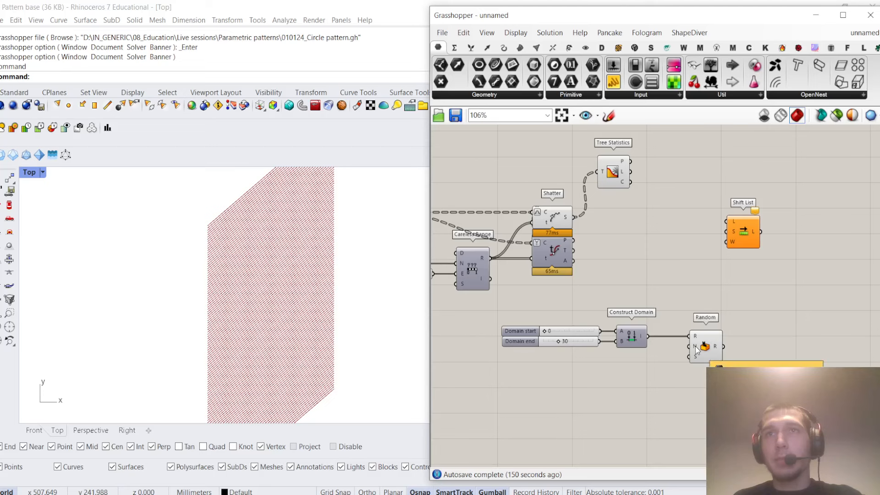
Add a number slider set to 12 and feed it to Random's N input
double_click(637, 376)
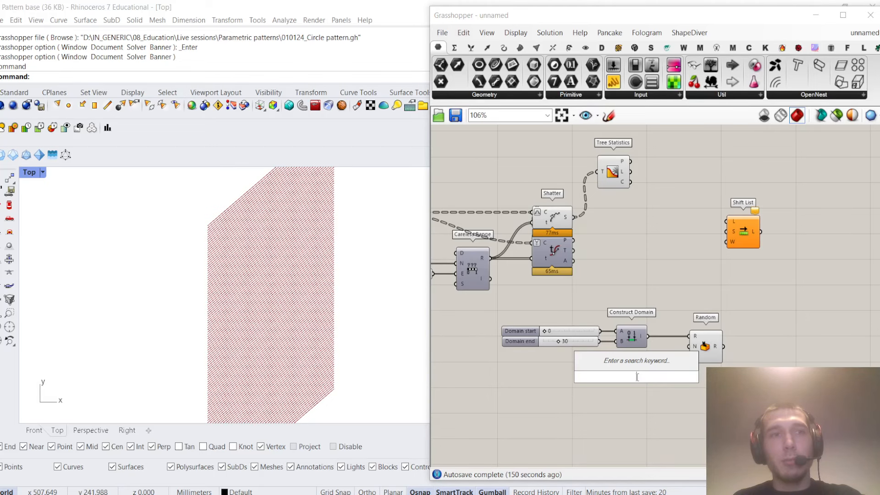
text(12)
key(Return)
scroll(637, 376, up, 3)
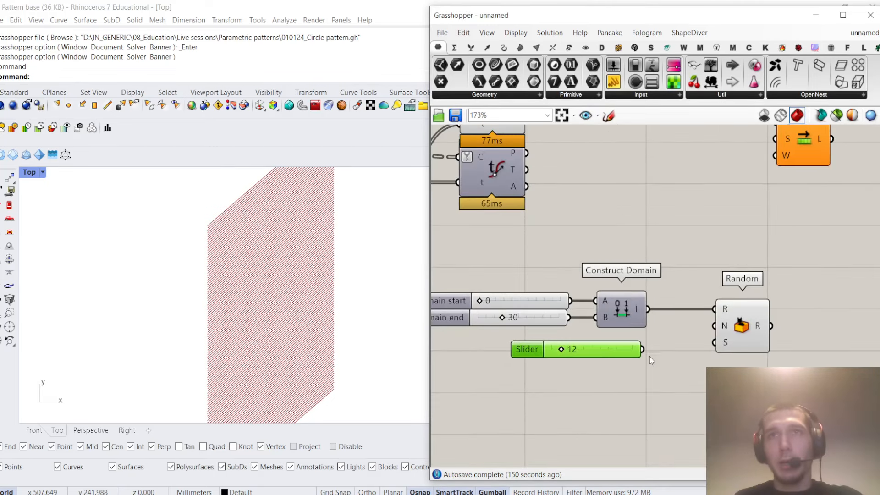
drag(722, 334, 721, 331)
click(738, 326)
click(774, 279)
Add a Repeat Data component between Random and Shift List
right_drag(774, 280, 658, 318)
click(640, 361)
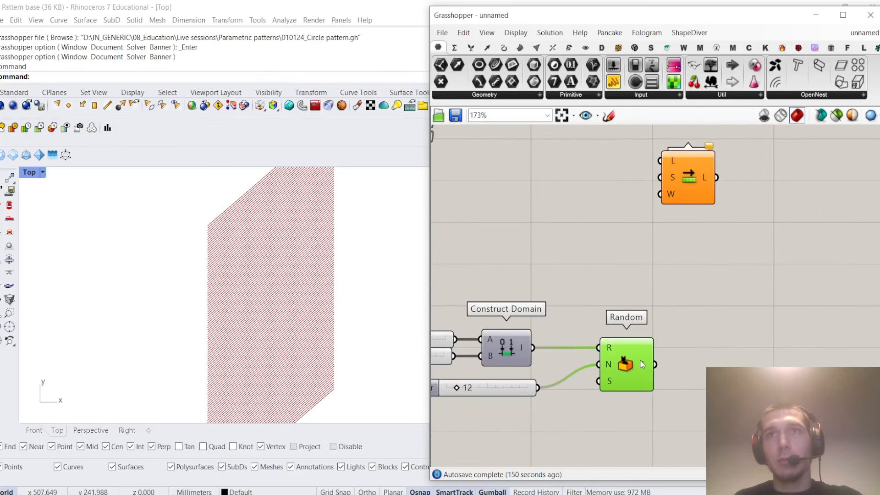
click(659, 299)
double_click(666, 290)
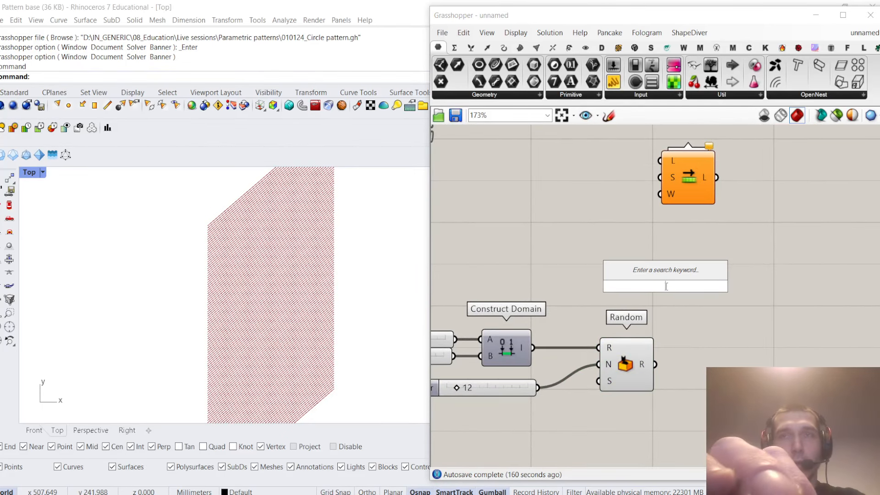
text(re)
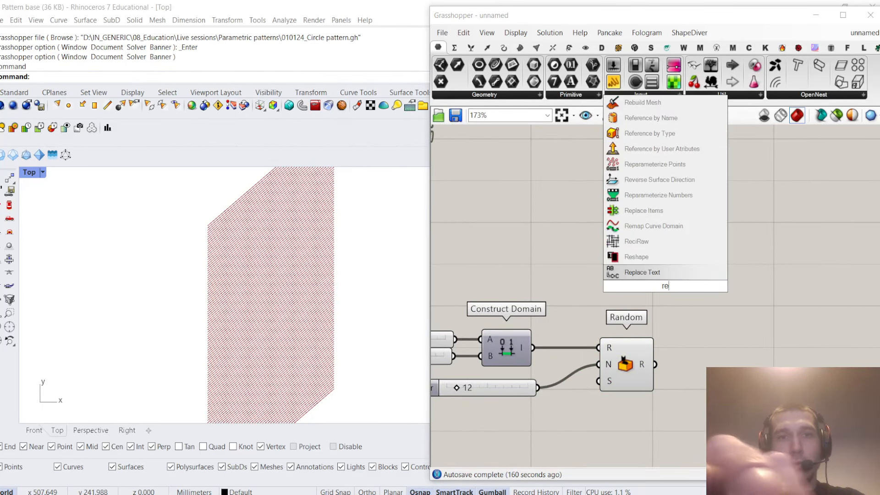
text(peat data)
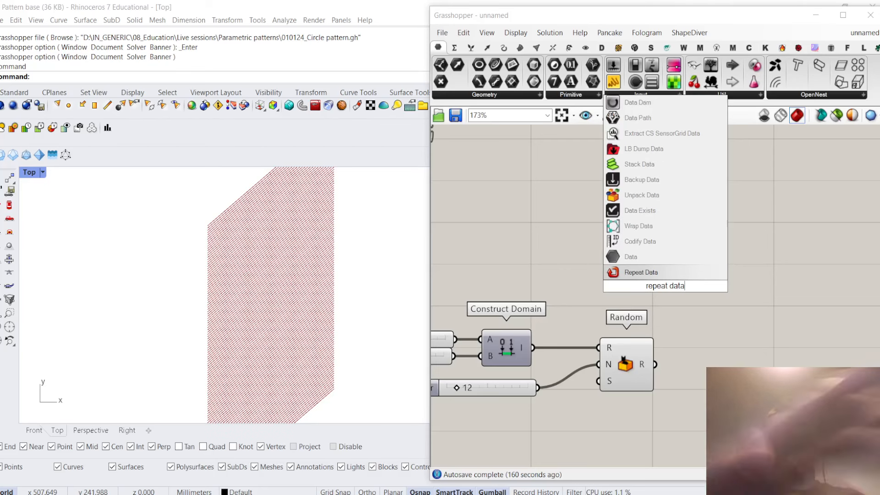
key(Return)
scroll(678, 403, down, 2)
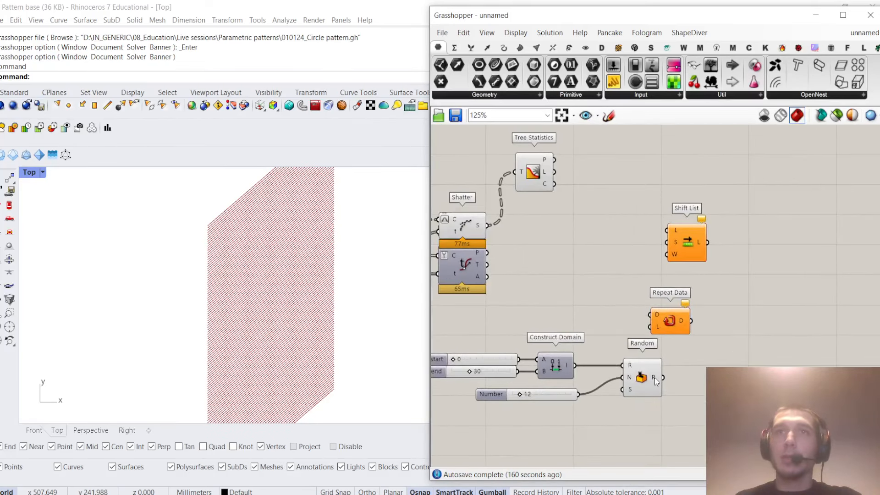
Move Repeat Data and Shift List farther right to make room for the connections
drag(670, 320, 763, 316)
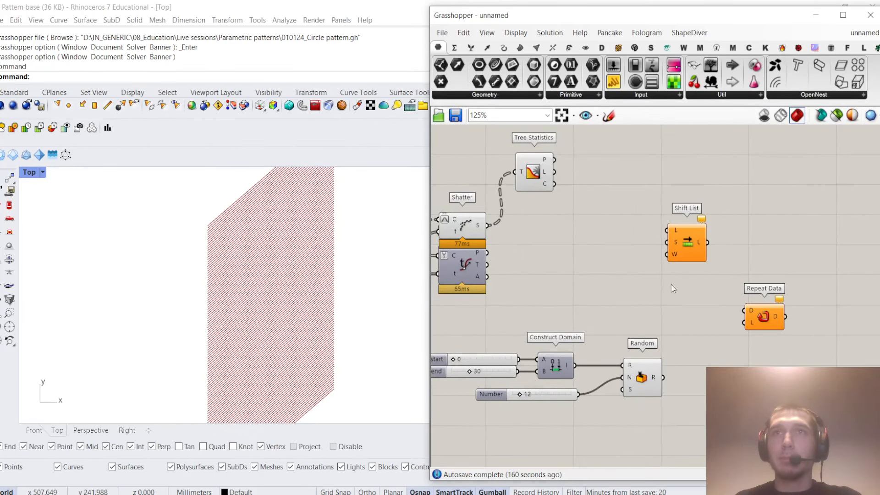
right_drag(671, 284, 668, 319)
drag(685, 278, 762, 252)
right_drag(637, 229, 687, 228)
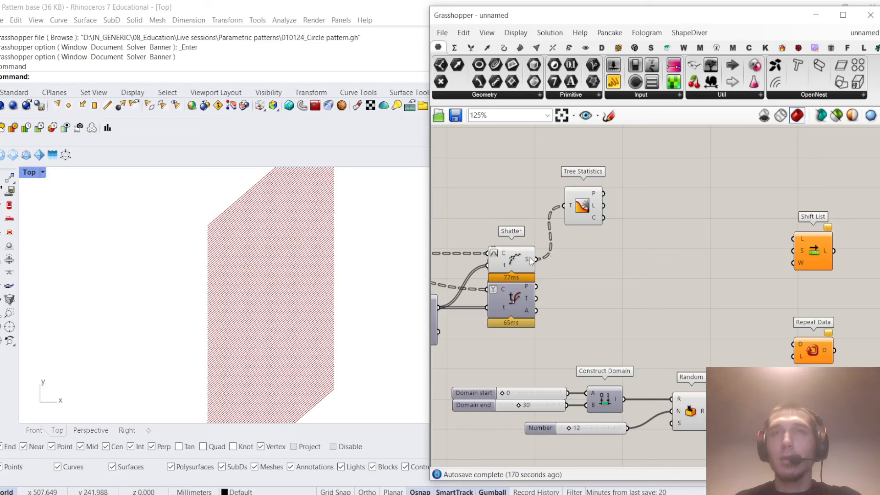
Feed Repeat Data's D input from Random and its L input from Tree Statistics' C output, and graft its output
mouse_move(530, 260)
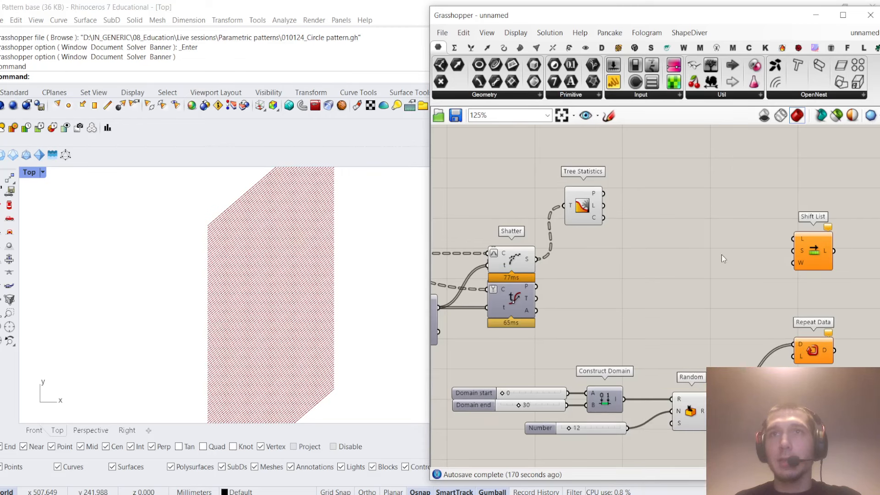
drag(619, 227, 742, 292)
click(778, 262)
mouse_move(777, 257)
right_down()
mouse_move(732, 254)
mouse_move(715, 264)
right_up()
right_click(702, 298)
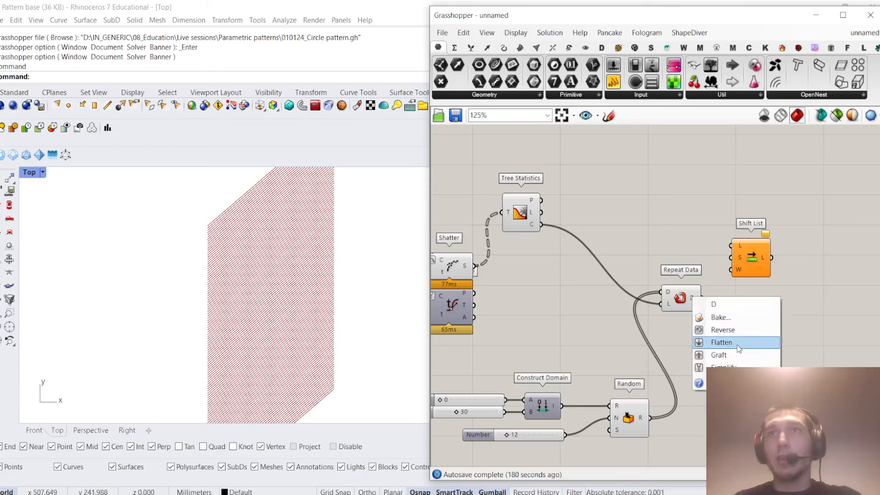
click(737, 345)
Connect Shatter's S output to Shift List's L input and Repeat Data's output to its S input
drag(475, 267, 782, 277)
click(762, 226)
drag(731, 292, 761, 279)
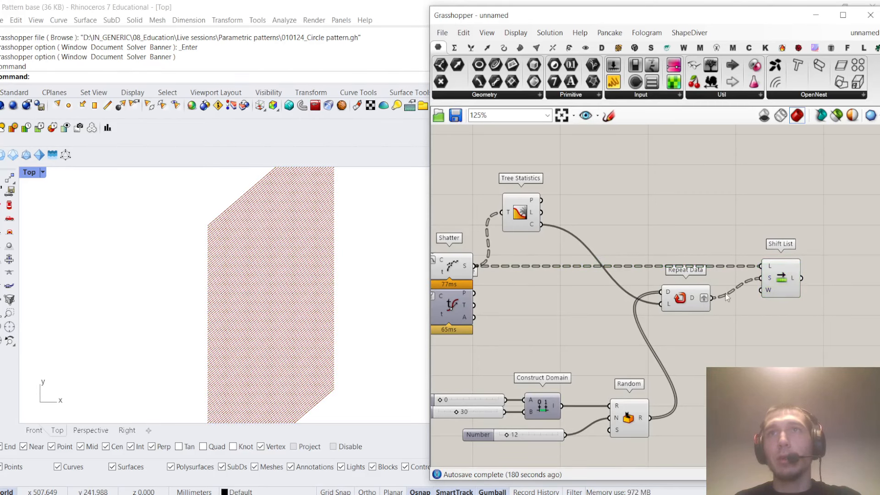
Align Repeat Data with Shift List's S input and move Tree Statistics down beside Shatter
drag(683, 302, 668, 282)
click(657, 227)
drag(518, 215, 522, 295)
click(582, 224)
right_drag(586, 226, 643, 233)
Turn off the preview of Shatter and the components between it and Shift List
scroll(642, 233, down, 1)
scroll(705, 375, down, 1)
drag(716, 414, 552, 251)
middle_click(597, 227)
click(617, 244)
Move Shift List closer to Repeat Data and add a List Item component on its right, fed by its L output
click(753, 242)
scroll(760, 243, down, 1)
right_drag(761, 243, 693, 239)
scroll(770, 275, up, 3)
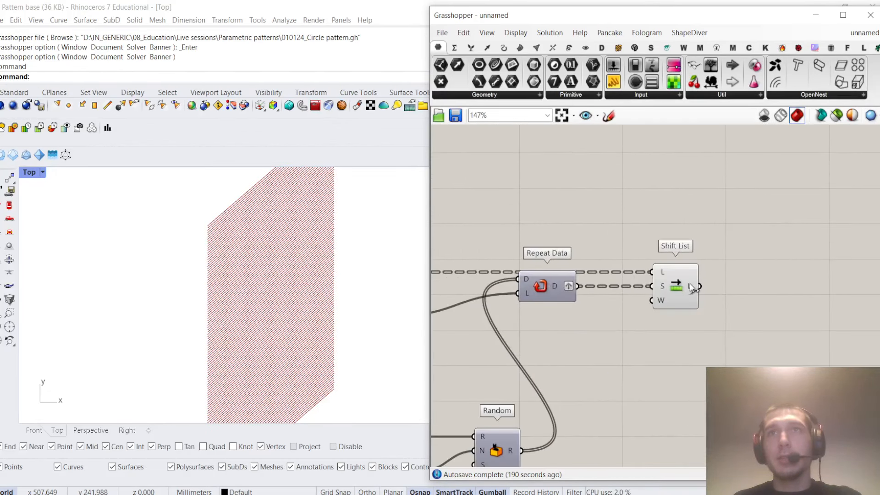
drag(700, 264, 670, 265)
double_click(669, 264)
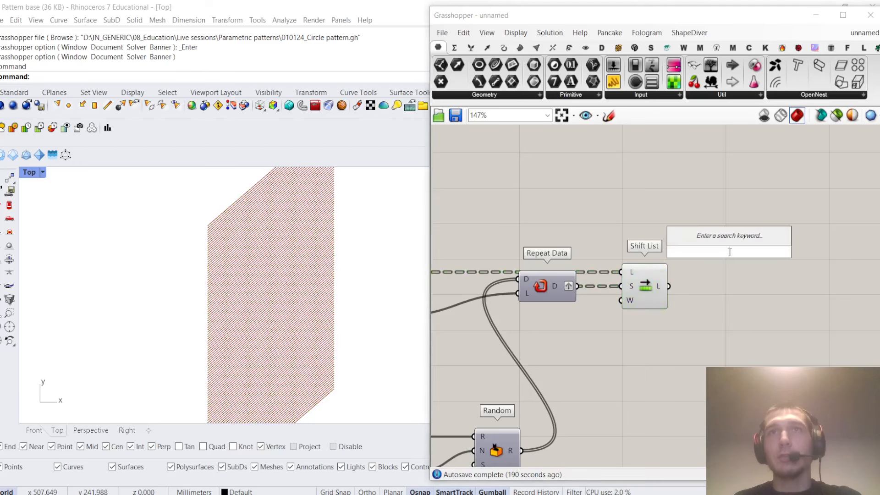
text(list item)
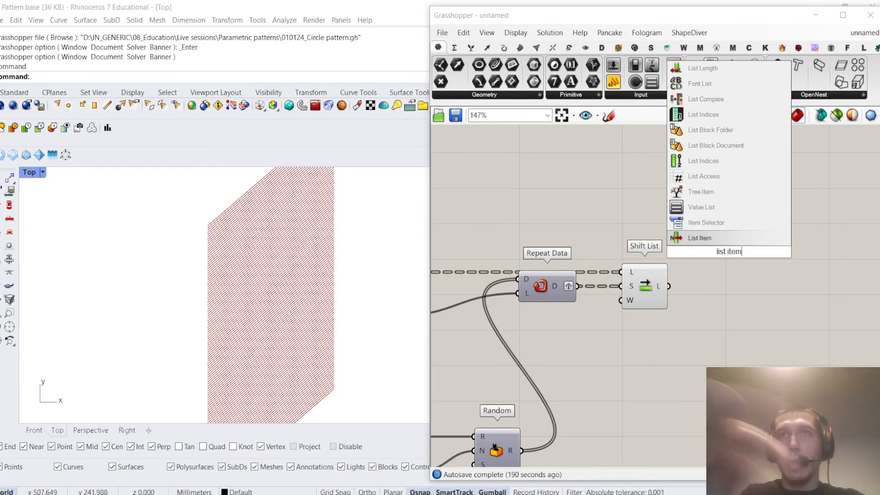
key(Return)
drag(696, 231, 706, 238)
drag(733, 243, 763, 293)
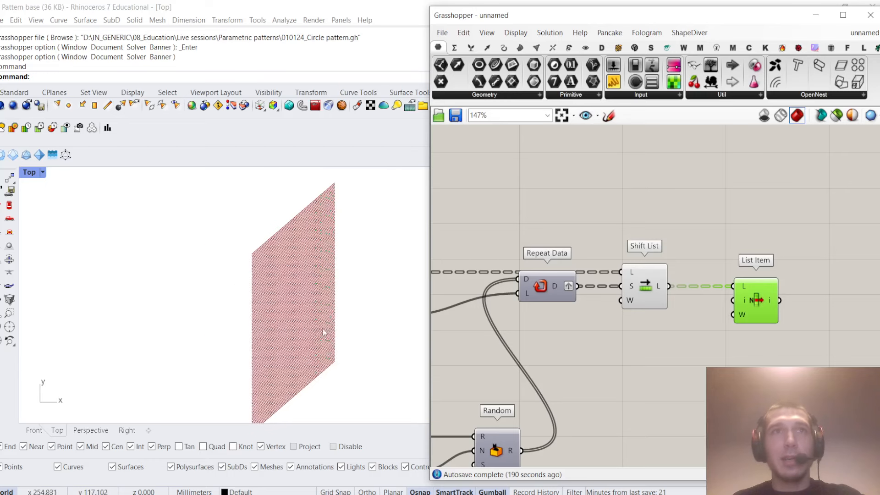
Turn off Shift List's preview to isolate List Item's segments in the Top view
right_drag(588, 291, 633, 274)
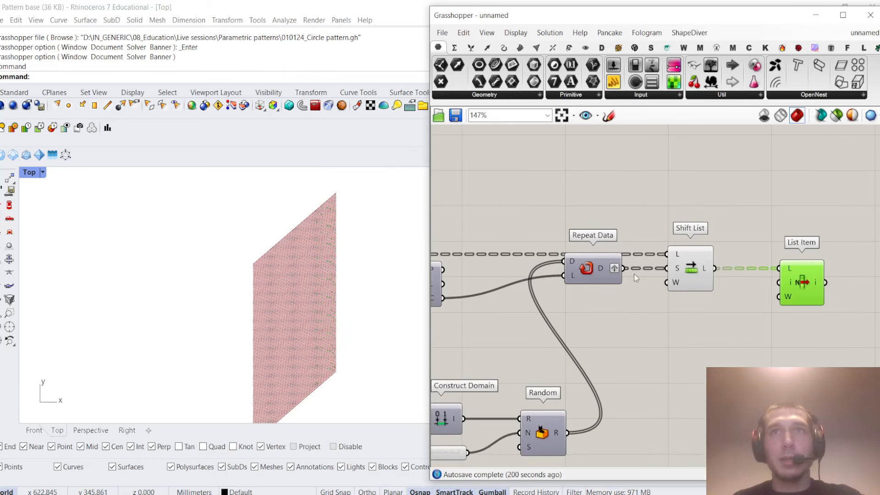
drag(687, 309, 642, 199)
middle_click(641, 199)
click(655, 221)
click(655, 223)
scroll(330, 293, up, 5)
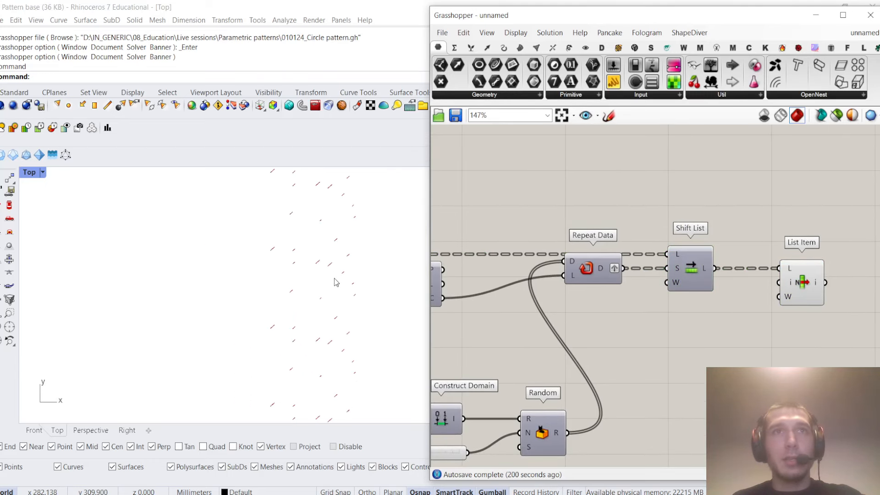
Add a number slider ranging from 0 to 120 and feed it into List Item's i input
scroll(335, 282, down, 3)
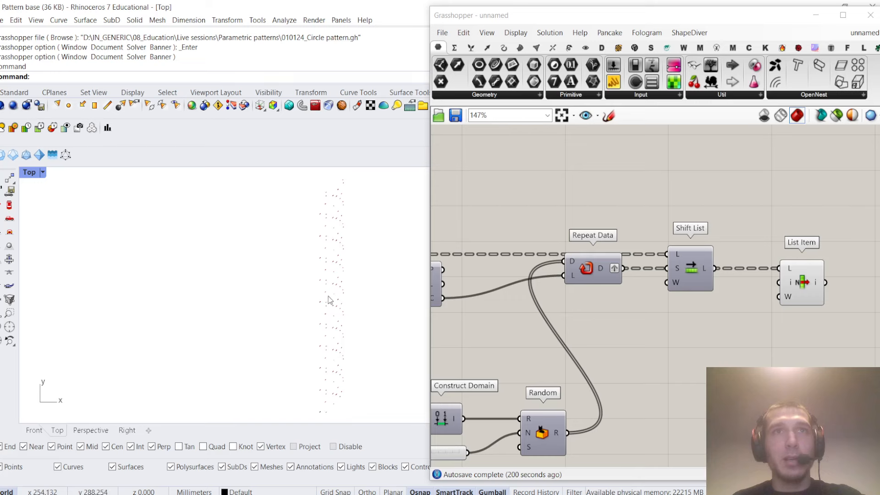
click(786, 262)
double_click(766, 219)
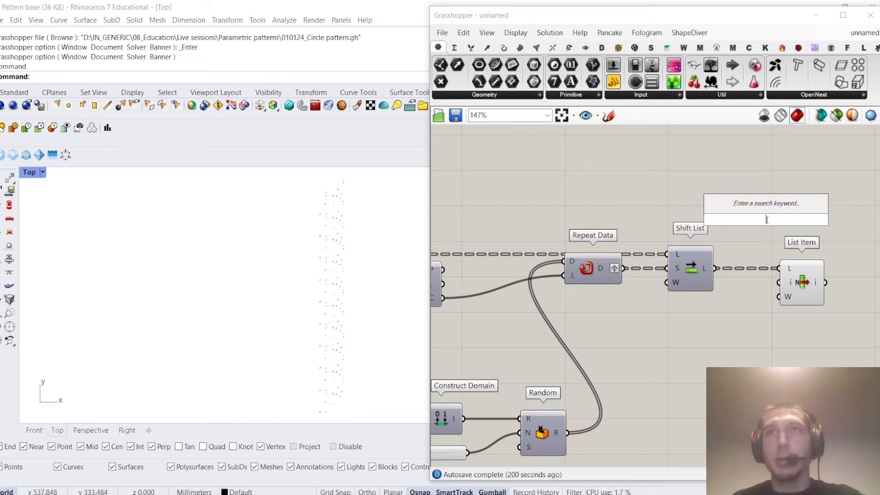
text(0..100)
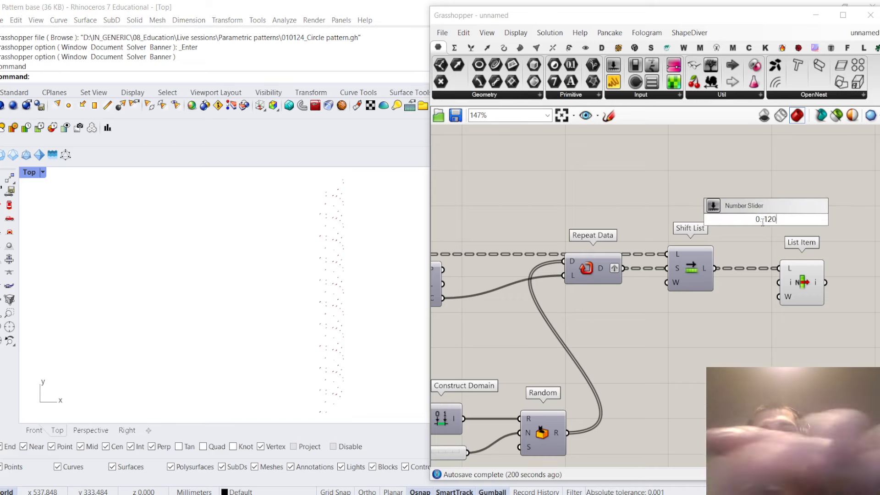
key(Return)
drag(746, 211, 681, 204)
click(789, 284)
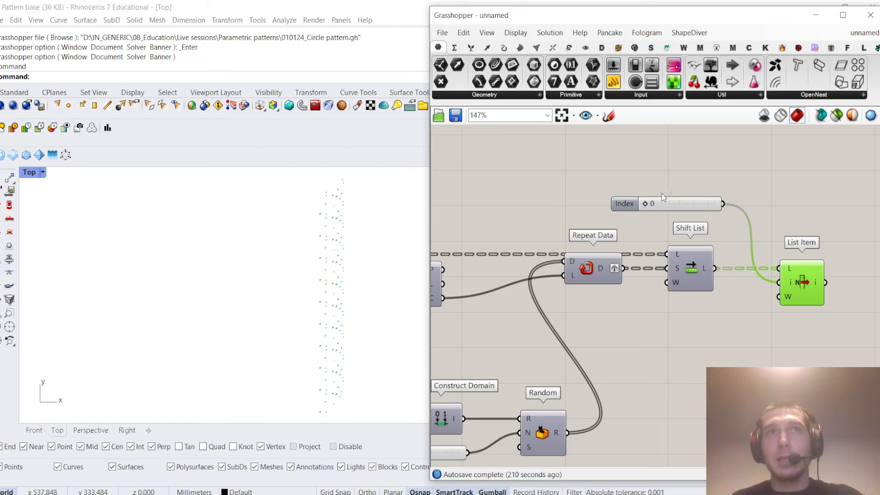
Sweep the Index slider to compare segment positions in the Top view, ending at 20
scroll(643, 208, up, 2)
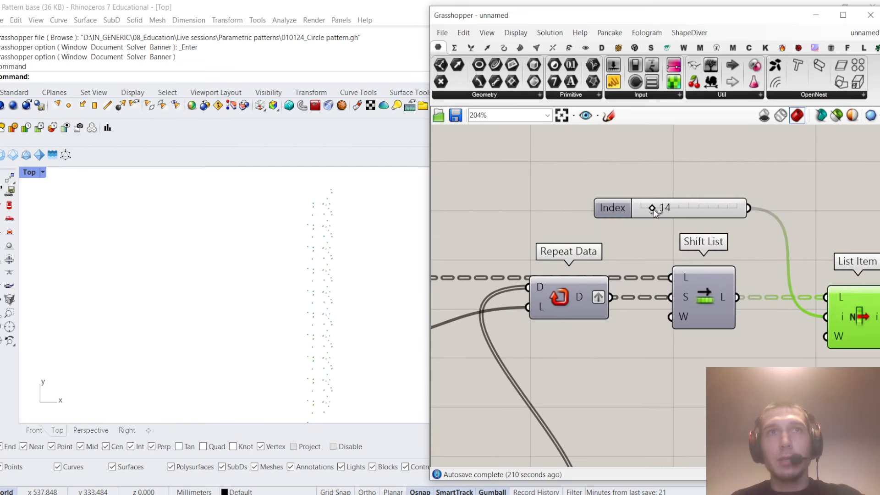
drag(653, 210, 688, 213)
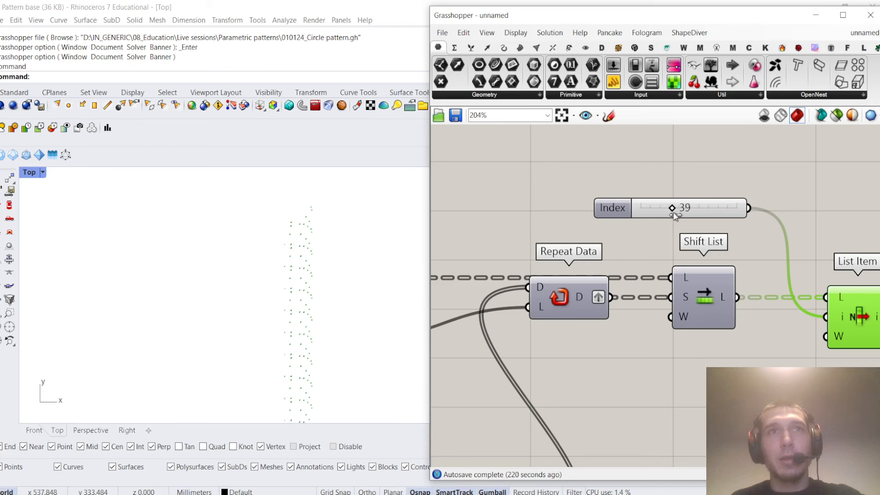
drag(661, 215, 658, 215)
Delete List Item and its Index slider, and turn Shift List's preview back on
scroll(543, 207, down, 3)
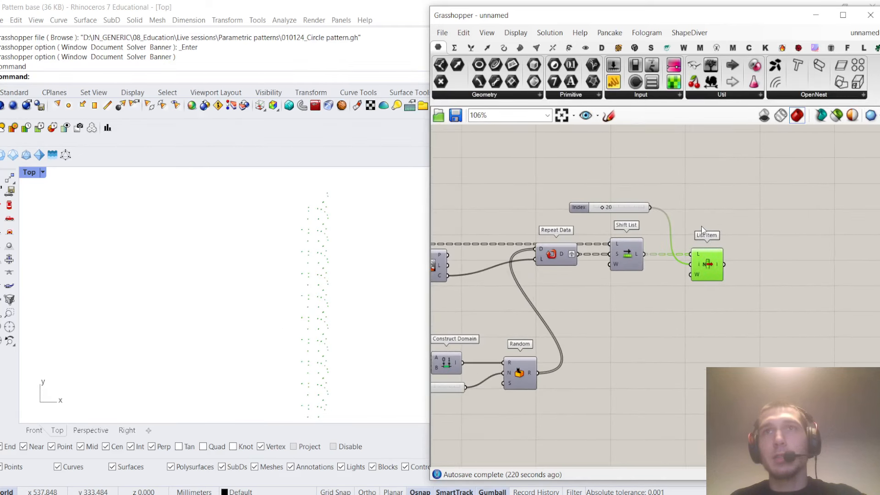
key(Delete)
click(639, 210)
key(Delete)
click(631, 246)
right_click(683, 204)
click(704, 211)
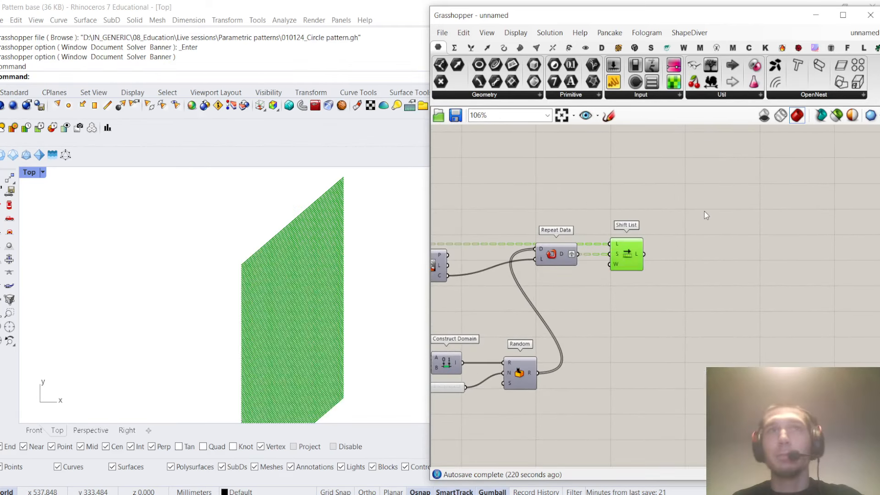
click(704, 211)
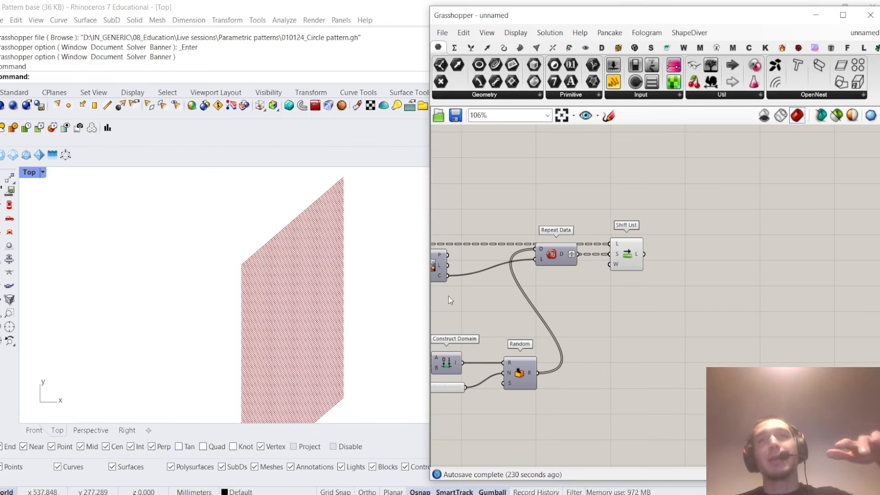
Examine the shifted segments in the Top view together with the Shift List component that outputs them
scroll(655, 251, down, 2)
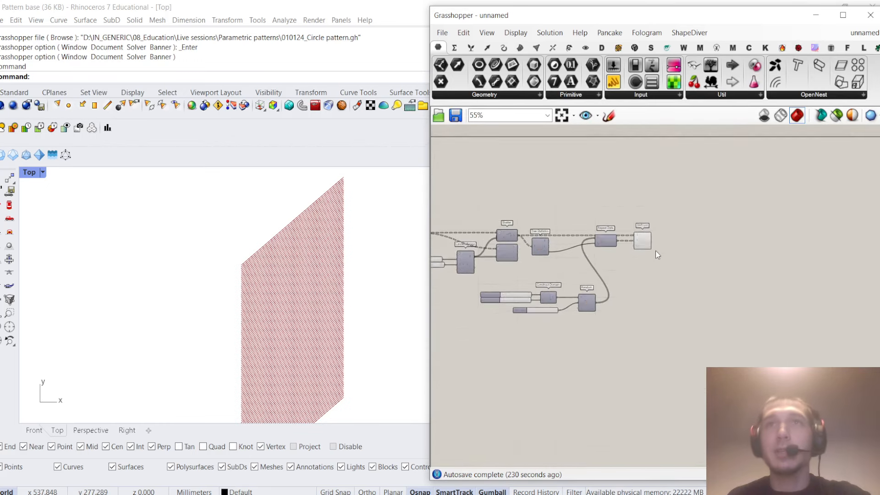
scroll(655, 251, up, 5)
click(634, 222)
click(697, 225)
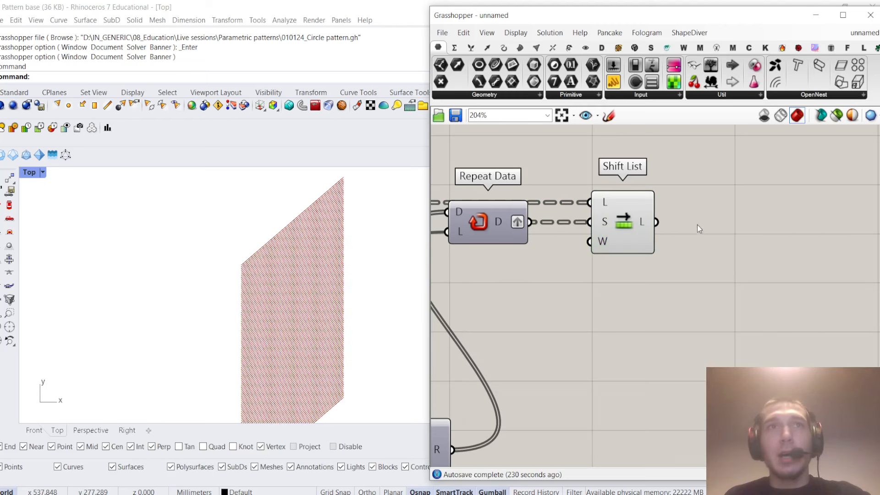
scroll(590, 226, down, 3)
scroll(636, 216, up, 1)
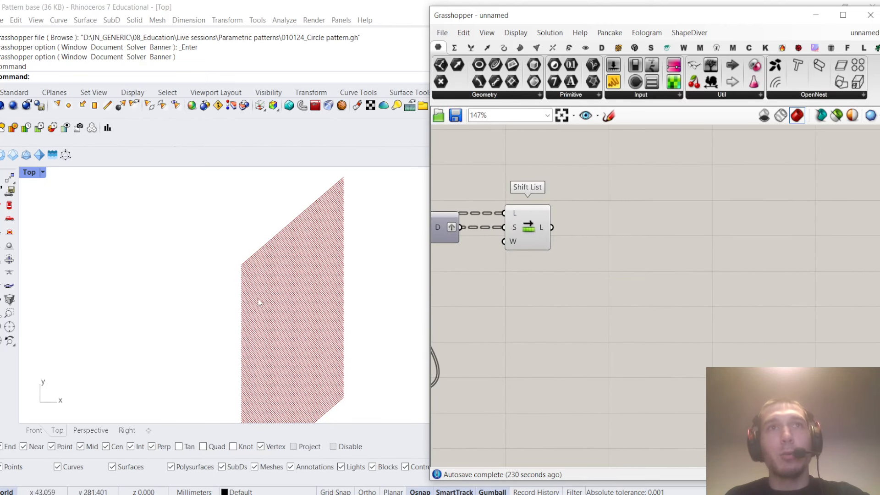
scroll(207, 306, up, 3)
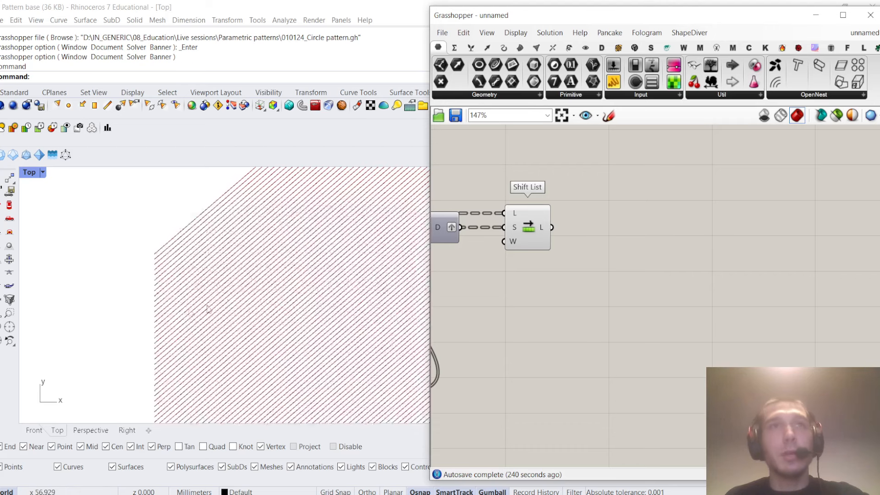
scroll(285, 275, down, 2)
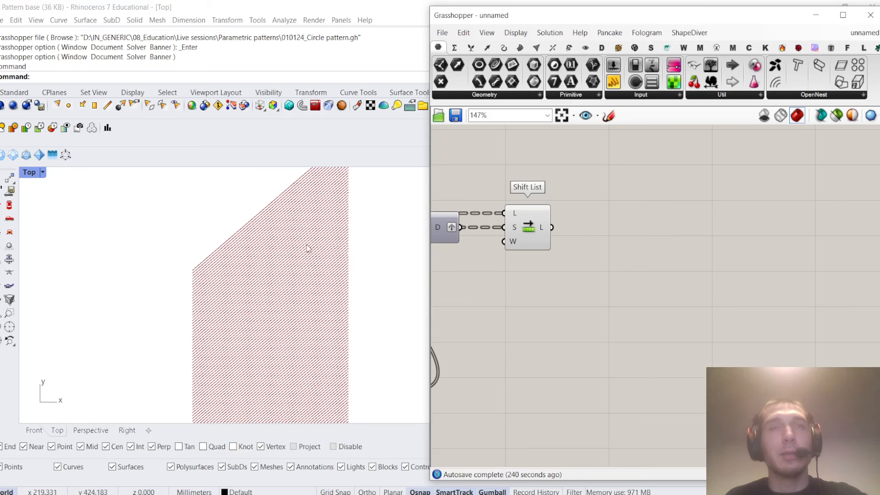
click(537, 230)
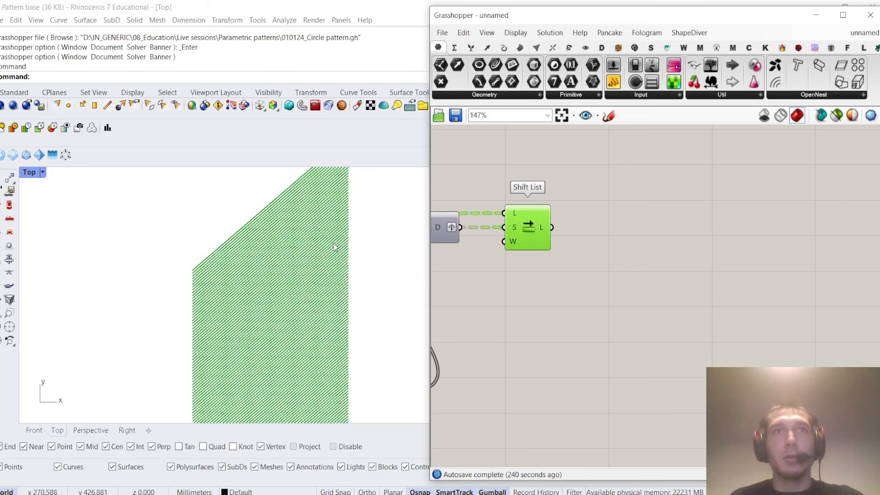
click(653, 231)
scroll(653, 231, down, 1)
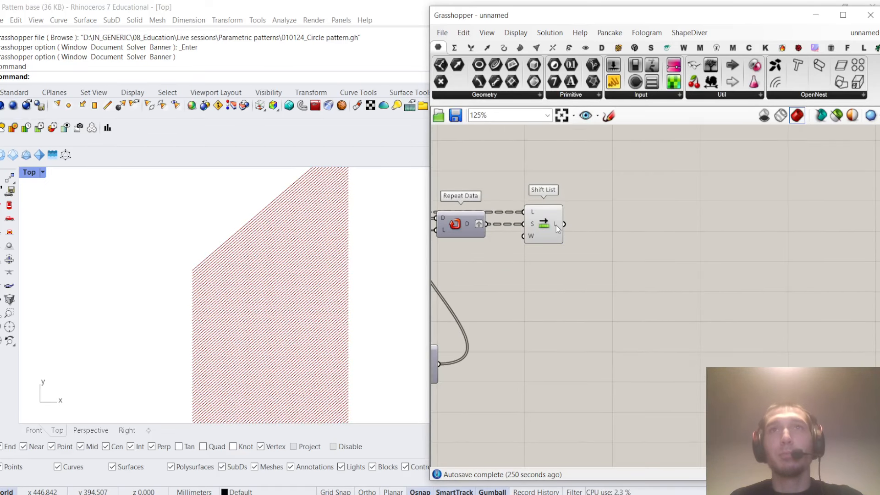
mouse_move(556, 225)
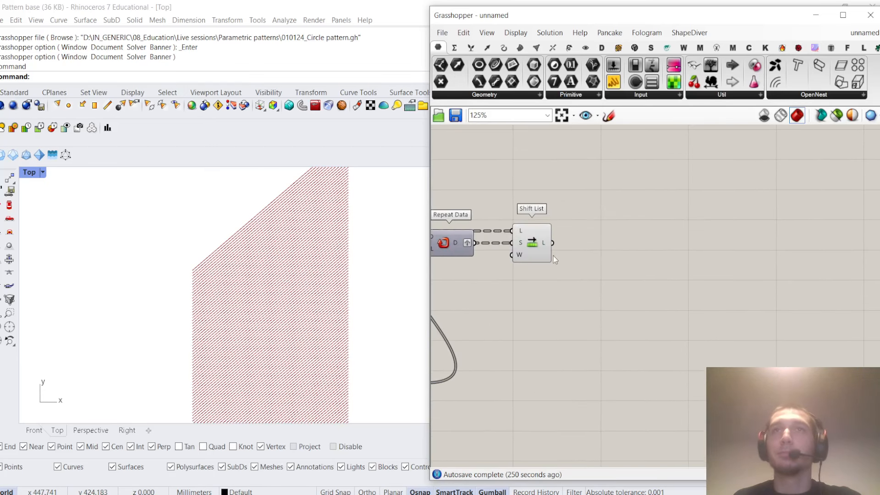
scroll(614, 242, up, 2)
scroll(667, 258, down, 3)
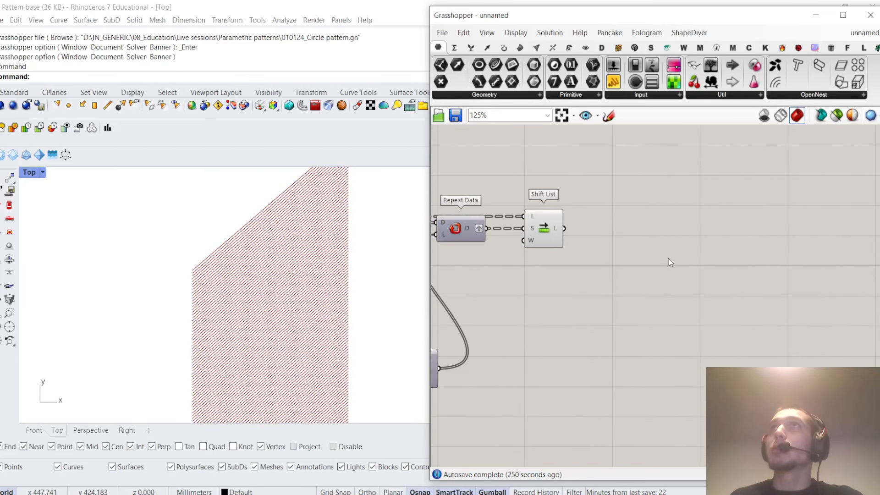
Move Repeat Data slightly lower than Shift List's S input
scroll(667, 258, down, 4)
scroll(622, 274, up, 4)
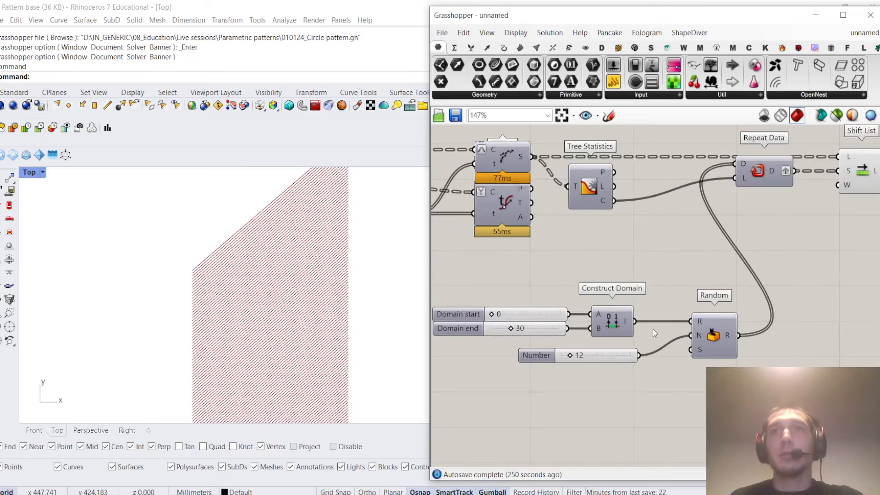
scroll(785, 171, down, 3)
scroll(687, 218, up, 4)
click(688, 218)
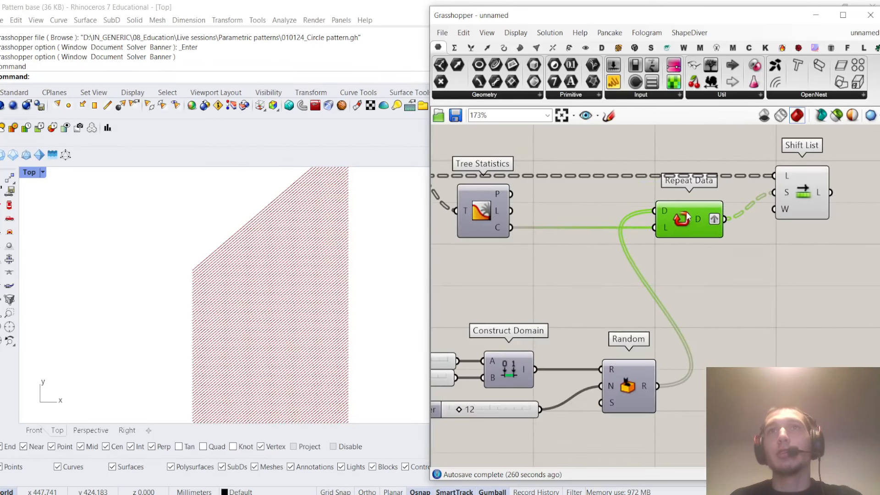
click(713, 189)
right_drag(820, 185, 672, 195)
click(673, 196)
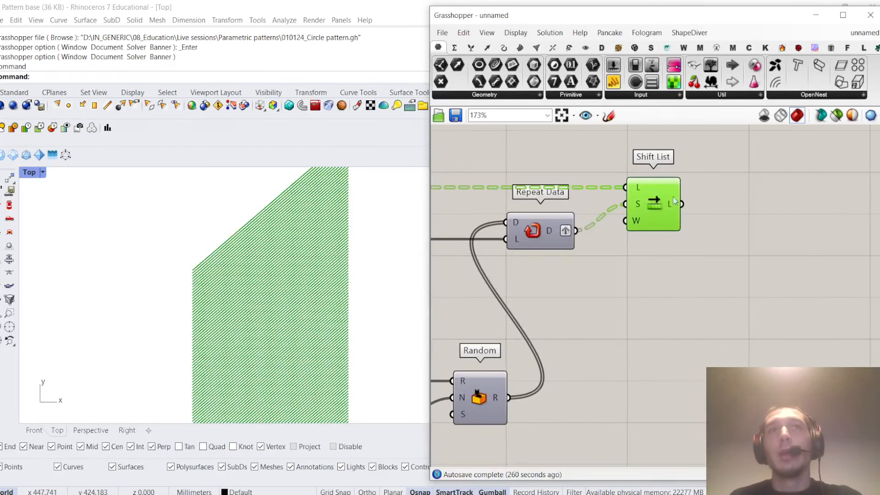
click(706, 205)
Add a Dispatch component well to the right of Shift List and feed its L input from Shift List's L output
scroll(710, 208, down, 3)
right_drag(722, 208, 649, 219)
scroll(638, 219, up, 1)
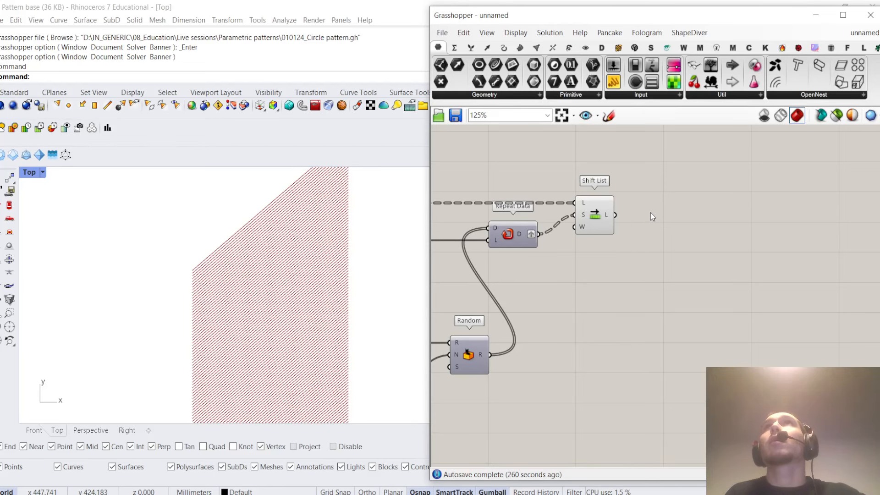
scroll(651, 213, down, 4)
scroll(682, 230, up, 4)
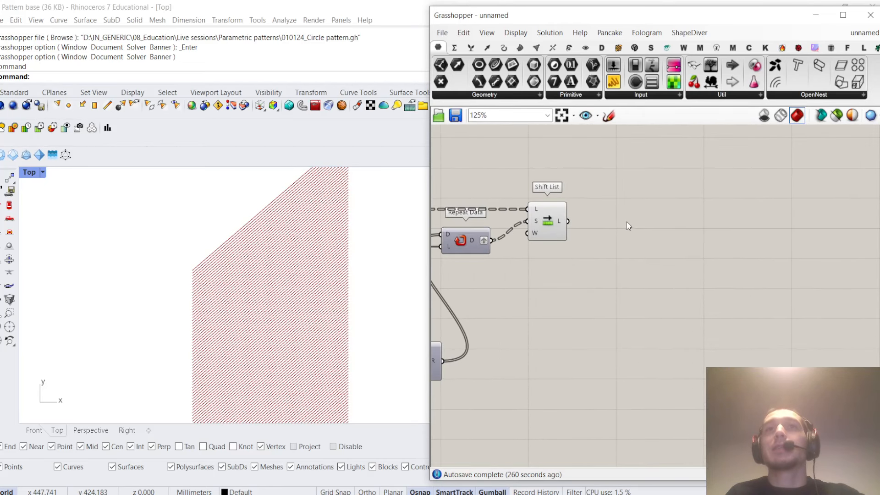
double_click(671, 231)
text(dispatch)
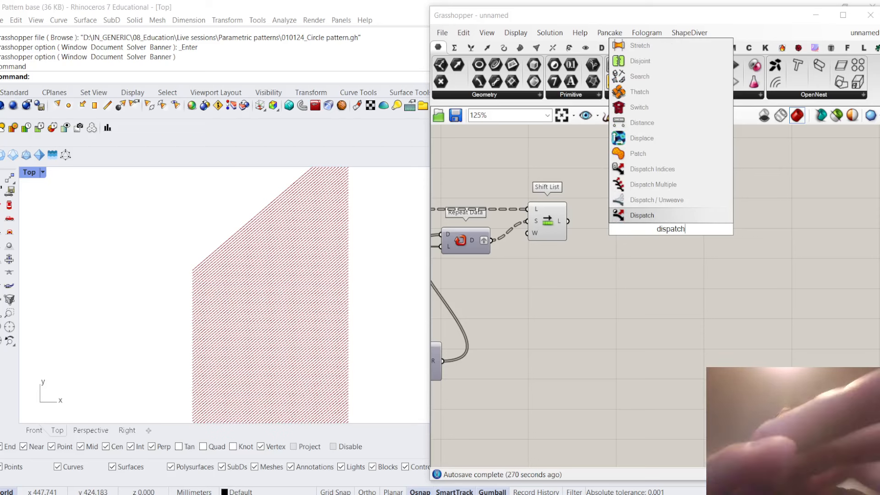
click(677, 217)
drag(672, 232, 776, 237)
right_drag(592, 205, 569, 211)
click(541, 228)
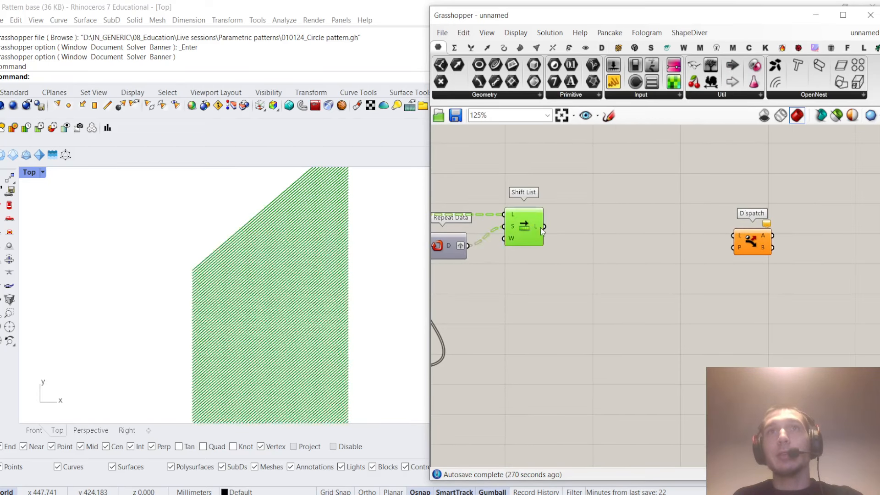
drag(712, 227, 745, 233)
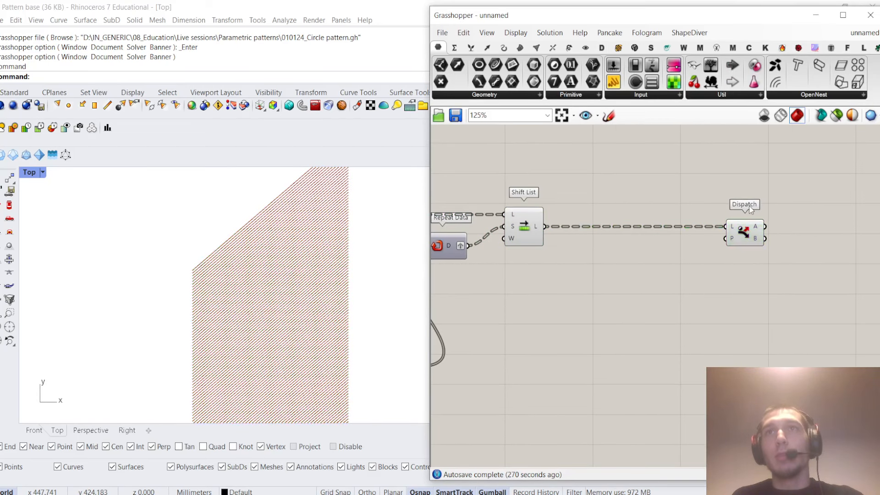
Add a Curve parameter to the right of Dispatch, fed by Dispatch's A output
double_click(750, 206)
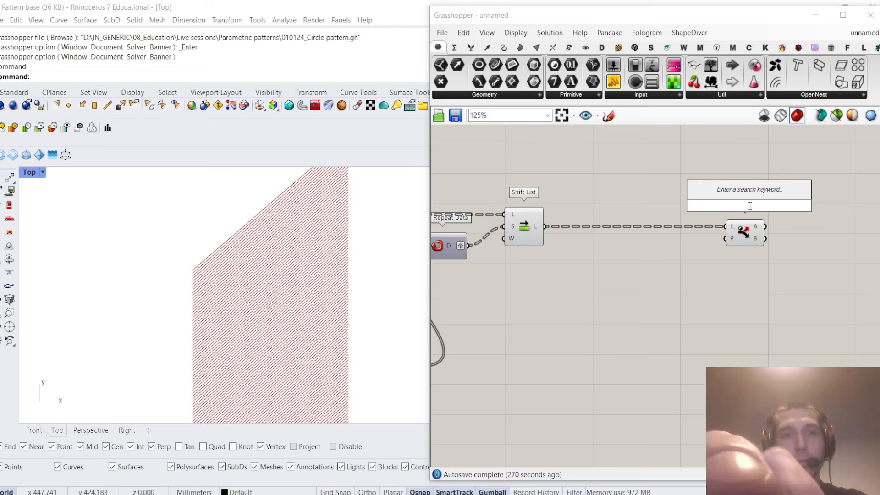
text(curve)
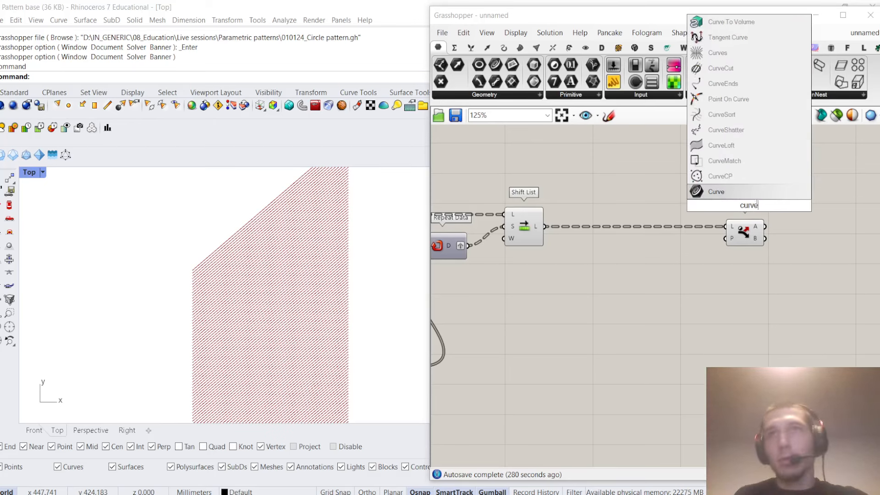
key(Return)
drag(748, 204, 816, 231)
Turn off the preview of Shift List and Dispatch so only the Curve parameter's segments are displayed
drag(764, 256, 535, 168)
right_click(535, 168)
click(556, 174)
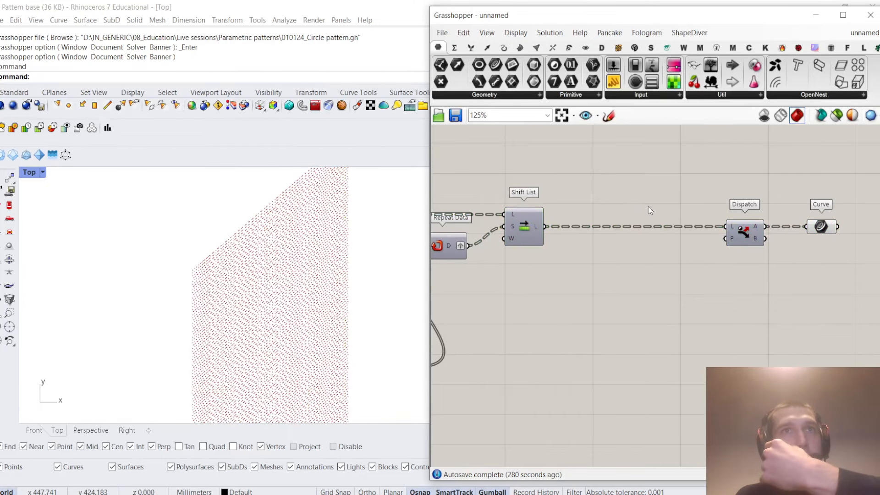
Examine the distribution of the dispatched segments in the Top view, both close up and as a whole
scroll(268, 292, up, 5)
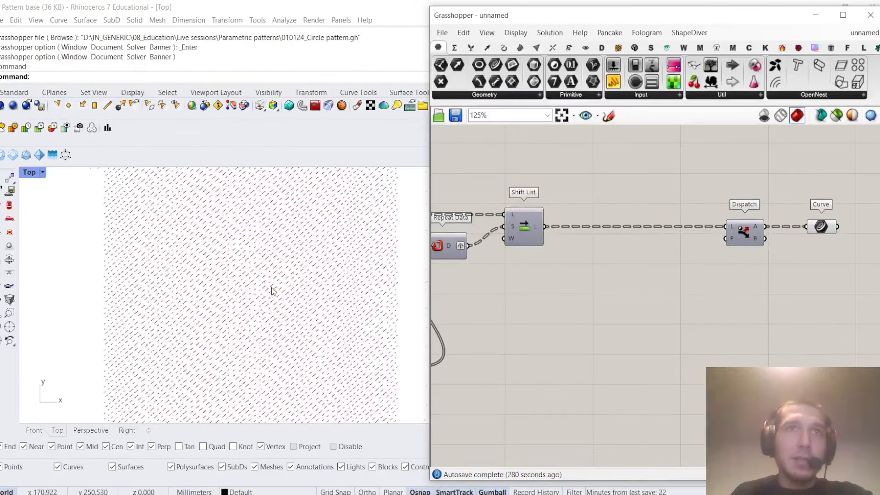
scroll(268, 288, down, 5)
click(270, 276)
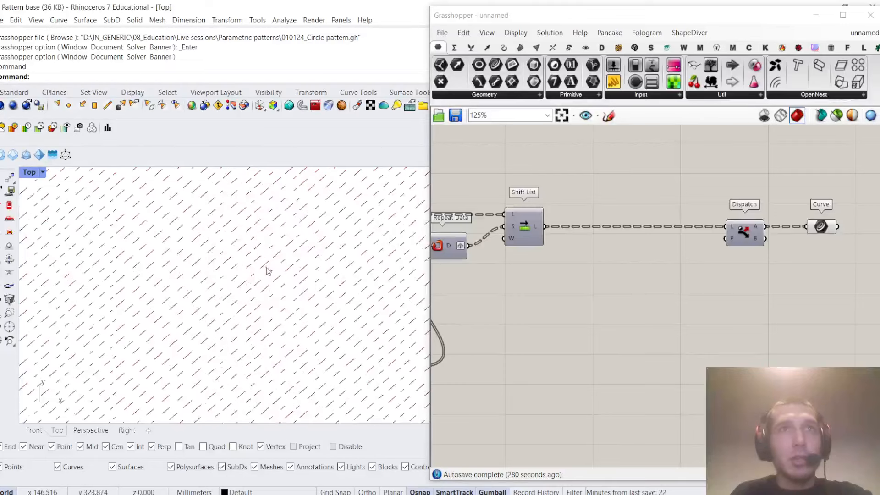
right_drag(268, 276, 293, 283)
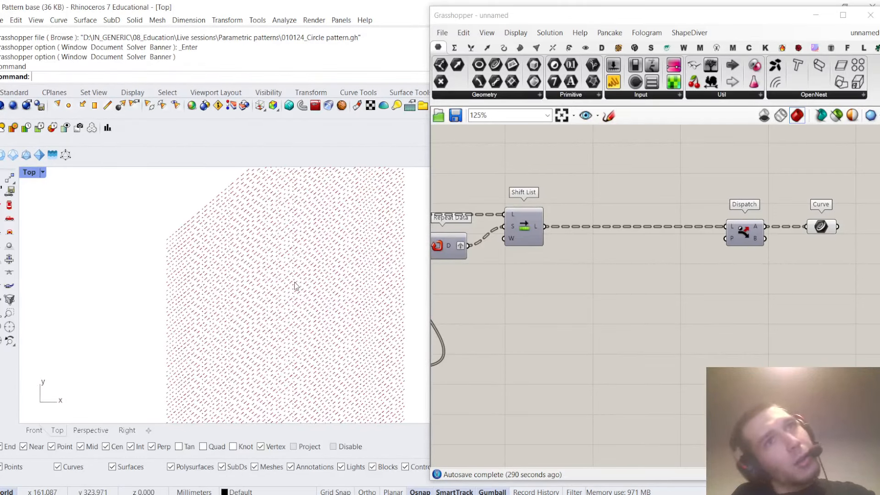
scroll(293, 282, down, 3)
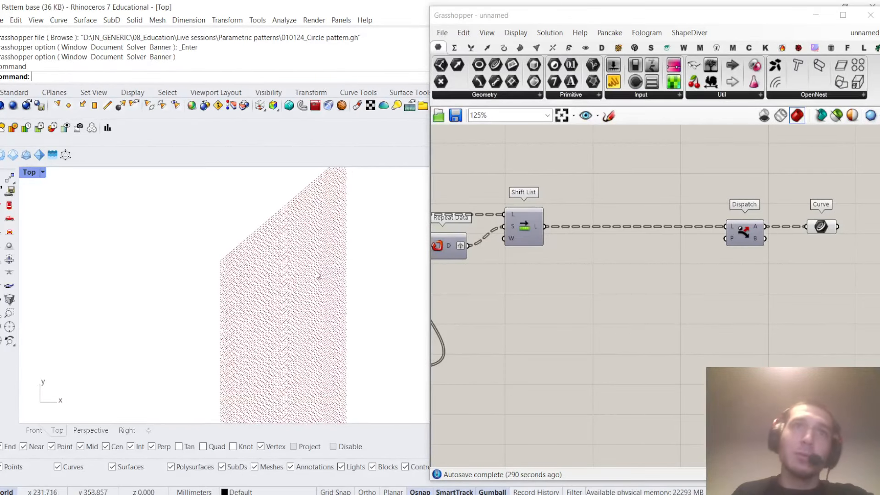
mouse_move(310, 273)
right_down()
mouse_move(315, 287)
mouse_move(298, 264)
right_up()
scroll(306, 276, down, 4)
scroll(284, 295, up, 2)
scroll(323, 285, up, 4)
scroll(322, 285, down, 4)
scroll(287, 281, up, 6)
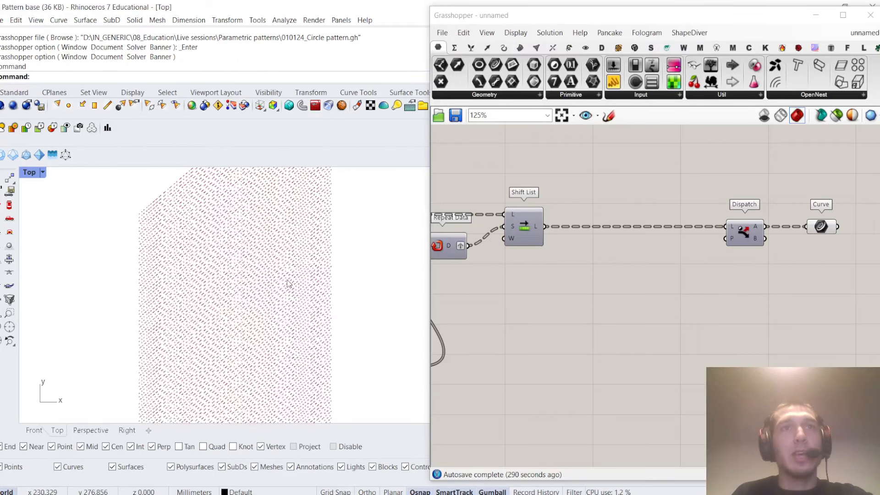
scroll(288, 283, down, 2)
scroll(641, 257, down, 3)
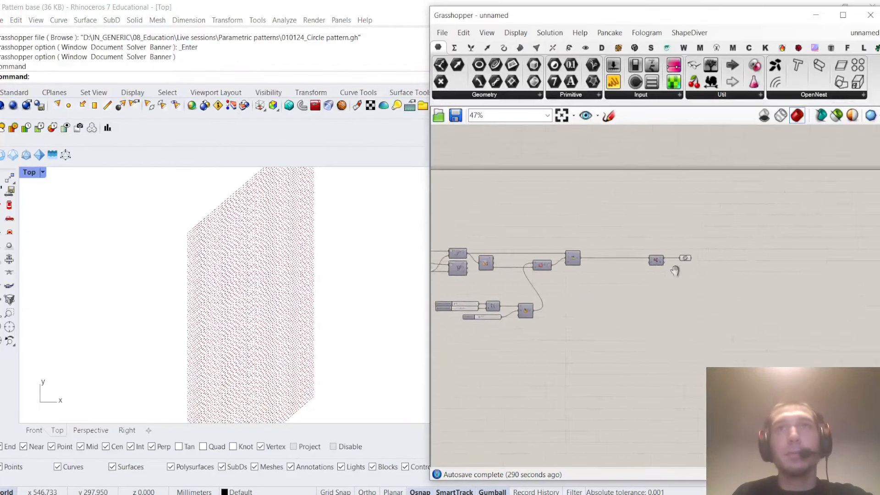
Move Dispatch and the Curve parameter further right to free up space after Shift List
scroll(642, 261, up, 3)
drag(654, 269, 730, 268)
click(672, 237)
scroll(672, 237, down, 1)
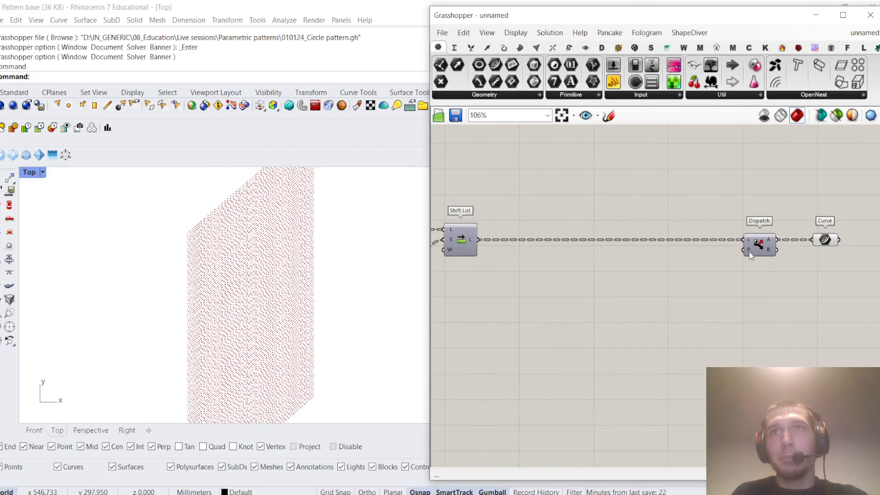
Add Random and Construct Domain components below the Shift List wire and feed the domain into Random's R input
double_click(647, 342)
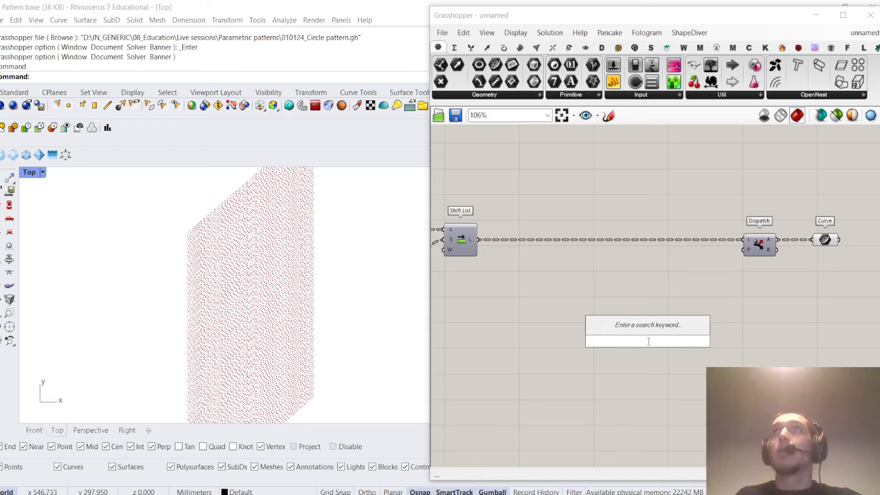
text(random)
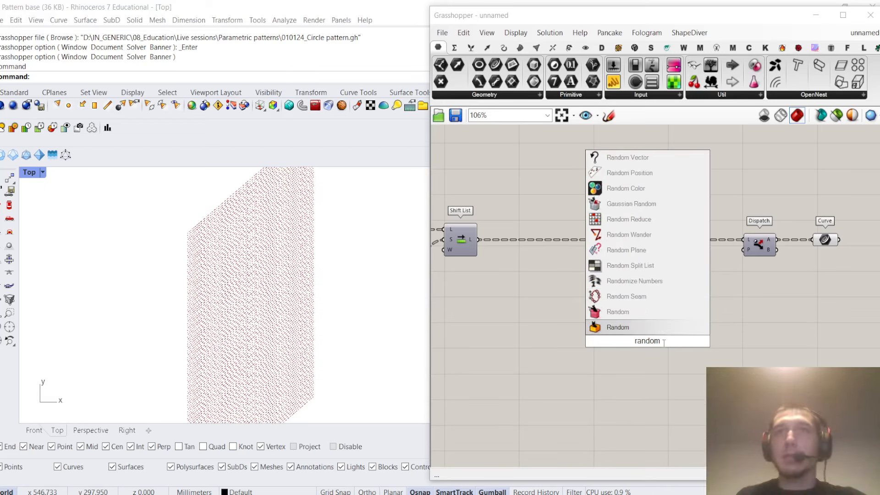
key(Return)
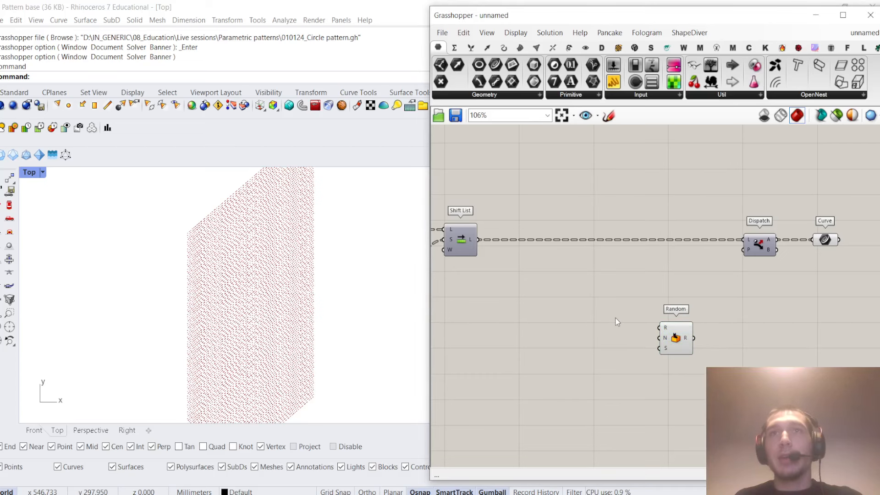
double_click(615, 317)
text(construct domain)
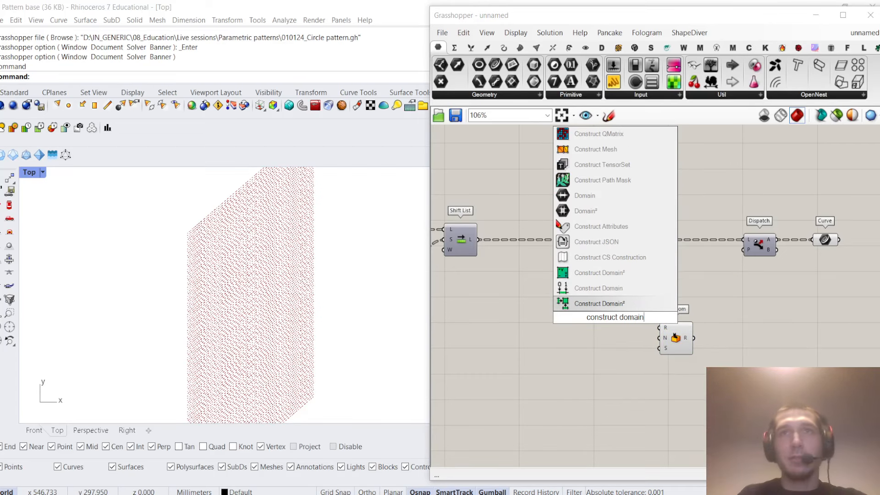
key(Up)
key(Return)
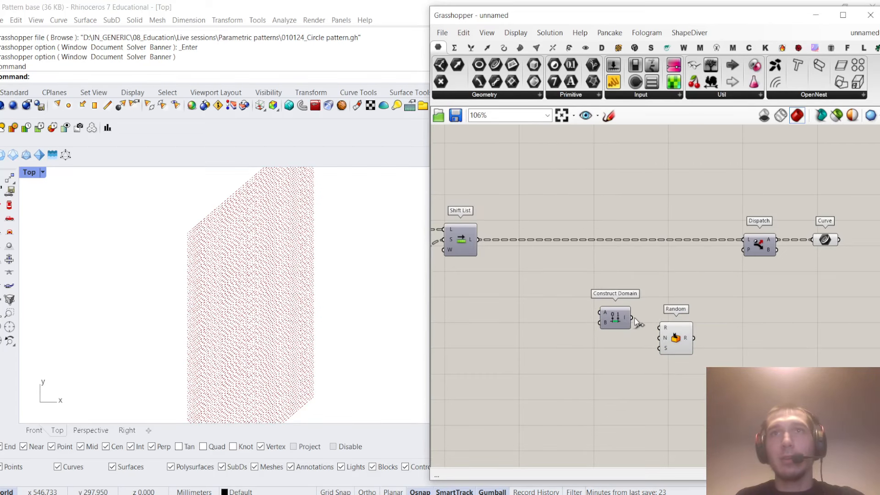
right_drag(674, 314, 723, 307)
Add a number slider of 2 and connect it to Construct Domain's A input as the domain start
double_click(594, 272)
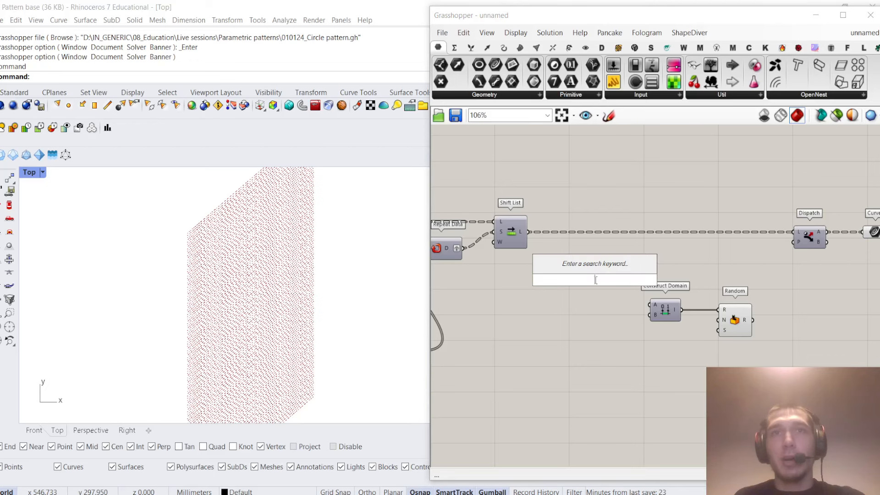
text(2)
key(Return)
scroll(614, 294, up, 3)
drag(527, 270, 502, 313)
drag(637, 312, 667, 312)
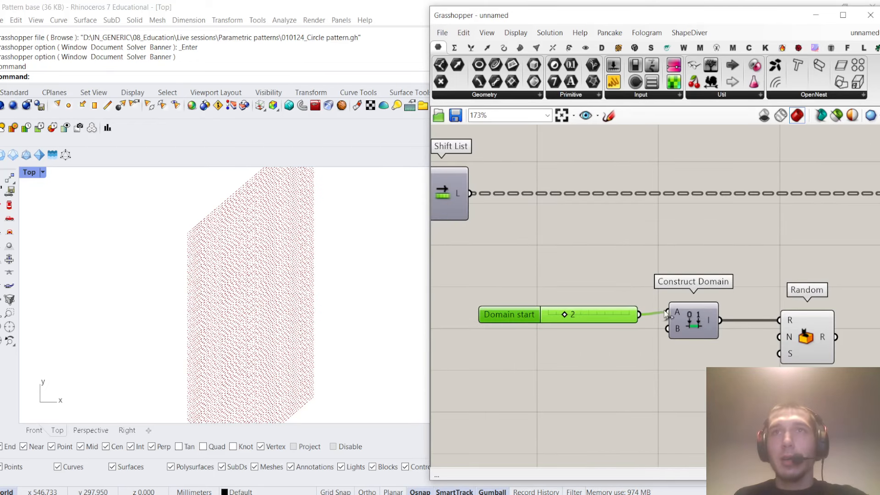
Add a number slider of 8 below the domain start slider and connect it to Construct Domain's B input
double_click(600, 347)
text(8)
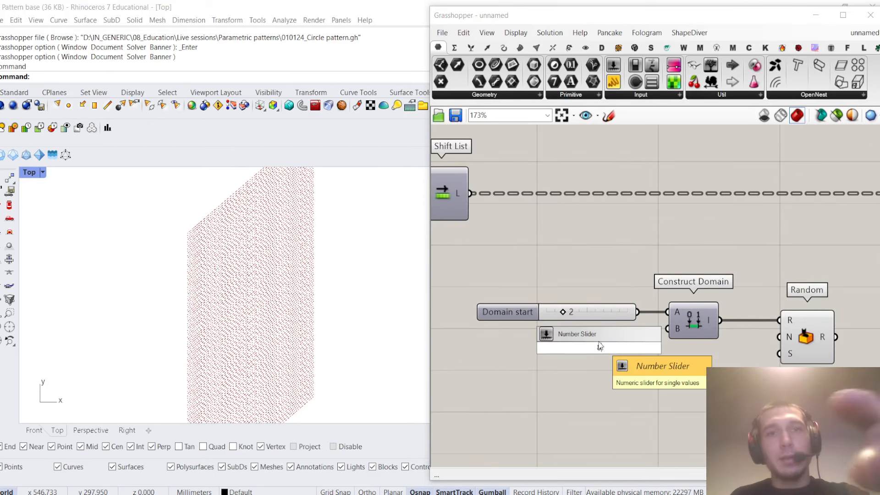
key(Return)
drag(592, 345, 557, 345)
drag(619, 342, 667, 329)
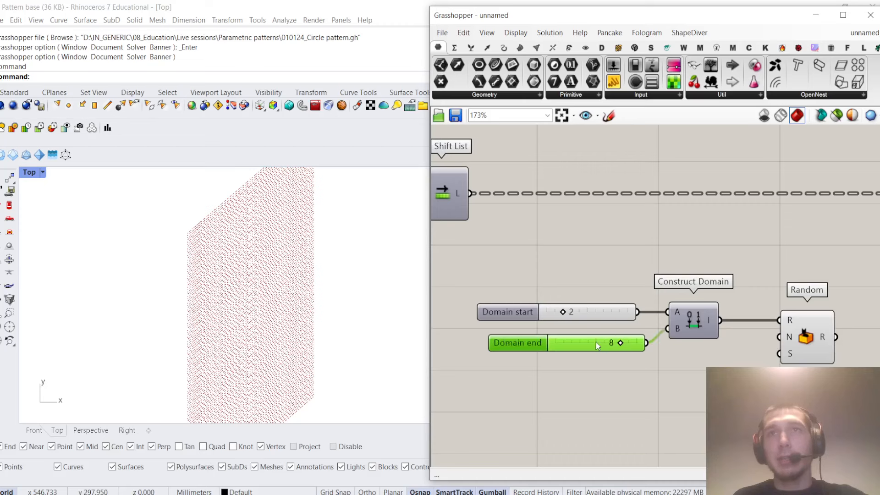
drag(578, 343, 578, 326)
Replace the domain end slider with a new number slider of 12 feeding Construct Domain's B input
double_click(568, 359)
text(12)
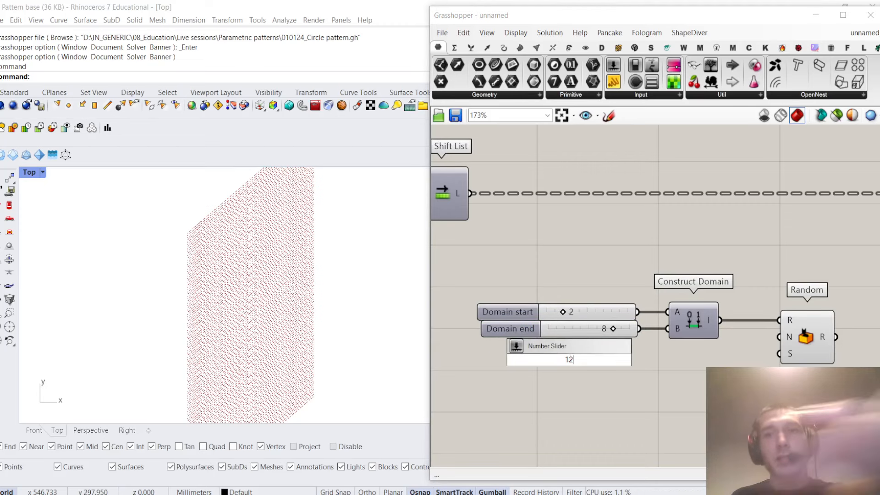
key(Return)
drag(580, 361, 606, 327)
click(690, 343)
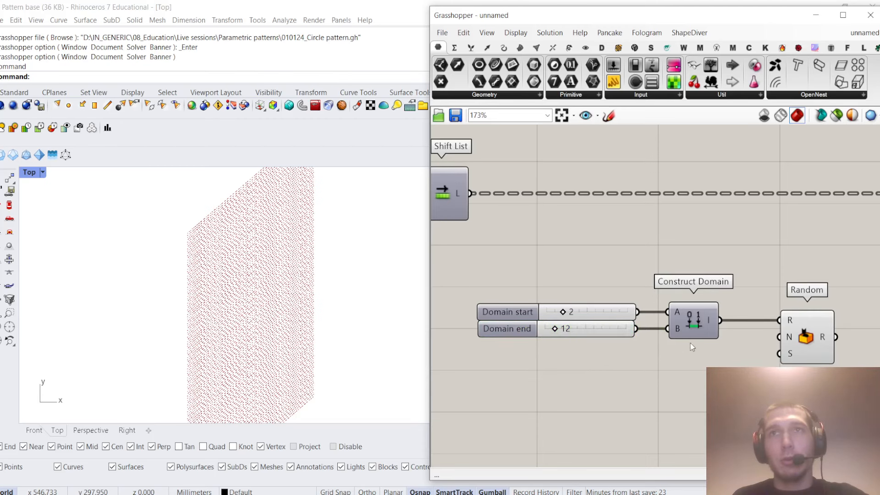
Add a number slider of 6 below Construct Domain and connect it to Random's N input
right_drag(784, 339, 705, 326)
scroll(706, 326, down, 2)
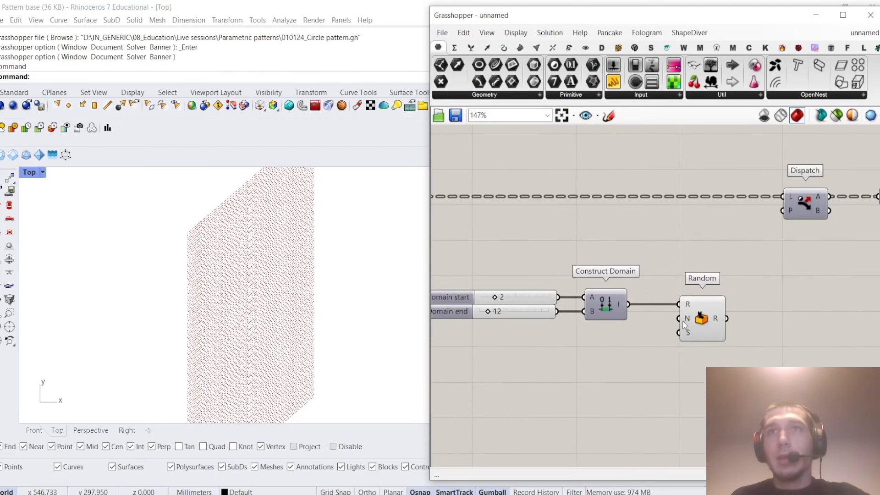
double_click(598, 371)
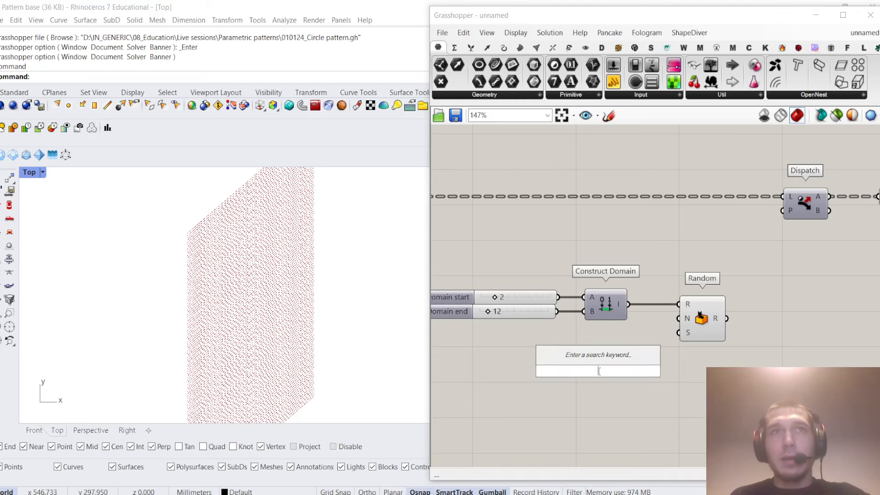
drag(600, 307, 598, 306)
click(646, 315)
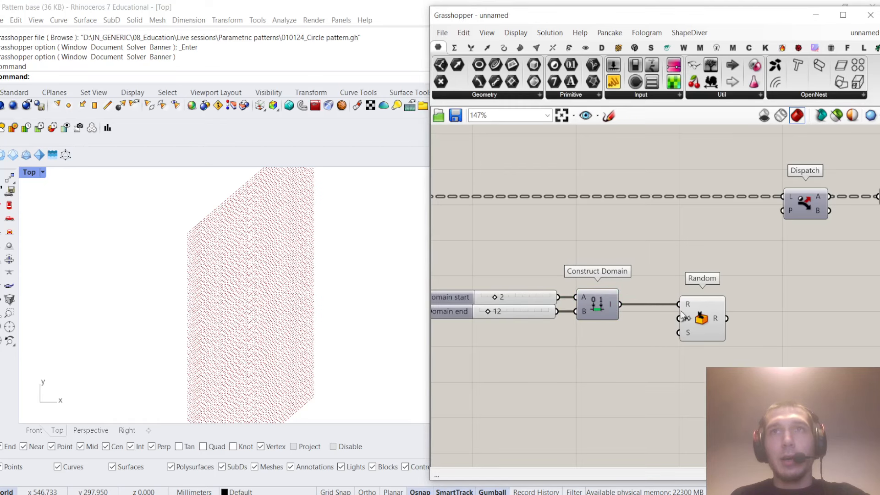
double_click(568, 367)
text(6)
key(Return)
scroll(623, 358, up, 2)
drag(631, 361, 597, 331)
click(474, 346)
scroll(472, 345, down, 4)
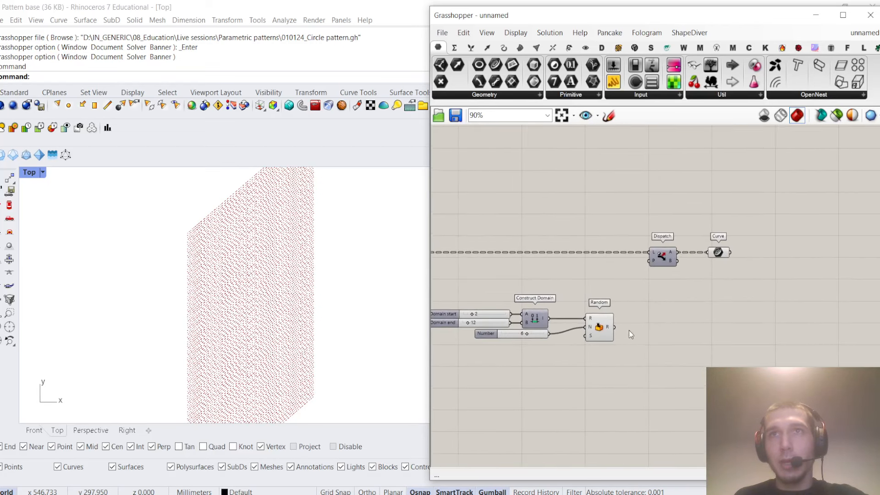
Add a Duplicate Data component to the right of Random and shift Dispatch and Curve further right to make room
scroll(631, 330, up, 4)
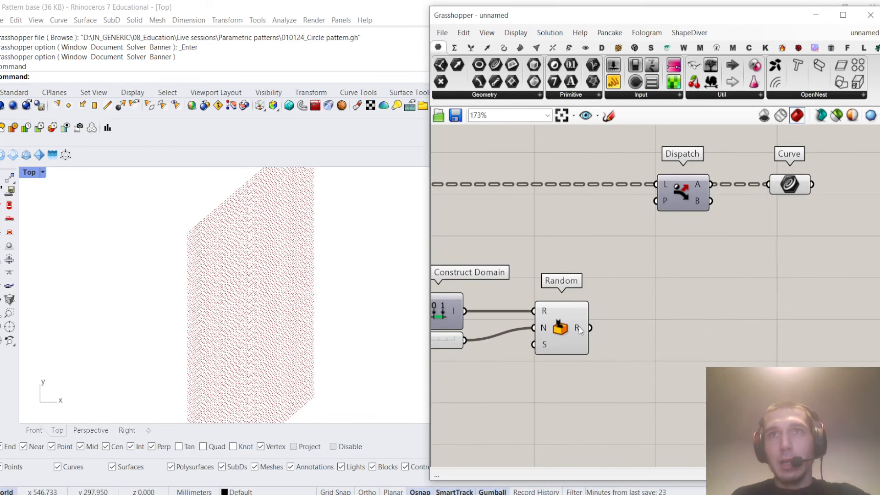
double_click(672, 315)
text(dupl)
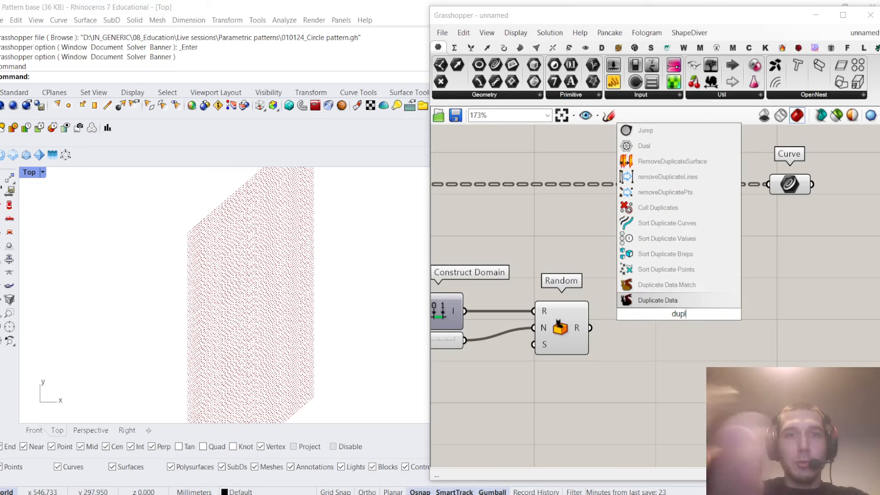
text(icate data)
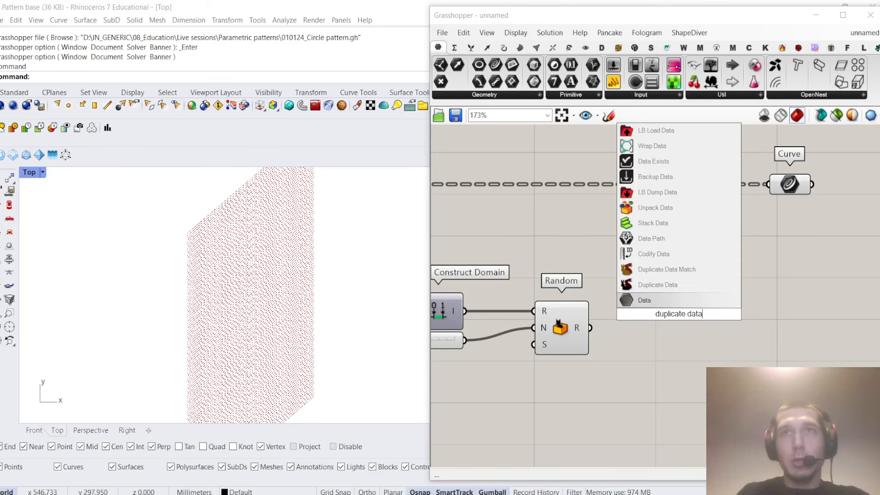
click(698, 286)
right_drag(725, 356, 745, 316)
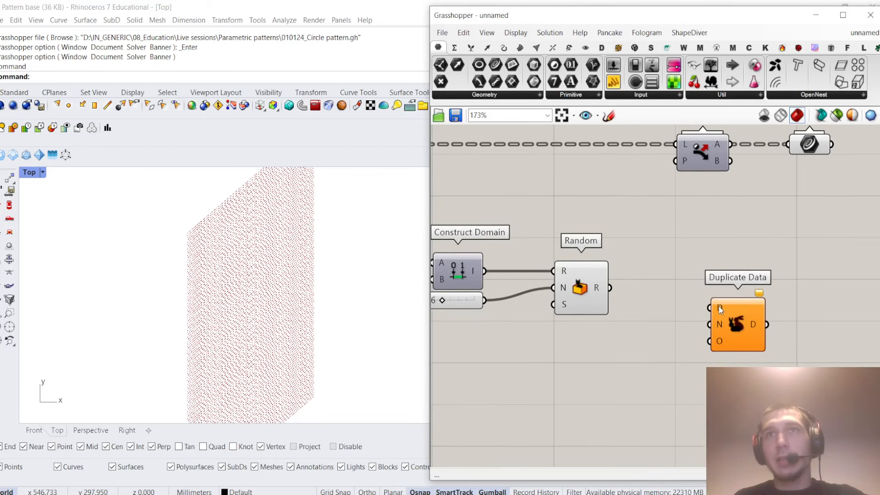
scroll(718, 300, down, 3)
right_drag(720, 267, 657, 298)
drag(703, 270, 770, 255)
click(735, 226)
Add a panel containing 0 above Duplicate Data and connect it to the D input
scroll(599, 287, up, 1)
right_drag(599, 286, 653, 271)
scroll(654, 273, up, 2)
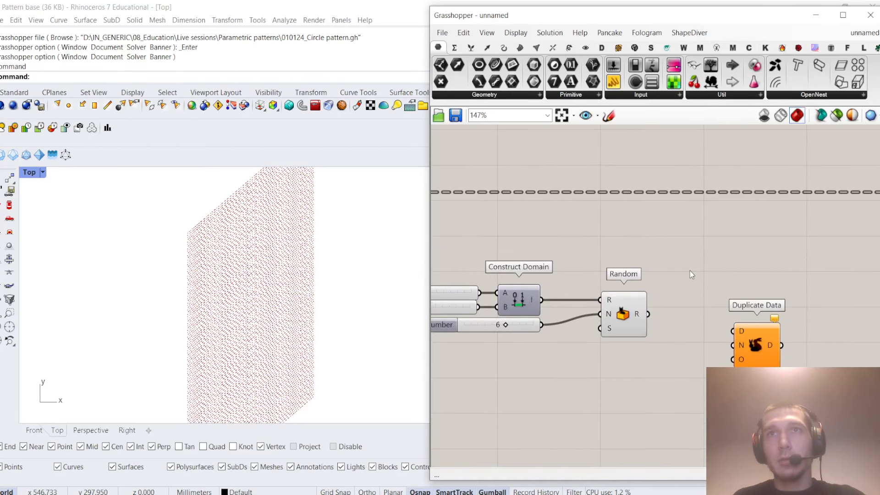
double_click(689, 270)
text(0)
key(Return)
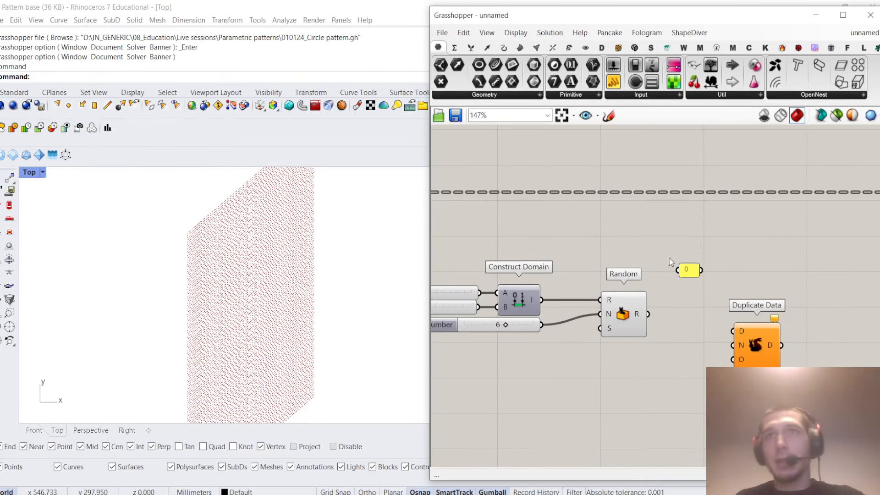
drag(731, 321, 772, 324)
click(656, 371)
Copy Random, Construct Domain and the two domain sliders below the originals, keeping the shared count slider
right_drag(656, 371, 702, 335)
scroll(705, 284, down, 1)
drag(754, 325, 472, 231)
click(664, 227)
drag(760, 265, 578, 229)
alt+drag(634, 250, 634, 302)
scroll(568, 314, up, 3)
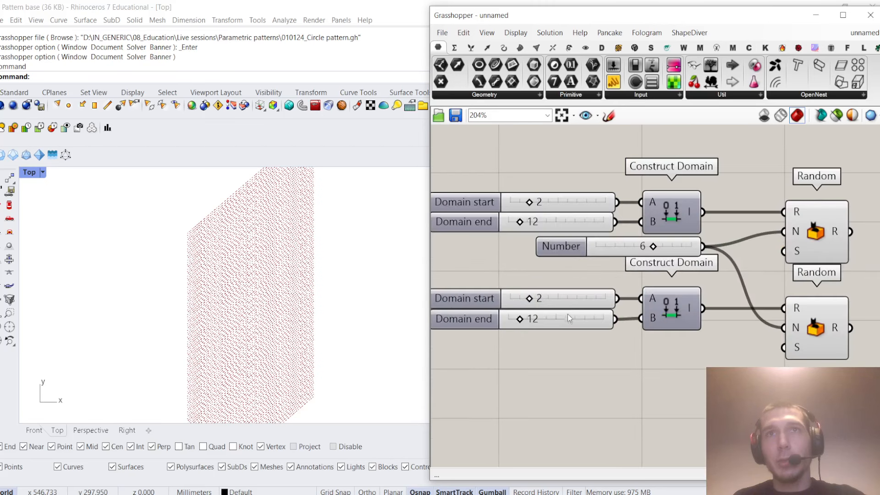
Set the copied sliders to a domain start of 5 and a domain end of 18
double_click(571, 298)
text(5)
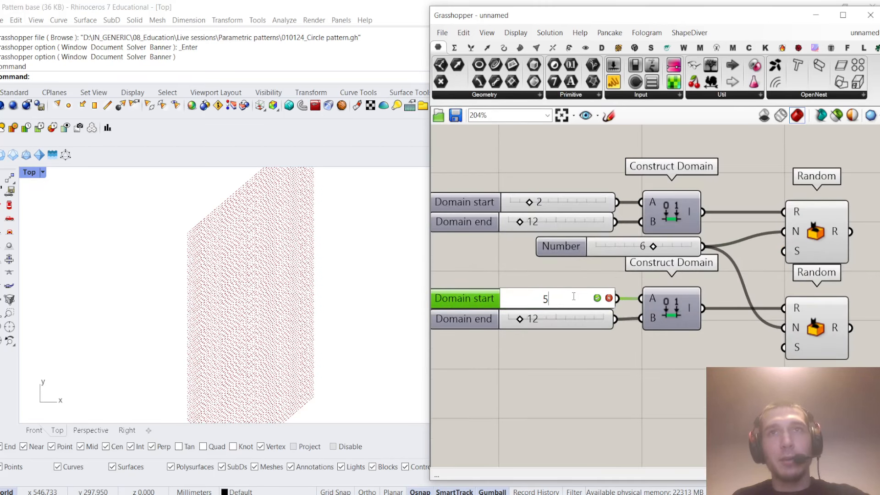
key(Return)
double_click(577, 317)
text(18)
key(Return)
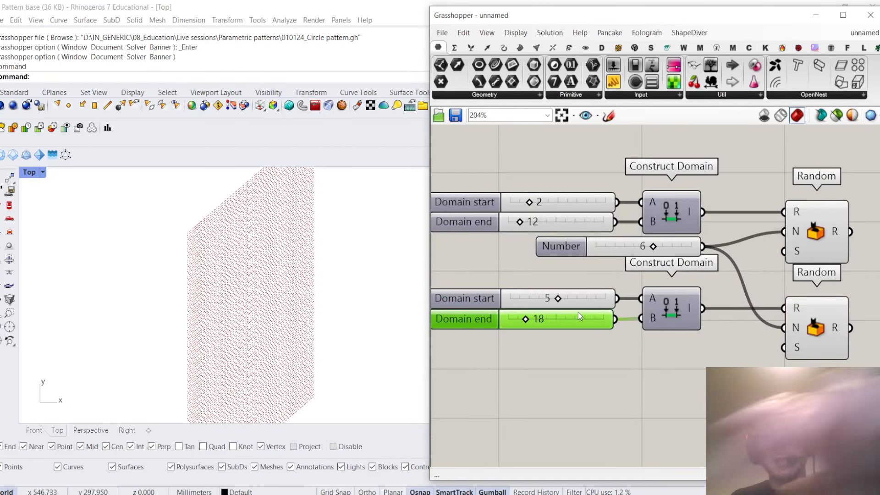
Set the original Construct Domain's domain end slider to 9
scroll(560, 289, down, 2)
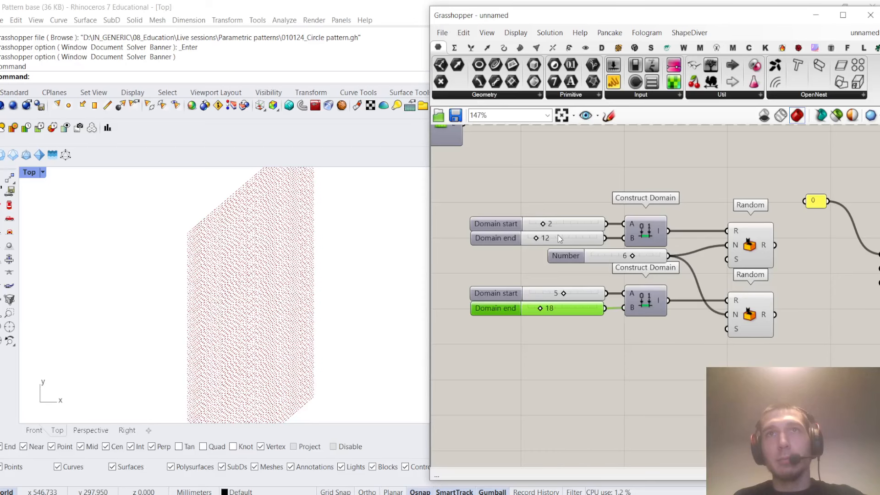
scroll(557, 235, up, 2)
drag(522, 239, 526, 243)
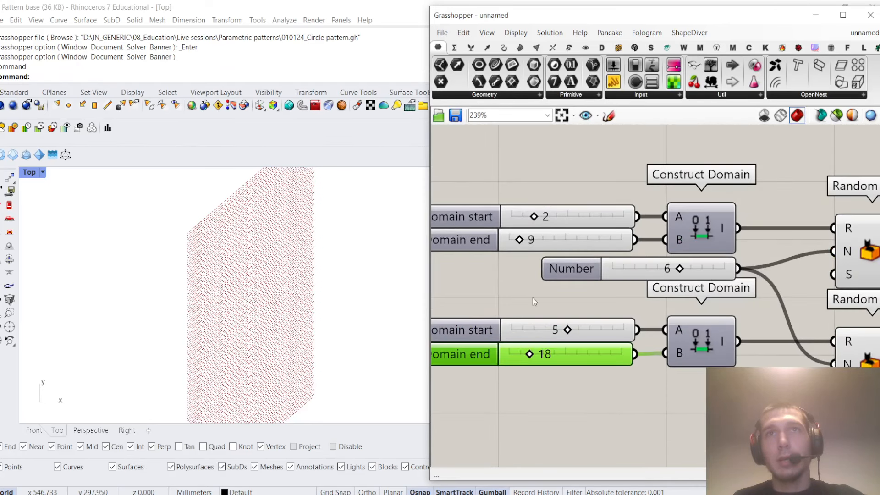
scroll(606, 337, down, 3)
click(601, 316)
Move Duplicate Data further right and change the panel's content to 0 and 1 on separate lines
scroll(594, 293, down, 4)
scroll(747, 304, up, 3)
right_drag(747, 304, 640, 297)
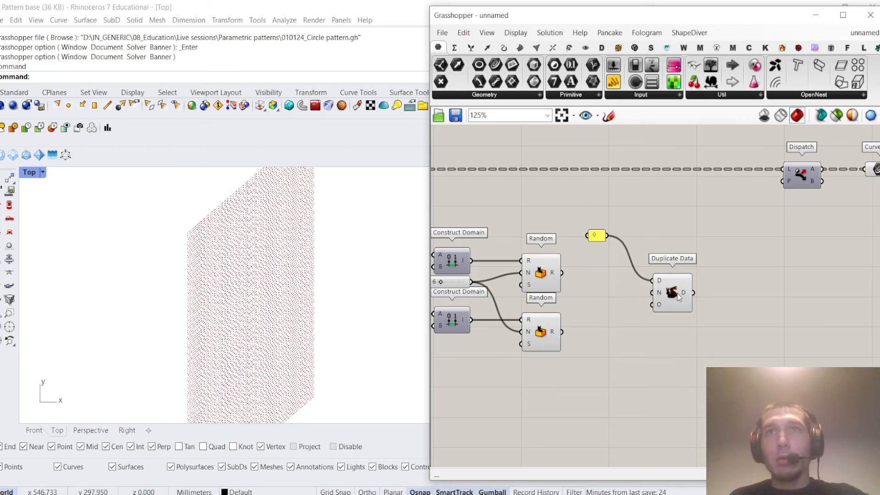
drag(677, 293, 720, 290)
double_click(629, 309)
double_click(597, 235)
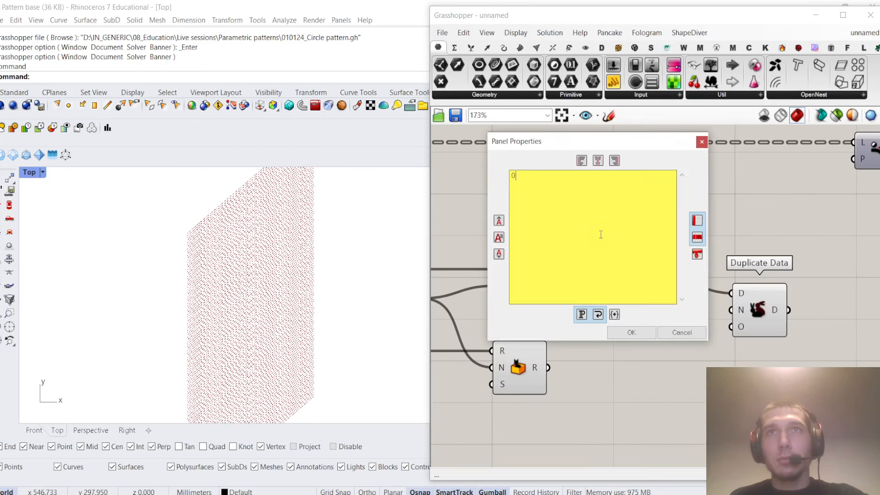
click(626, 329)
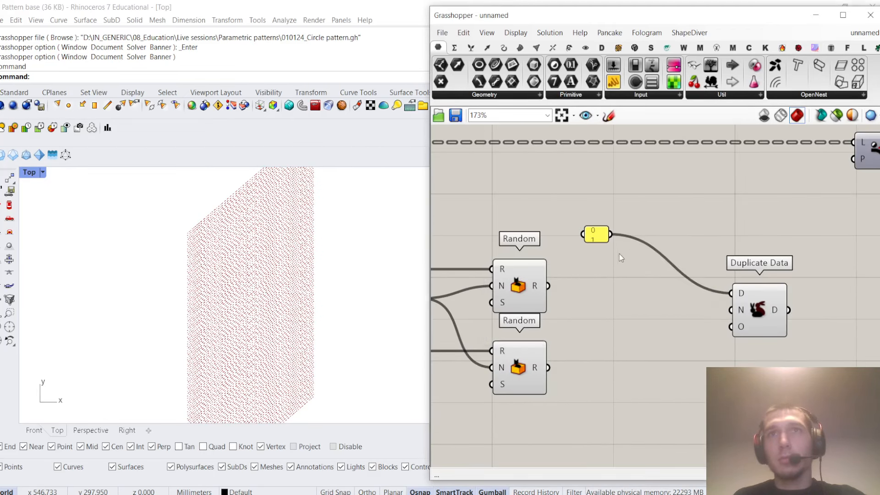
Make the panel treat its lines as separate list items and enlarge it to show both
right_click(597, 237)
click(612, 246)
drag(601, 235, 604, 275)
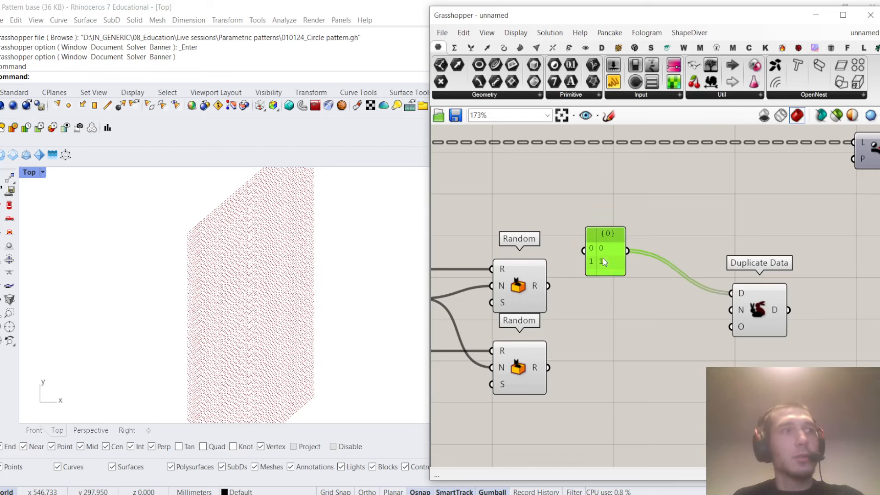
Add a Weave component below the panel and shift the panel, Weave and Duplicate Data to the right
double_click(633, 299)
text(weave)
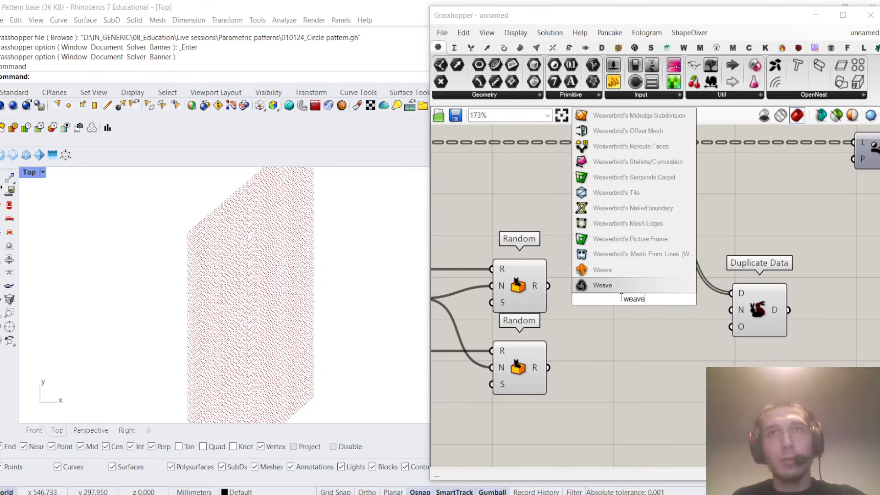
key(Return)
scroll(596, 257, down, 3)
drag(707, 327, 596, 239)
drag(586, 245, 656, 245)
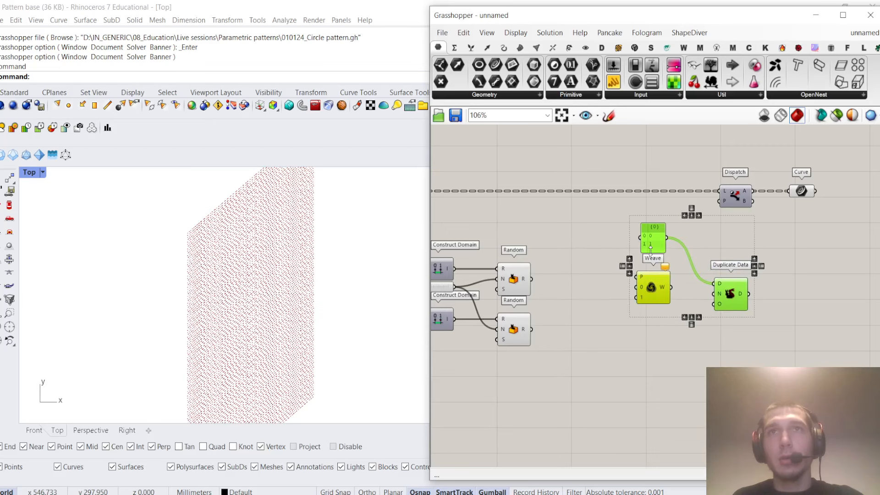
Add an Integer parameter behind each of the two Random components and wire each Random output into its own Integer
double_click(571, 264)
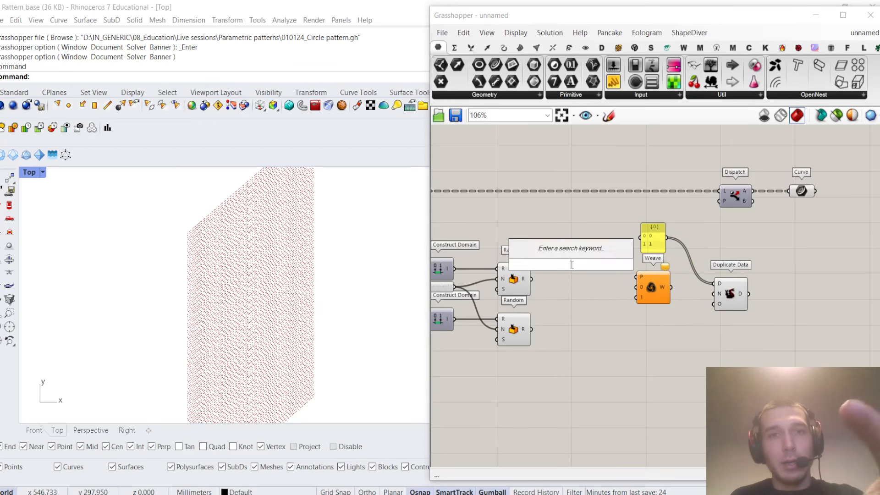
text(iny)
key(BackSpace)
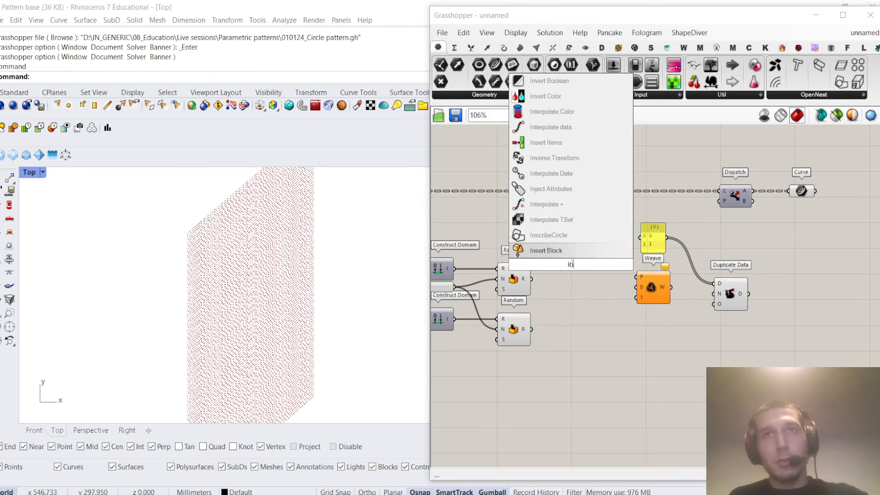
text(teger)
click(560, 253)
scroll(533, 274, up, 2)
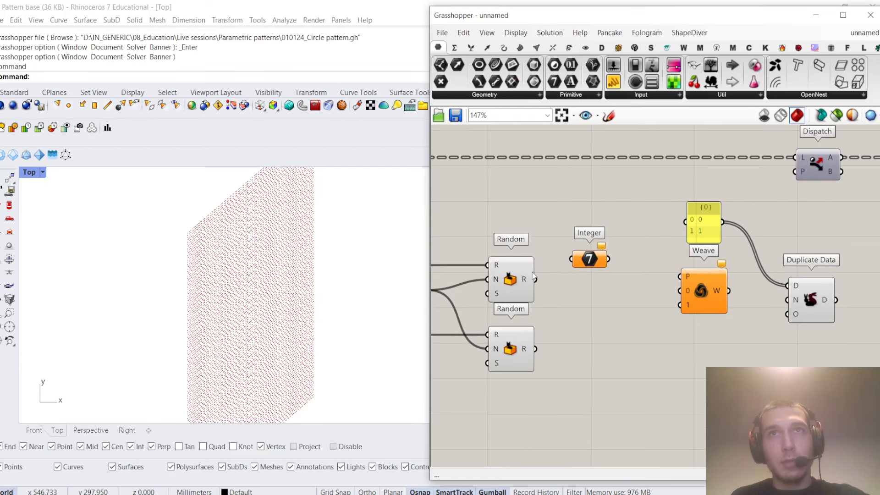
drag(577, 260, 556, 360)
drag(568, 362, 568, 352)
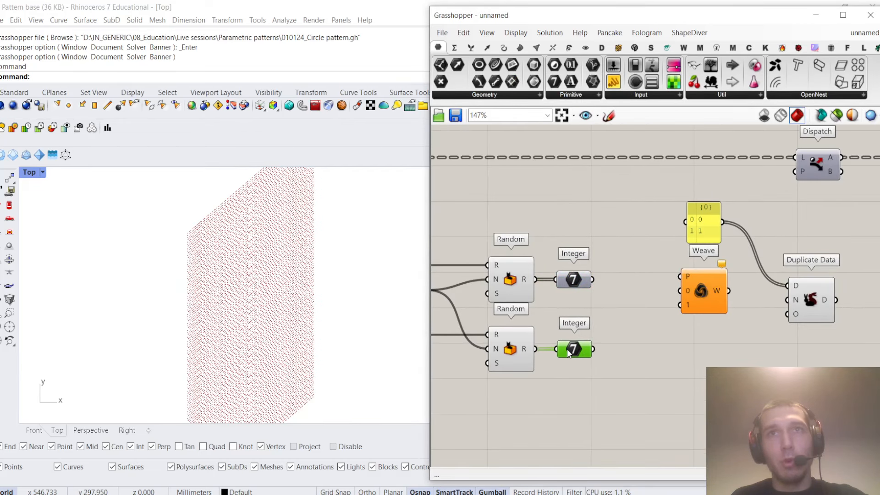
Turn off the preview of both Random components
drag(551, 388, 515, 225)
right_click(514, 220)
right_click(574, 233)
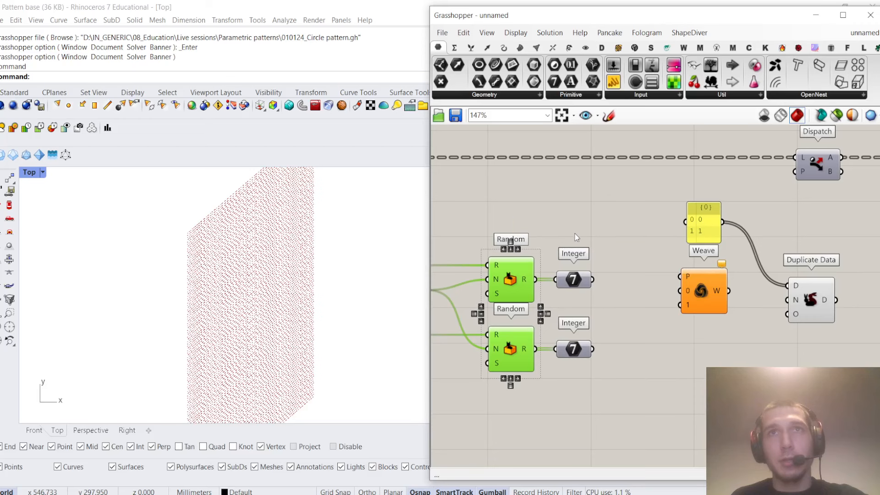
right_click(592, 244)
click(605, 262)
click(615, 275)
right_drag(617, 279, 573, 270)
scroll(573, 271, up, 2)
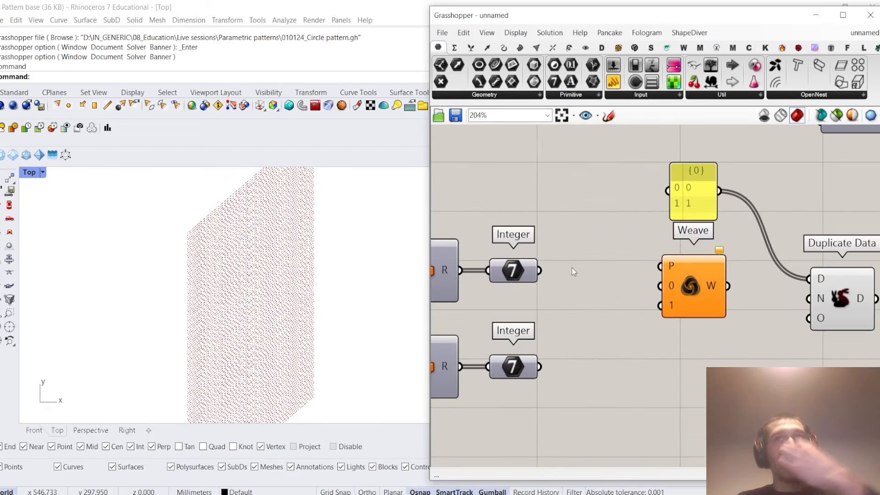
Place Weave beside the Integers and wire the upper Integer into its input 0 and the lower one into input 1
mouse_move(532, 267)
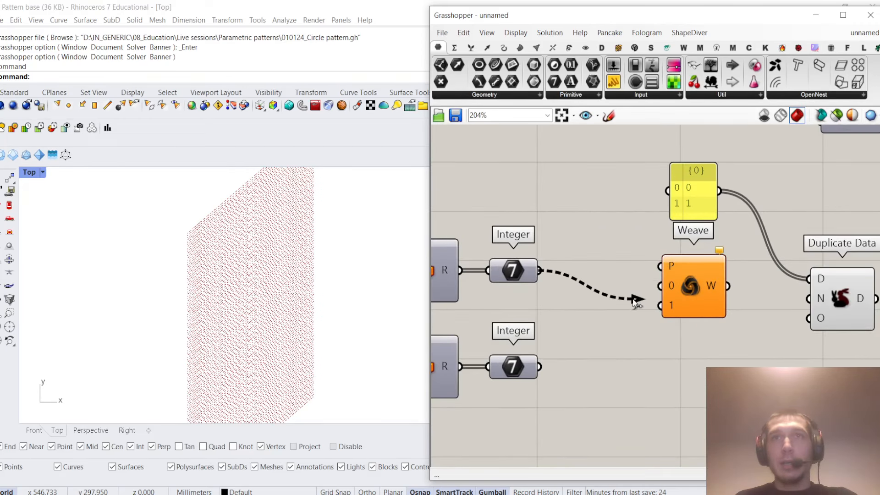
drag(633, 300, 659, 285)
drag(539, 366, 644, 273)
mouse_move(643, 273)
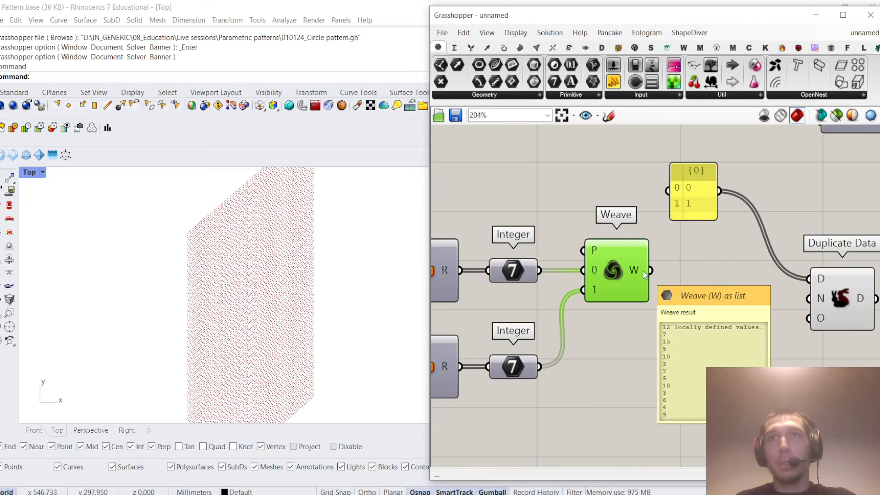
Shift Duplicate Data slightly up and to the right, farther from the panel
right_drag(697, 267, 610, 270)
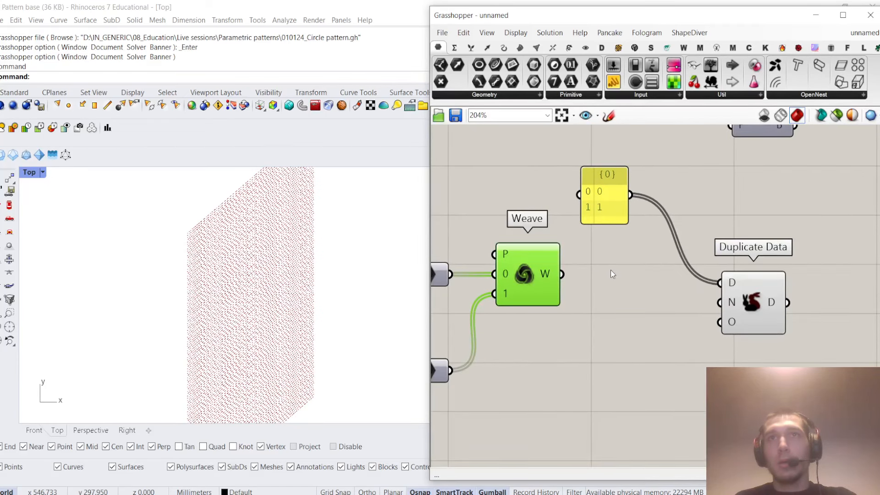
drag(753, 295, 767, 271)
click(656, 262)
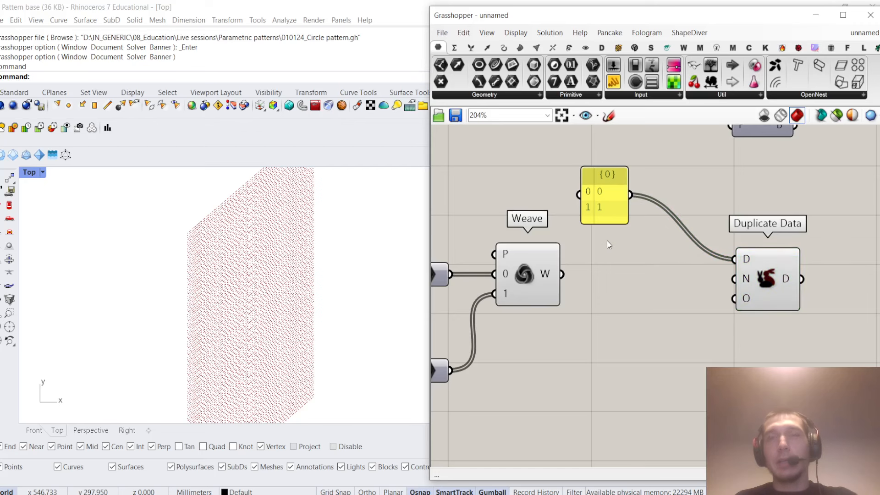
Try driving Duplicate Data's number input with the Weave output and inspect the duplicated list
scroll(600, 252, down, 3)
right_drag(600, 252, 676, 274)
scroll(643, 266, up, 2)
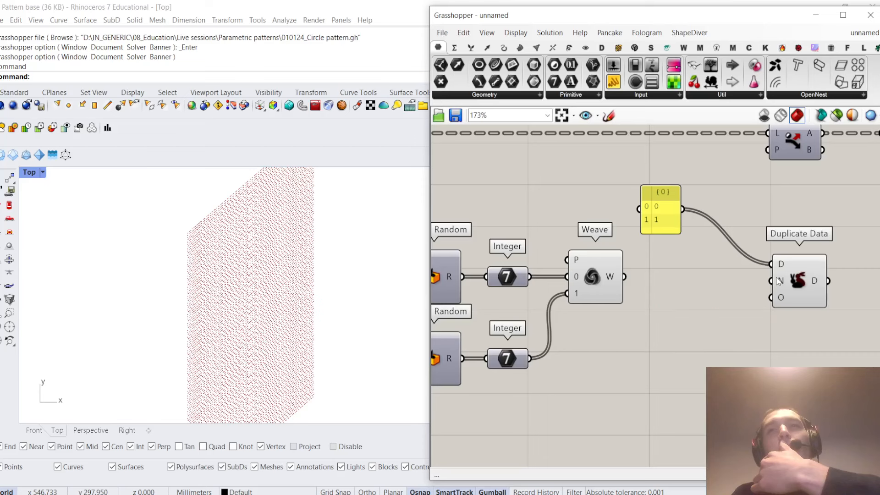
mouse_move(781, 263)
mouse_move(617, 279)
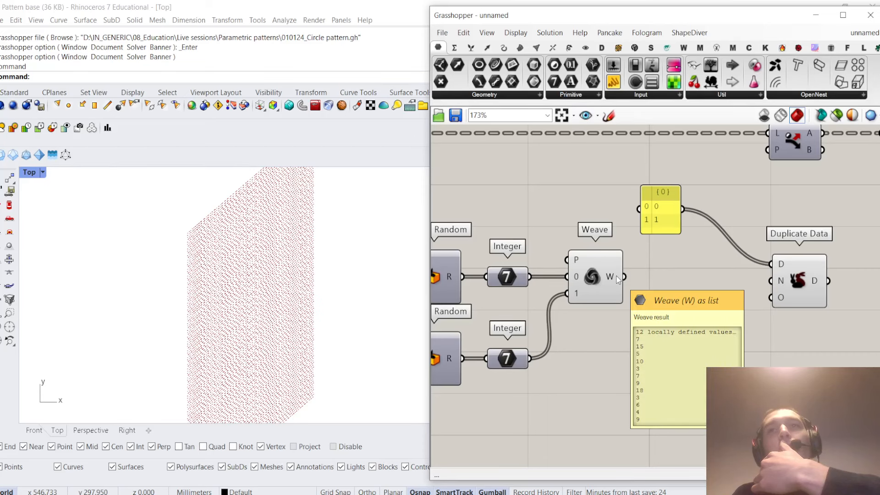
drag(617, 277, 770, 280)
click(797, 280)
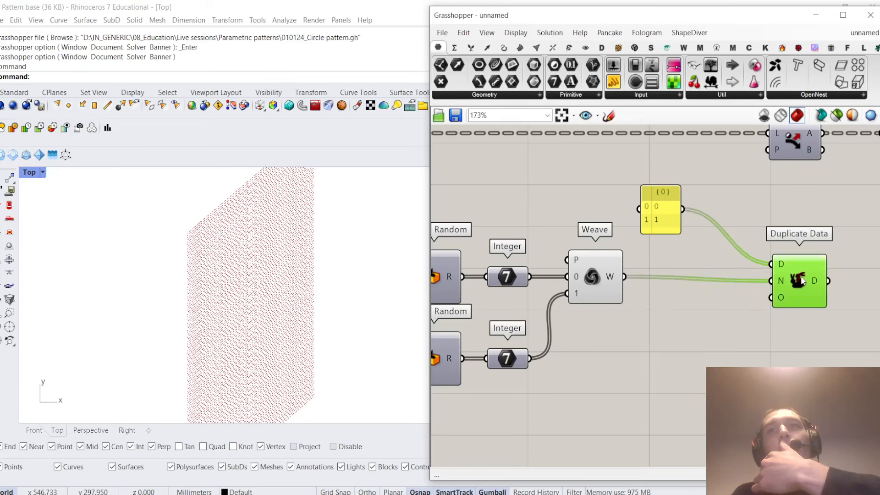
right_drag(816, 274, 696, 261)
mouse_move(695, 265)
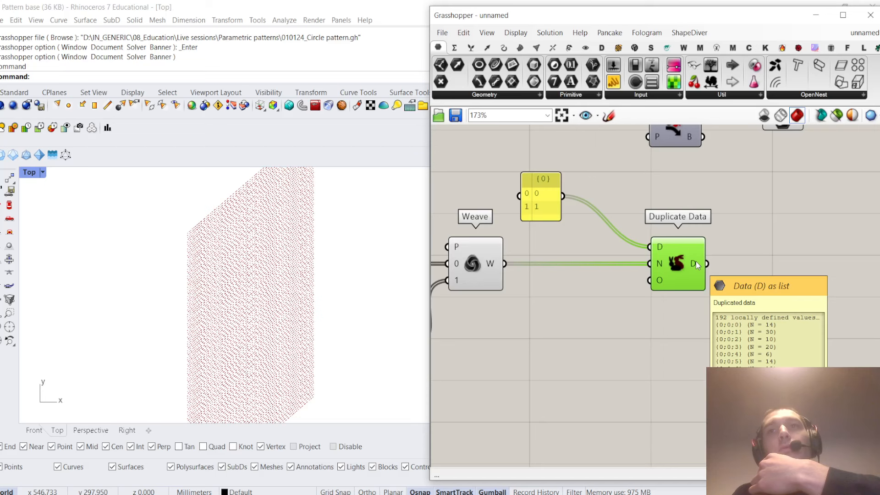
scroll(695, 261, up, 2)
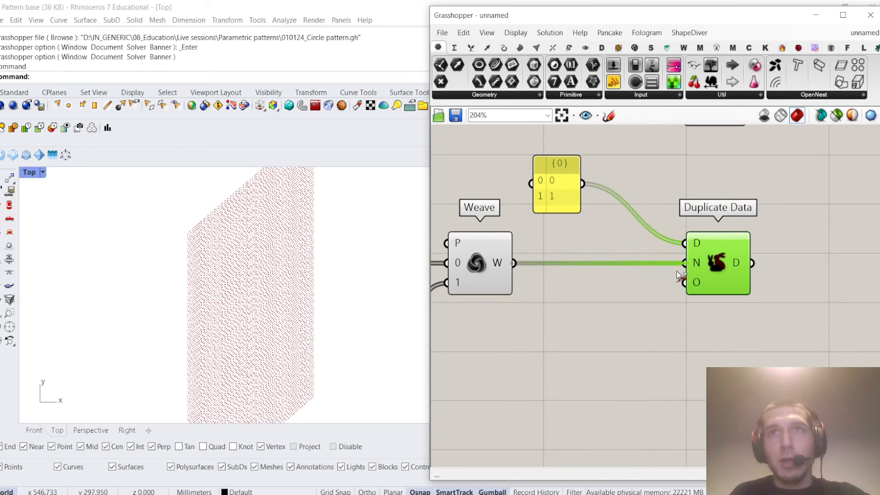
Disconnect Weave from Duplicate Data's number input and inspect the woven list
ctrl+drag(677, 271, 513, 263)
right_drag(599, 273, 676, 308)
mouse_move(577, 298)
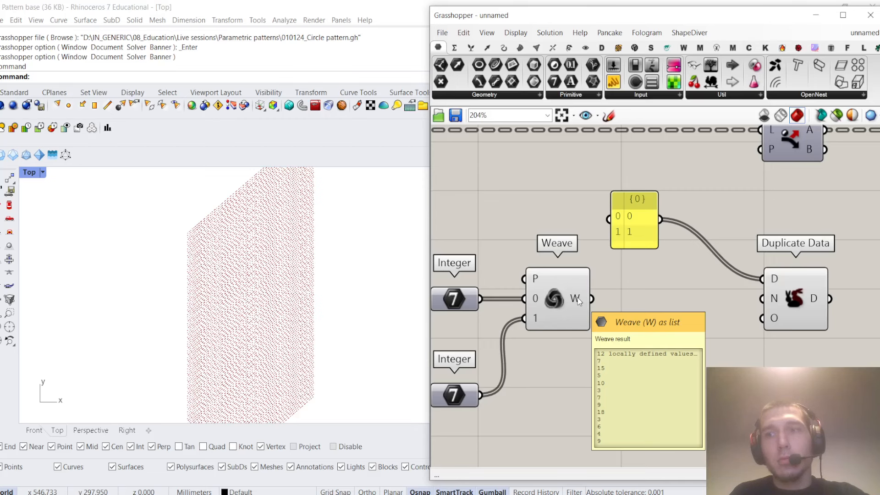
Move the 0/1 panel directly above Weave and Duplicate Data farther right to free space between them
scroll(656, 280, down, 5)
scroll(614, 290, up, 4)
right_drag(655, 278, 684, 280)
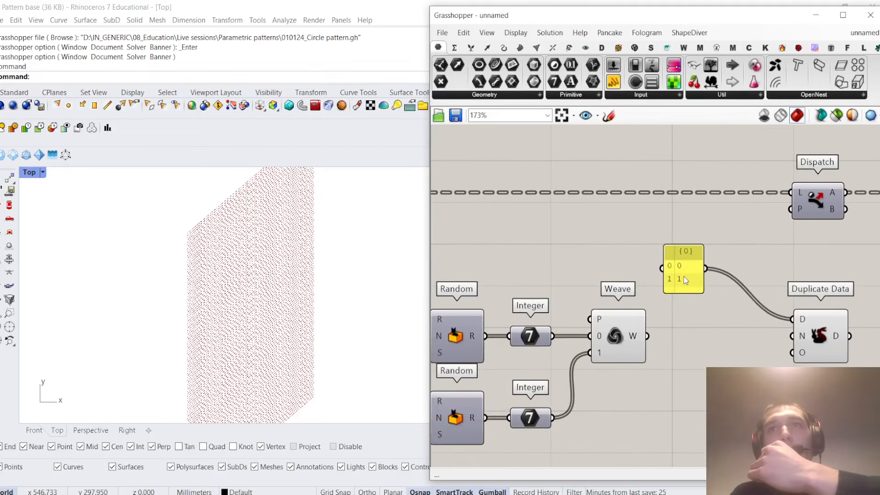
drag(684, 280, 647, 274)
scroll(678, 316, down, 3)
double_click(621, 310)
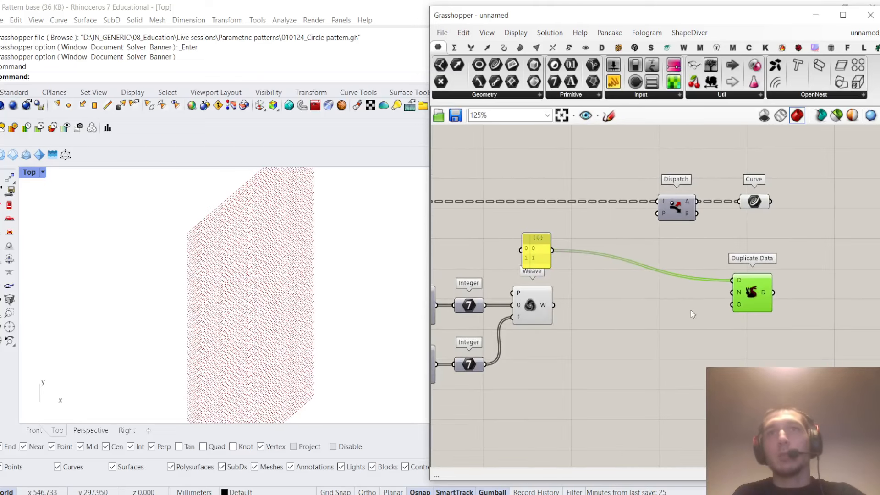
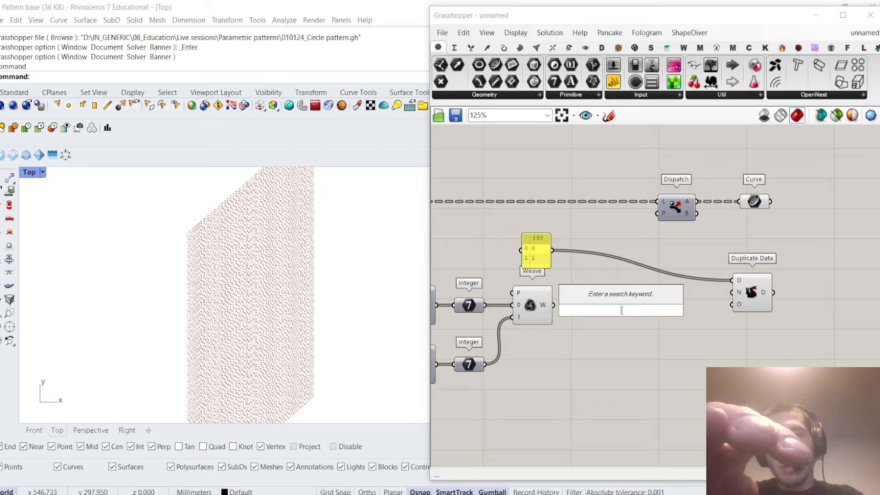
text(du)
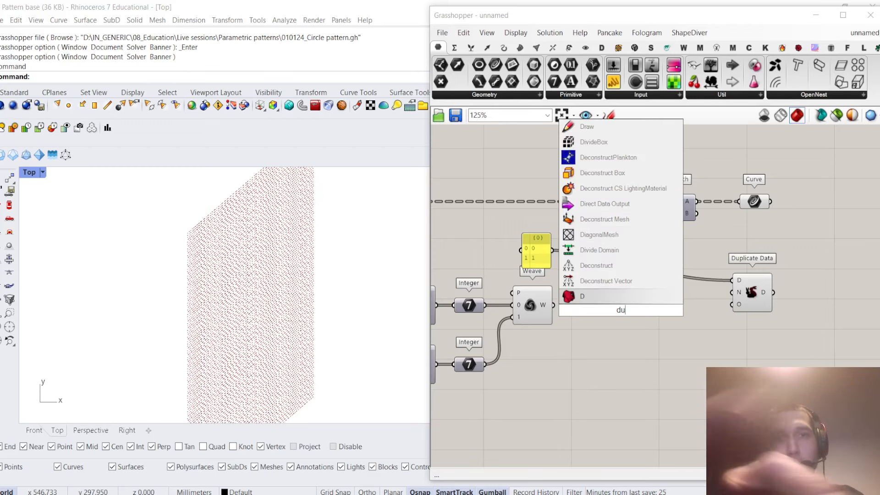
text(plicate data)
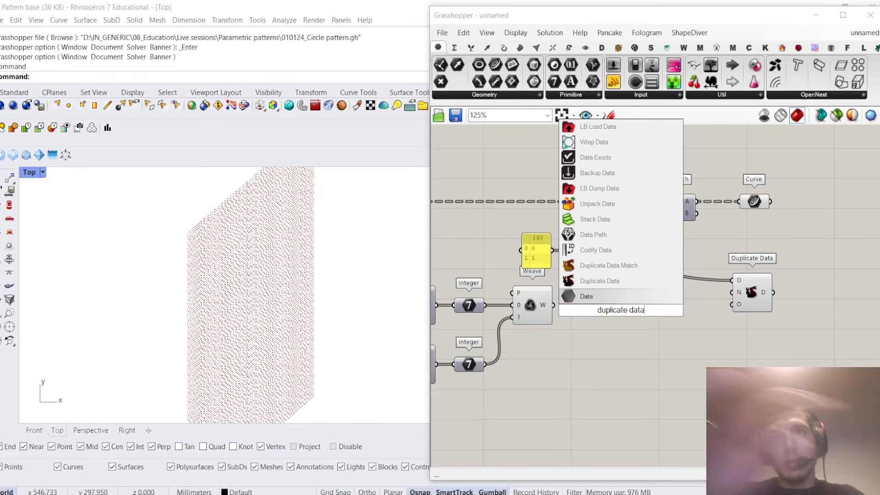
click(618, 282)
right_drag(550, 256, 655, 244)
scroll(655, 244, up, 3)
click(756, 318)
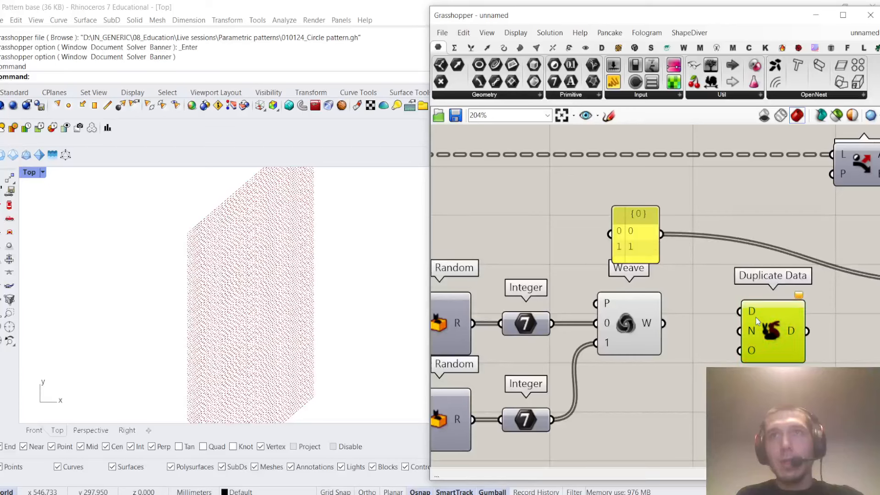
key(Delete)
Add a Repeat Data component between Weave and Duplicate Data
double_click(756, 318)
text(re)
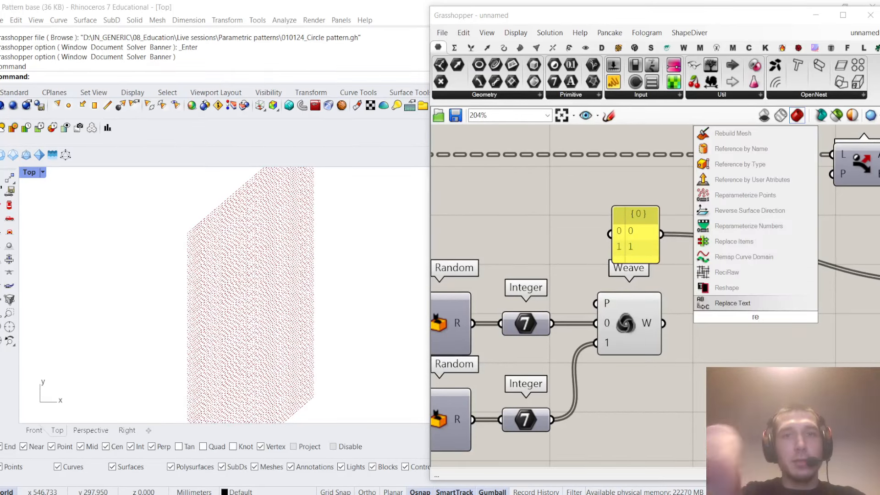
text(peat data)
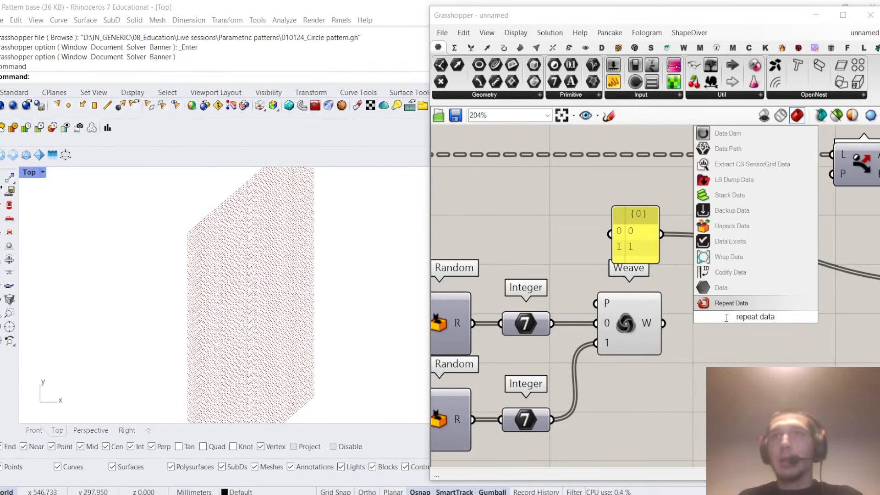
click(751, 304)
scroll(651, 306, down, 4)
right_drag(630, 313, 669, 313)
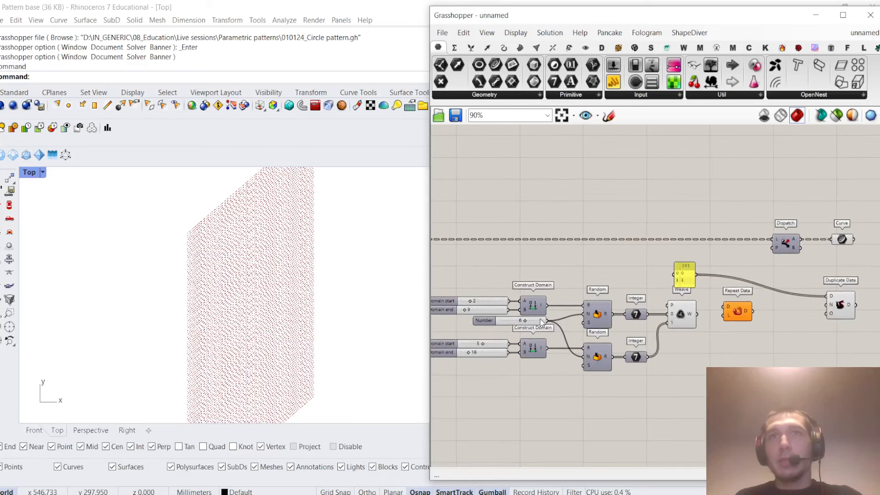
scroll(537, 325, up, 2)
Add a List Length component that measures the Weave output, wire it into Repeat Data's length, and feed the panel into Repeat Data's data input
double_click(629, 335)
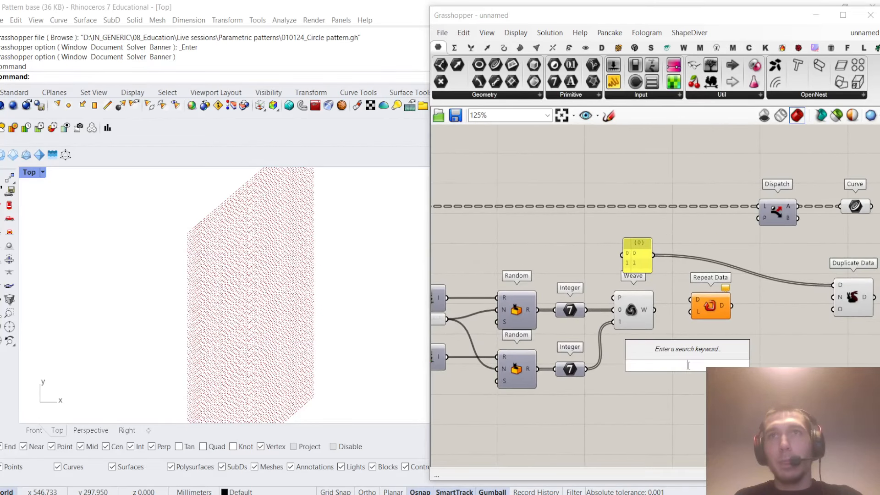
text(list e)
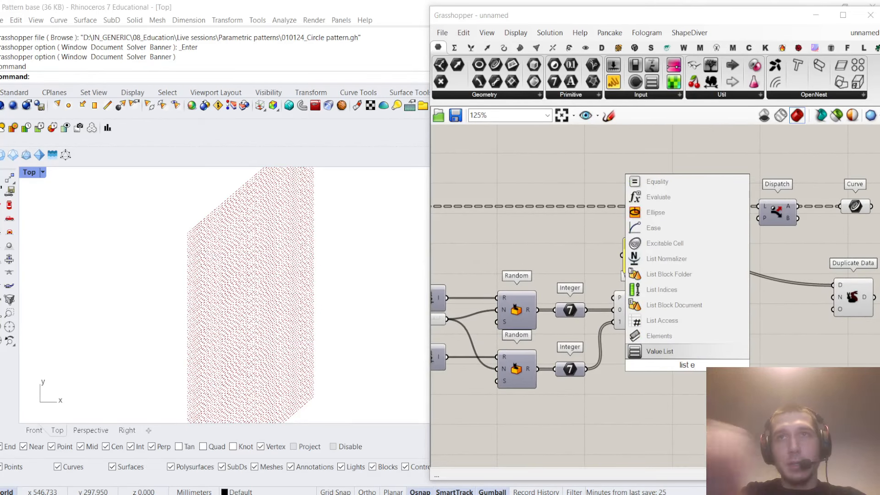
key(BackSpace)
text(length)
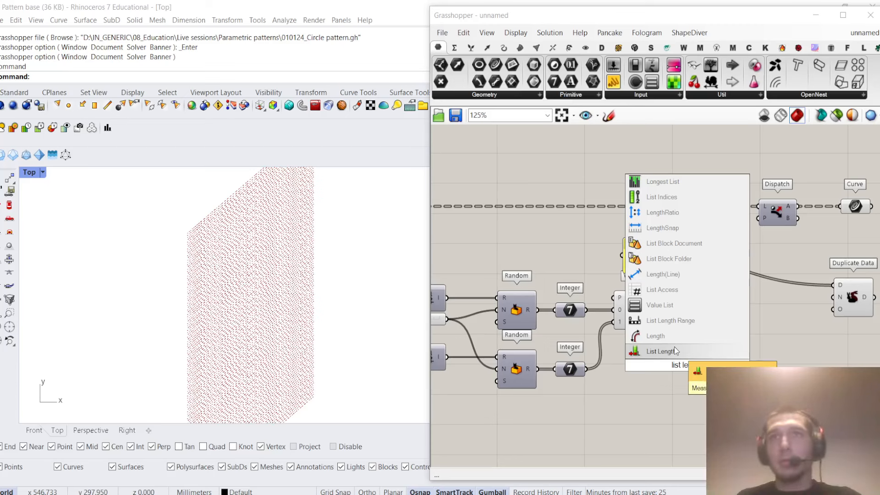
key(Return)
drag(674, 365, 734, 303)
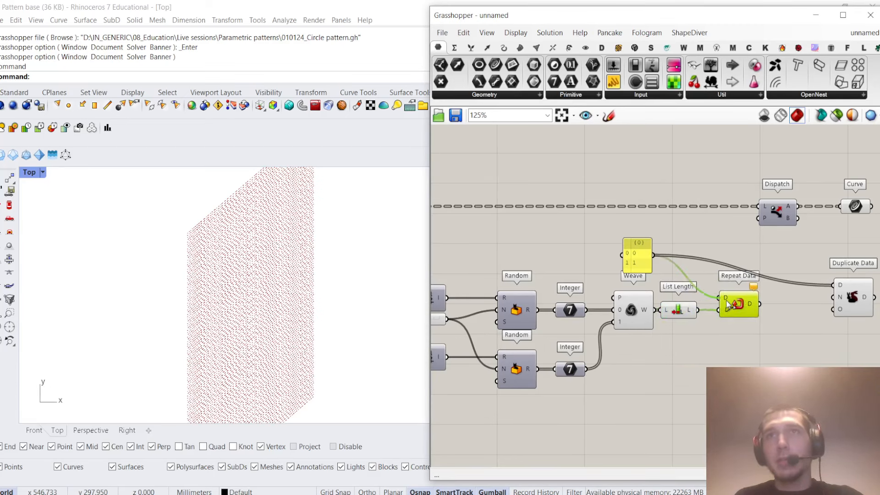
mouse_move(751, 307)
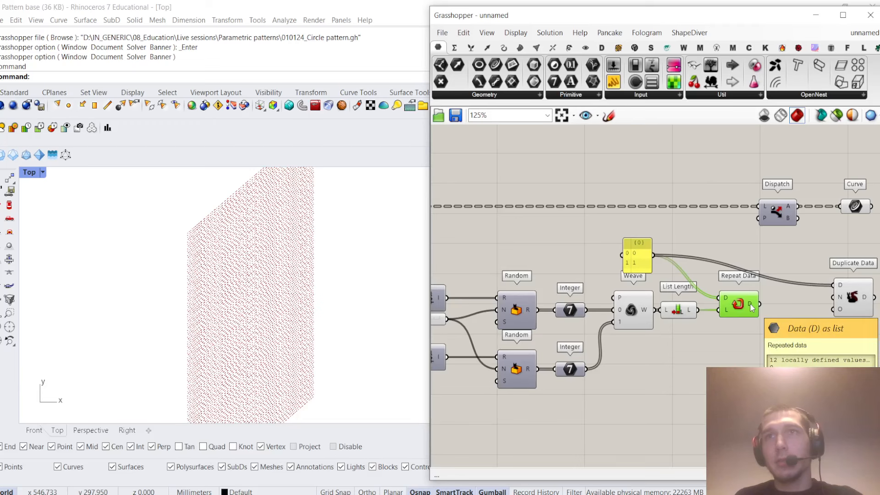
Replace the panel wire into Duplicate Data's data input with the Repeat Data output, and graft its data and number inputs
right_drag(751, 307, 671, 311)
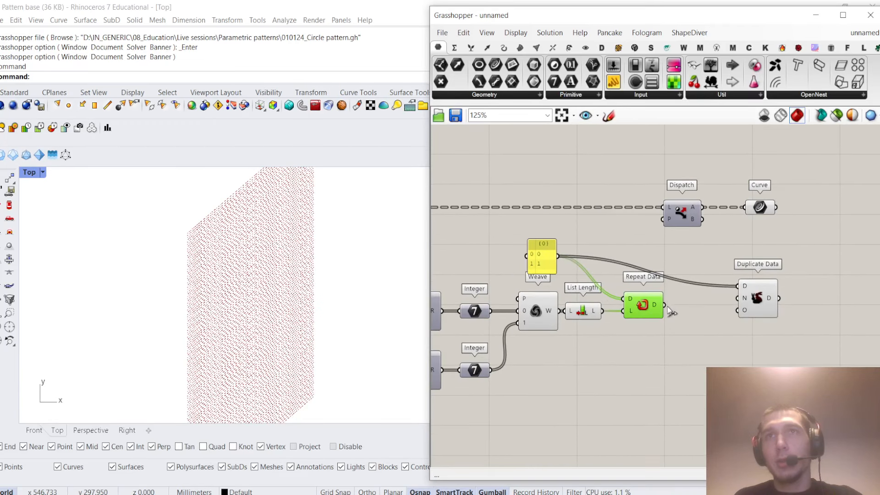
drag(758, 298, 770, 315)
right_click(759, 306)
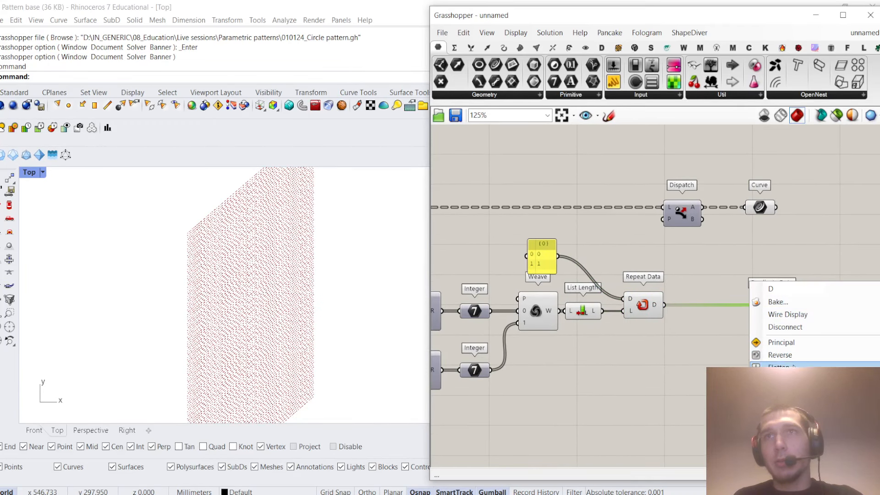
click(772, 364)
right_click(752, 321)
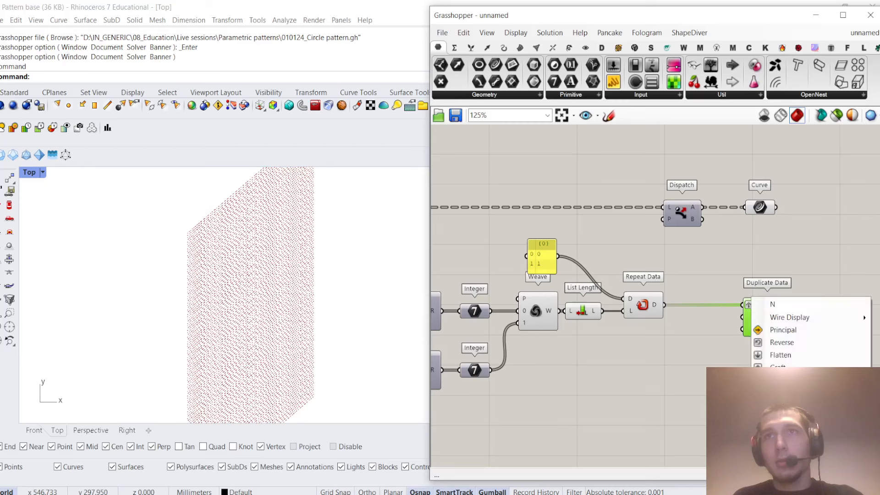
click(774, 363)
Move List Length and Repeat Data up, aligning Repeat Data's data input with the panel's output
drag(669, 329, 587, 284)
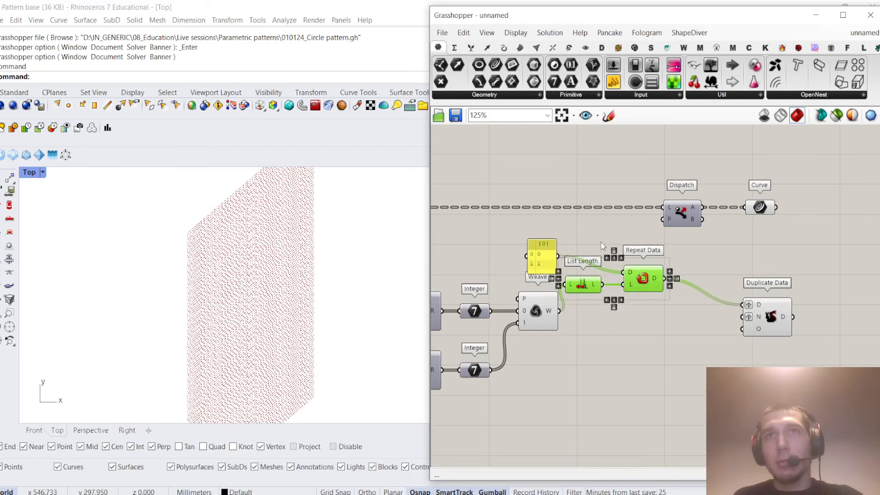
click(641, 277)
drag(641, 277, 647, 262)
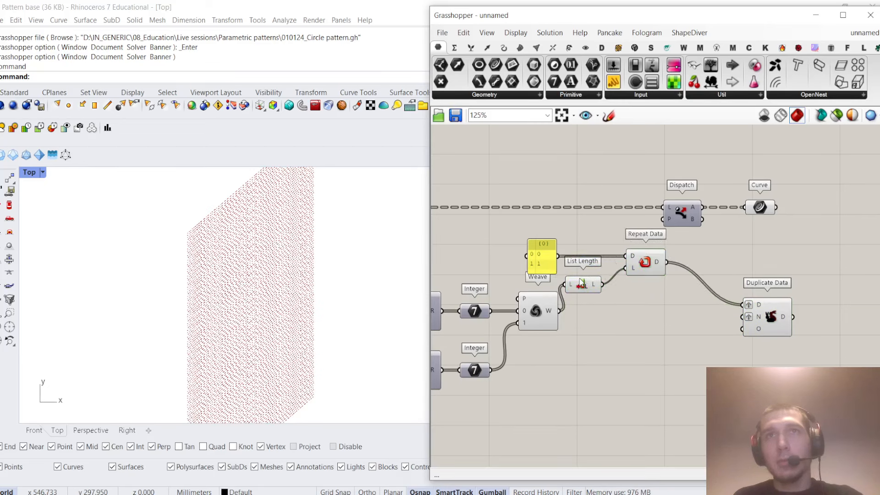
Align List Length with Repeat Data's length input, wire the Weave output into Duplicate Data's number input, and move Duplicate Data level with Weave
drag(581, 284, 596, 267)
click(561, 311)
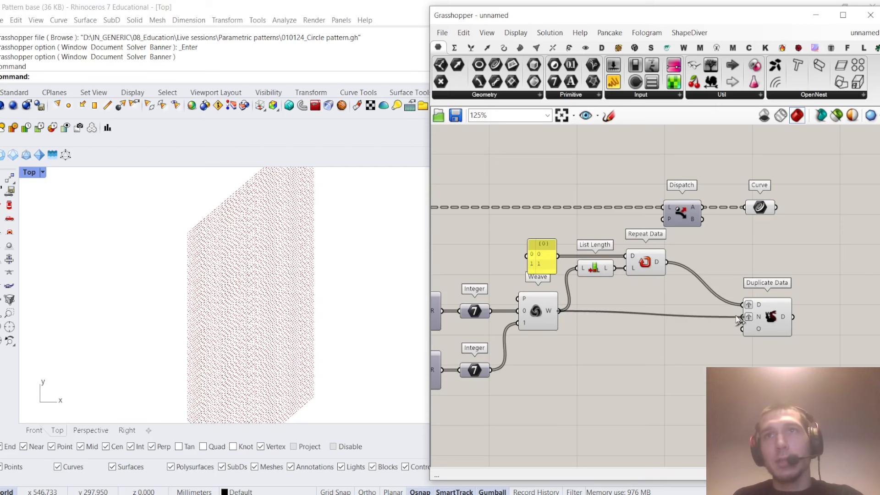
drag(780, 319, 739, 312)
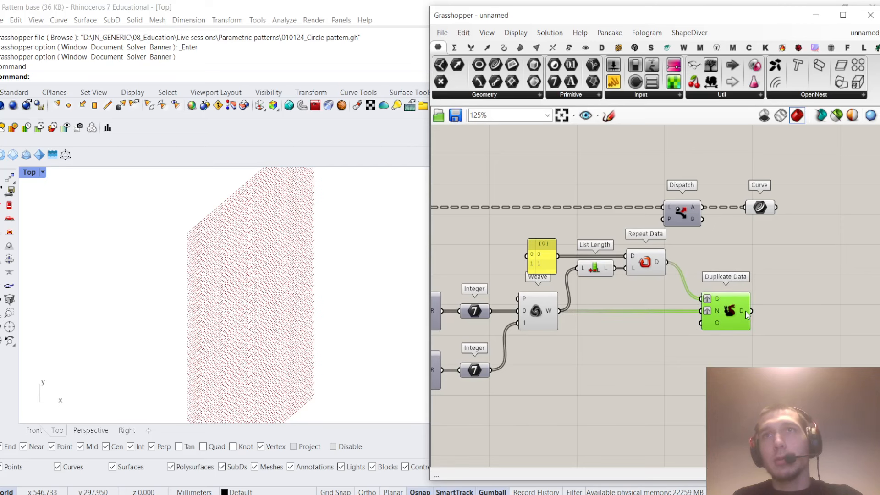
Move the Dispatch and Curve components further along to make room after Duplicate Data
right_drag(755, 299, 625, 337)
drag(687, 273, 527, 231)
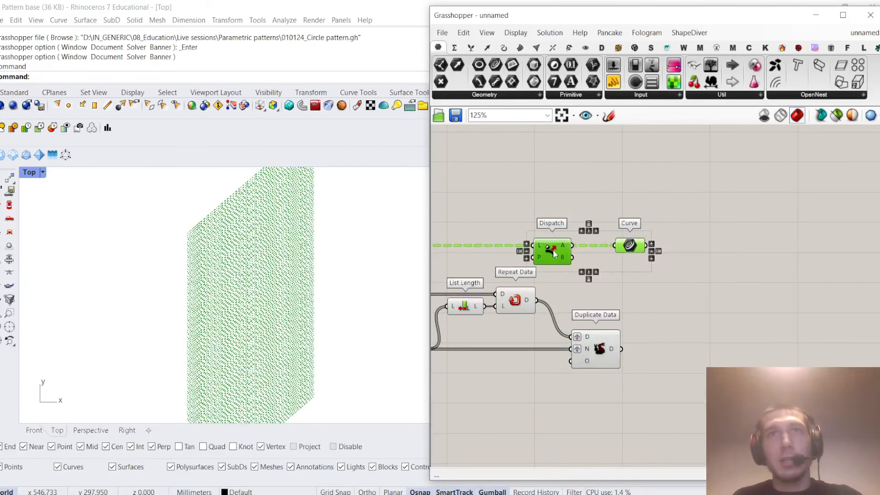
drag(554, 257, 729, 258)
click(668, 320)
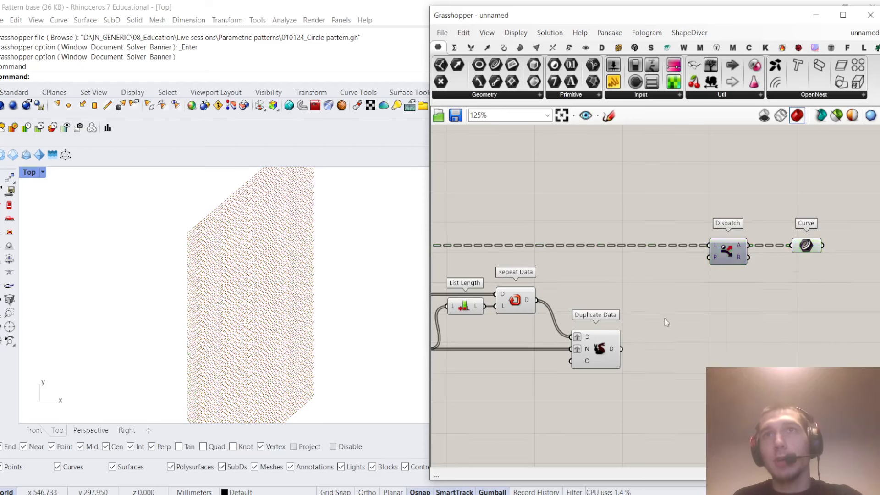
Add a Shift Paths component between Duplicate Data and Dispatch
scroll(630, 336, up, 2)
mouse_move(618, 327)
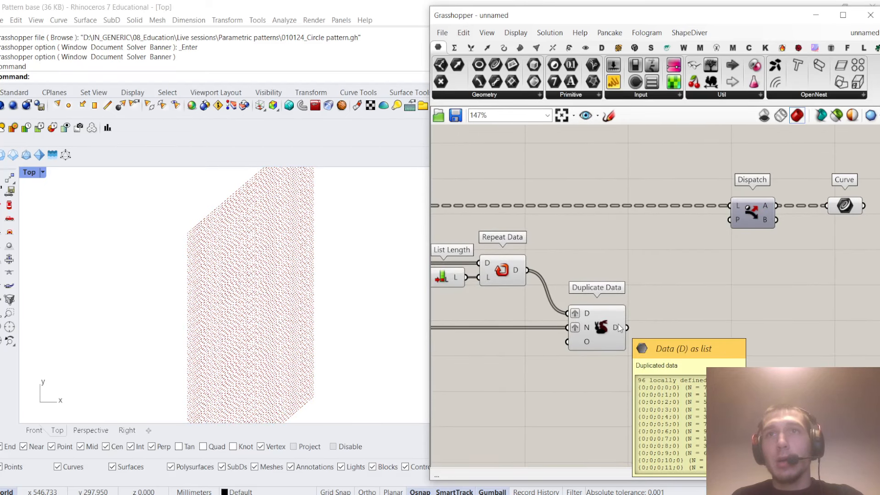
double_click(670, 284)
text(shi)
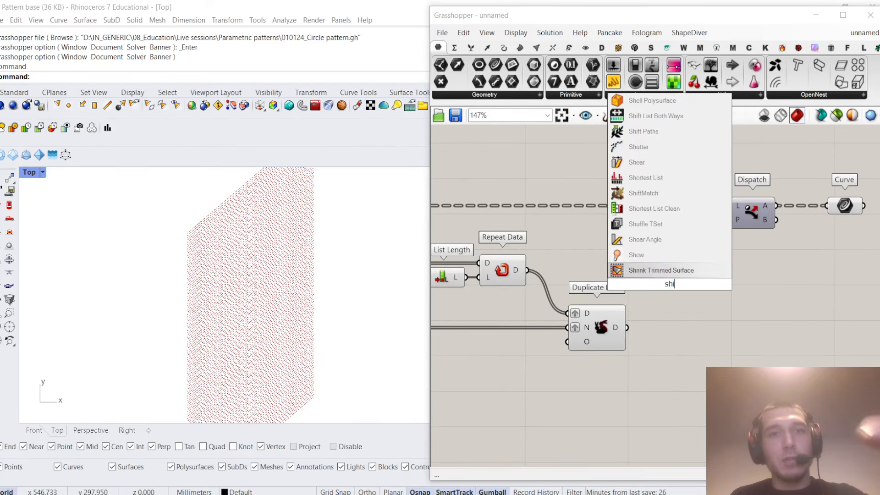
text(ft paths)
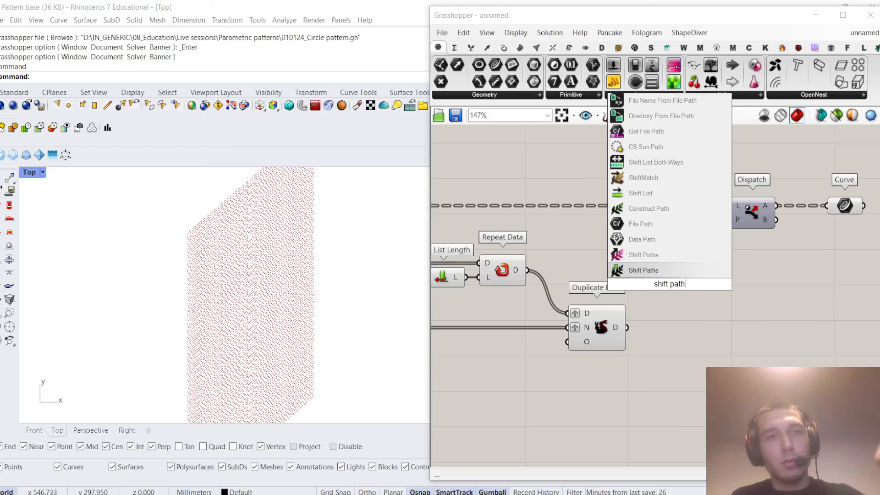
click(658, 273)
Simplify the Duplicate Data output, wire it into Shift Paths' data input, and align Shift Paths beside Duplicate Data
scroll(631, 333, up, 2)
right_click(622, 330)
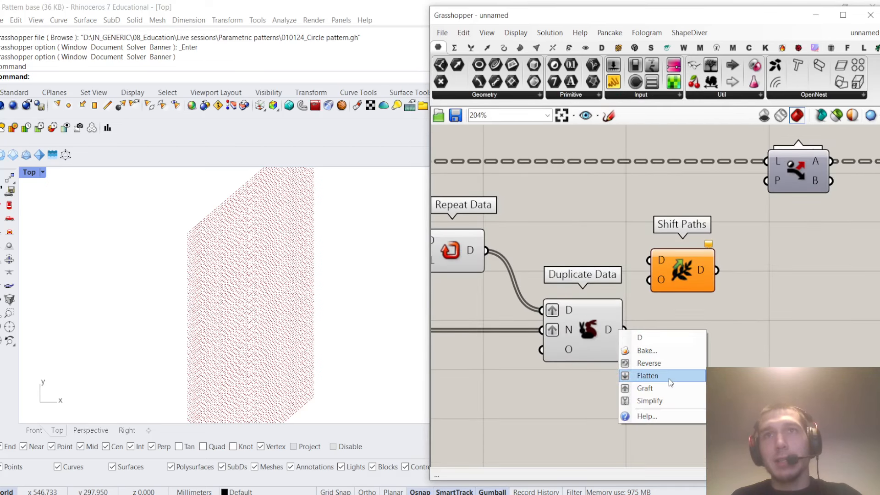
click(649, 400)
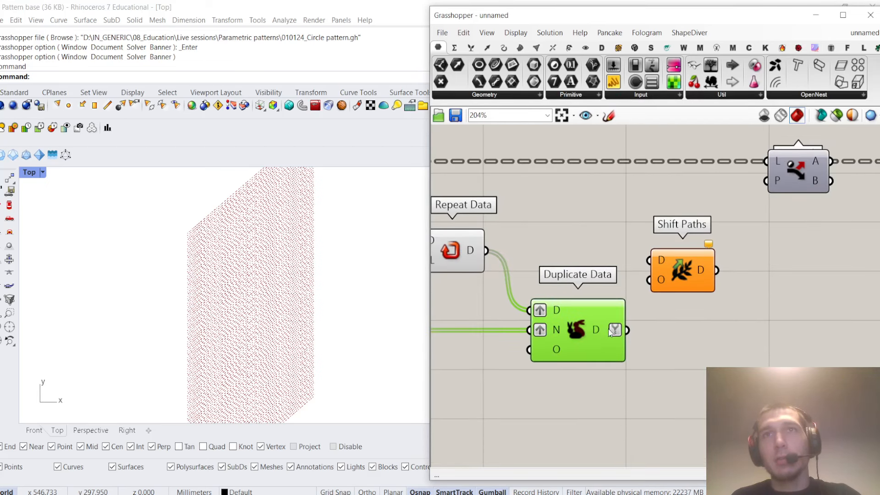
mouse_move(601, 328)
mouse_move(627, 329)
mouse_down()
mouse_move(653, 249)
mouse_move(648, 260)
mouse_up()
drag(686, 264, 707, 333)
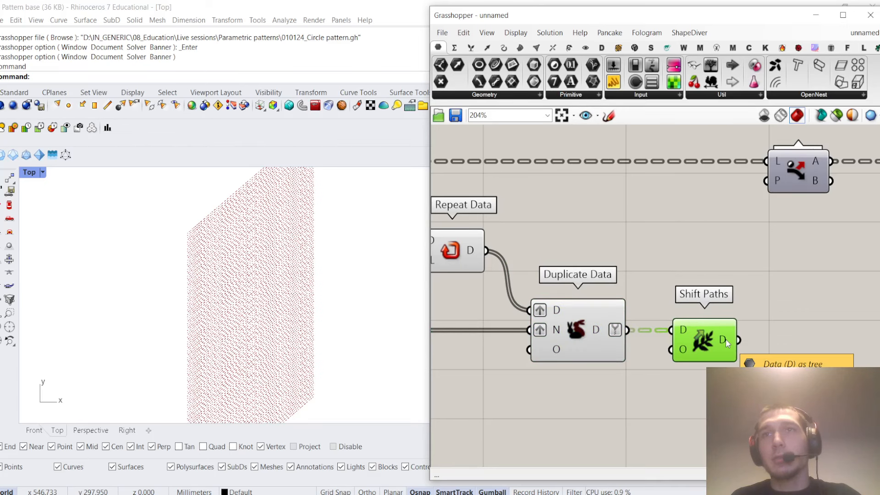
Connect the Shift Paths output to Dispatch's pattern input
scroll(669, 311, down, 2)
drag(656, 348, 676, 233)
scroll(623, 288, down, 3)
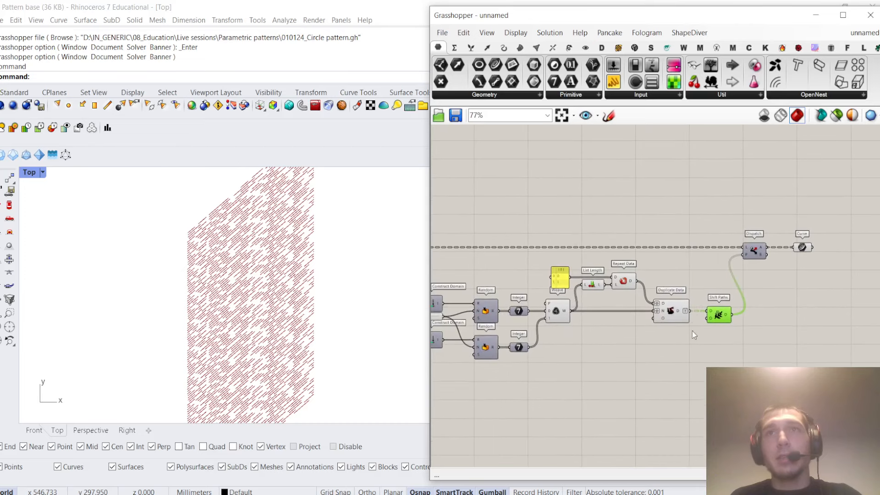
Disable the preview of the components from the panel and Weave through Shift Paths
drag(716, 362, 543, 254)
right_click(554, 206)
click(574, 224)
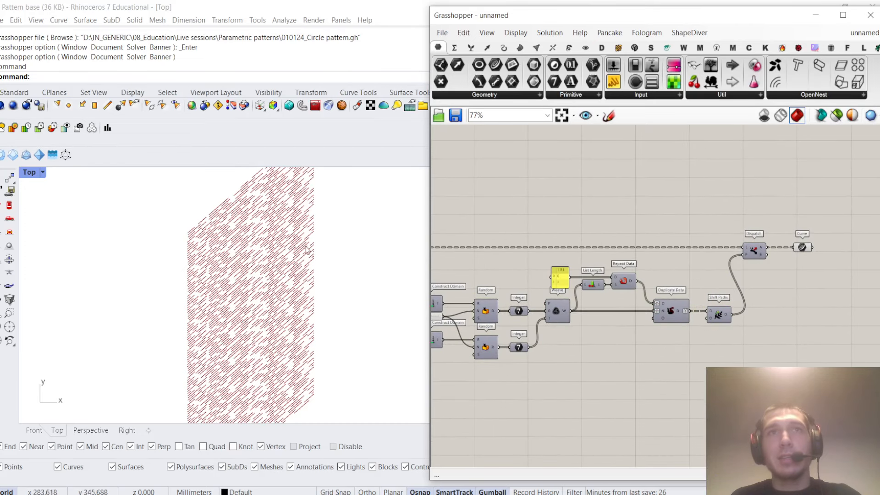
Set the lower random-integer domain to start at 8 and end at 35
scroll(307, 252, down, 2)
scroll(309, 266, up, 3)
scroll(312, 281, down, 4)
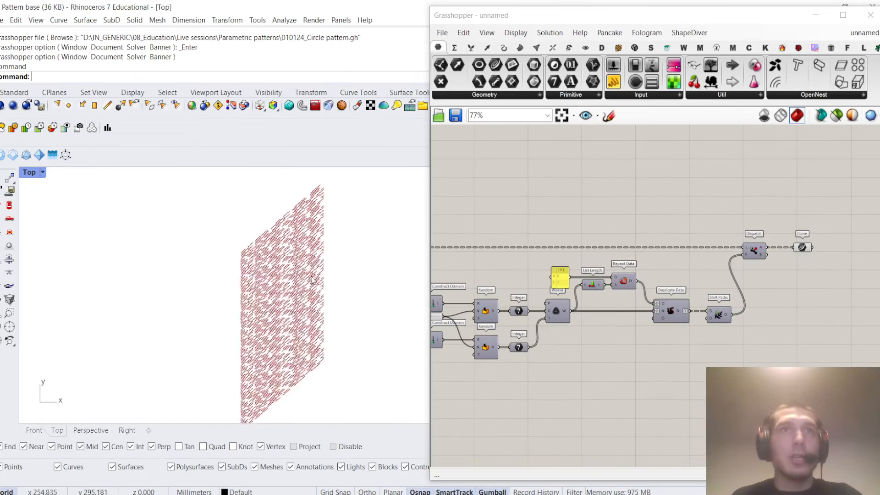
scroll(312, 280, up, 2)
right_drag(440, 298, 609, 263)
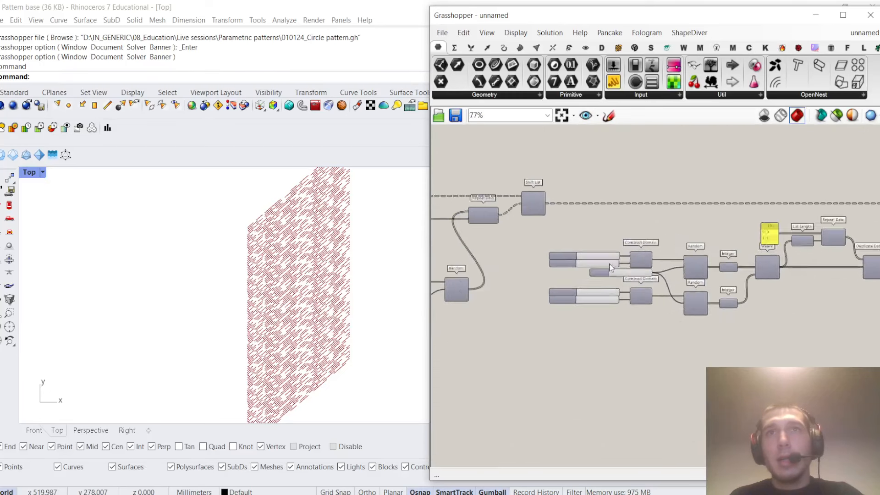
scroll(609, 265, up, 4)
scroll(579, 326, up, 2)
drag(597, 320, 623, 321)
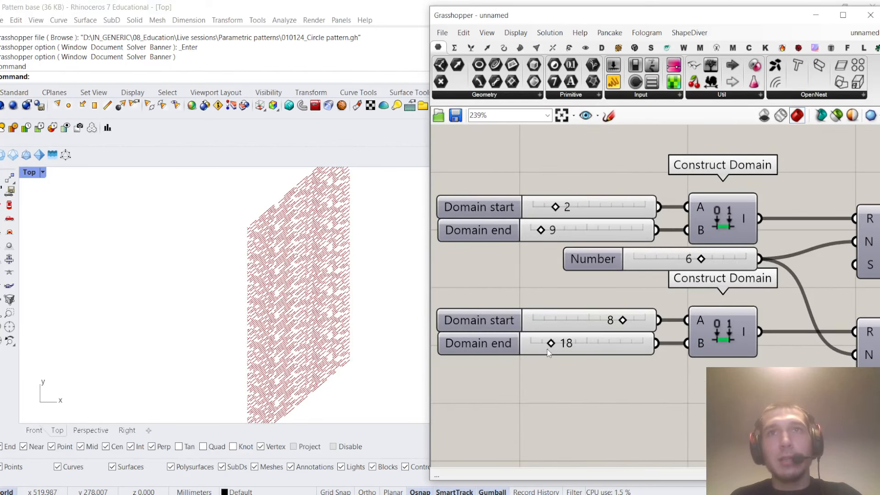
drag(551, 344, 570, 344)
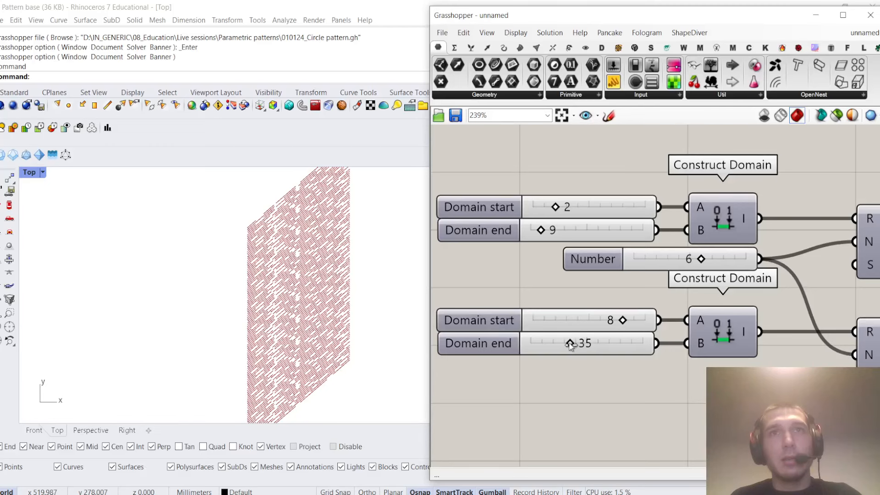
Swap the two Construct Domain outputs between the range inputs of the two Random components feeding Weave
scroll(555, 330, down, 5)
scroll(662, 296, up, 4)
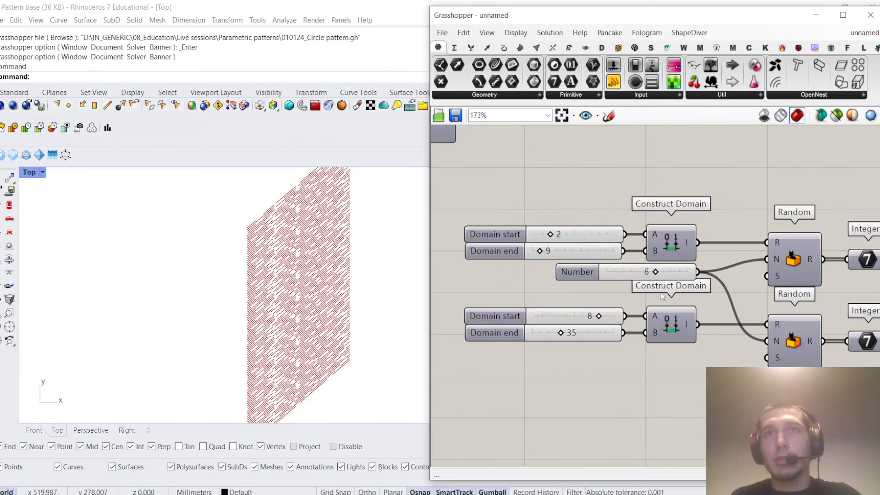
ctrl+drag(766, 332, 697, 326)
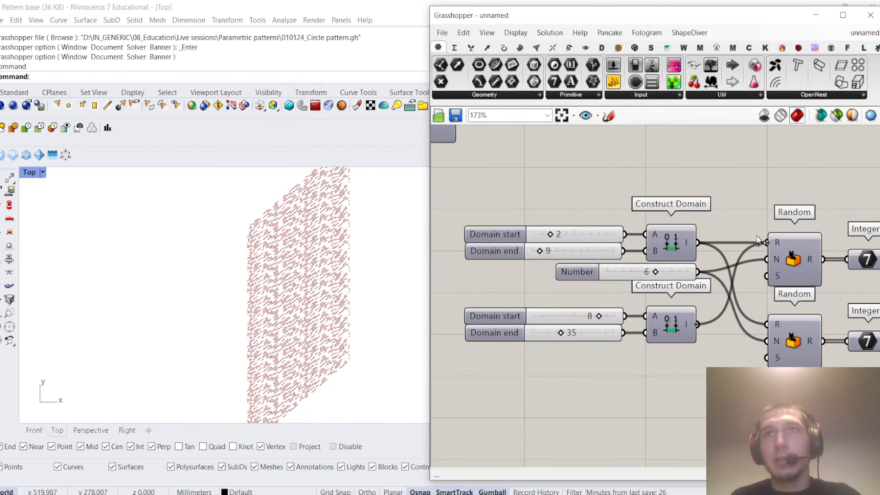
ctrl+drag(758, 240, 767, 243)
Exchange the positions of the two Construct Domain groups with their sliders so each sits level with its Random component
drag(649, 338, 682, 191)
click(703, 242)
drag(706, 254, 461, 222)
drag(662, 238, 663, 320)
click(699, 219)
drag(700, 219, 458, 167)
drag(671, 188, 671, 239)
click(715, 215)
Set the end of the domain starting at 8 to 17 and inspect the dashed pattern in the Top viewport
scroll(573, 251, up, 3)
drag(558, 253, 533, 253)
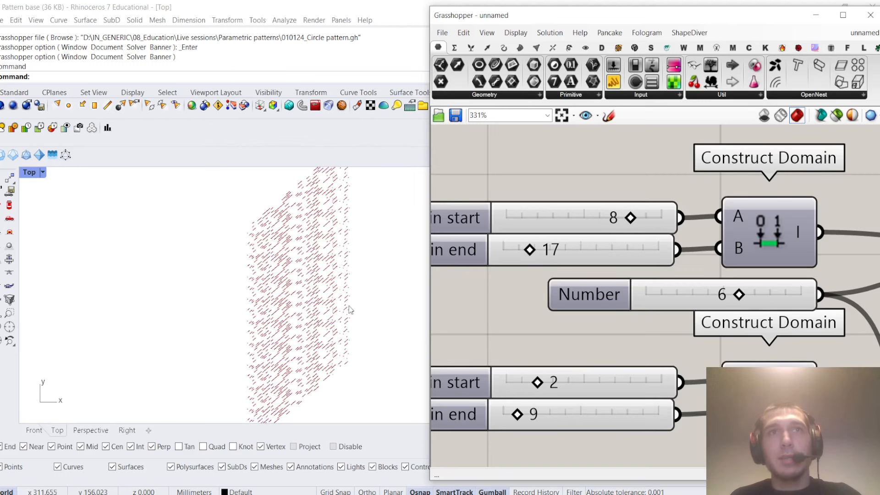
scroll(575, 327, down, 3)
scroll(292, 299, down, 6)
scroll(291, 299, up, 6)
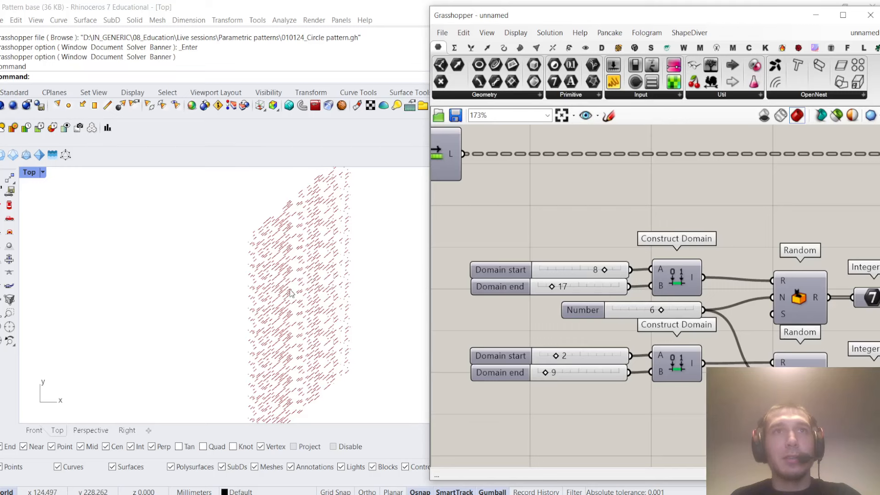
scroll(287, 288, up, 3)
scroll(299, 266, down, 3)
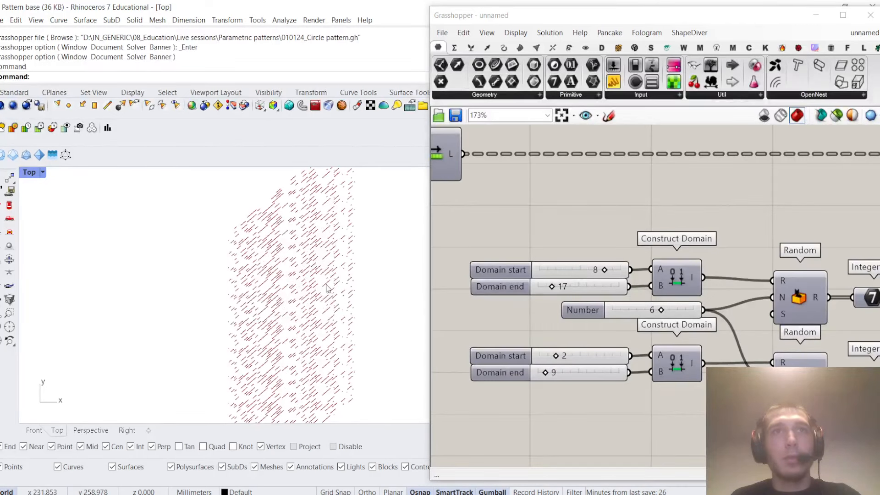
Set the domain end to 50 for the random values that drive Shift List
scroll(552, 343, down, 4)
scroll(616, 289, up, 6)
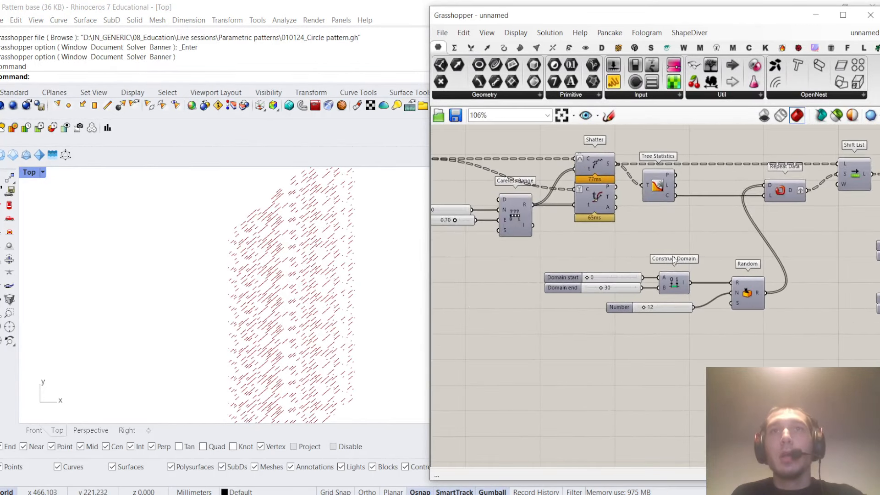
scroll(600, 284, up, 2)
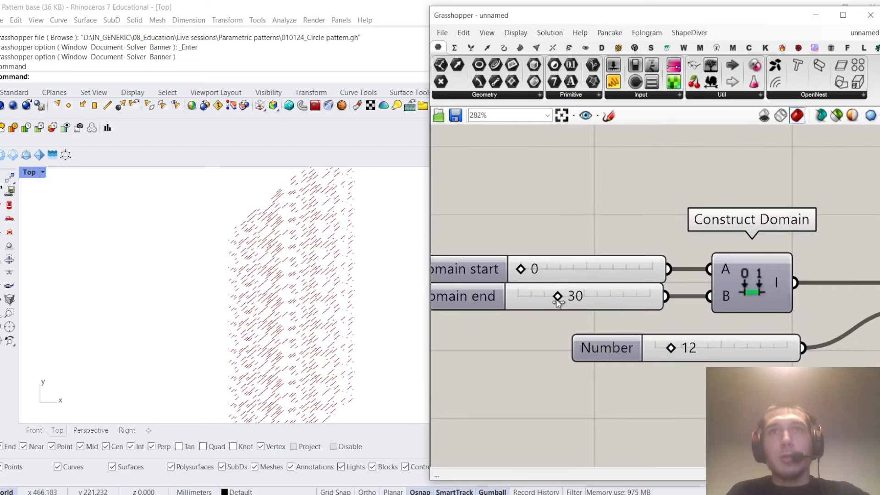
drag(557, 301, 584, 310)
scroll(585, 290, down, 6)
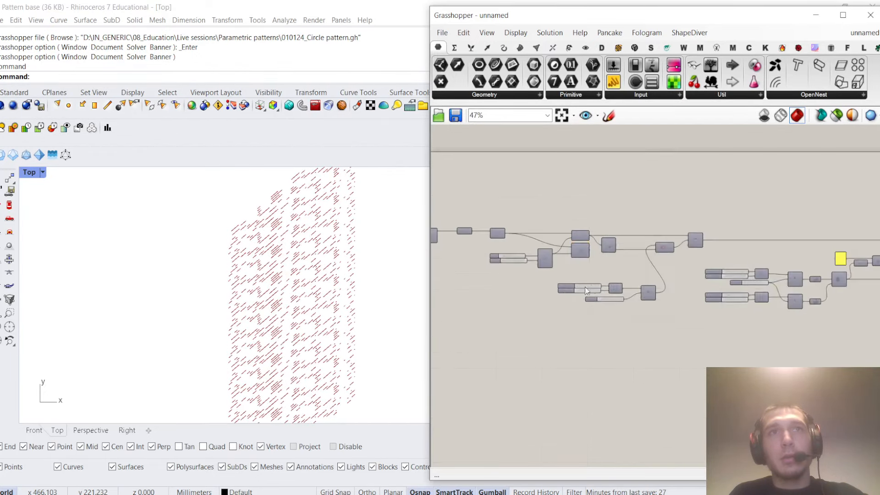
Set the number of random values that drive Shift List to 54
right_drag(762, 286, 735, 291)
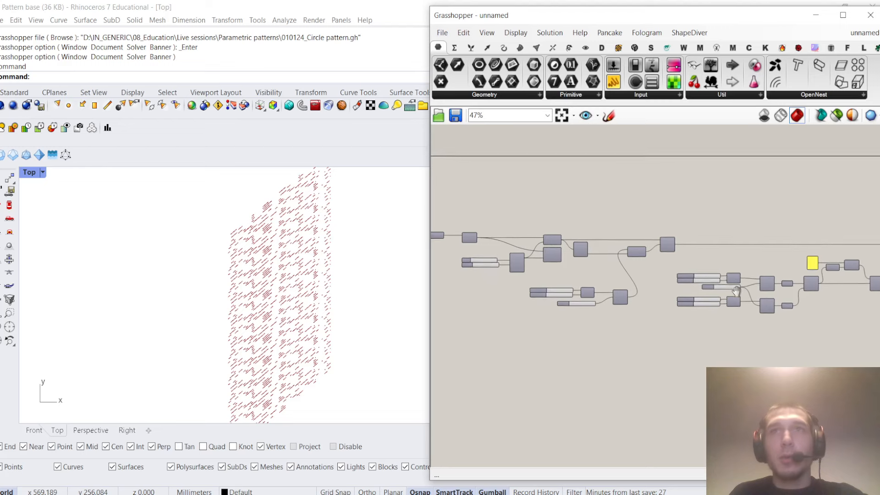
scroll(734, 290, up, 4)
right_drag(587, 298, 645, 294)
right_drag(742, 271, 650, 273)
scroll(650, 273, up, 3)
scroll(627, 274, down, 4)
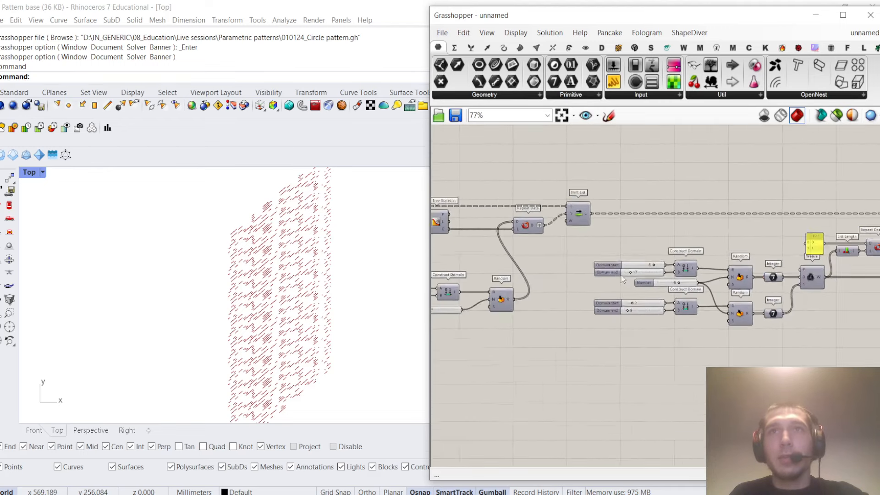
right_drag(480, 300, 580, 290)
scroll(581, 290, up, 3)
right_drag(514, 294, 584, 299)
scroll(562, 305, up, 2)
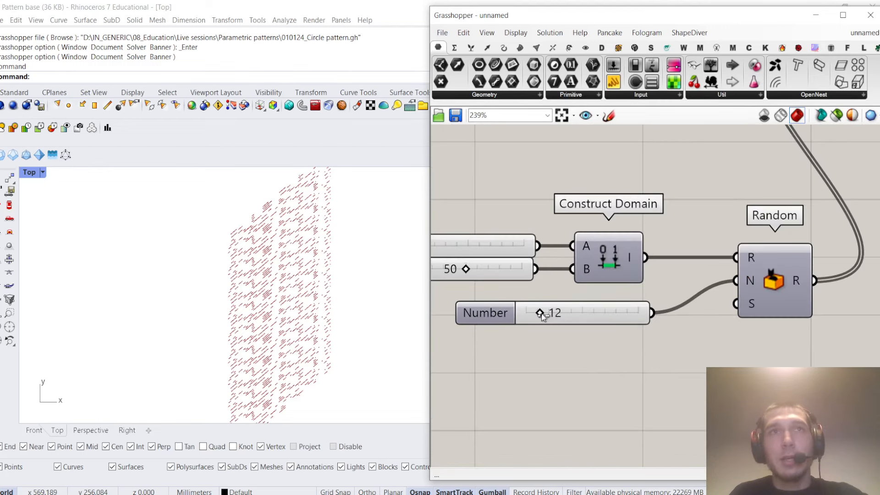
drag(542, 316, 557, 328)
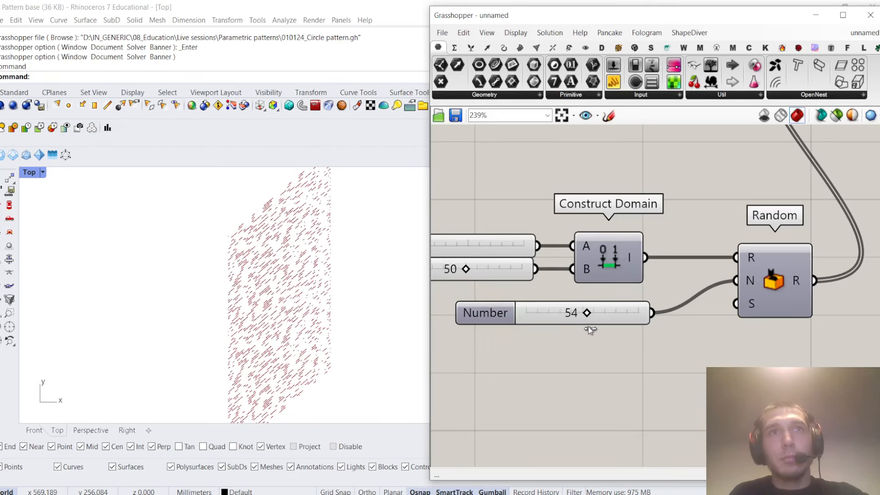
Set the Number slider feeding the Random component's N input to 20
mouse_move(562, 328)
mouse_down()
mouse_move(631, 329)
mouse_move(545, 338)
mouse_move(553, 337)
mouse_up()
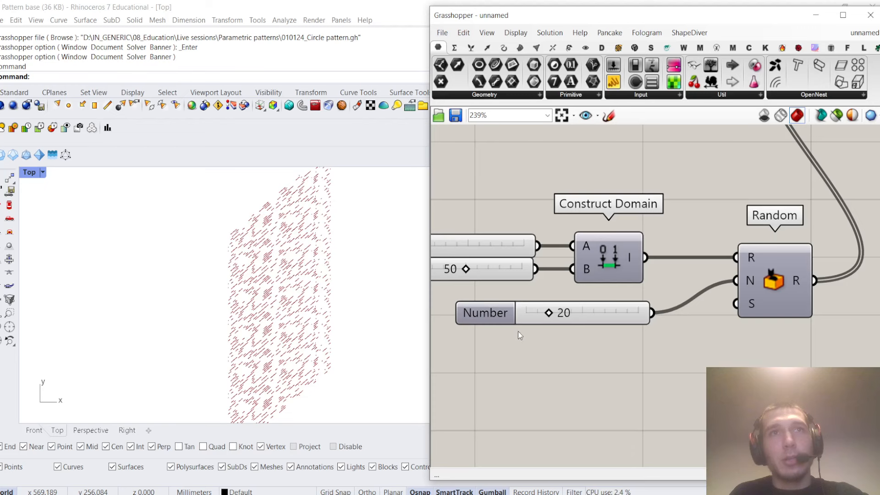
scroll(262, 297, down, 2)
scroll(556, 280, down, 7)
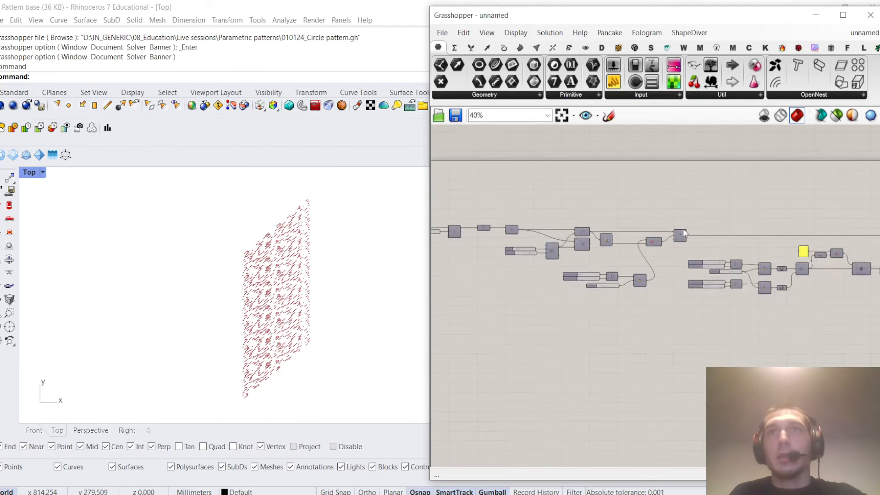
scroll(494, 296, up, 4)
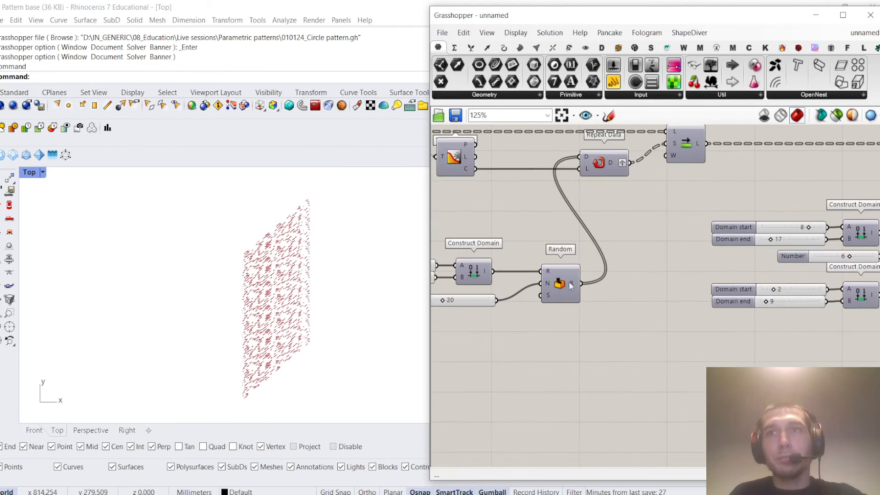
scroll(619, 270, down, 4)
scroll(701, 249, up, 7)
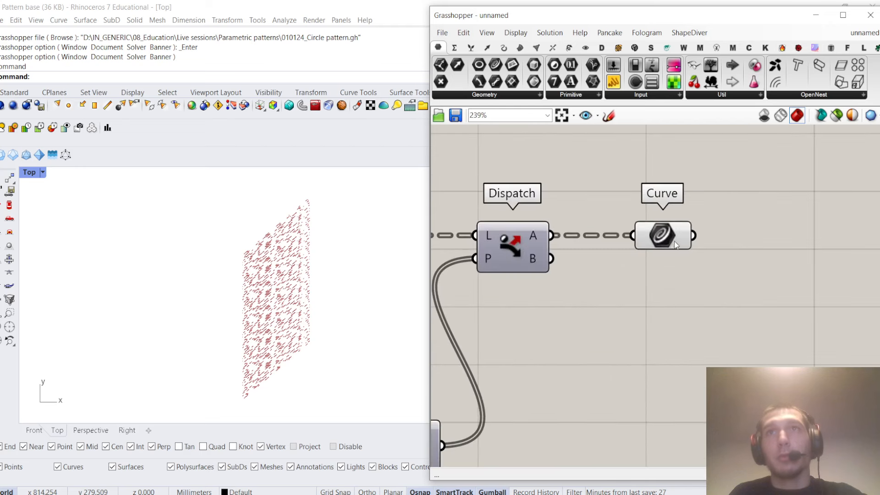
click(670, 236)
click(744, 236)
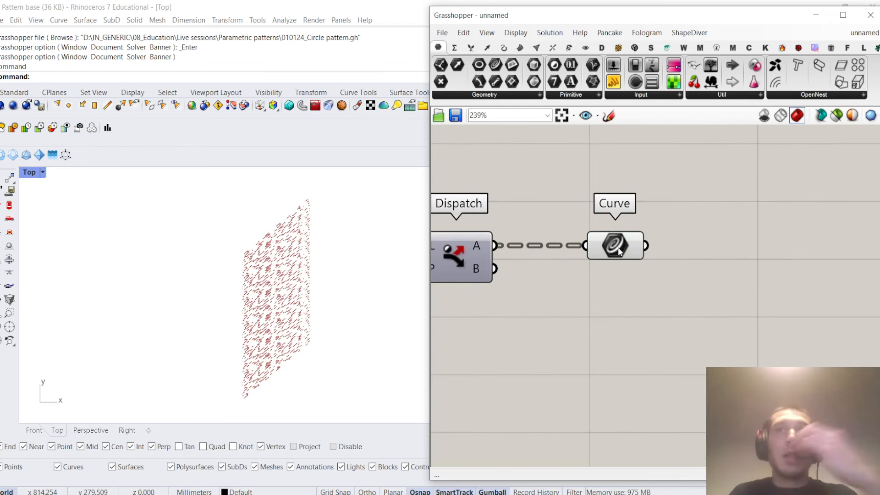
Move the Point component fed by the Square grid's points below the graph and flatten its input
scroll(717, 238, down, 10)
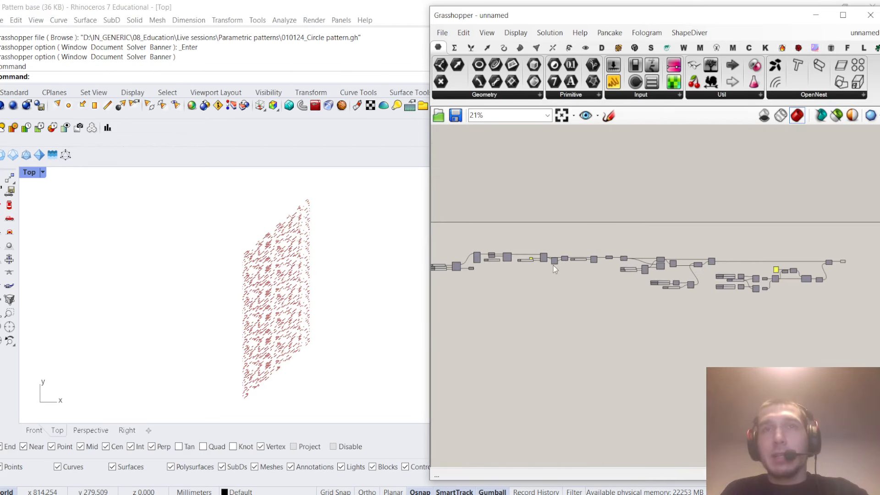
scroll(554, 269, up, 6)
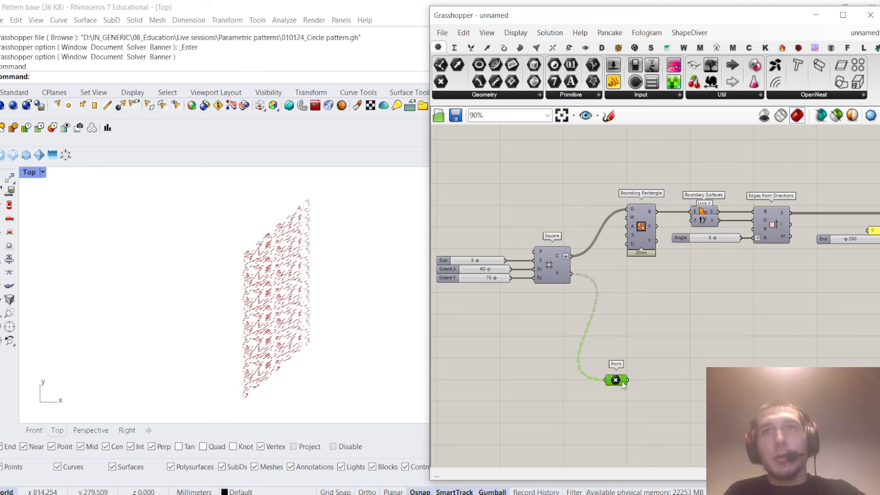
right_drag(623, 384, 616, 302)
scroll(617, 303, up, 3)
right_click(609, 300)
click(646, 357)
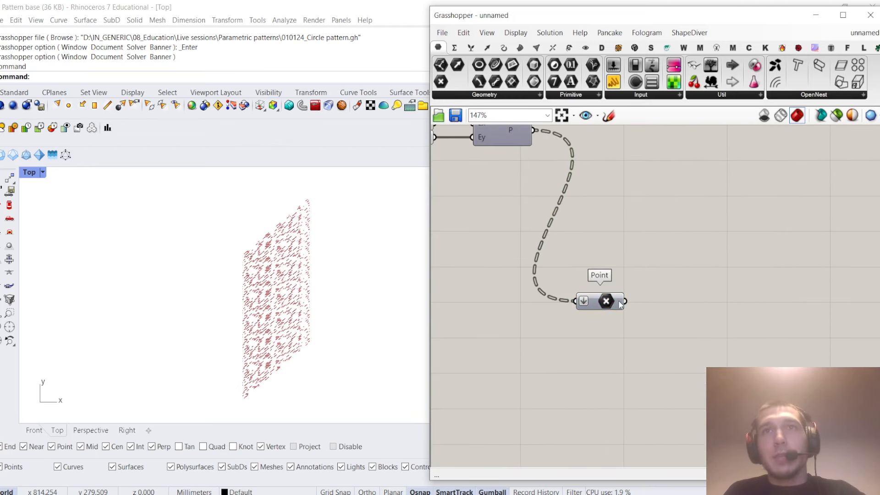
Examine the Point component's grid points against the dashed line pattern in the Top viewport
click(618, 301)
right_click(656, 274)
click(679, 281)
scroll(277, 289, up, 3)
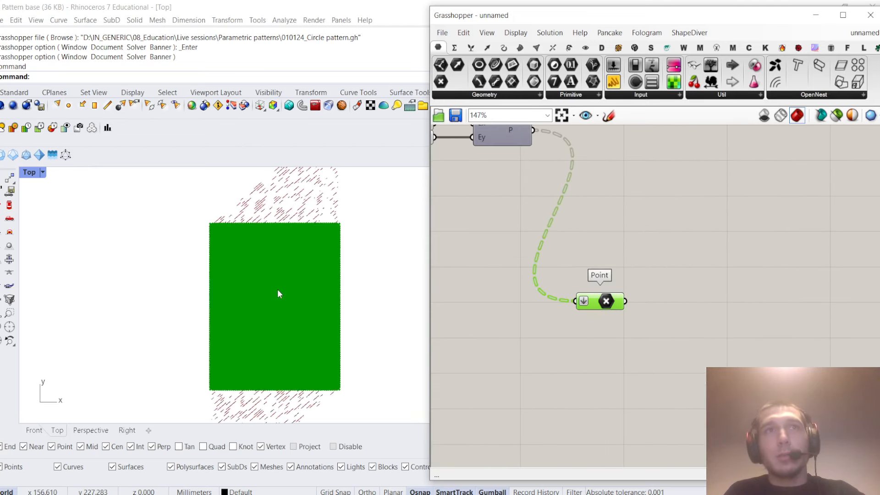
scroll(440, 280, down, 1)
right_click(665, 259)
click(680, 276)
double_click(681, 276)
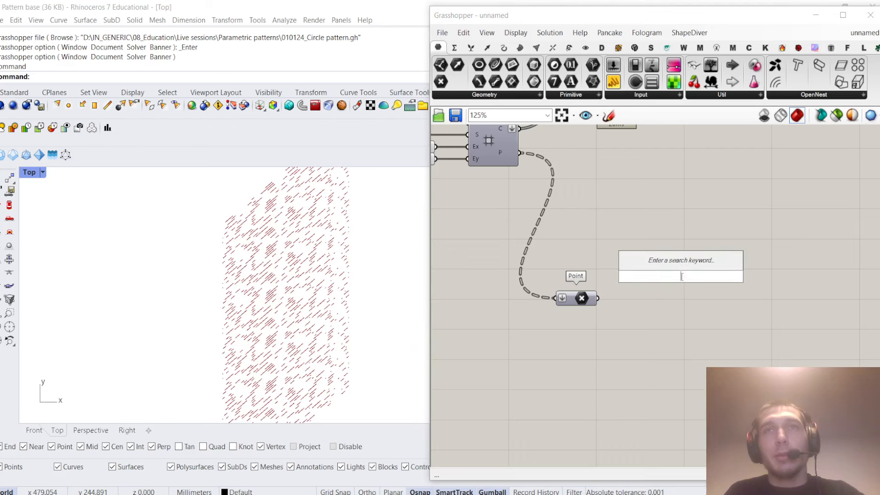
click(678, 265)
Examine the Bounding Rectangle's outline against the line pattern in the Top viewport
scroll(678, 264, down, 7)
right_drag(690, 246, 642, 273)
scroll(597, 263, up, 6)
click(630, 209)
right_click(651, 268)
click(670, 276)
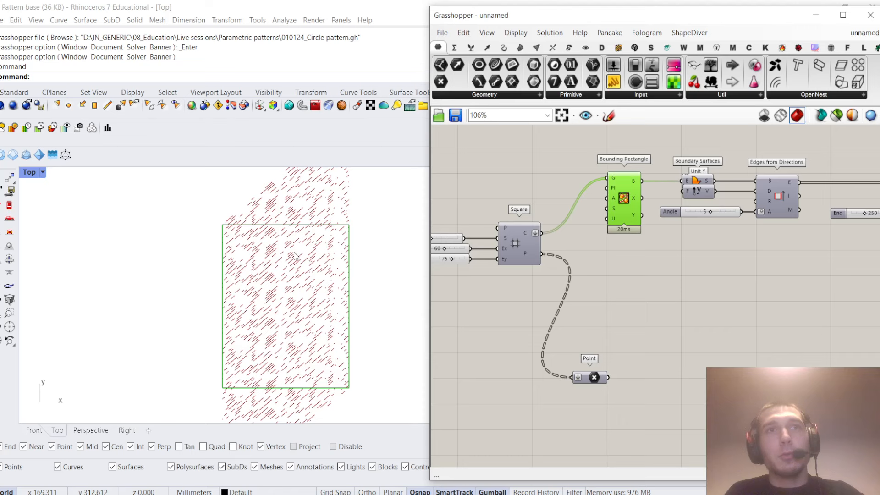
right_click(609, 257)
click(628, 276)
Add a Pull Point component beside the Point component and connect the flattened points to its P input
double_click(710, 298)
text(p)
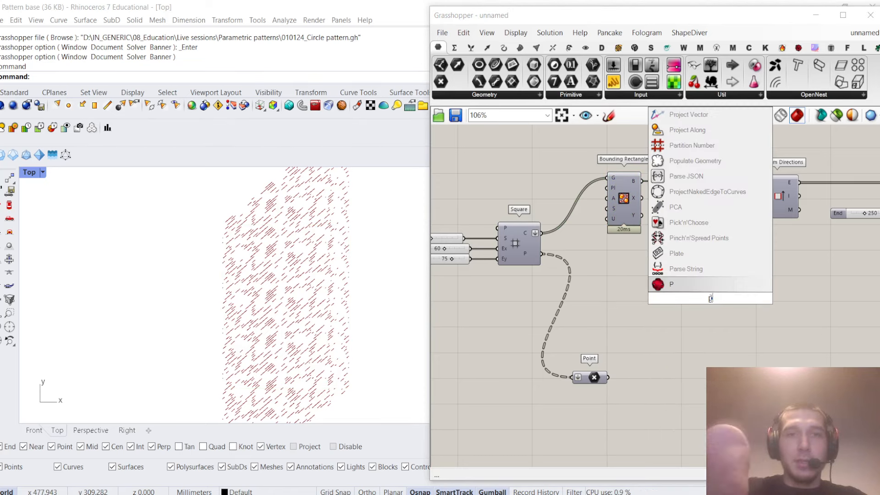
text(ull point)
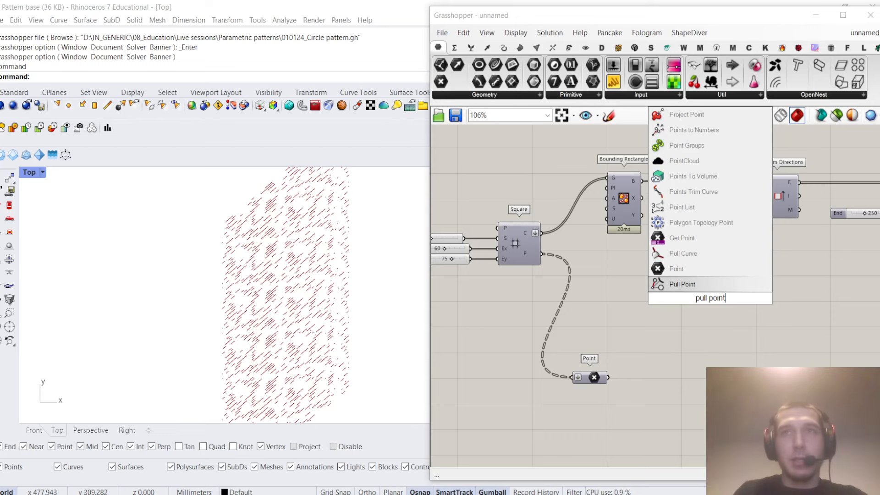
key(Return)
drag(697, 293, 712, 369)
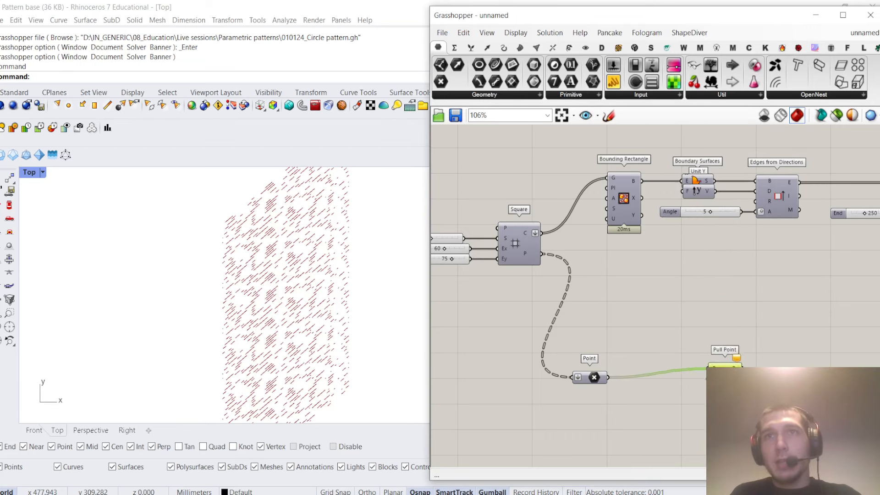
Move the Point and Pull Point components together further down, away from the main graph
scroll(613, 345, down, 8)
scroll(516, 314, up, 8)
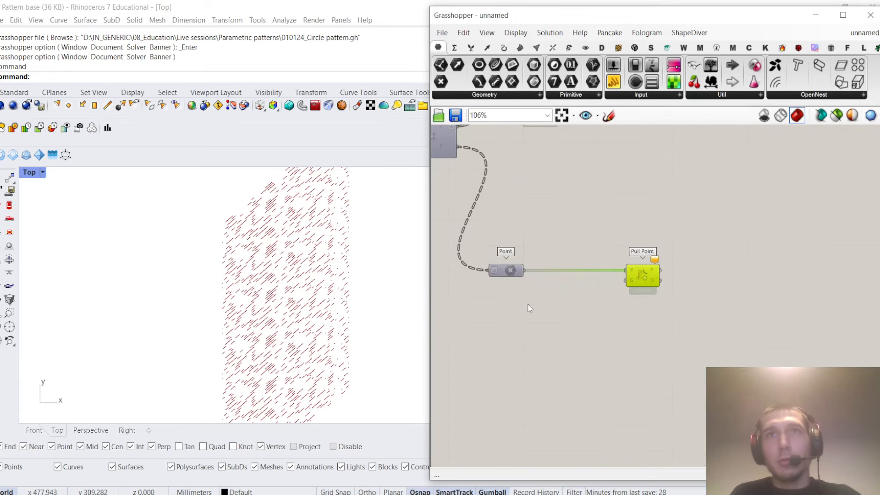
shift+click(502, 273)
drag(503, 275, 504, 330)
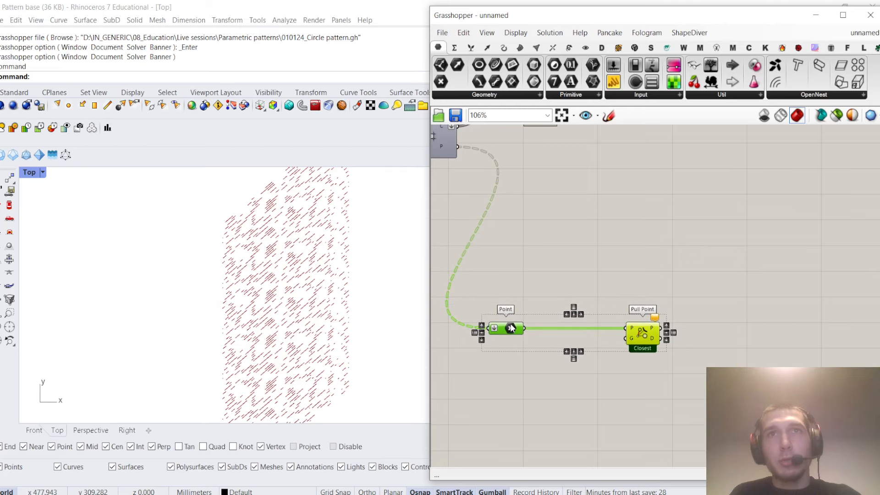
click(627, 280)
Move the Pull Point component to the end of the definition, below the final Dispatch and Curve components
scroll(627, 279, down, 5)
scroll(568, 270, down, 3)
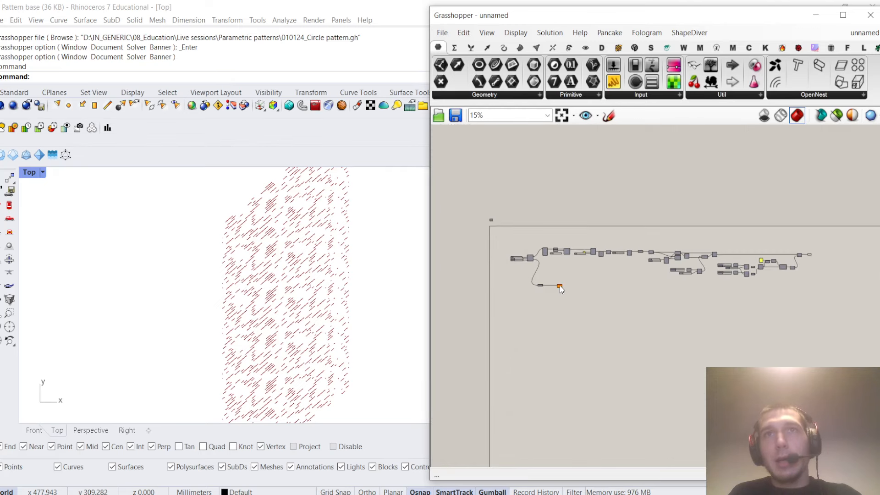
drag(563, 291, 758, 294)
click(831, 264)
right_click(794, 250)
right_drag(742, 222, 644, 226)
scroll(727, 282, up, 8)
right_drag(666, 187, 659, 235)
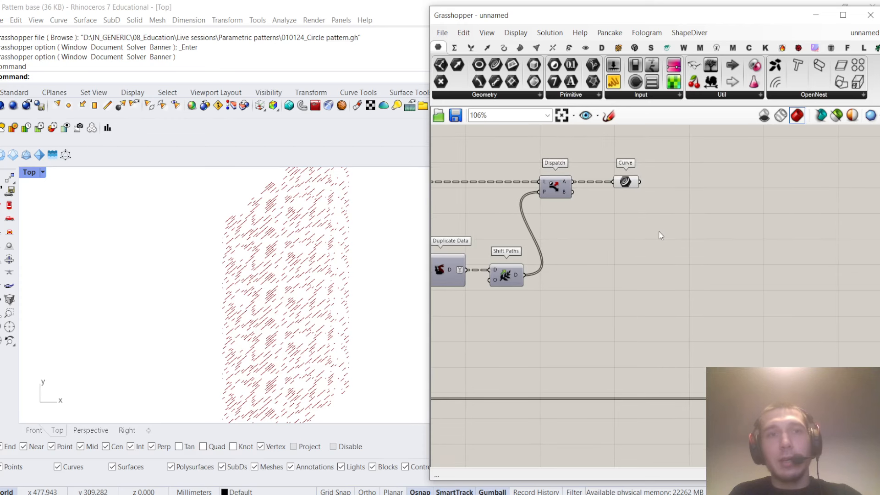
Flatten the final Curve component's input and connect its output to Pull Point's G input
right_click(634, 182)
click(663, 280)
click(627, 183)
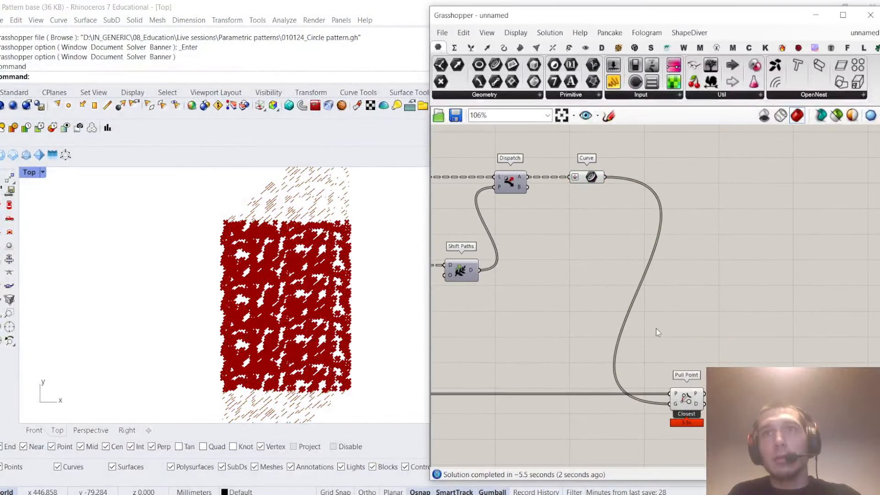
Insert a Join Curves component between the final Curve and Pull Point, feeding the joined curves into the G input
double_click(562, 283)
text(joi)
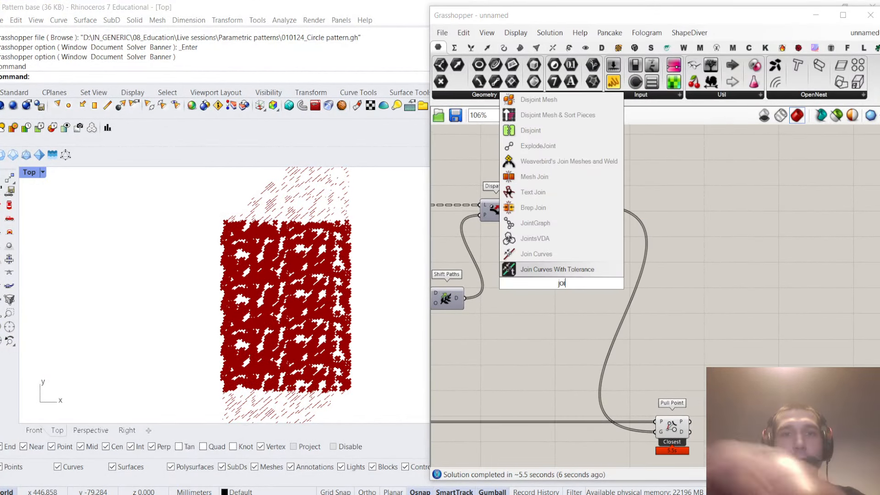
text(n curves)
click(544, 270)
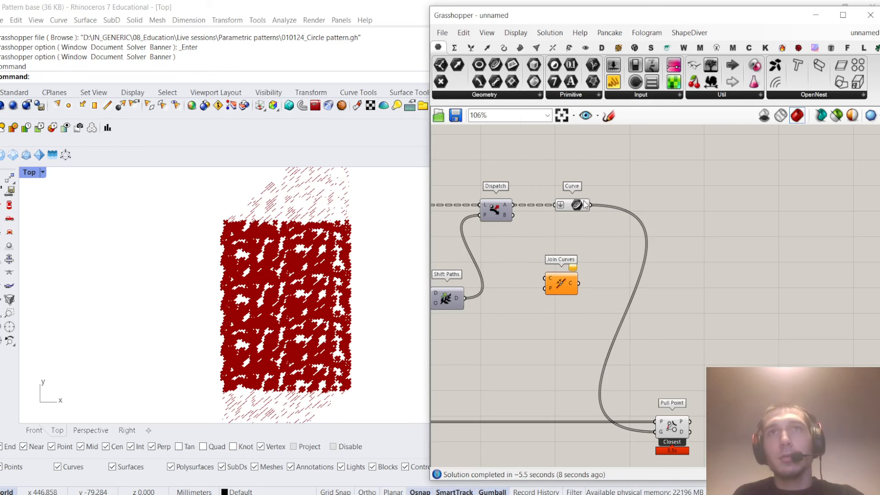
drag(559, 274, 630, 233)
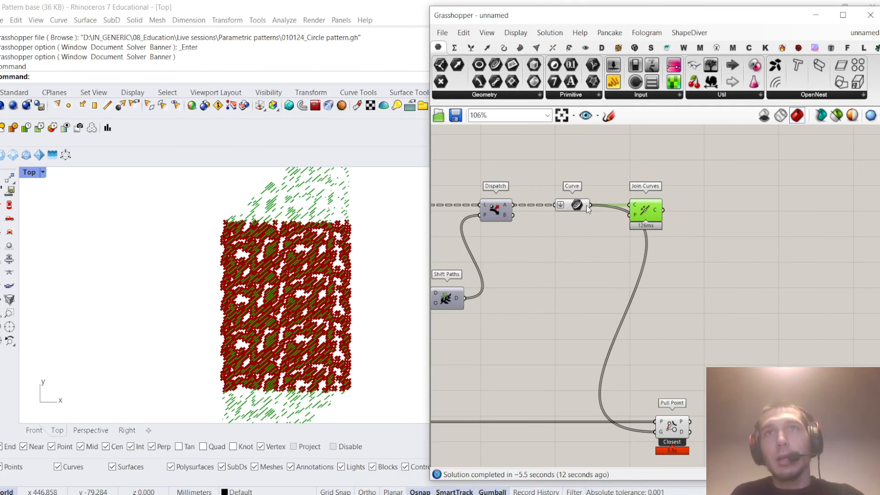
mouse_move(586, 206)
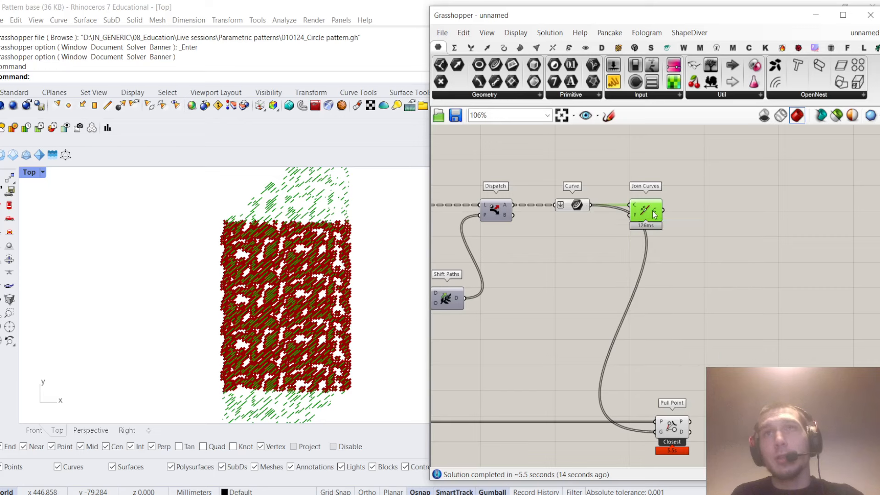
mouse_move(657, 214)
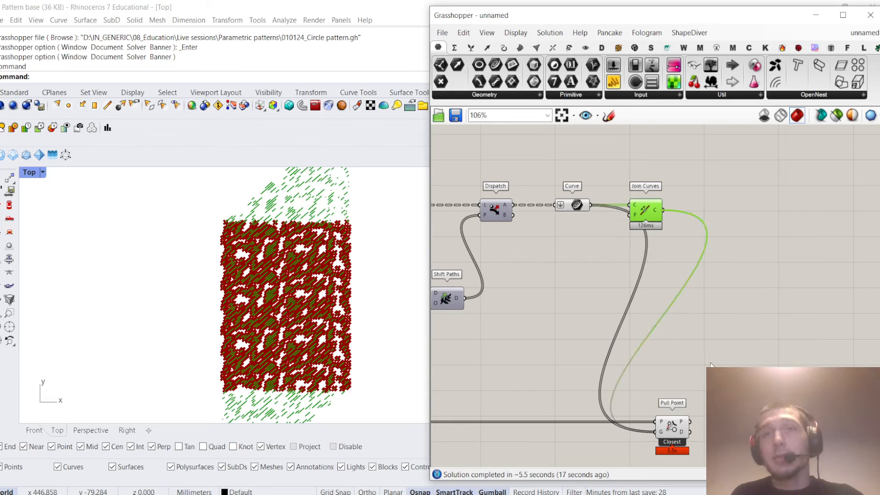
scroll(659, 325, down, 3)
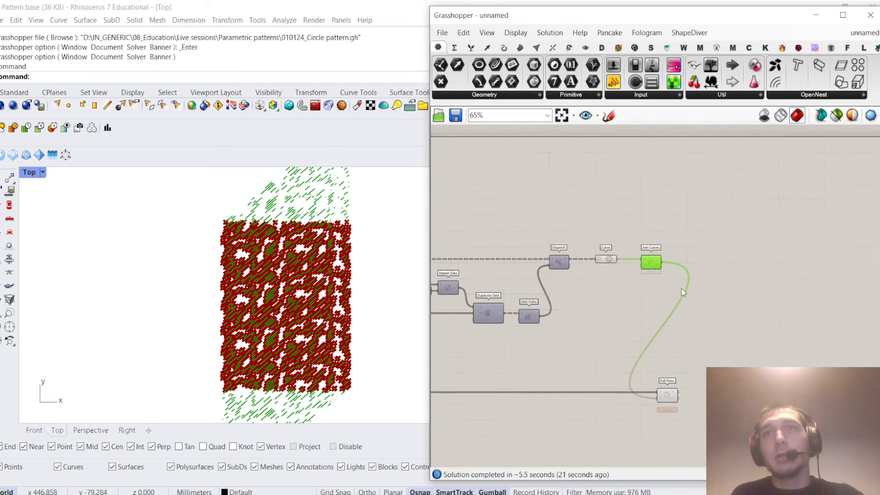
Hide the viewport previews of the final Curve and Join Curves components
drag(657, 295, 543, 216)
right_click(544, 216)
click(561, 224)
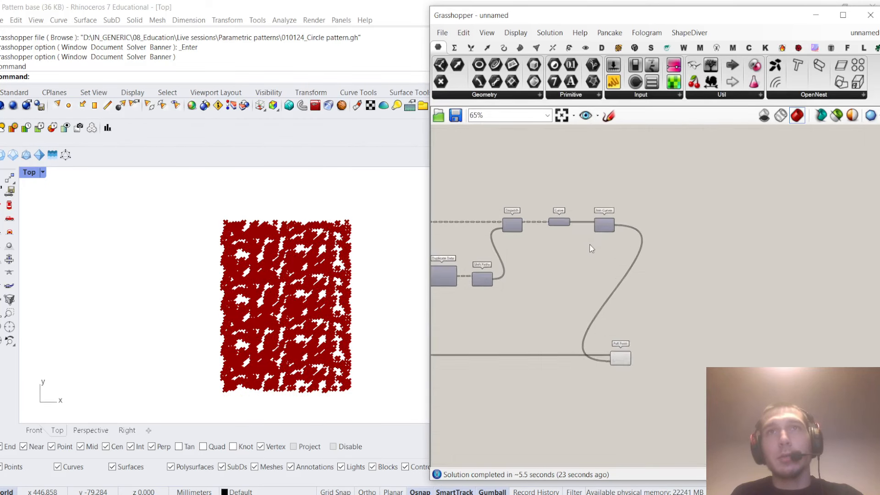
Add a List Normalizer next to Pull Point and connect the D distance output to its N input
scroll(634, 386, up, 5)
drag(596, 371, 618, 371)
double_click(718, 314)
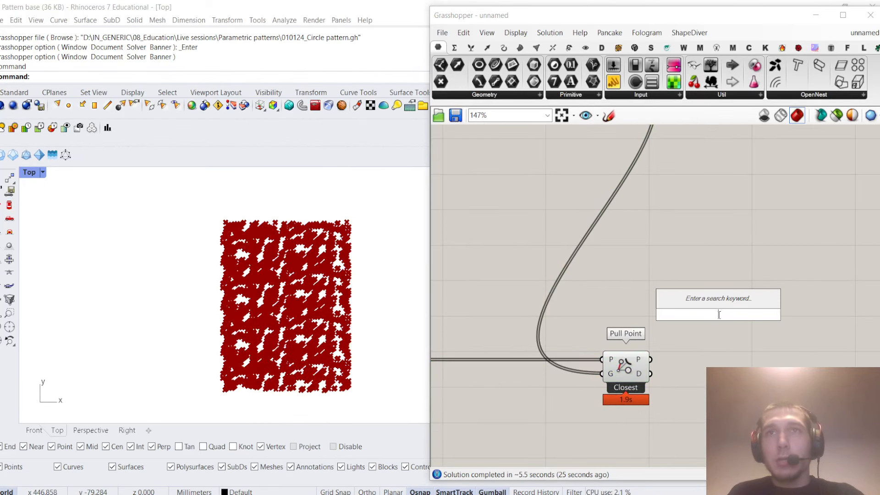
text(normalizer)
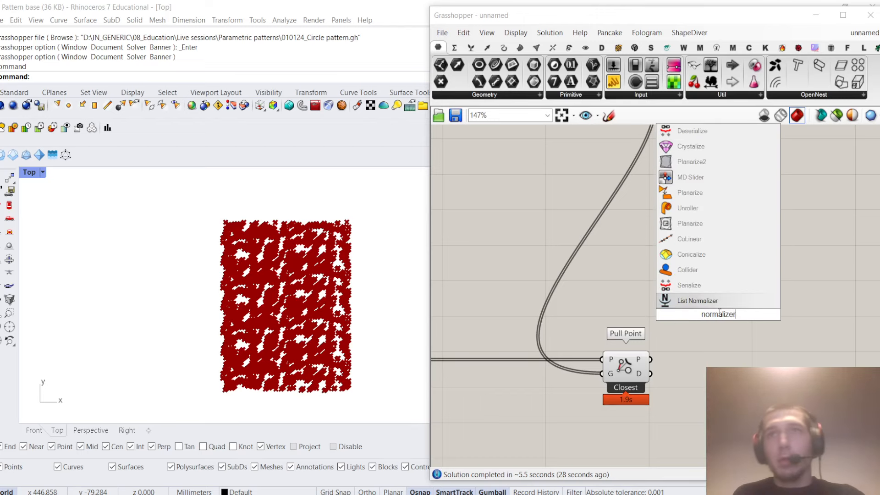
key(Return)
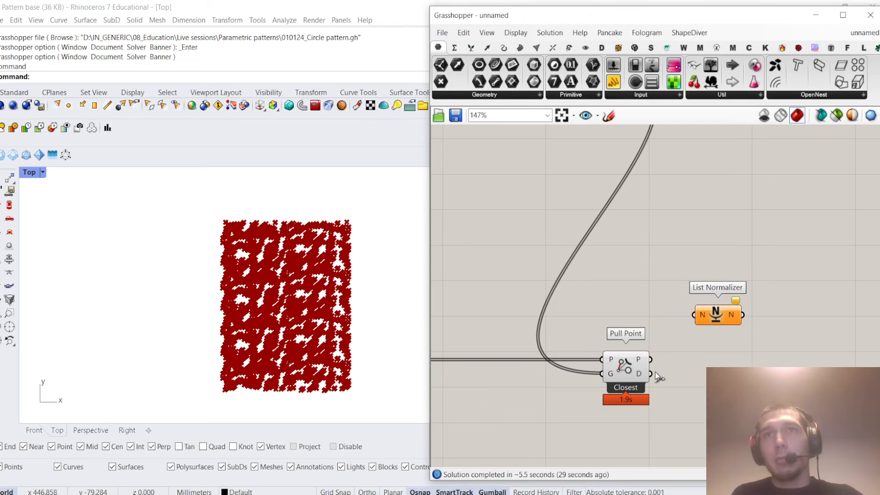
drag(656, 374, 693, 315)
drag(717, 316, 712, 376)
Hide the viewport preview of the Pull Point component
scroll(732, 322, down, 2)
right_drag(732, 322, 655, 273)
scroll(618, 350, up, 1)
click(612, 316)
middle_click(605, 268)
click(641, 287)
click(723, 279)
Add a Graph Mapper after the List Normalizer and feed it the normalized values
double_click(697, 273)
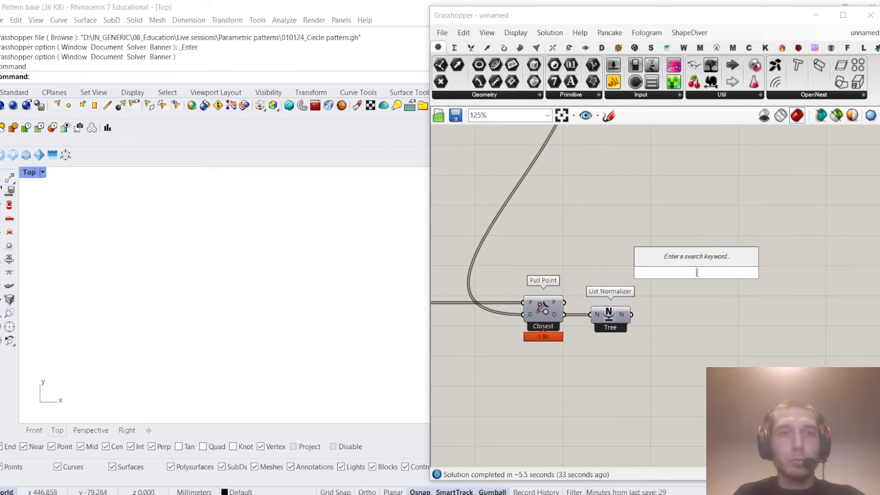
text(graph mapper)
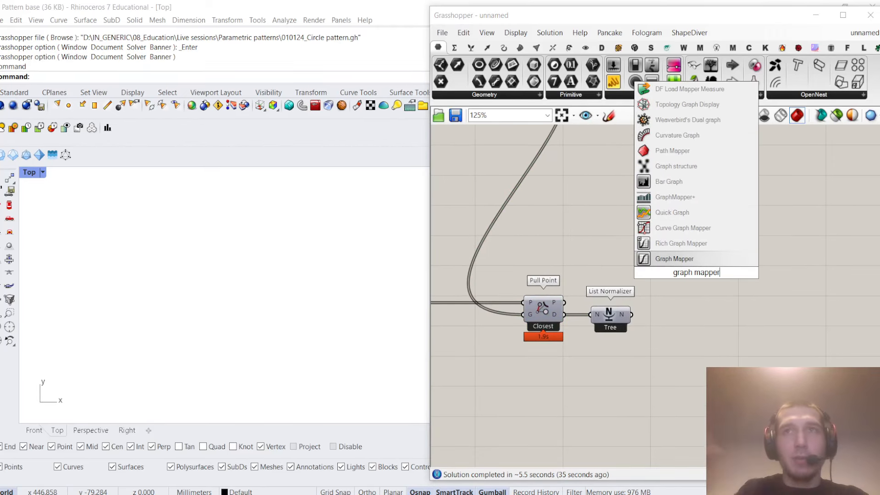
key(Return)
drag(685, 266, 682, 308)
right_drag(682, 305, 609, 289)
Add a Remap Numbers component after the Graph Mapper and connect the mapper's output to its V input
double_click(713, 236)
text(remap)
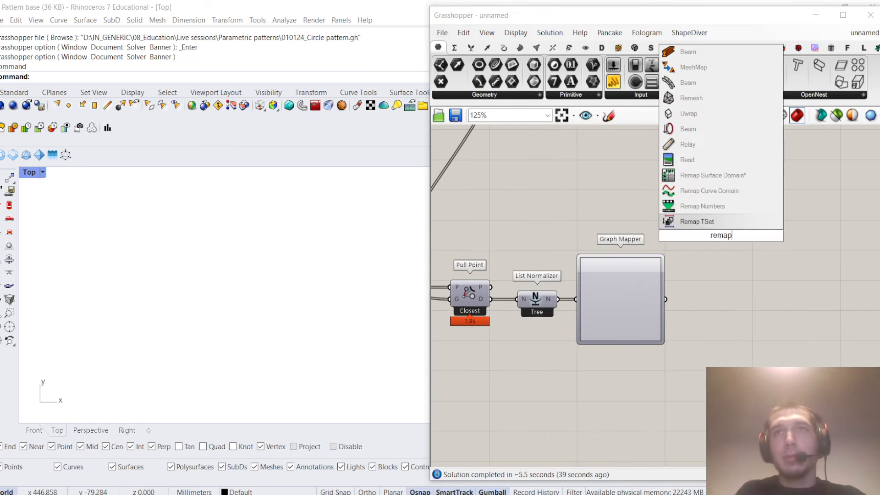
click(725, 207)
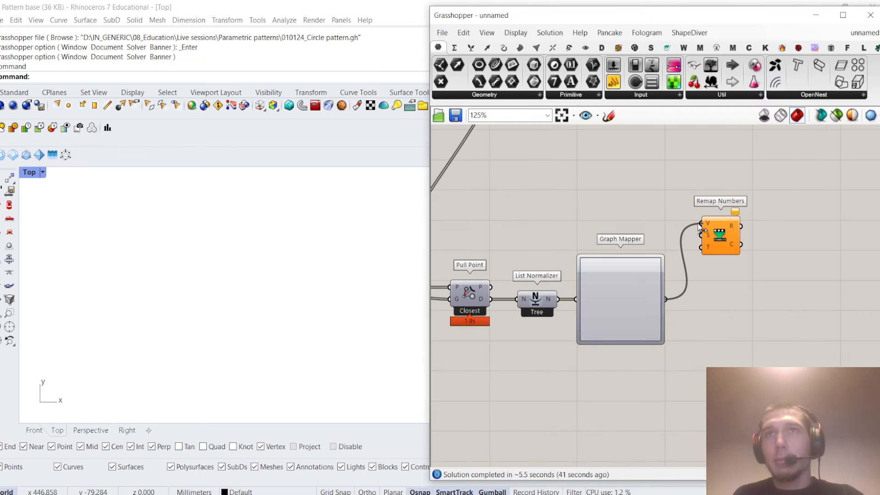
drag(718, 230, 775, 306)
Add a Bounds component between Graph Mapper and Remap Numbers and connect the Graph Mapper's output to its N input
double_click(718, 329)
text(bounds)
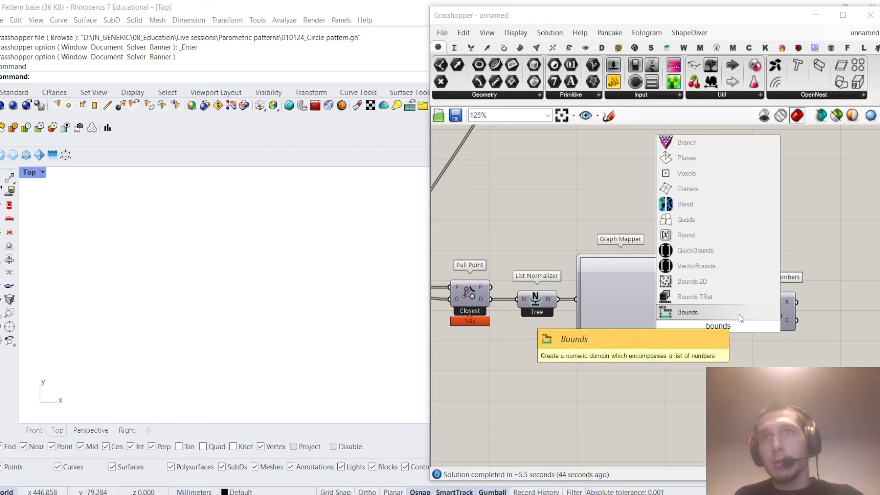
click(739, 315)
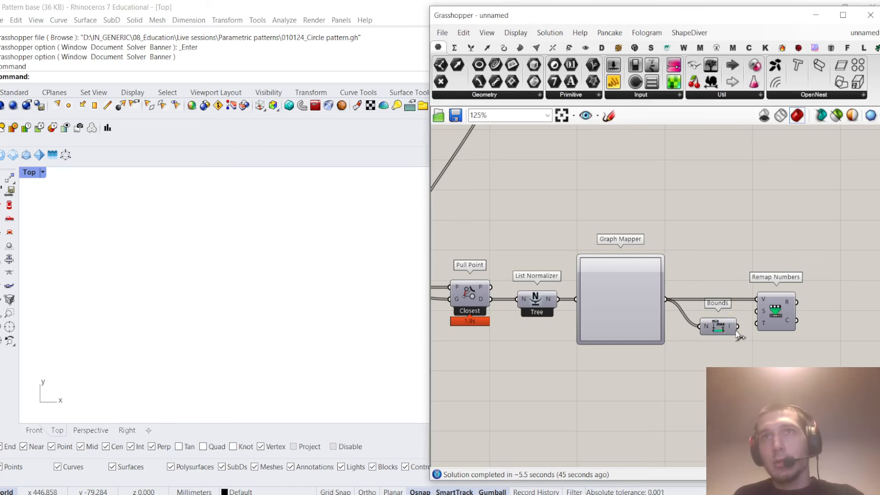
Connect the Bounds output to the S input of Remap Numbers and add a Construct Domain component feeding its T input
drag(720, 327, 708, 304)
right_drag(708, 305, 704, 253)
double_click(710, 335)
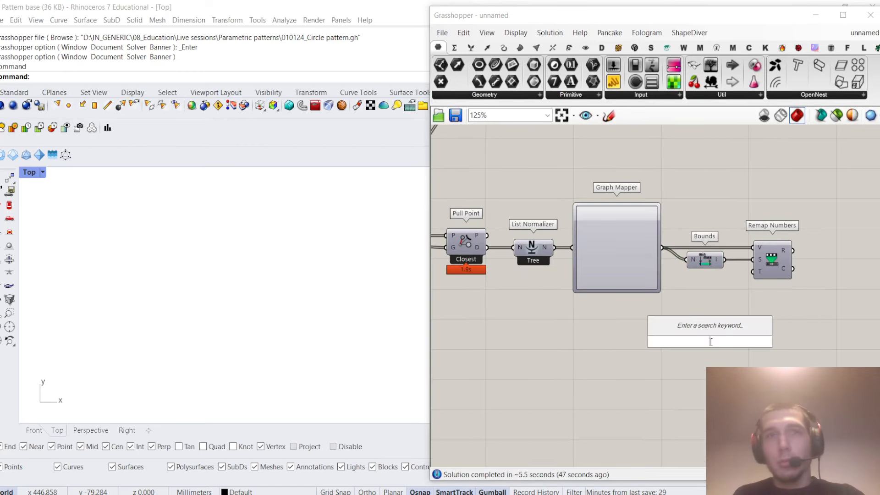
text(construct domain)
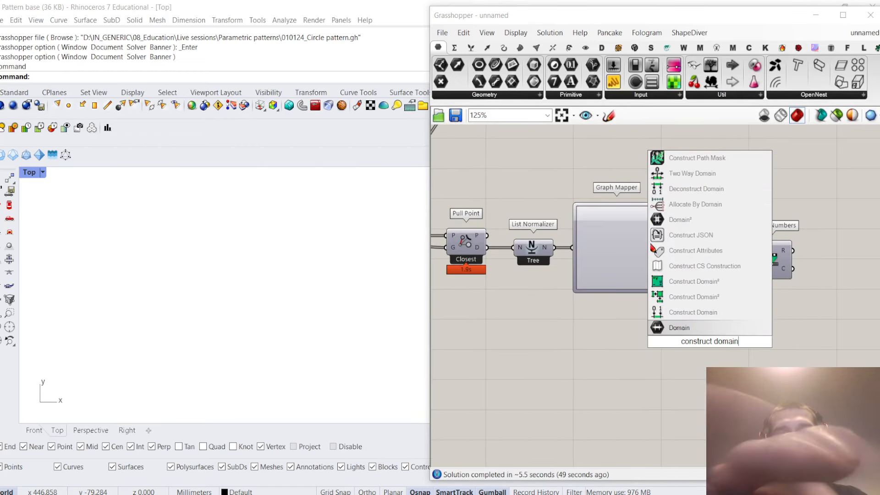
click(703, 315)
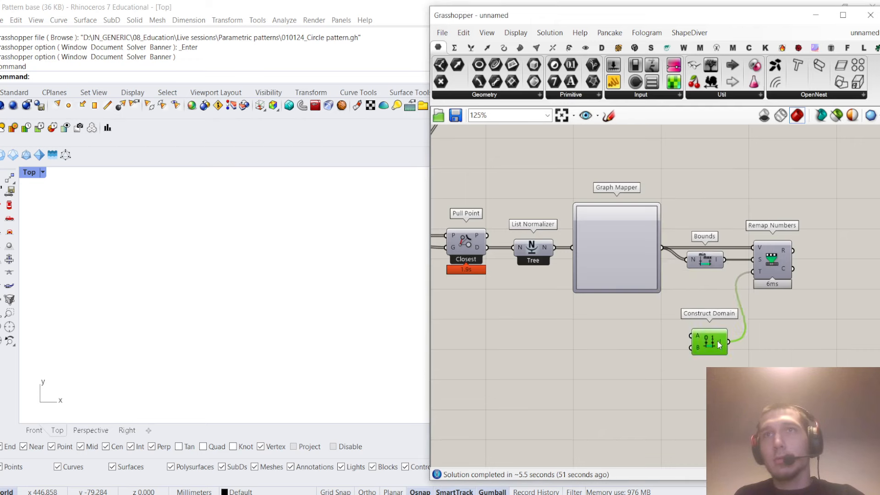
right_drag(644, 335, 663, 330)
double_click(663, 330)
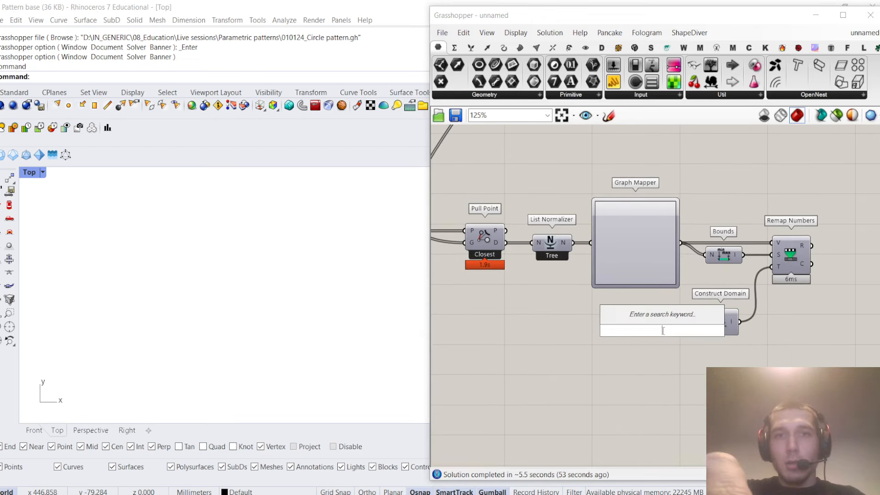
text(0/25)
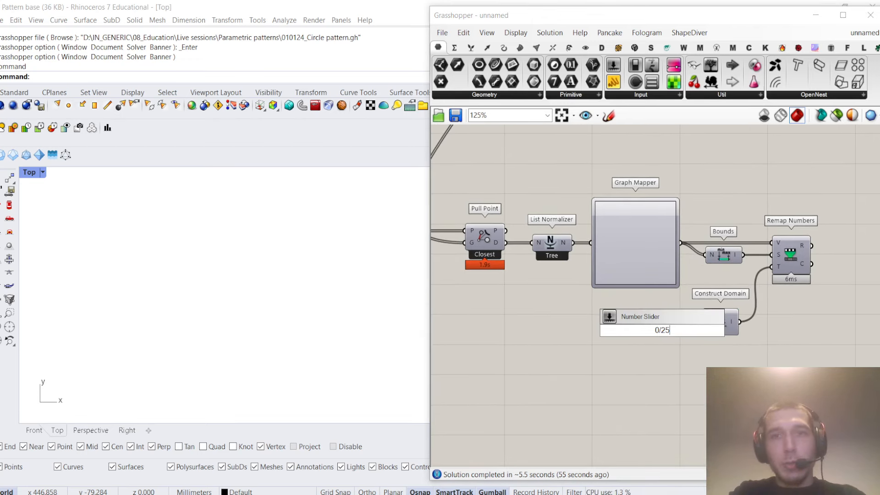
key(Return)
scroll(676, 339, up, 3)
drag(676, 339, 606, 370)
key(Delete)
Add a number slider set to 0.25 and connect it to the A input of Construct Domain
double_click(605, 370)
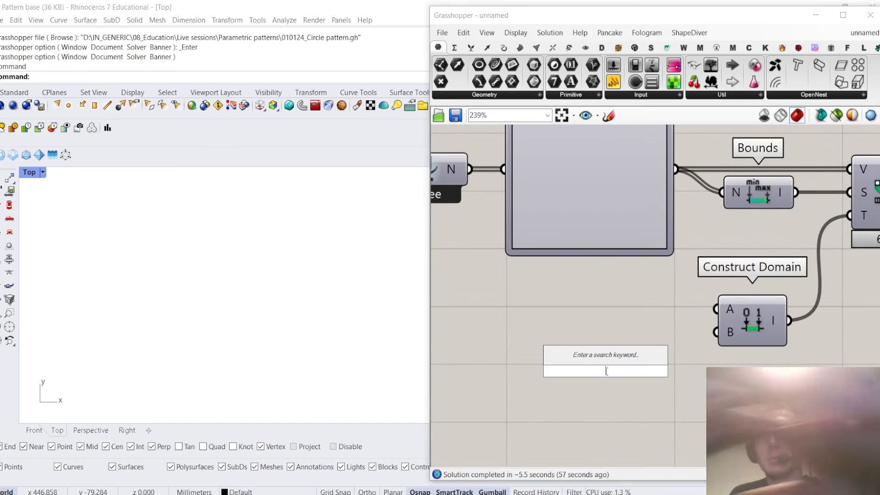
text(0)
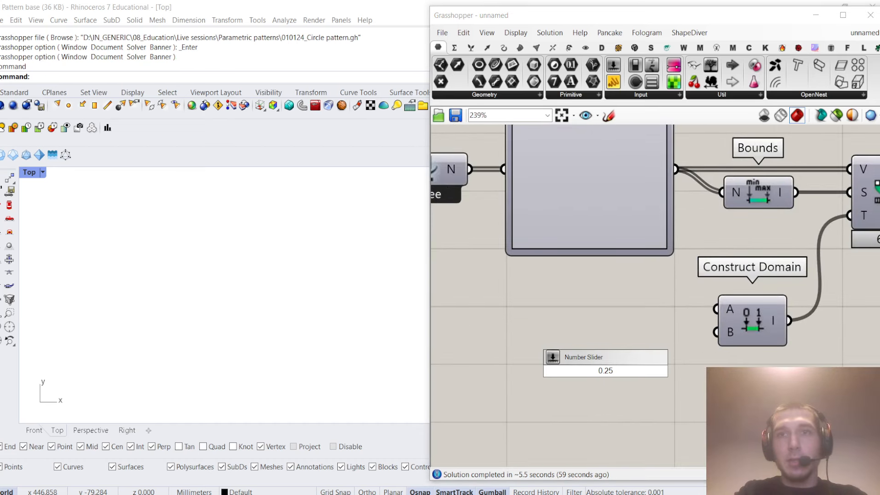
text(.25)
key(Return)
drag(606, 370, 606, 309)
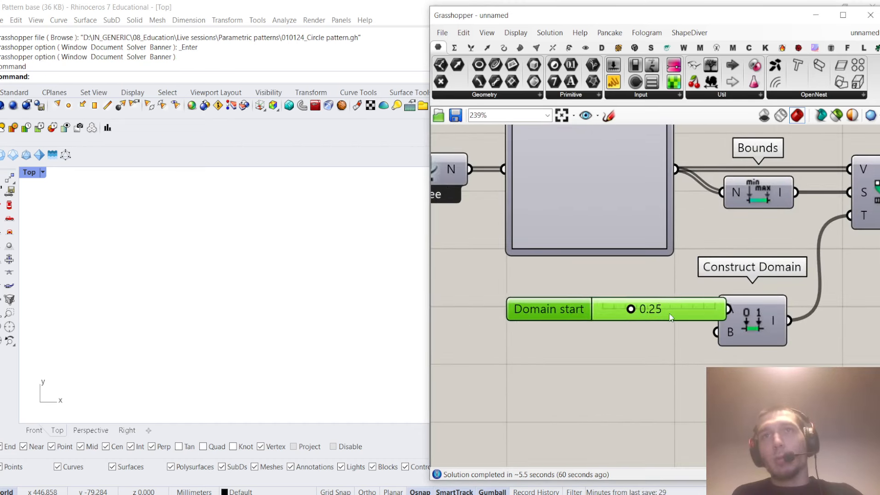
drag(670, 317, 640, 317)
Add a number slider set to 1.25 and connect it to the B input of Construct Domain
double_click(630, 348)
text(1.2)
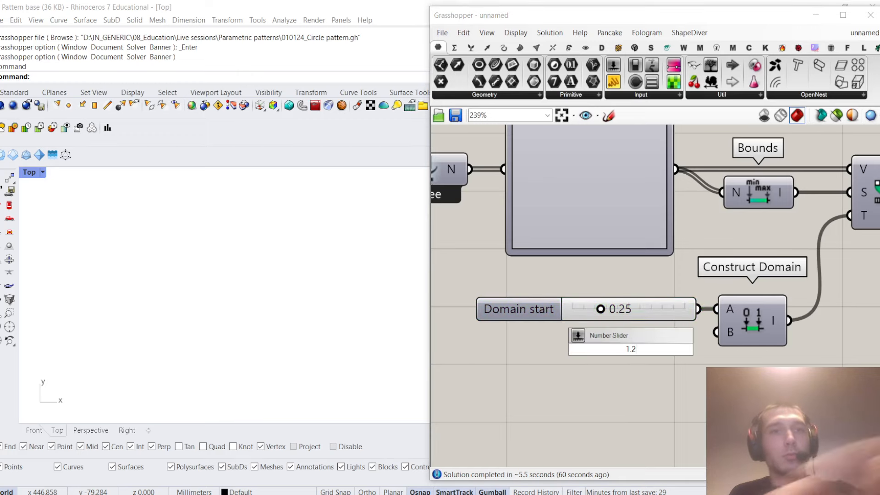
text(5)
key(Return)
scroll(696, 334, up, 2)
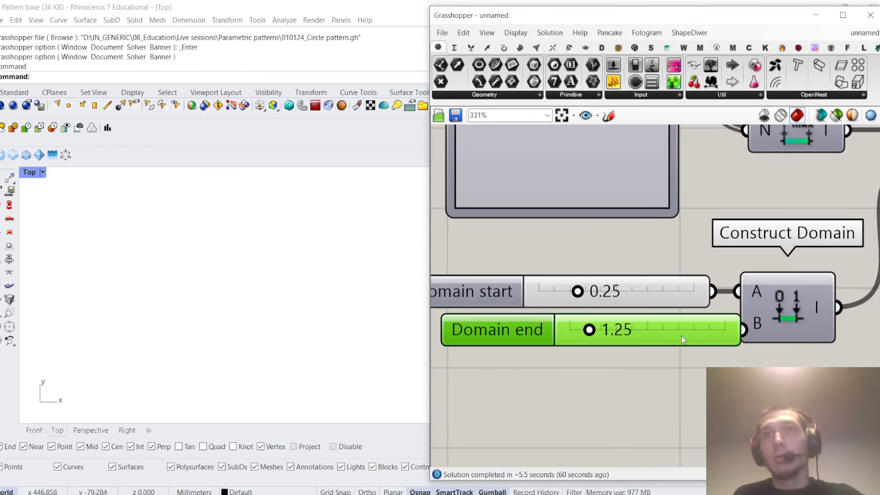
click(690, 353)
Add a Circle component after Remap Numbers and feed the remapped R output into its radius input
scroll(727, 278, down, 4)
scroll(741, 270, up, 1)
double_click(741, 270)
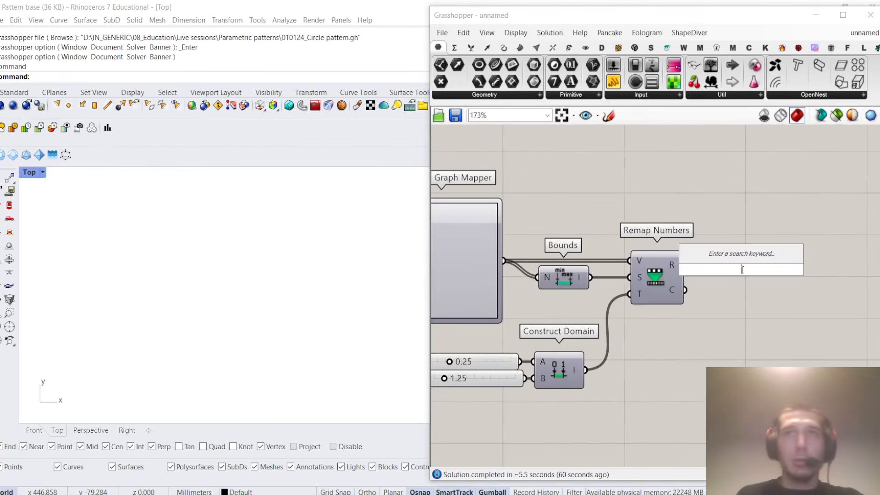
text(circle)
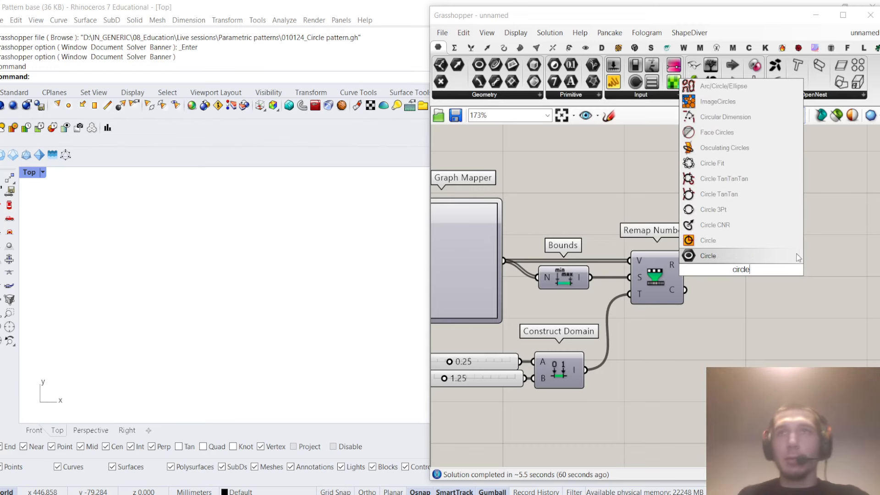
key(Return)
drag(717, 283, 765, 269)
click(749, 223)
Insert a Relay on the point wire entering Pull Point and connect it to the P input of the Circle component
scroll(749, 222, down, 4)
right_drag(692, 262, 617, 271)
scroll(550, 281, up, 2)
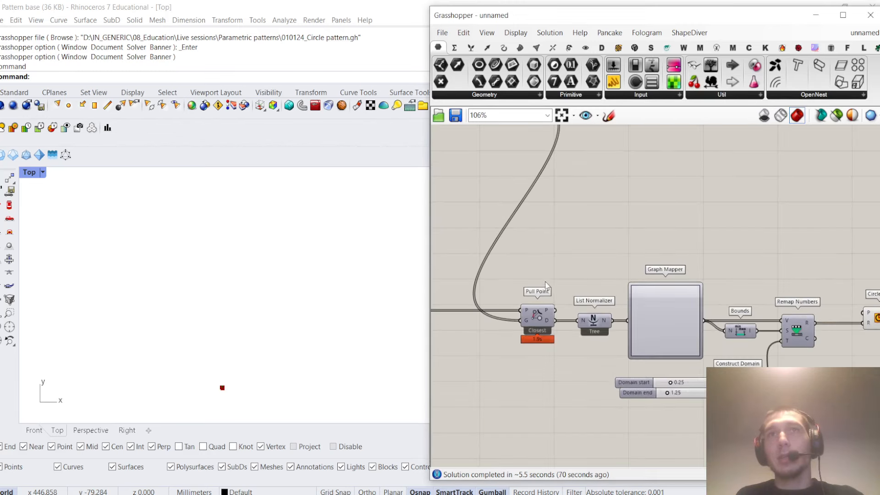
scroll(545, 281, down, 2)
right_drag(545, 282, 578, 276)
scroll(556, 279, up, 2)
scroll(639, 286, down, 8)
scroll(634, 287, up, 10)
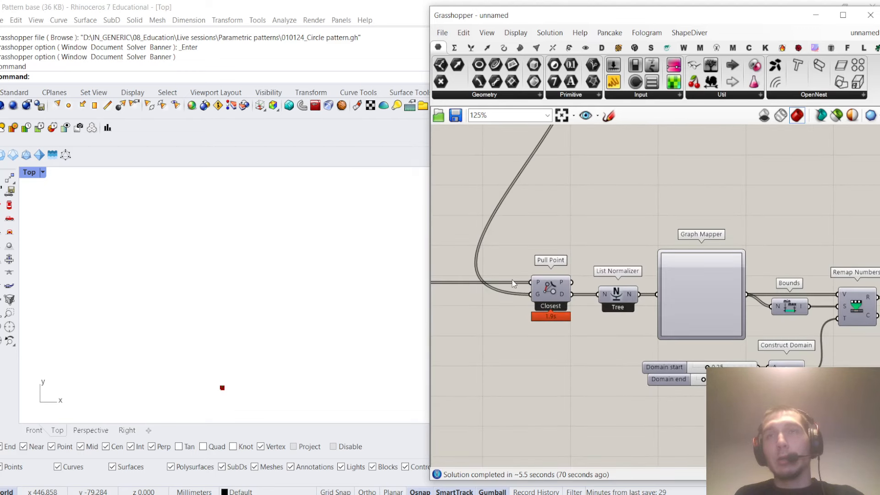
scroll(512, 283, down, 1)
double_click(502, 283)
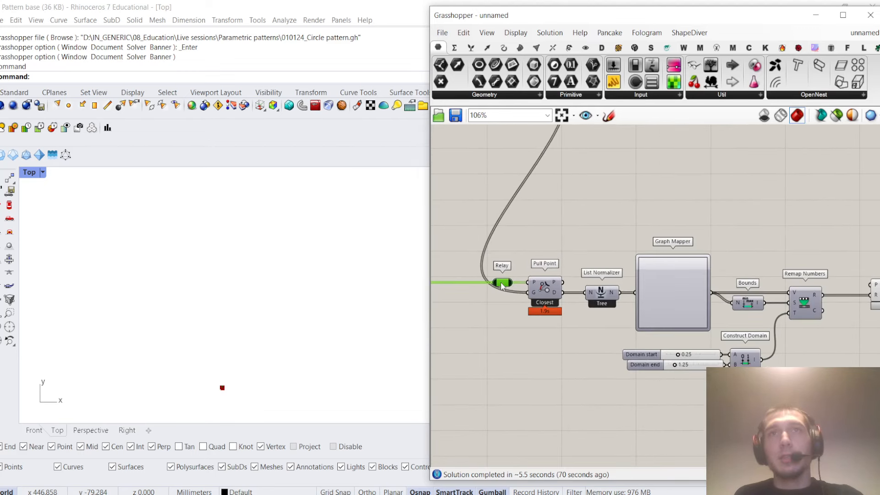
scroll(551, 252, up, 2)
drag(552, 252, 819, 288)
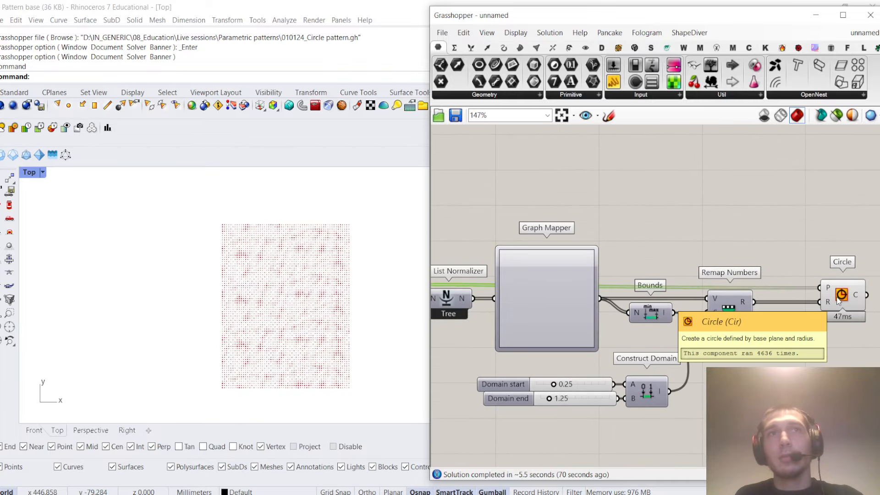
Set the Graph Mapper's graph type to Bezier2 and shape the curve into a steep S-curve with horizontal handles at both ends
scroll(301, 315, up, 3)
scroll(302, 306, down, 3)
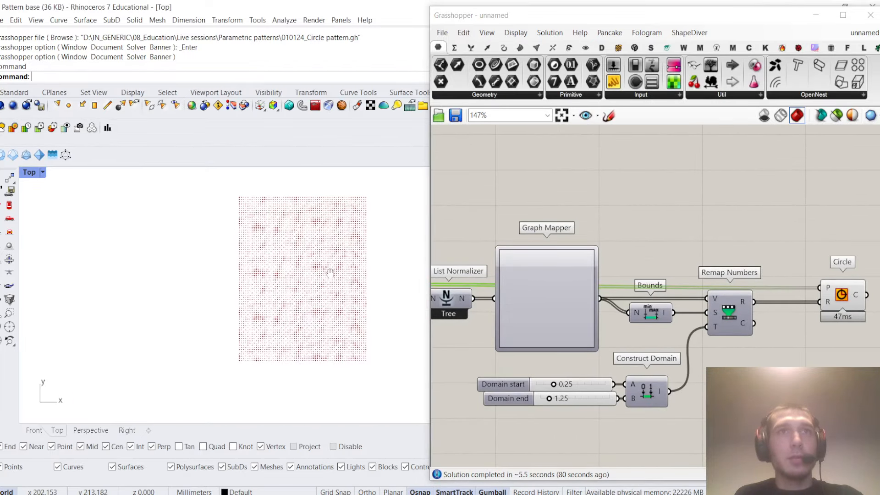
scroll(316, 293, up, 1)
scroll(329, 282, down, 1)
scroll(335, 277, down, 1)
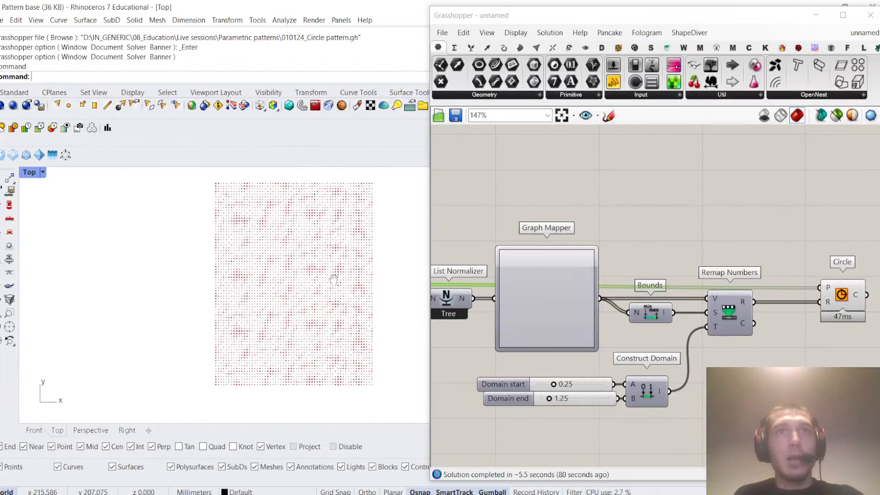
right_click(545, 312)
mouse_move(596, 449)
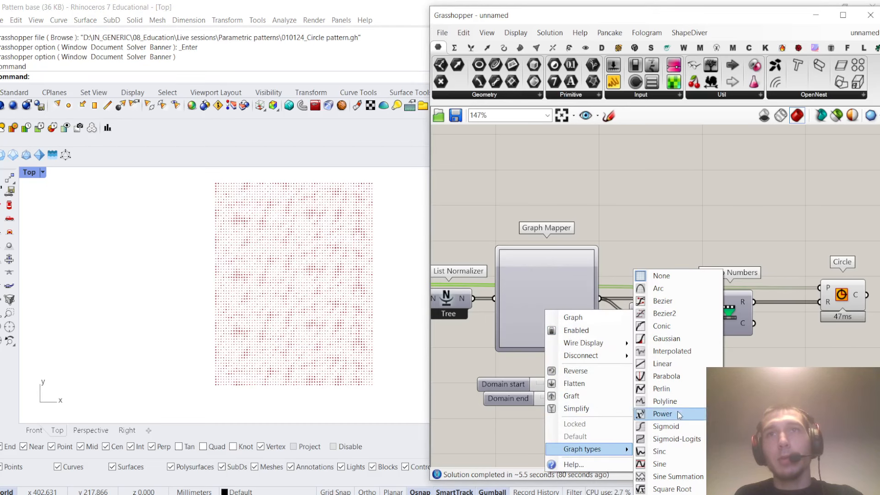
click(668, 313)
scroll(511, 310, up, 3)
drag(543, 344, 615, 384)
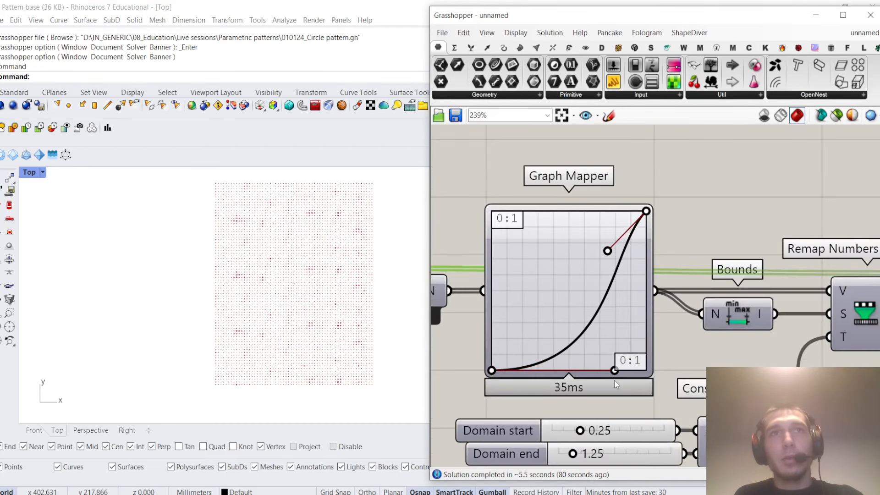
drag(603, 253, 503, 210)
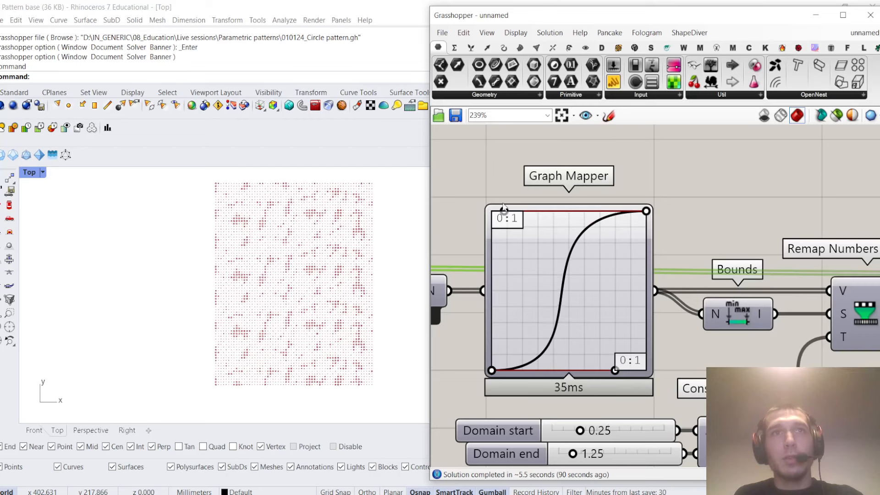
Examine the distribution and sizes of the circles across the pattern in the Top viewport
scroll(334, 272, up, 3)
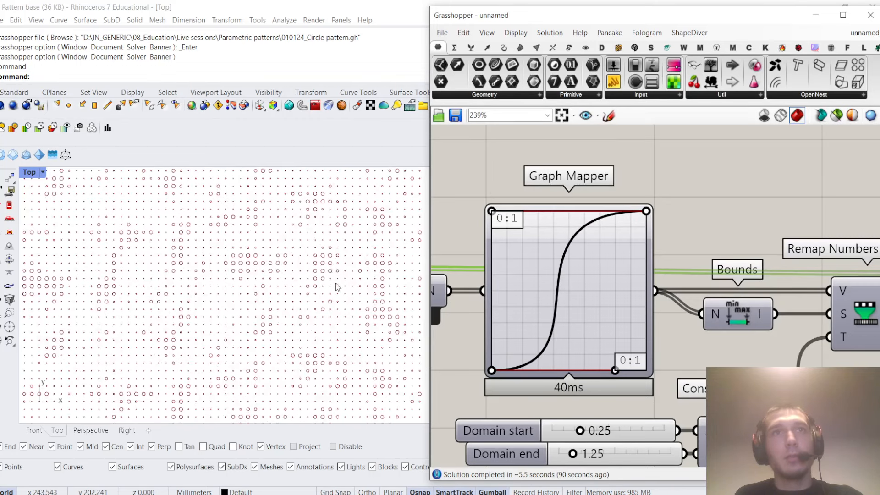
scroll(576, 282, down, 5)
scroll(644, 255, up, 2)
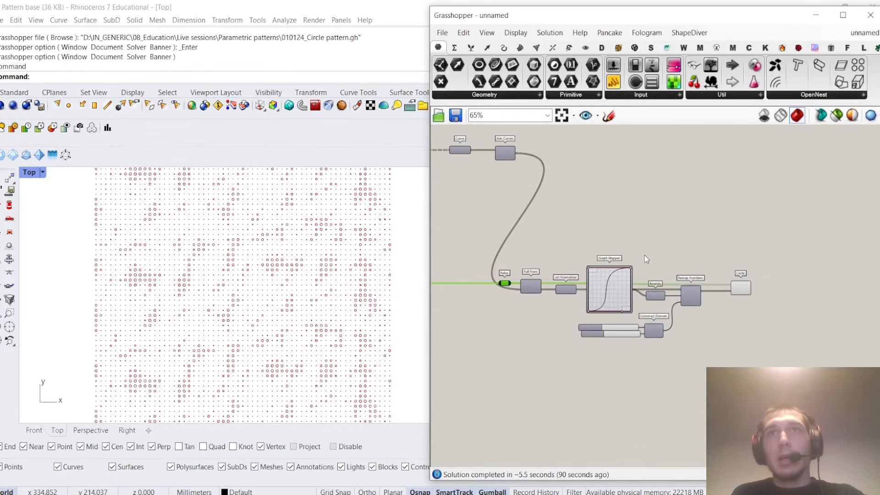
scroll(312, 279, down, 4)
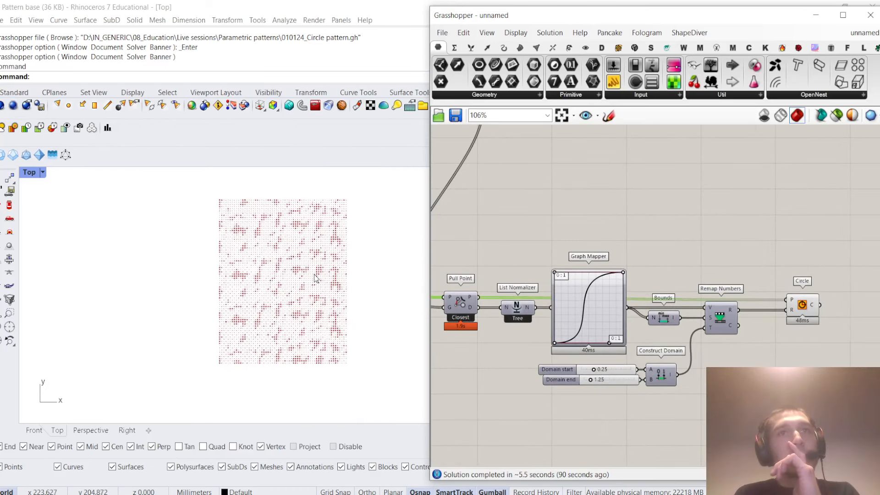
scroll(313, 282, up, 2)
scroll(315, 285, down, 1)
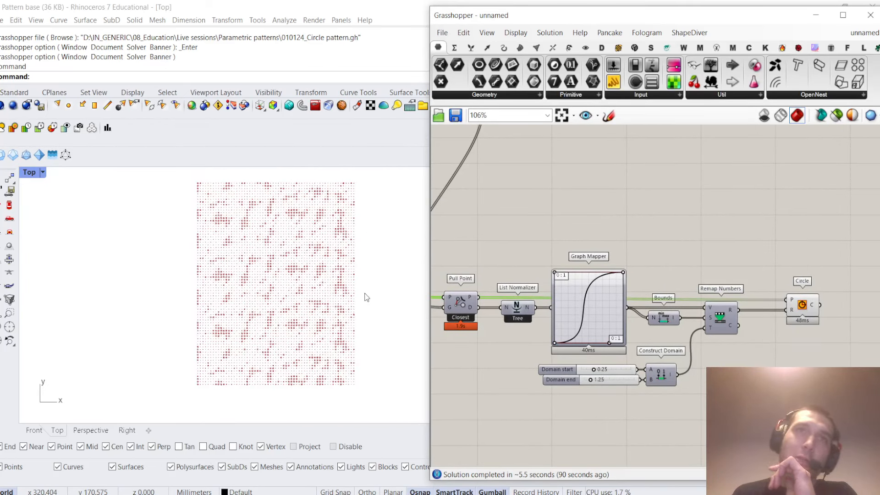
scroll(334, 312, up, 2)
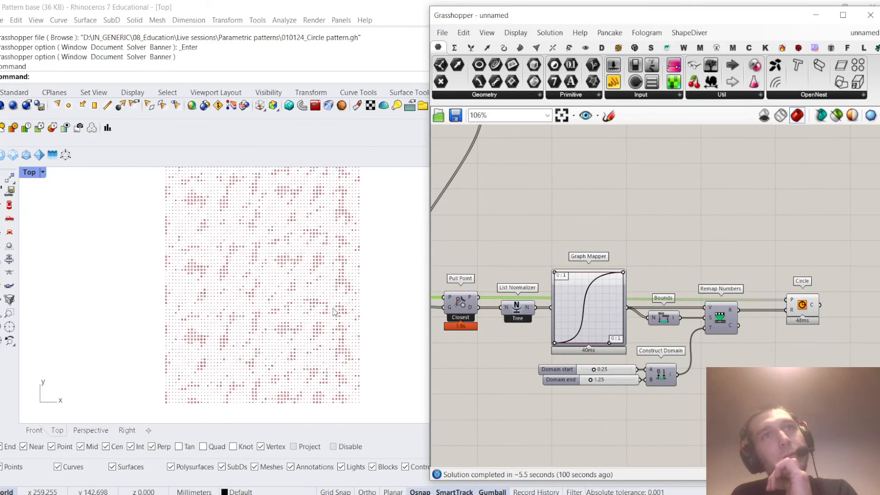
scroll(671, 273, down, 3)
scroll(634, 299, up, 3)
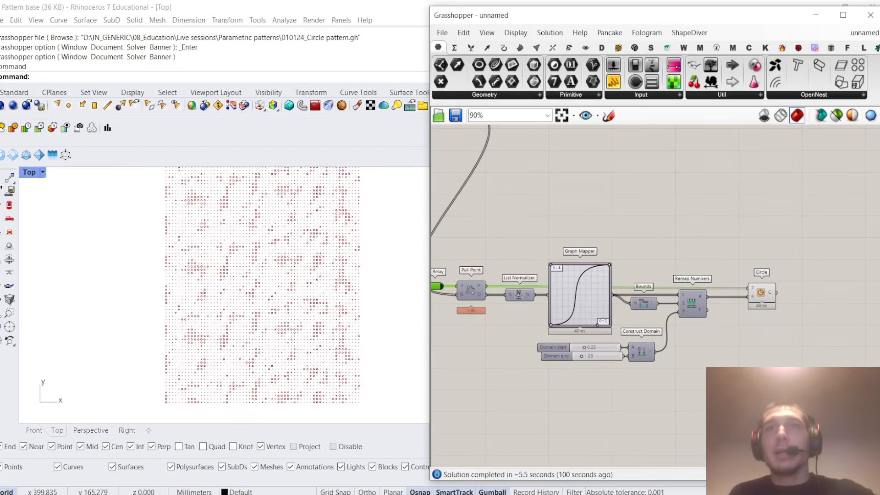
Separate the Relay and Pull Point components from the List Normalizer to make room between them for more components
drag(820, 384, 669, 300)
click(627, 238)
right_drag(506, 184, 573, 295)
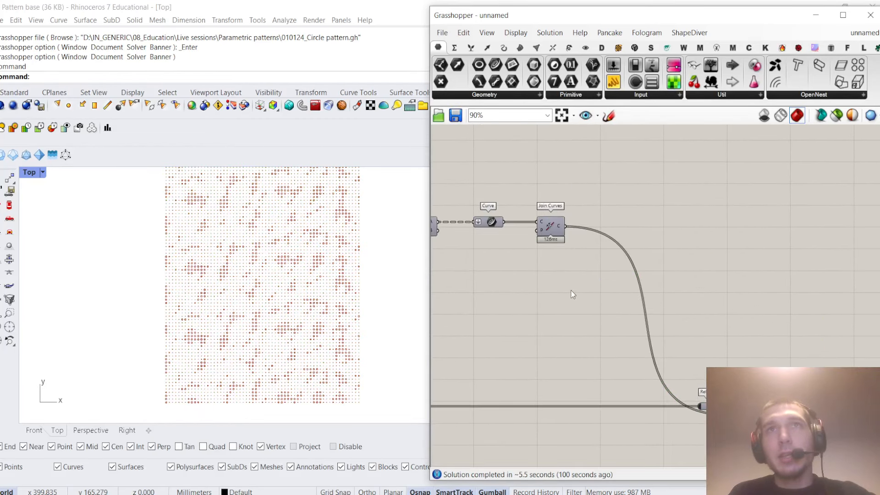
scroll(641, 294, down, 2)
right_drag(642, 293, 641, 269)
scroll(705, 362, up, 4)
drag(691, 354, 497, 343)
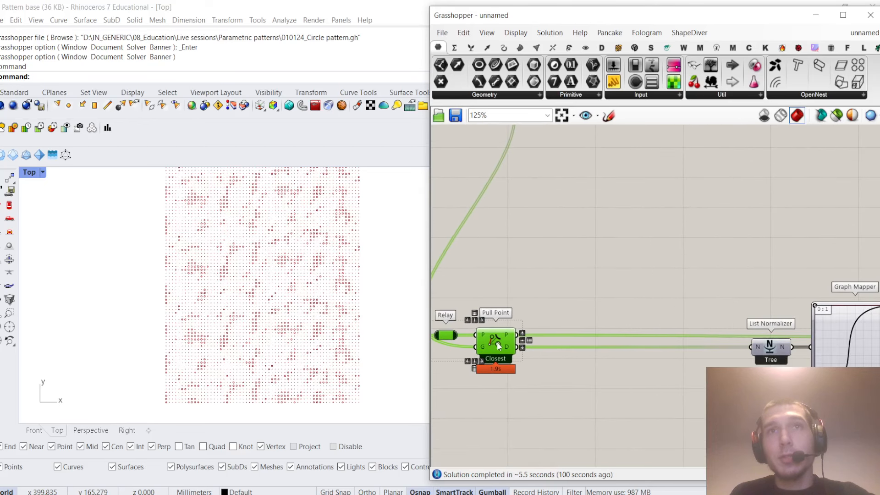
Add a Cull Pattern component between Pull Point and List Normalizer
right_drag(575, 284, 612, 241)
double_click(613, 241)
text(c)
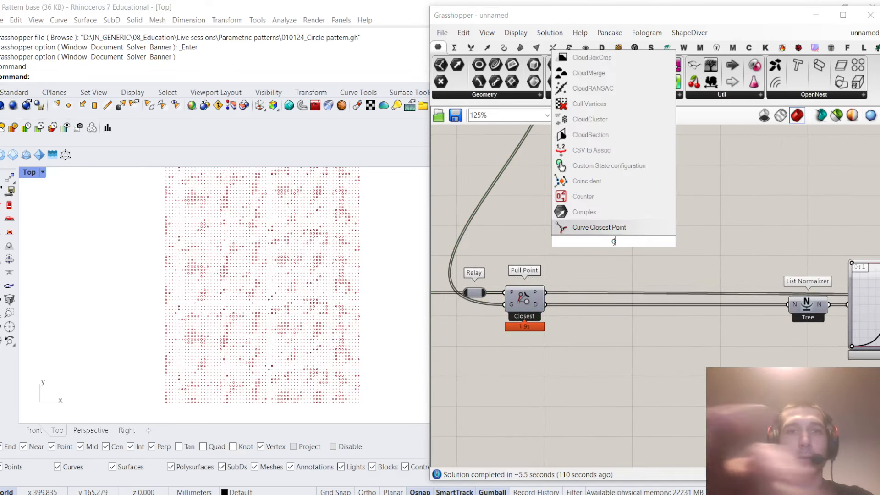
text(ull pattern)
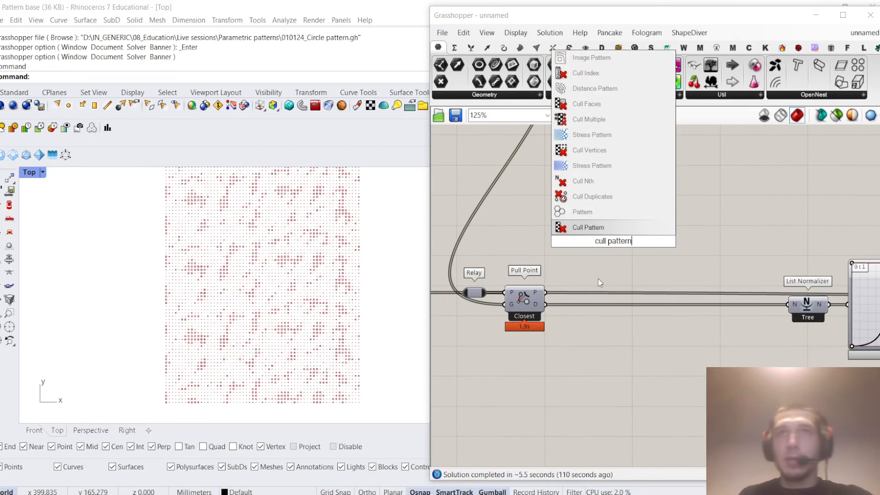
key(Return)
Add a Smaller Than component before Cull Pattern and connect Pull Point's D output to its A input
double_click(613, 333)
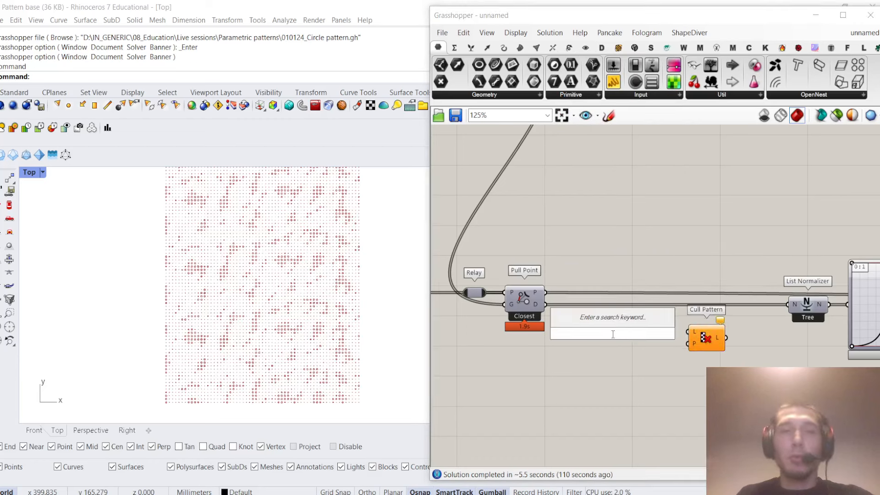
text(smo)
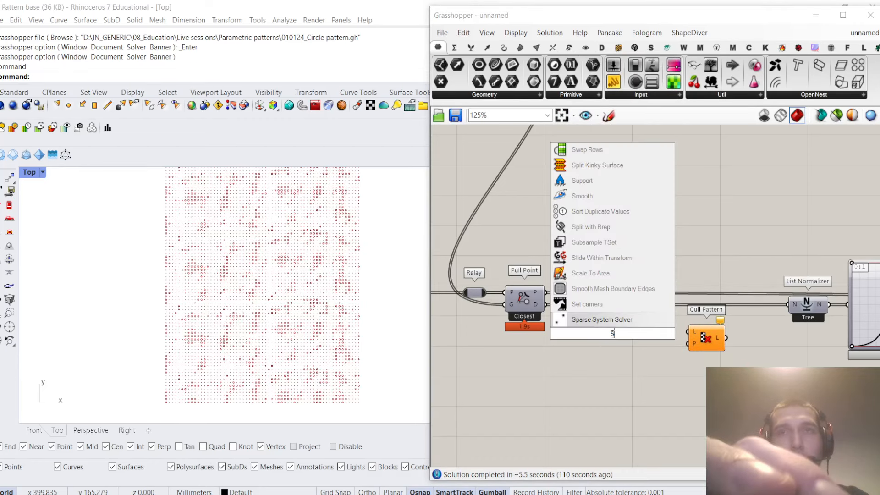
key(BackSpace)
key(BackSpace)
key(BackSpace)
text(smaller than)
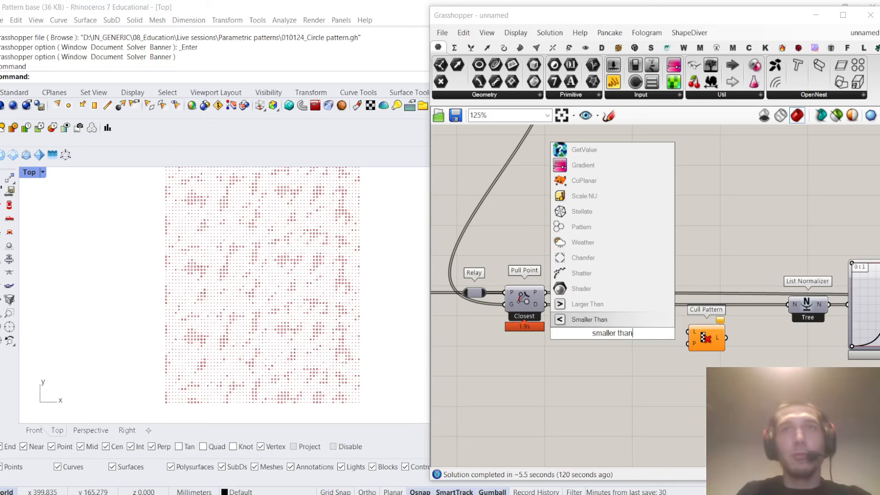
click(611, 321)
drag(610, 336, 620, 312)
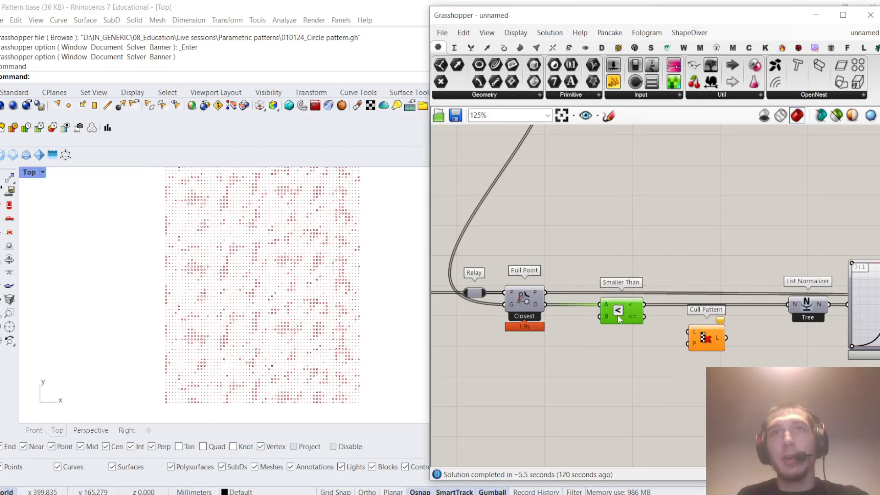
Add a 7.5 number slider as Smaller Than's B input and connect the < output to Cull Pattern's P input
double_click(589, 347)
text(7.5)
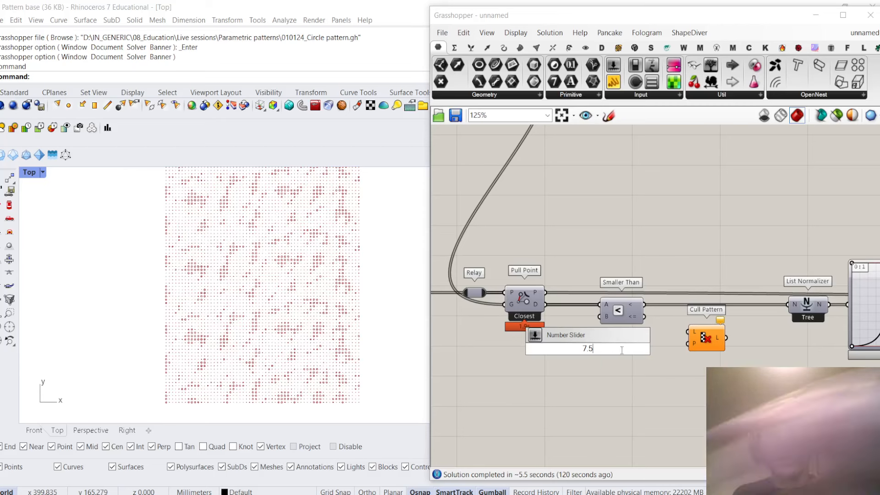
key(Return)
drag(619, 352, 587, 347)
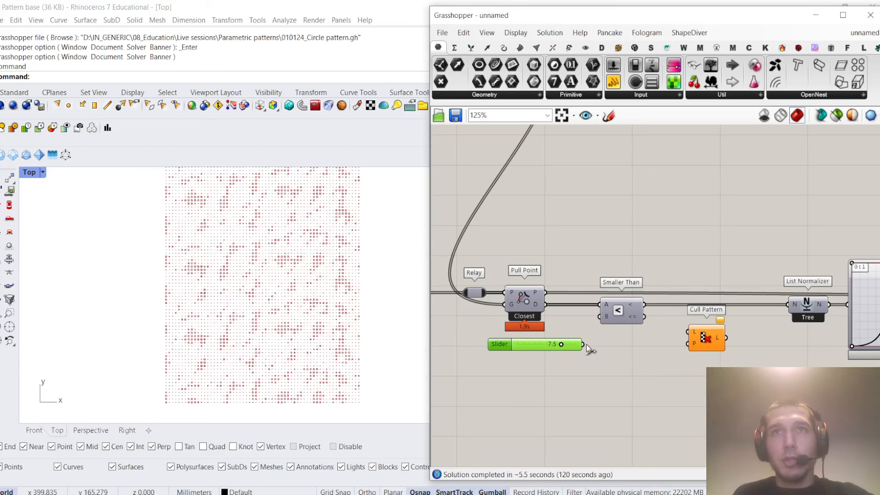
drag(705, 338, 684, 305)
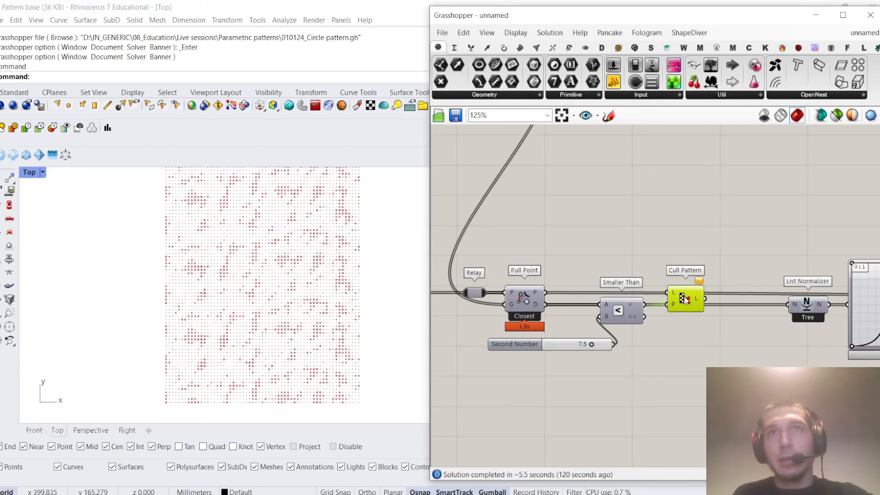
Move the Relay slightly above Pull Point and connect its output to Cull Pattern's L input
right_drag(572, 250, 587, 257)
drag(485, 300, 483, 281)
click(503, 255)
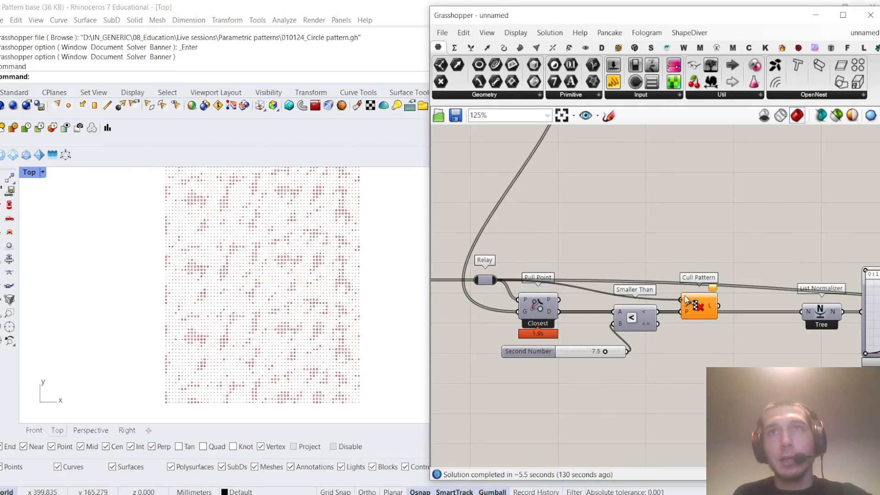
click(688, 299)
click(716, 263)
Move List Normalizer and the components after it farther from Cull Pattern to make room
scroll(728, 263, down, 5)
right_drag(749, 263, 581, 257)
drag(728, 331, 640, 283)
scroll(573, 271, up, 3)
scroll(582, 285, up, 4)
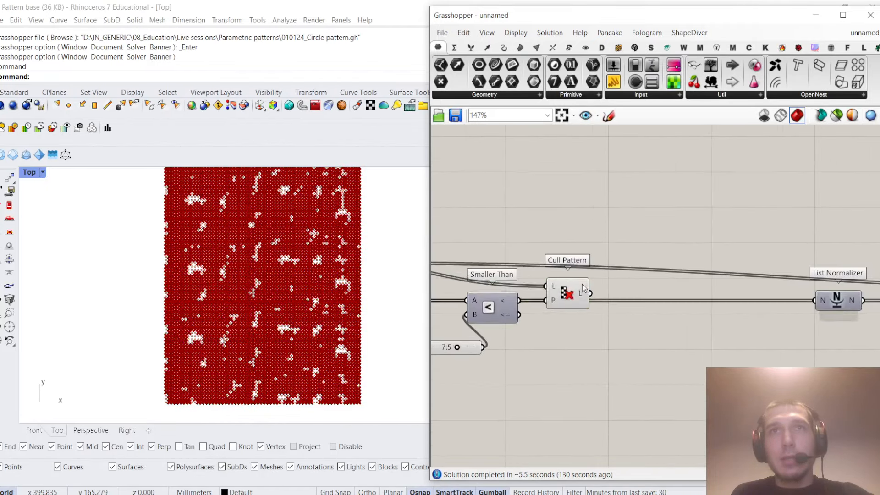
Select Cull Pattern to highlight its points and set the Smaller Than threshold slider to 3.6
click(579, 288)
right_drag(537, 269, 648, 266)
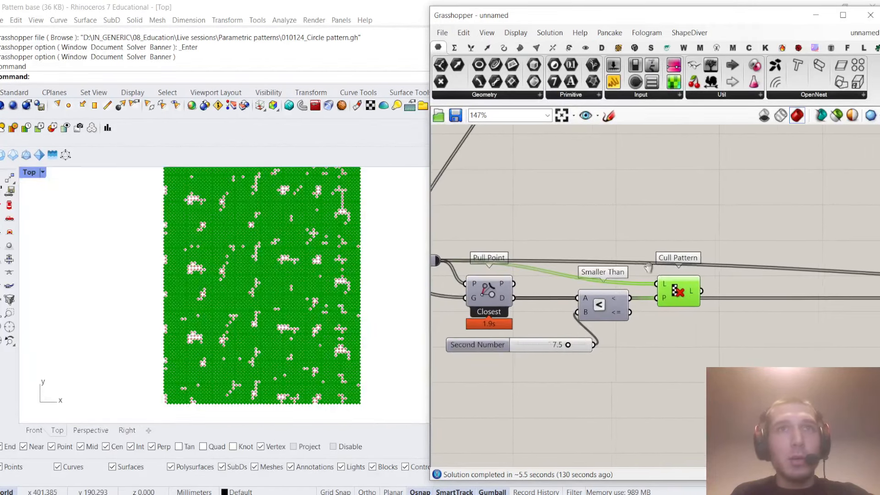
scroll(598, 338, up, 4)
drag(536, 351, 487, 362)
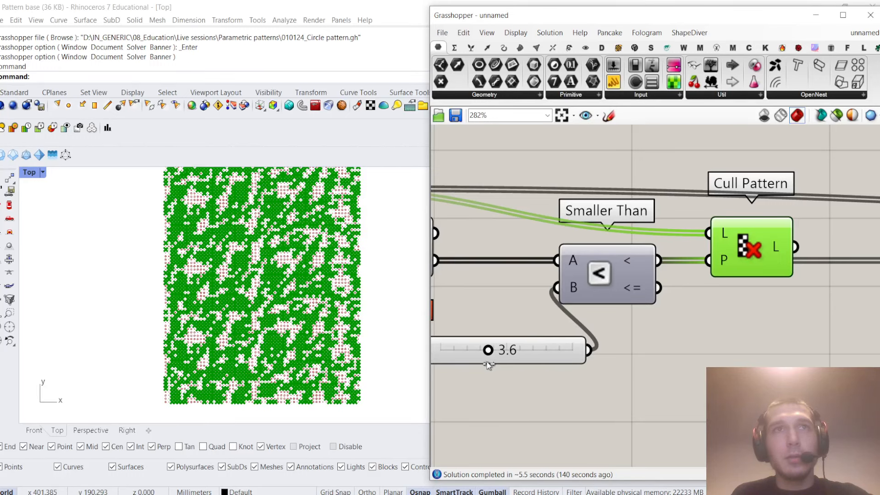
scroll(576, 317, down, 5)
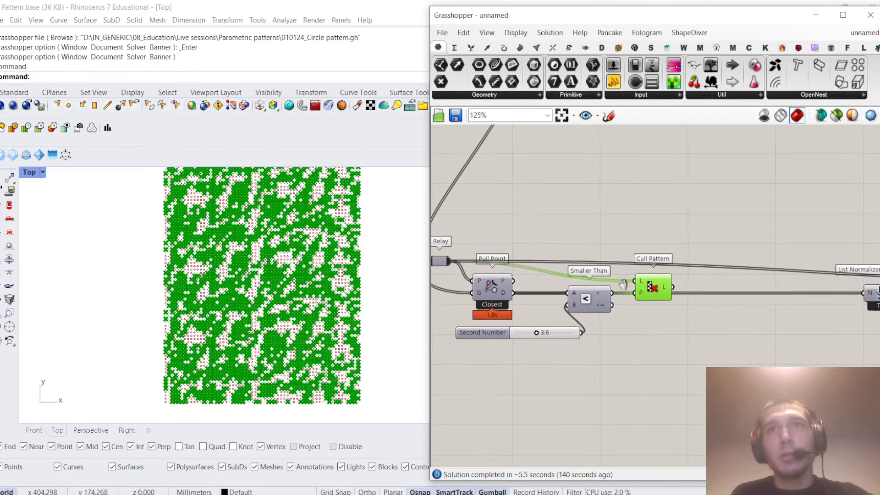
scroll(729, 324, up, 1)
right_drag(728, 324, 637, 327)
click(637, 327)
double_click(636, 327)
scroll(637, 348, down, 4)
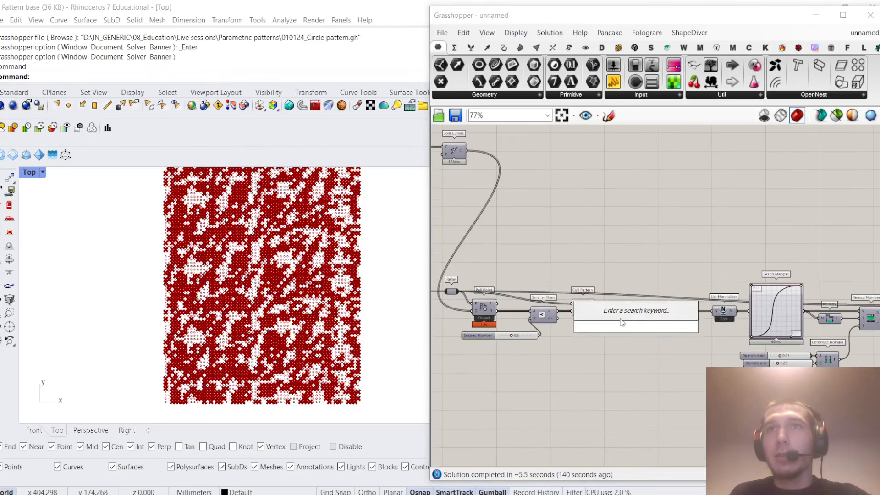
right_click(603, 320)
scroll(603, 316, up, 2)
right_drag(640, 255, 614, 248)
Duplicate Cull Pattern below the original and connect Pull Point's D output to the copy's L input
click(555, 300)
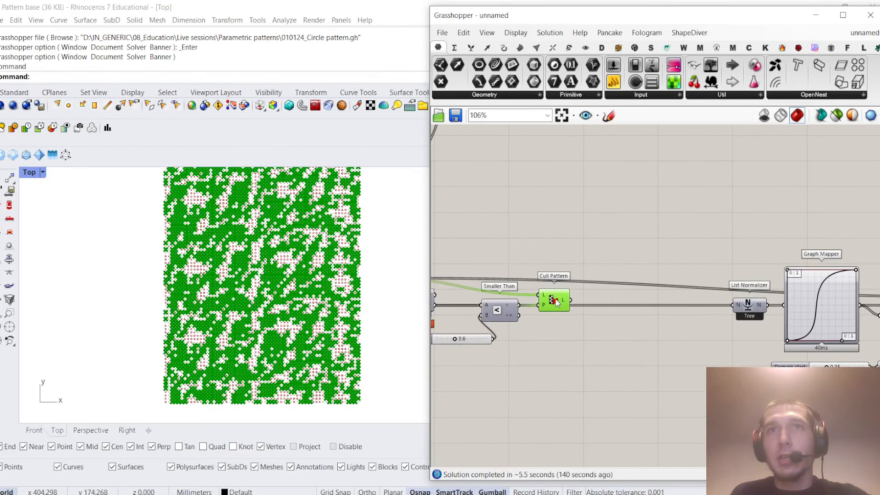
scroll(533, 316, up, 1)
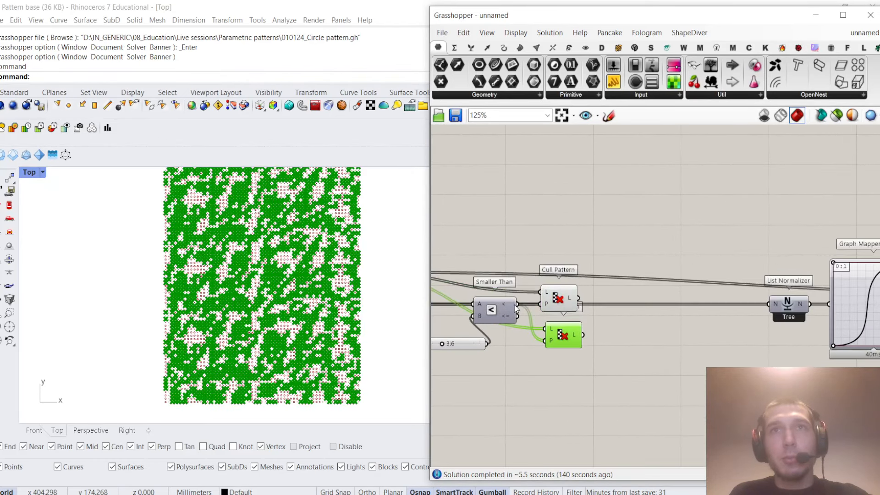
right_drag(521, 310, 590, 295)
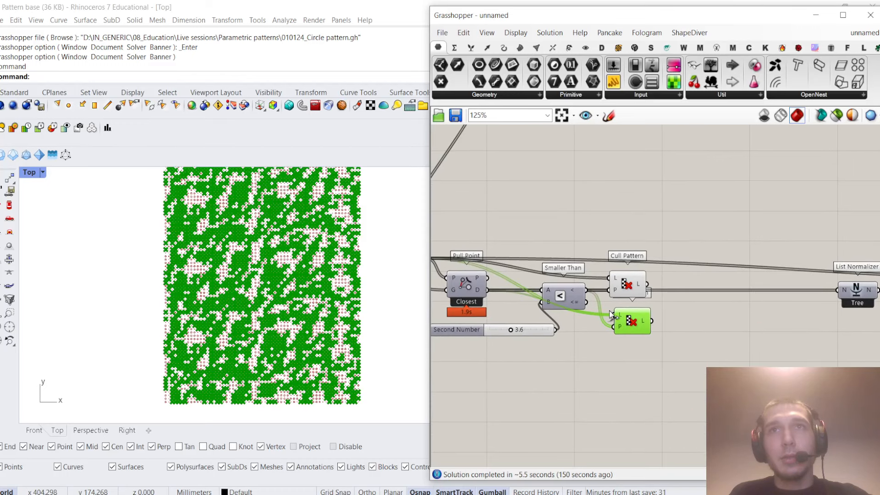
scroll(599, 246, down, 4)
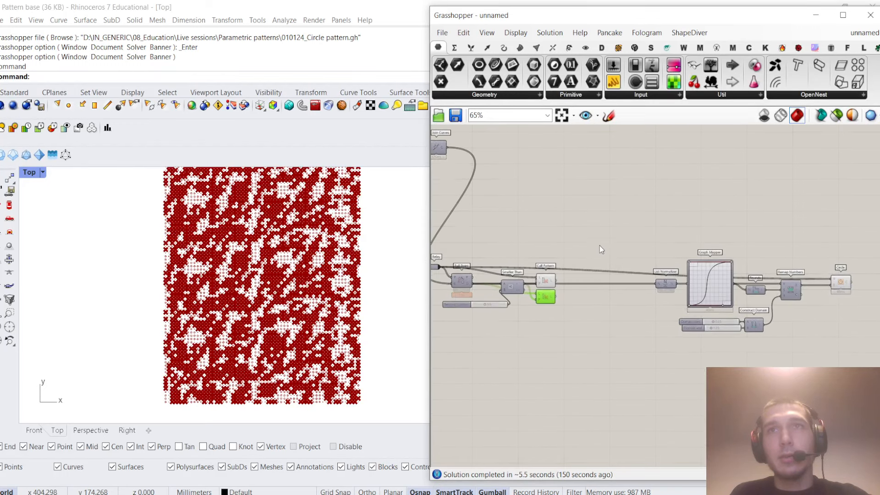
Lock the solver, then feed the first Cull Pattern into Circle's P input and the second into List Normalizer
middle_click(599, 246)
scroll(600, 240, up, 1)
scroll(568, 266, down, 3)
scroll(723, 275, up, 4)
drag(565, 264, 780, 279)
scroll(604, 283, down, 3)
right_drag(472, 291, 594, 293)
scroll(594, 292, up, 3)
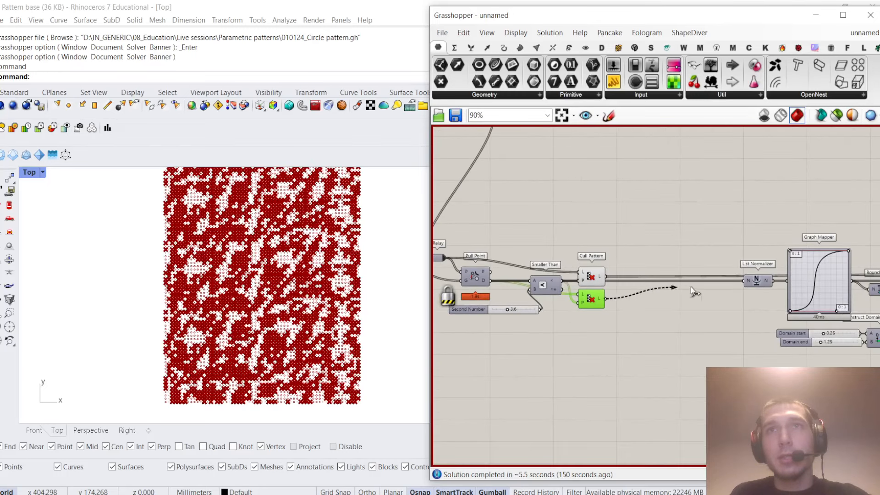
Turn off the preview of both Cull Pattern components
drag(634, 344, 532, 282)
right_click(584, 229)
click(607, 250)
scroll(596, 259, up, 2)
click(655, 235)
scroll(617, 261, down, 4)
scroll(573, 257, up, 4)
click(591, 311)
scroll(619, 300, down, 6)
scroll(687, 285, up, 4)
right_drag(696, 302, 632, 300)
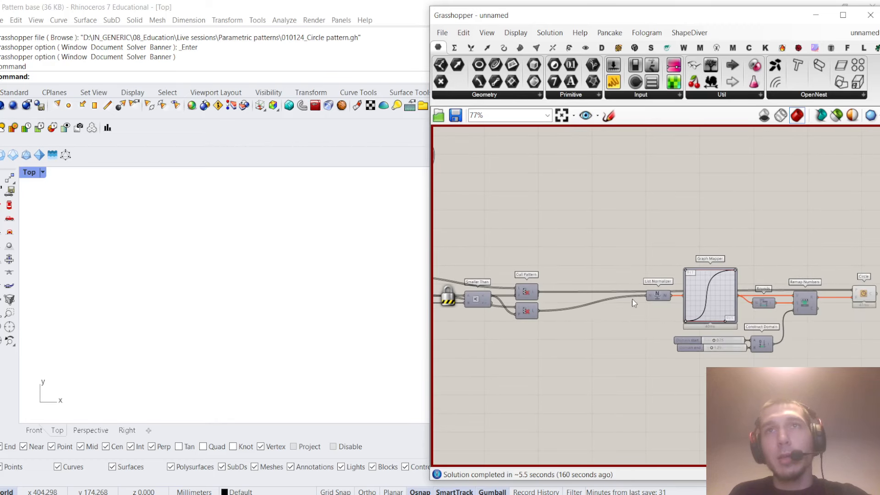
Move List Normalizer, Graph Mapper and the components after them closer to the Cull Patterns
right_drag(766, 342, 712, 323)
drag(811, 352, 598, 245)
drag(608, 276, 531, 277)
click(527, 294)
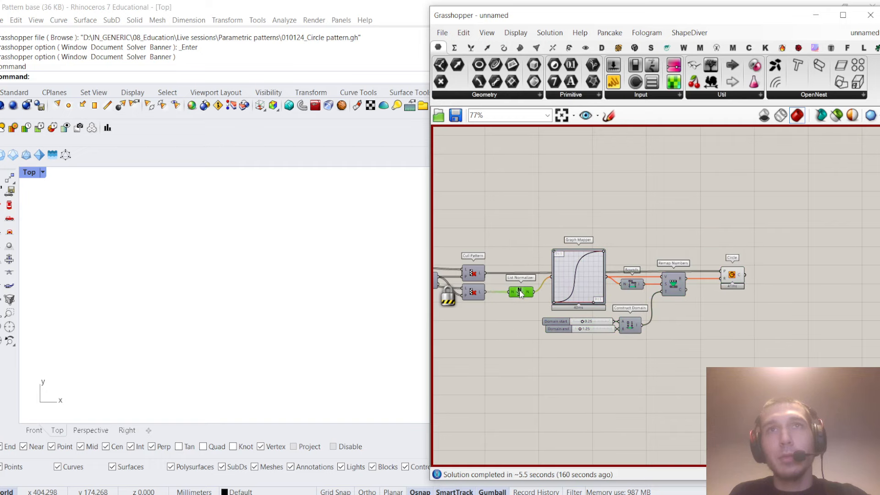
Unlock the solver to recompute the definition and inspect the culled circles in the Top viewport
scroll(656, 203, up, 1)
middle_click(656, 202)
click(656, 238)
right_drag(756, 243, 730, 243)
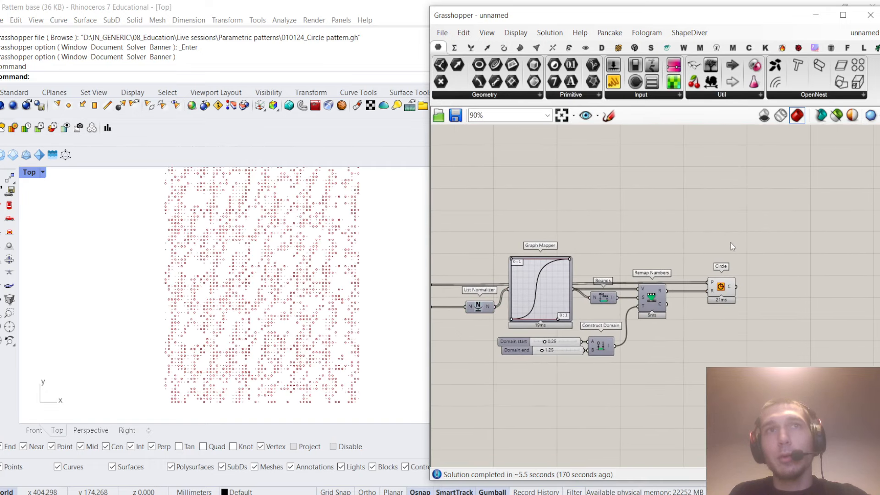
scroll(328, 306, down, 4)
scroll(297, 270, up, 12)
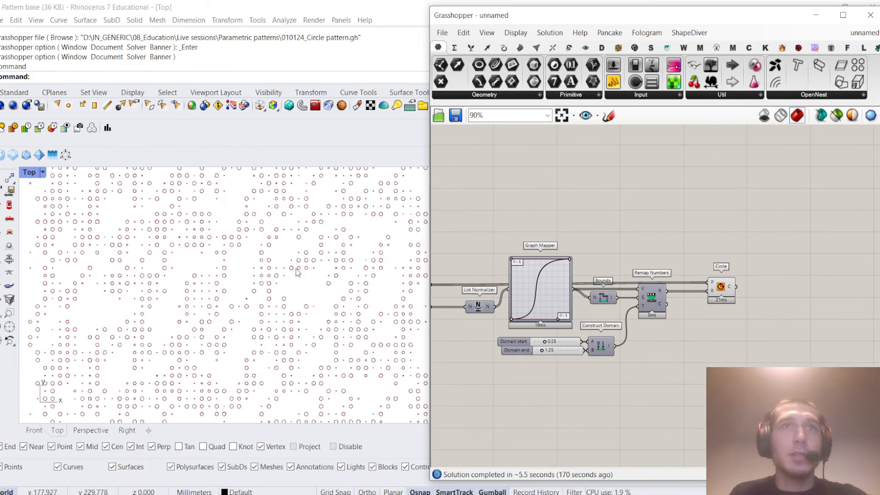
scroll(297, 270, down, 6)
scroll(297, 272, down, 2)
Reshape the Graph Mapper's curve by shifting its lower and upper handles towards higher input values
scroll(610, 329, up, 5)
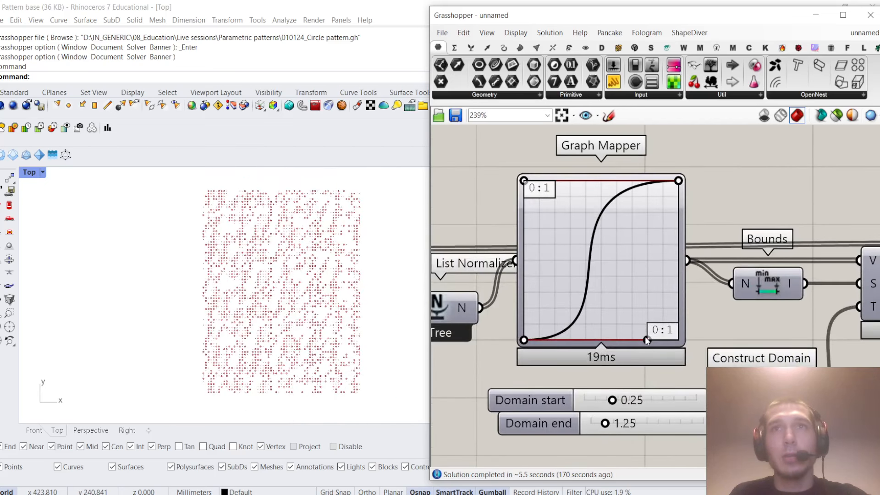
drag(597, 341, 636, 341)
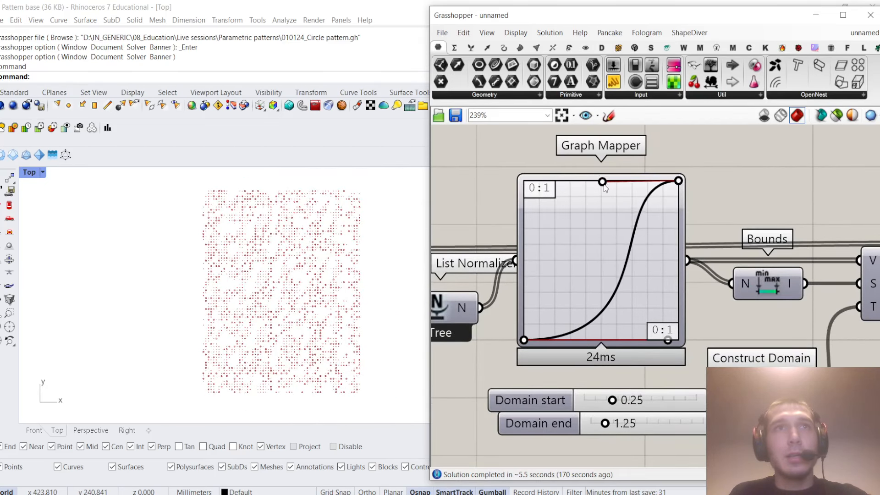
scroll(310, 278, down, 2)
scroll(309, 274, up, 3)
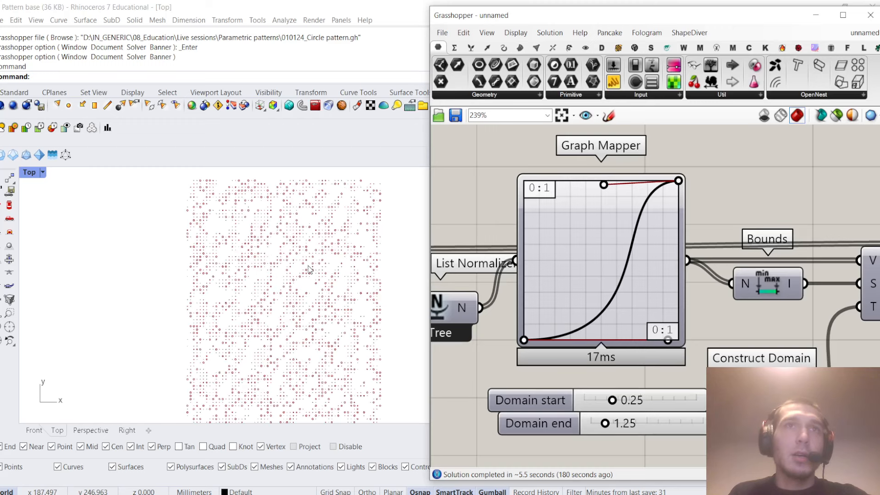
scroll(308, 270, down, 1)
Turn on the Join Curves preview to compare the lines with the circles in the Top viewport
scroll(639, 263, down, 7)
scroll(618, 267, up, 2)
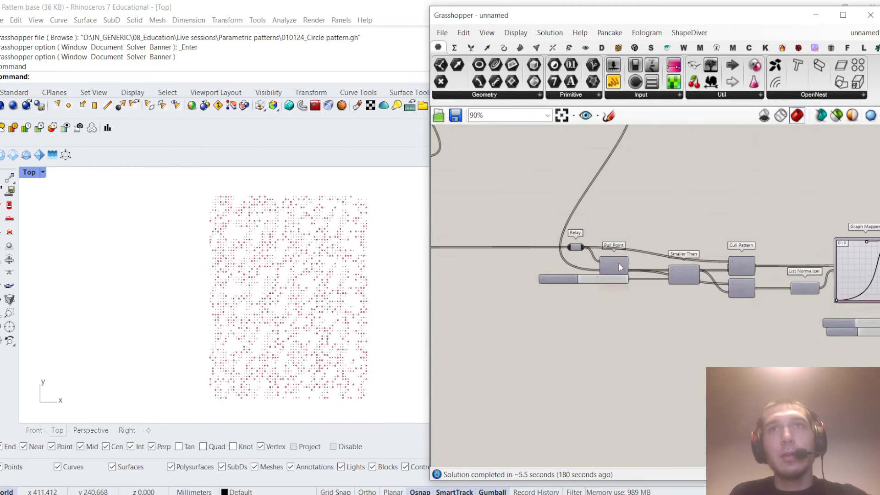
right_drag(613, 129, 623, 262)
right_click(634, 203)
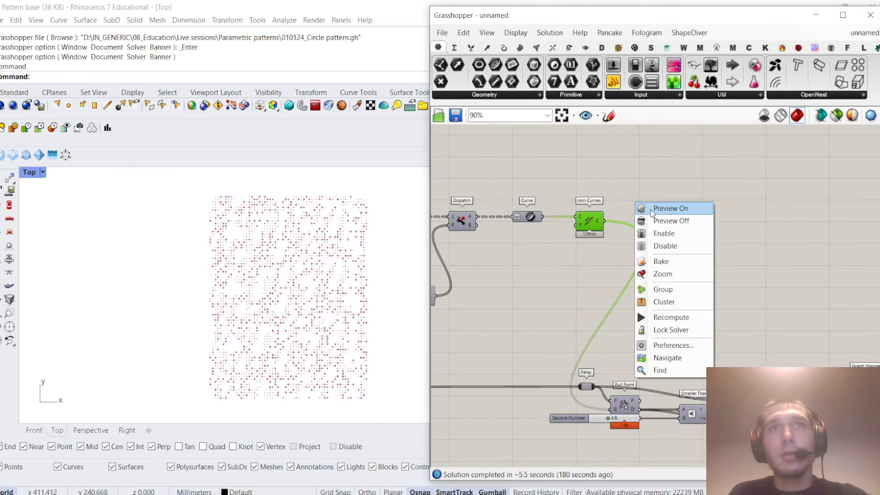
click(651, 208)
scroll(332, 296, up, 5)
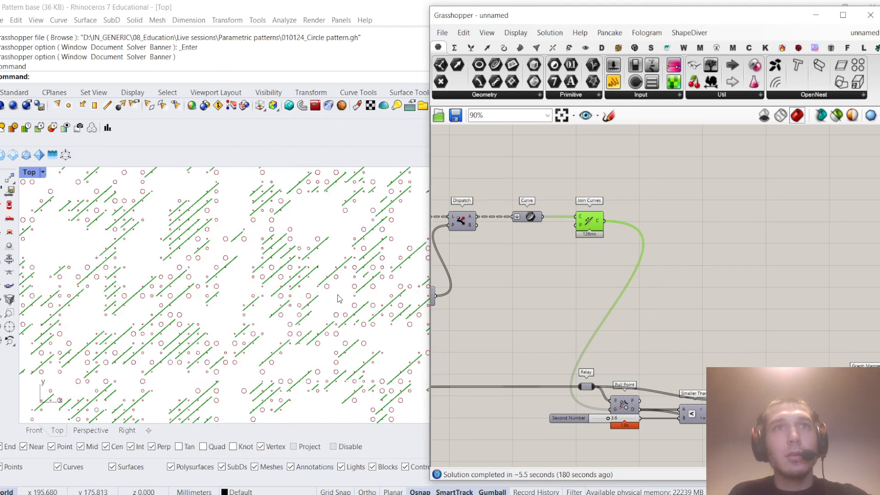
scroll(674, 265, down, 4)
Swap the two Construct Domain sliders so that the domain starts at 1.25 and ends at 0.25
right_drag(779, 372, 670, 338)
scroll(670, 338, up, 8)
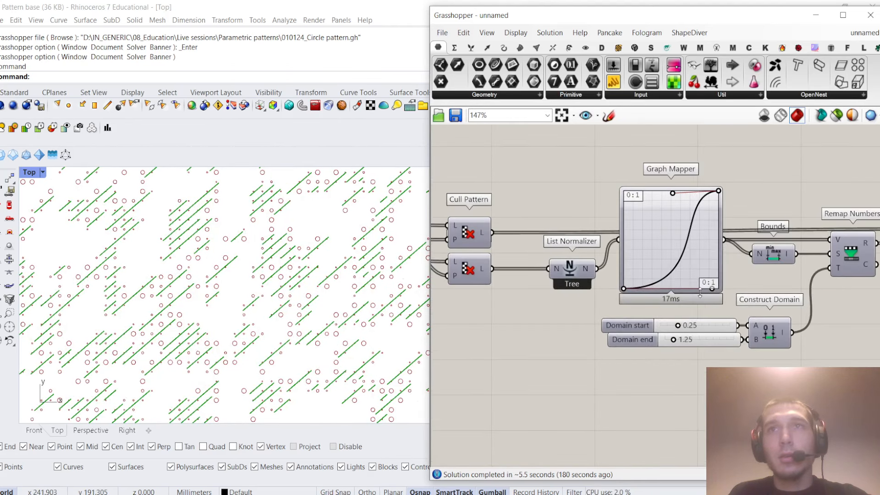
right_drag(747, 333, 708, 338)
scroll(708, 338, up, 2)
drag(695, 326, 663, 302)
scroll(299, 298, down, 3)
scroll(299, 298, down, 2)
drag(662, 326, 653, 347)
drag(667, 310, 660, 330)
click(680, 303)
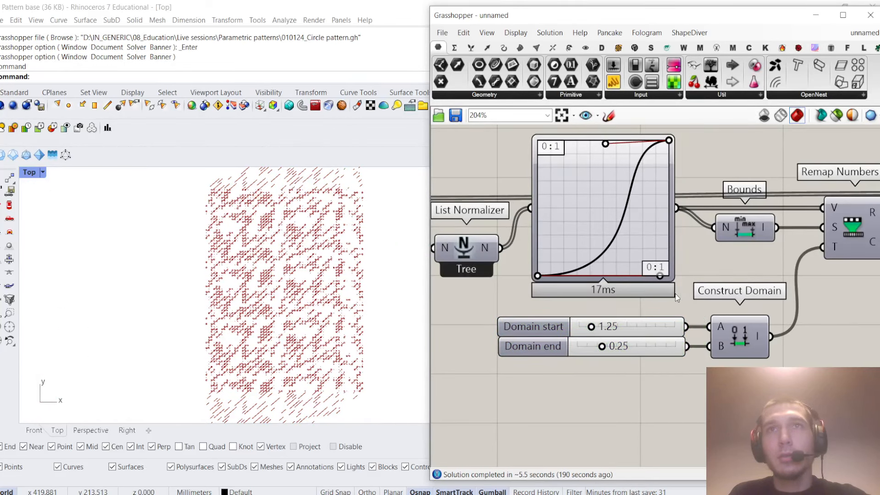
Turn off the Join Curves preview and inspect the circle pattern on its own
scroll(679, 300, down, 5)
right_drag(567, 235, 582, 250)
right_drag(533, 226, 674, 296)
click(565, 189)
middle_click(589, 164)
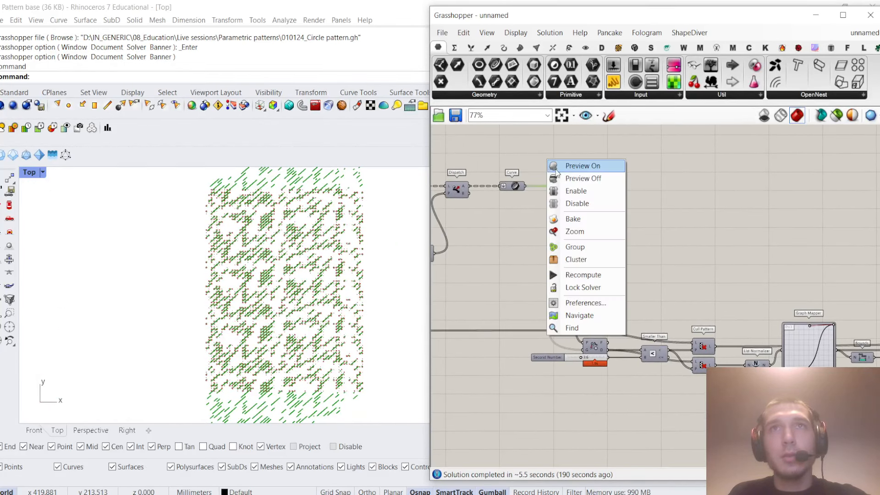
click(586, 178)
click(522, 225)
scroll(295, 279, up, 4)
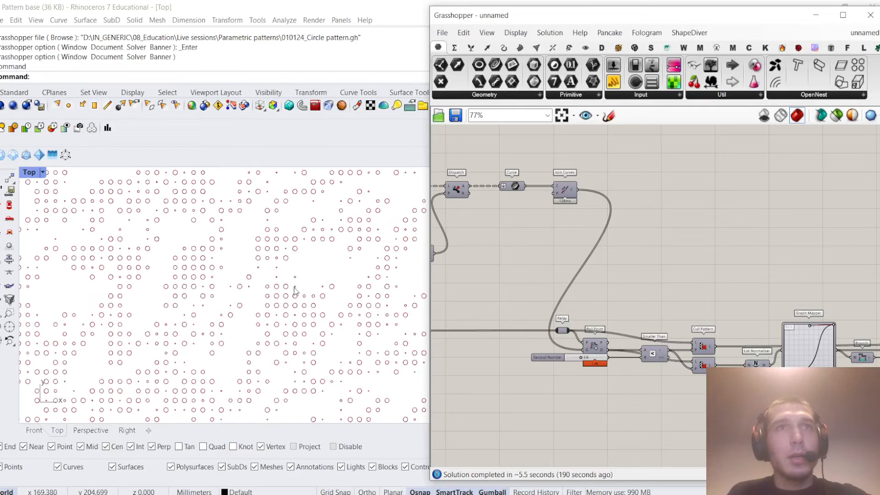
scroll(303, 287, down, 4)
scroll(315, 291, up, 2)
Set the Smaller Than threshold slider to 1.4
right_drag(581, 350, 682, 329)
scroll(691, 338, up, 6)
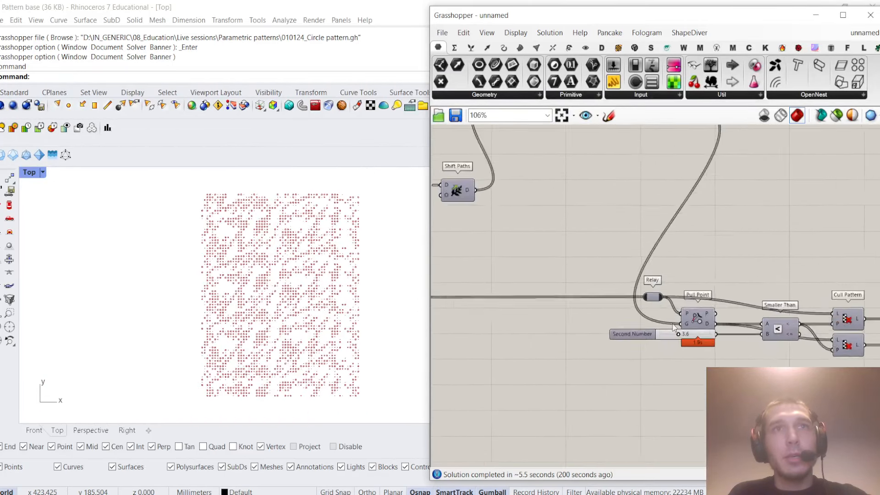
scroll(655, 330, down, 5)
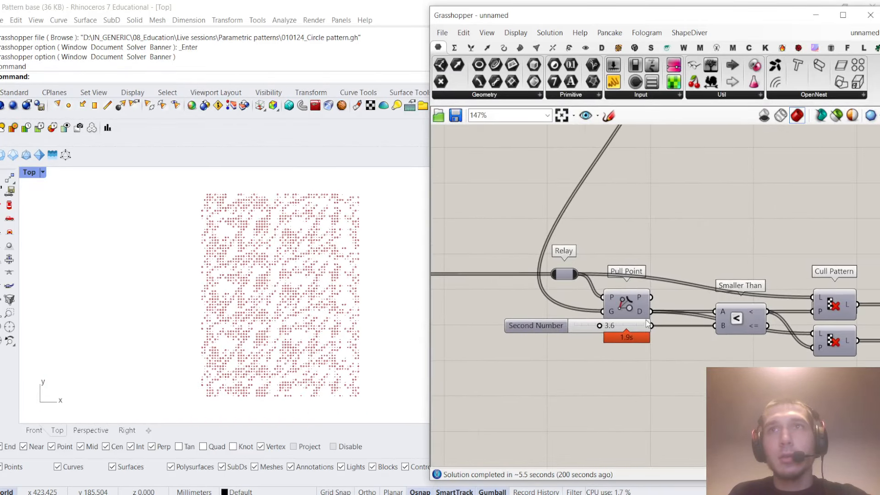
scroll(592, 327, up, 4)
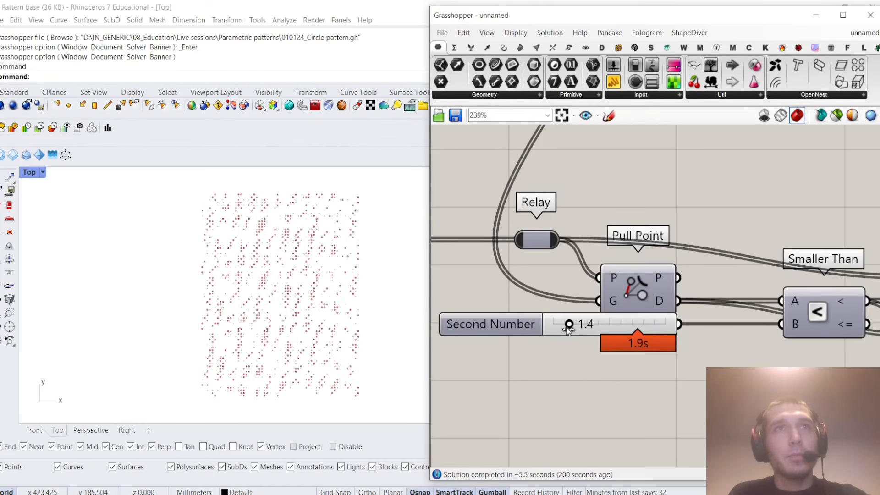
Set the Count slider feeding Divide Curve to 70
scroll(568, 326, down, 5)
right_drag(765, 274, 688, 273)
scroll(687, 271, up, 4)
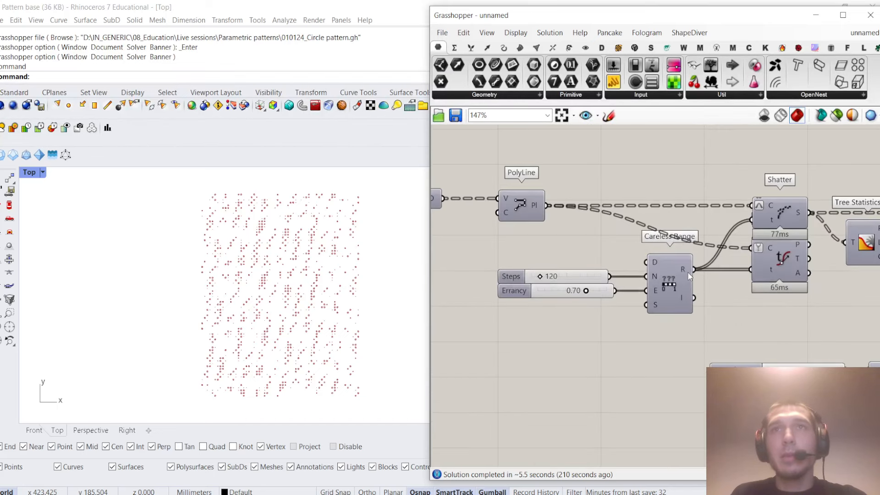
scroll(611, 301, down, 5)
scroll(582, 301, up, 3)
right_drag(581, 301, 613, 271)
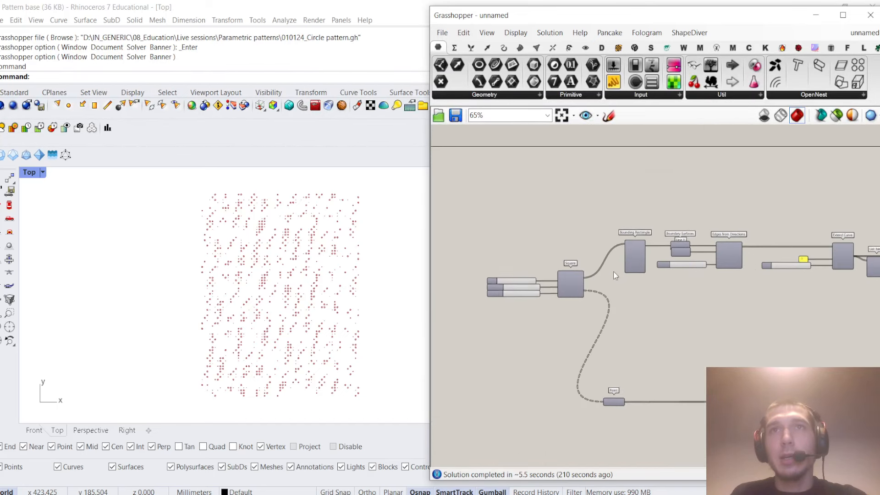
scroll(629, 259, up, 4)
scroll(579, 285, down, 3)
right_drag(861, 272, 658, 294)
scroll(659, 294, up, 2)
scroll(536, 308, up, 1)
scroll(528, 306, down, 1)
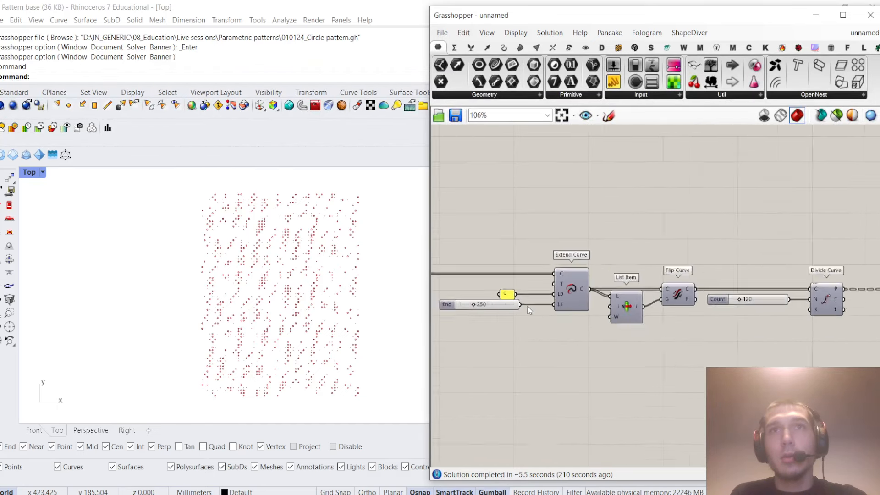
scroll(529, 309, down, 1)
right_drag(738, 297, 631, 300)
scroll(632, 299, up, 3)
double_click(609, 307)
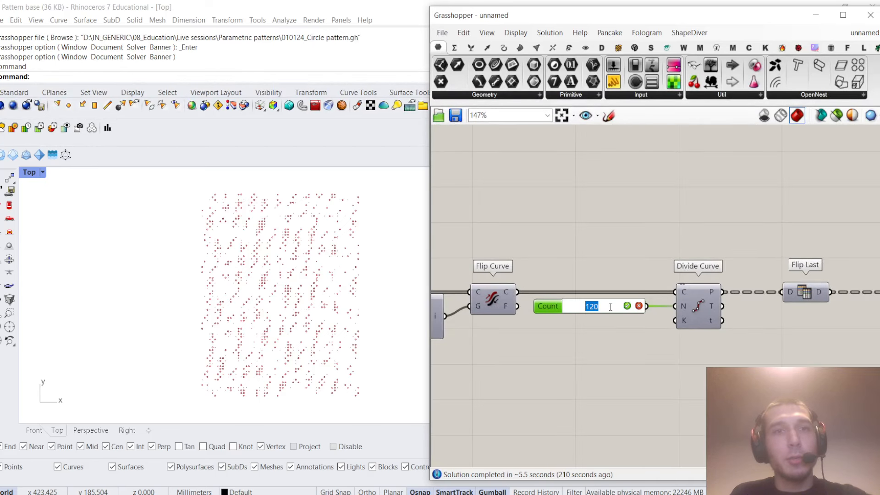
text(70)
key(Return)
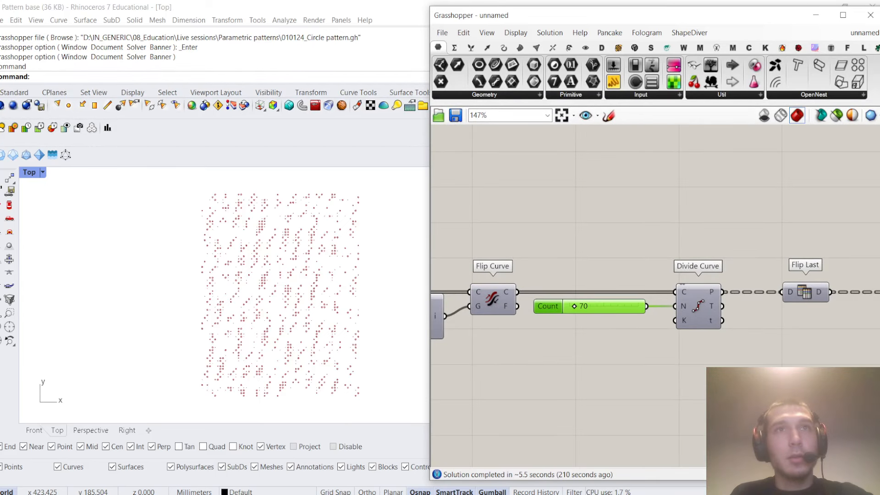
Set the Smaller Than threshold slider to 2.8
scroll(590, 311, down, 2)
scroll(590, 310, down, 3)
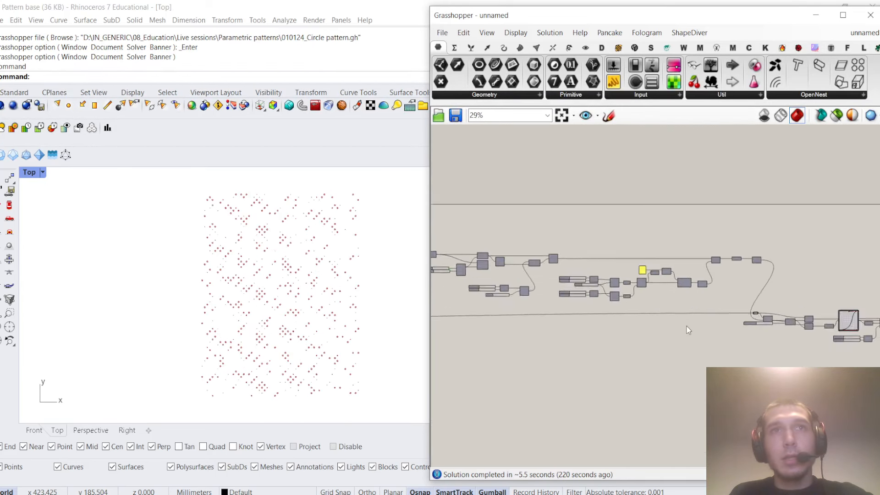
scroll(687, 329, up, 7)
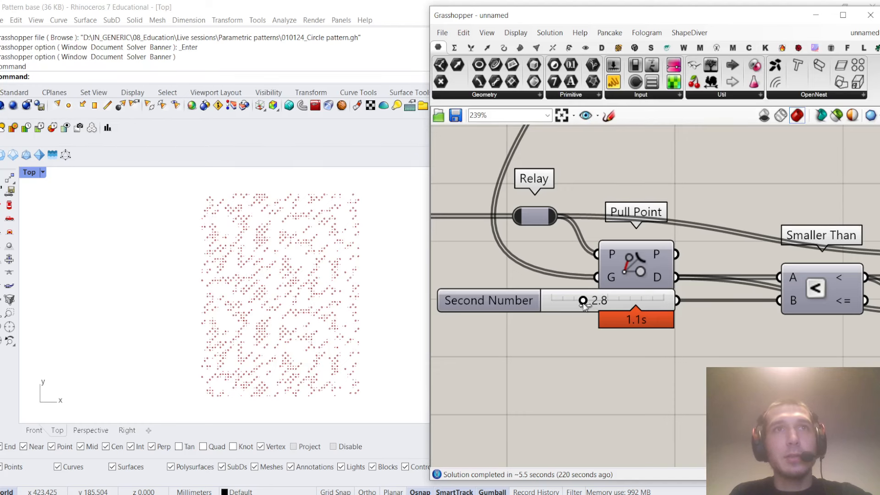
Add a Boundary Surfaces component after the Circle component at the end of the definition
scroll(583, 306, down, 6)
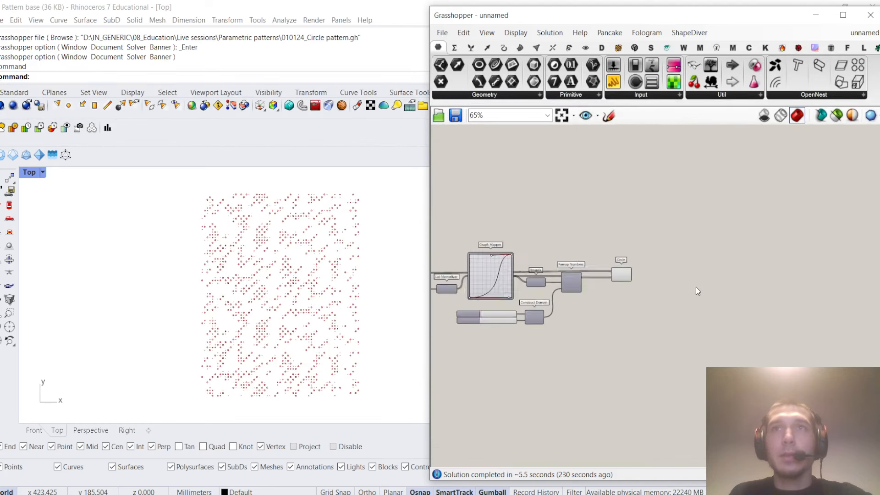
scroll(696, 286, up, 4)
double_click(685, 257)
text(b)
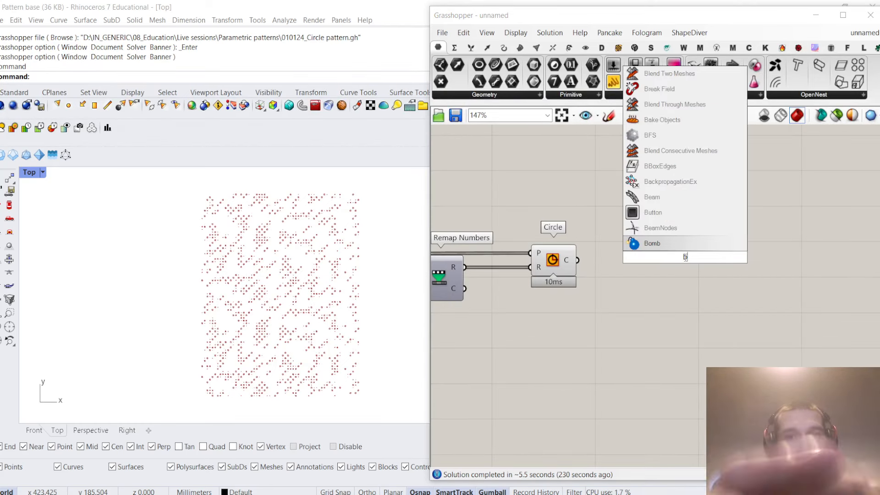
text(oundary su)
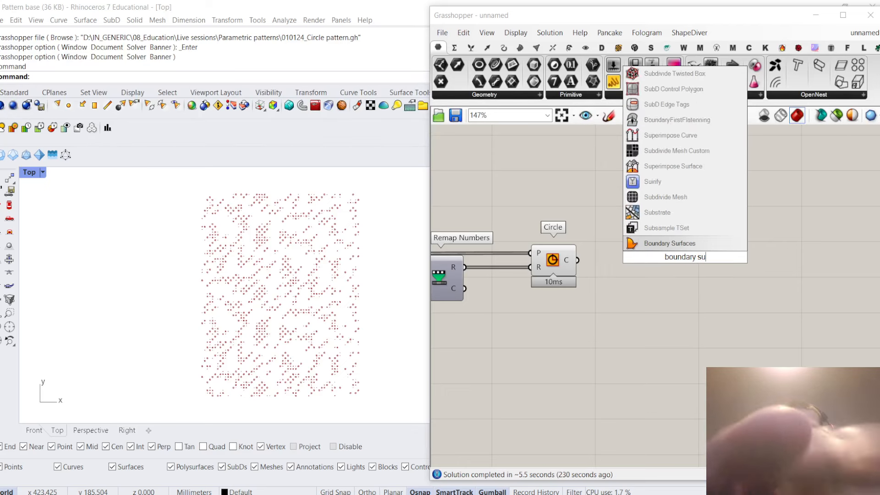
text(rfaces)
key(Return)
scroll(589, 253, up, 2)
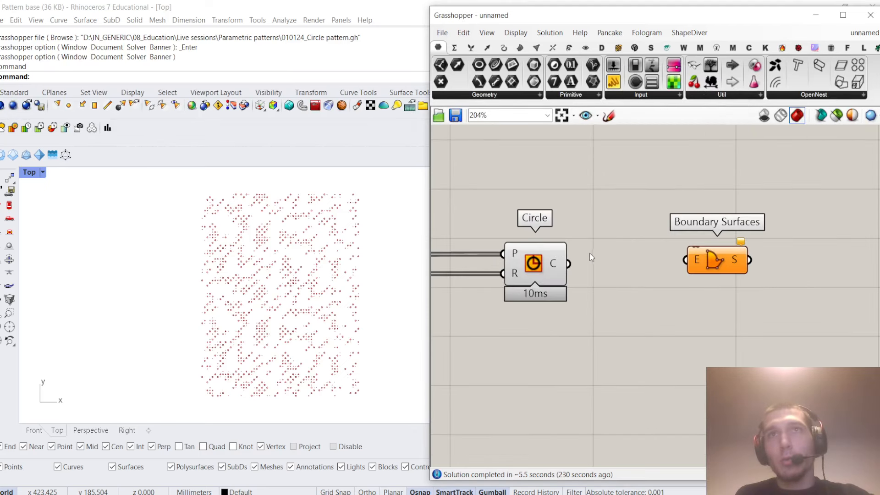
Graft the Circle output and connect it to the edges input of Boundary Surfaces
right_click(568, 264)
click(591, 322)
drag(583, 264, 700, 268)
Turn off the preview of the Circle component
drag(599, 329, 531, 203)
middle_click(528, 199)
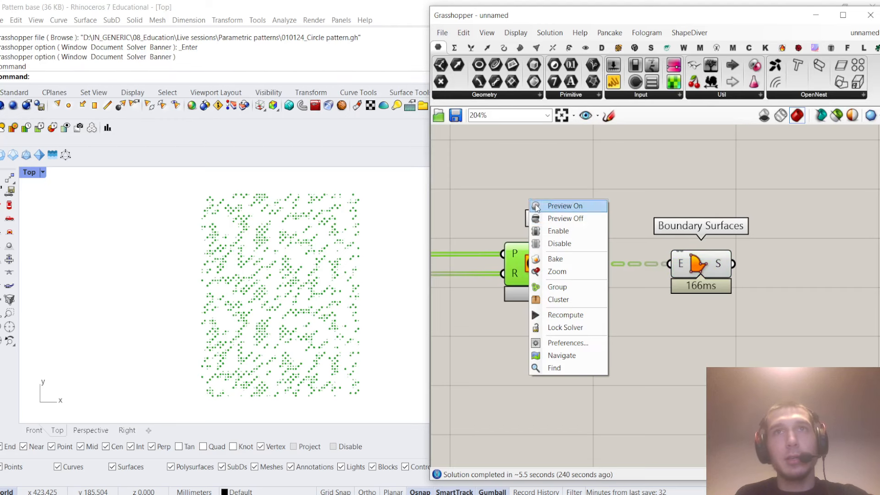
click(556, 219)
click(631, 203)
Add a Custom Preview component and connect the Boundary Surfaces output to its geometry input
right_drag(706, 218, 659, 224)
double_click(674, 223)
text(cus)
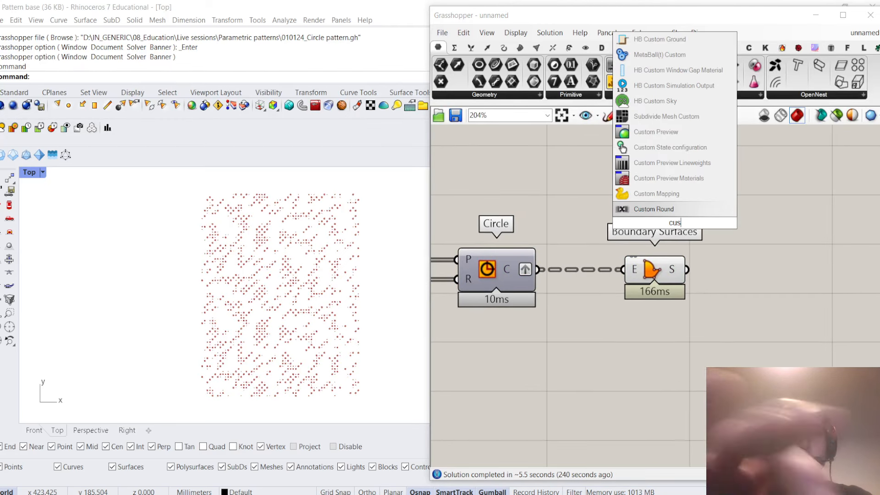
text(tom preview)
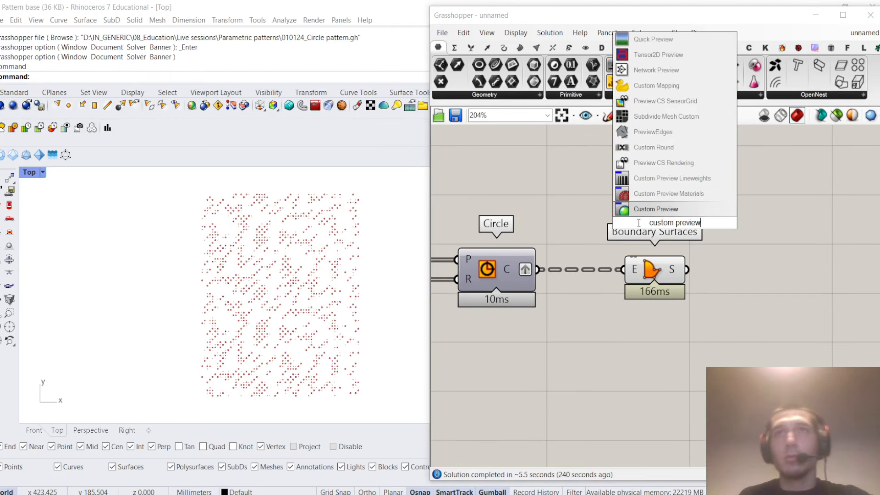
key(Return)
right_drag(690, 221, 603, 206)
drag(665, 256, 668, 248)
drag(694, 268, 777, 274)
Add a black Colour Swatch, connect it to the Custom Preview material input and place it beside that input
double_click(660, 327)
text(swatch)
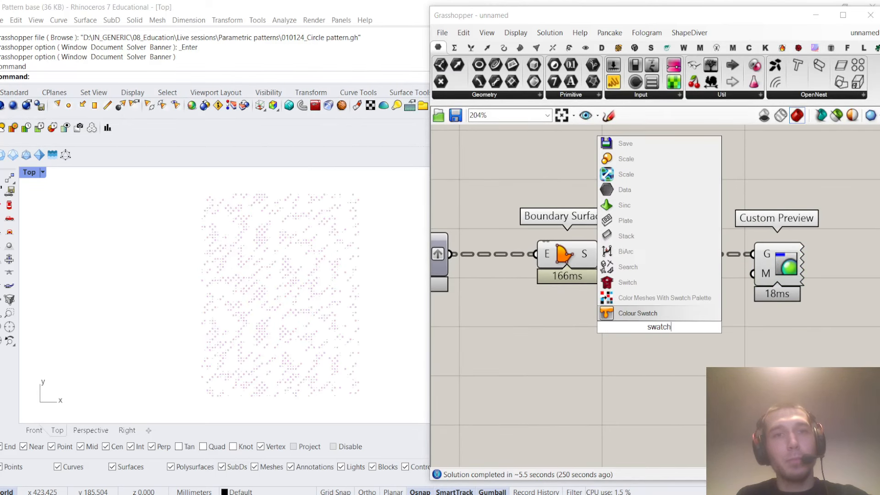
key(Return)
click(672, 327)
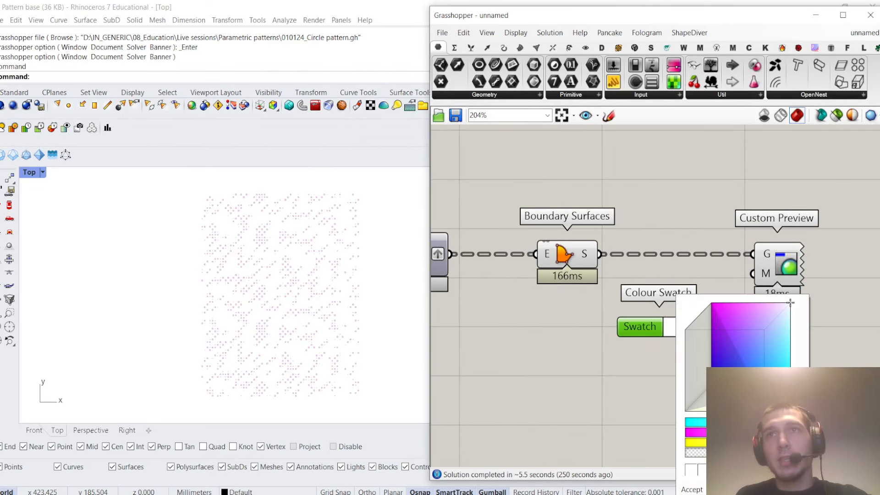
drag(789, 302, 763, 329)
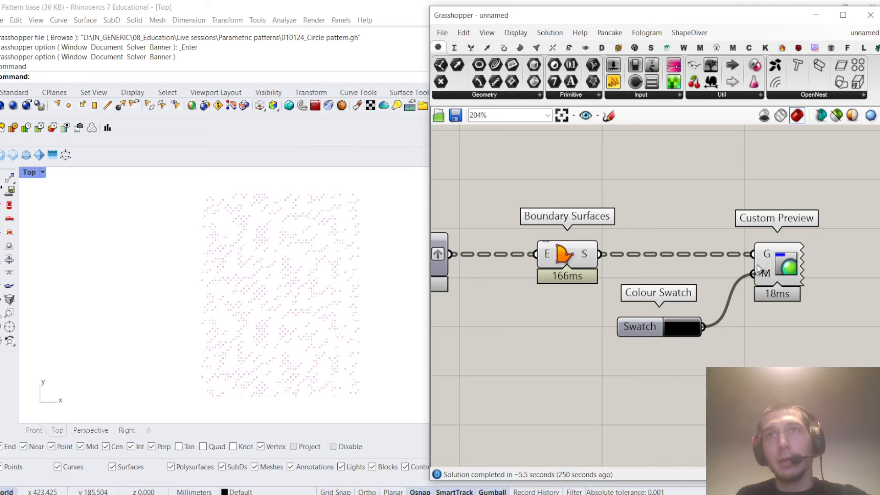
drag(666, 323, 687, 270)
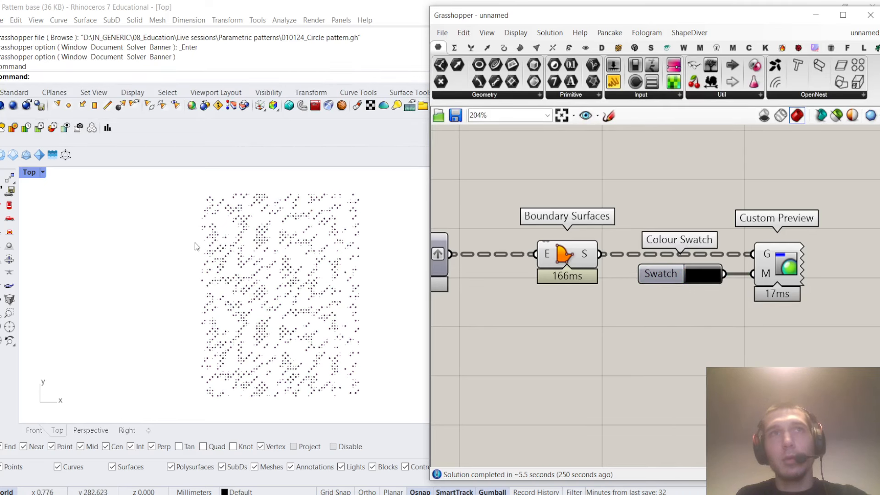
Switch the Top viewport to the Rendered display mode
click(43, 172)
click(69, 163)
scroll(257, 284, up, 2)
Turn off the Boundary Surfaces preview so that only the black custom preview shows in the Top viewport
scroll(601, 329, down, 4)
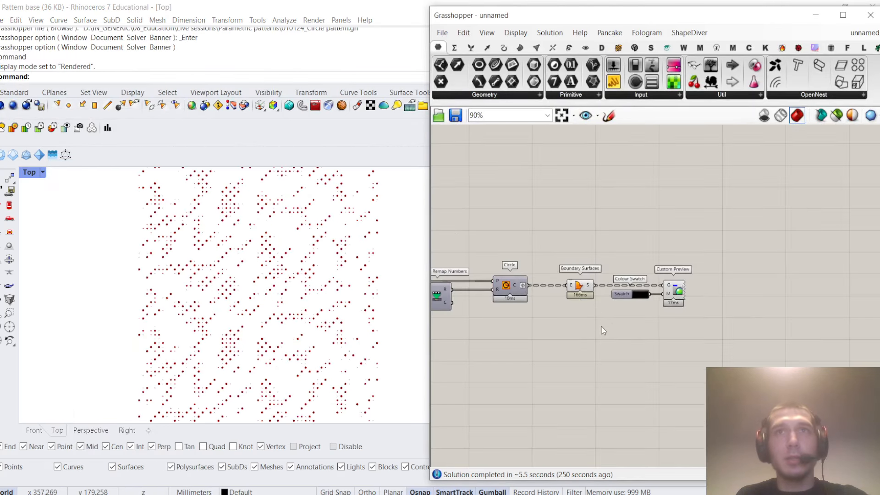
right_click(578, 286)
click(591, 226)
scroll(285, 291, down, 5)
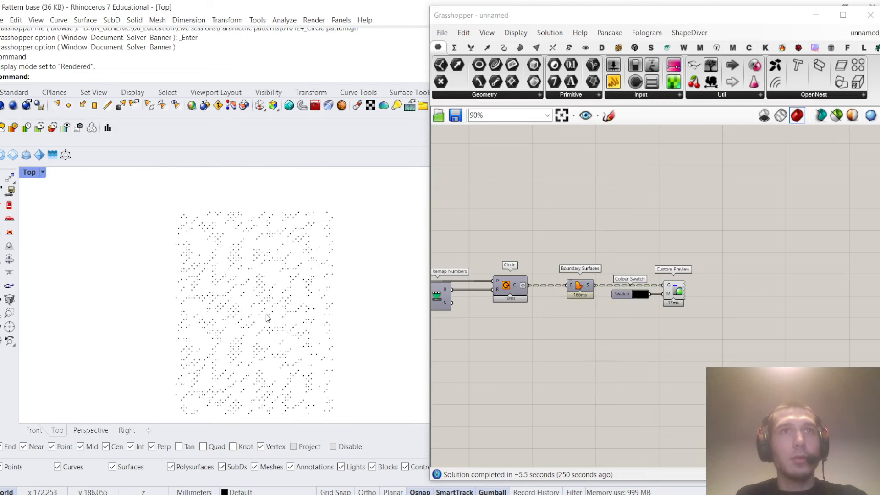
Move the Smaller Than threshold slider below Pull Point and set it to 4.0
scroll(267, 317, up, 2)
scroll(550, 276, down, 3)
right_drag(520, 273, 786, 247)
right_drag(502, 243, 785, 312)
scroll(595, 240, up, 4)
right_drag(552, 256, 674, 259)
right_drag(460, 281, 568, 258)
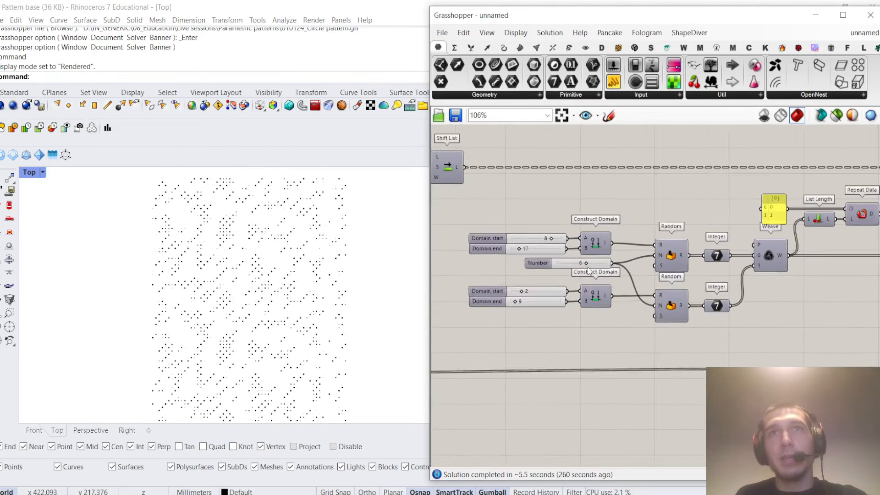
scroll(568, 258, up, 2)
scroll(571, 262, down, 5)
scroll(698, 288, up, 5)
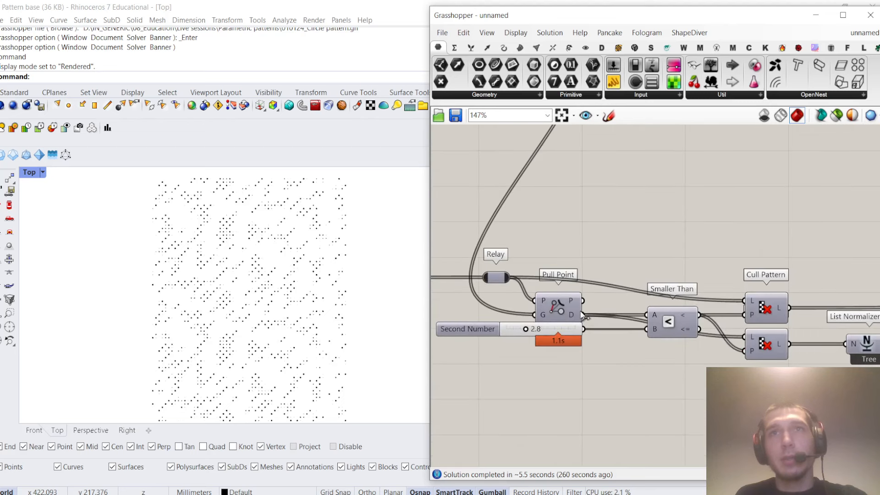
right_drag(557, 326, 608, 285)
drag(583, 287, 590, 328)
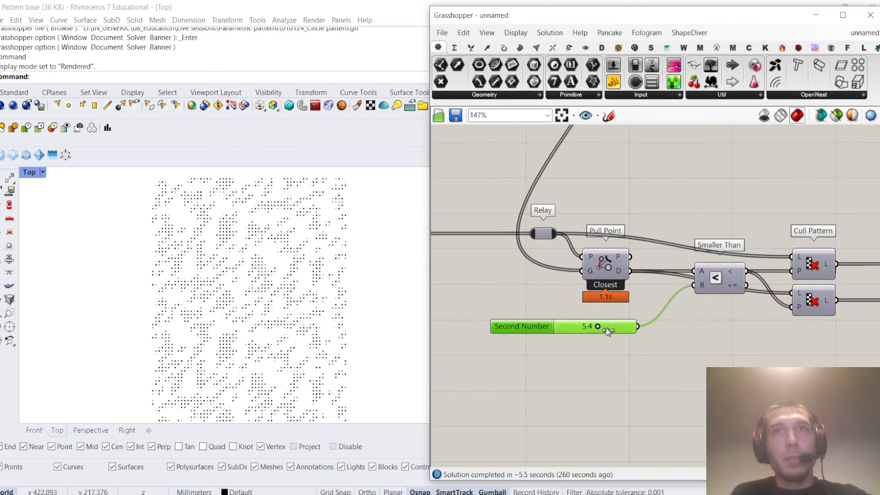
drag(605, 328, 595, 331)
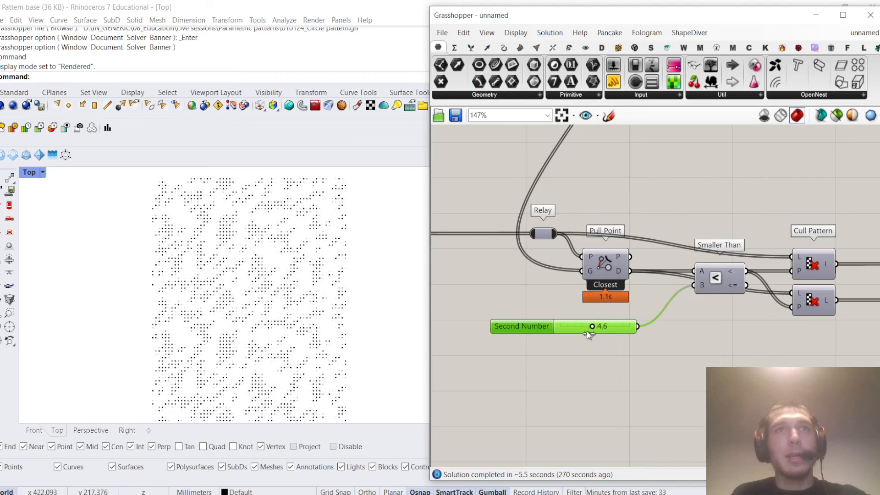
scroll(294, 269, down, 2)
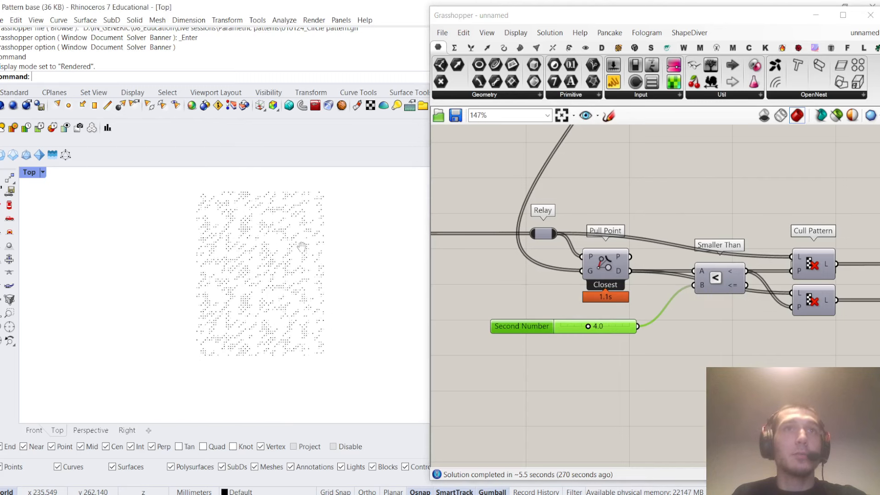
Set the Domain end slider to 27 for the Construct Domain that starts at 0
scroll(677, 284, down, 5)
scroll(676, 284, up, 5)
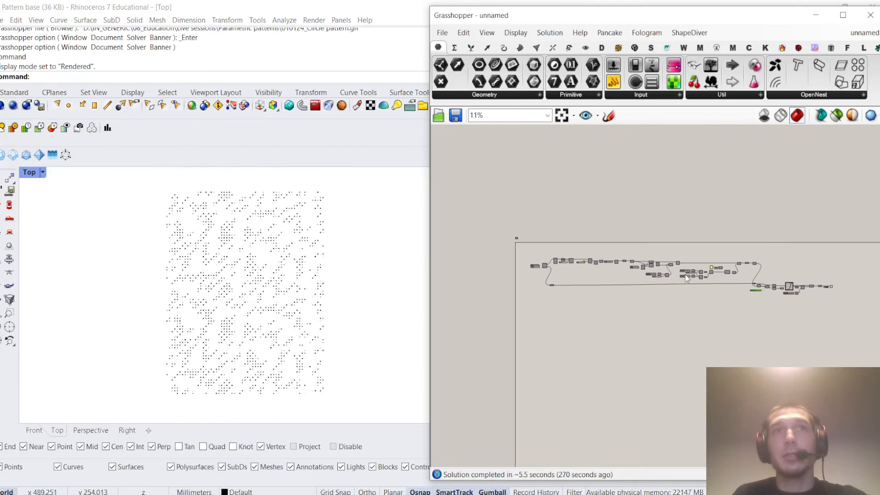
scroll(550, 305, up, 1)
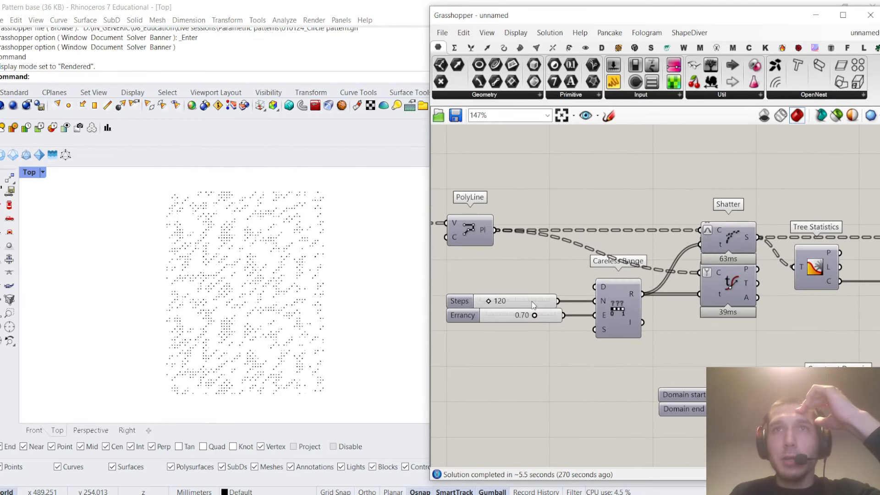
scroll(681, 308, down, 4)
scroll(680, 308, up, 5)
right_drag(680, 318, 638, 281)
scroll(640, 326, up, 2)
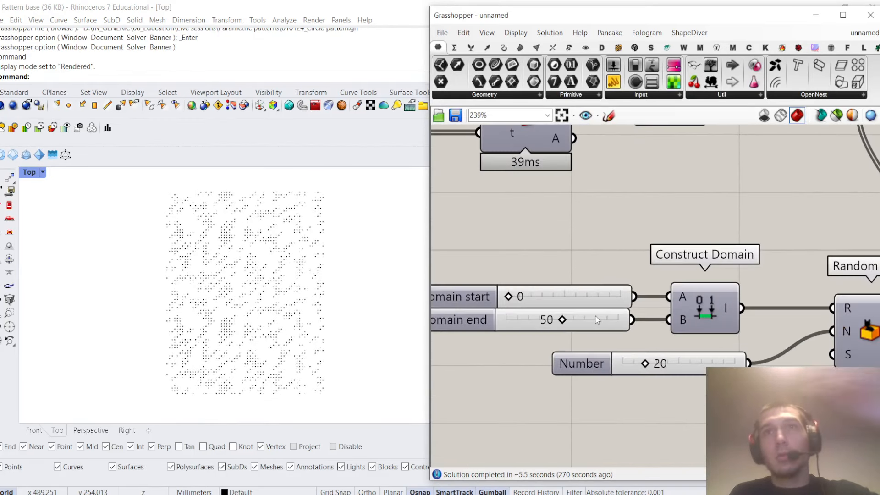
double_click(596, 316)
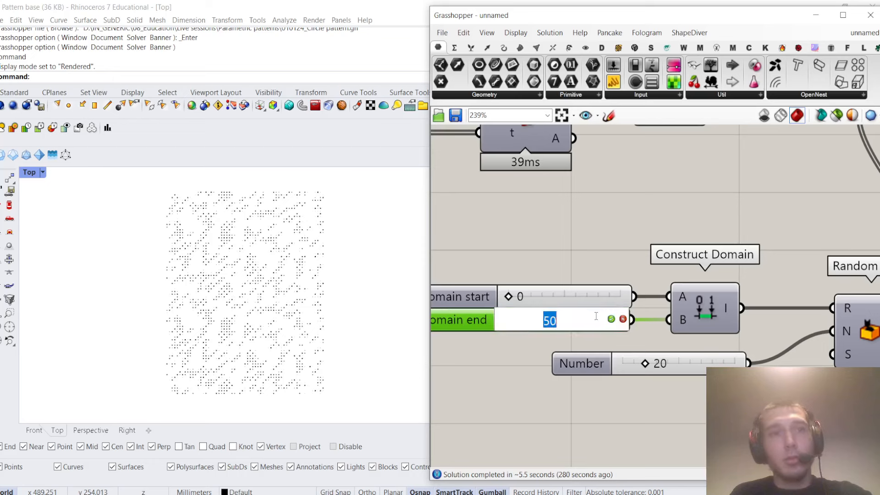
text(27)
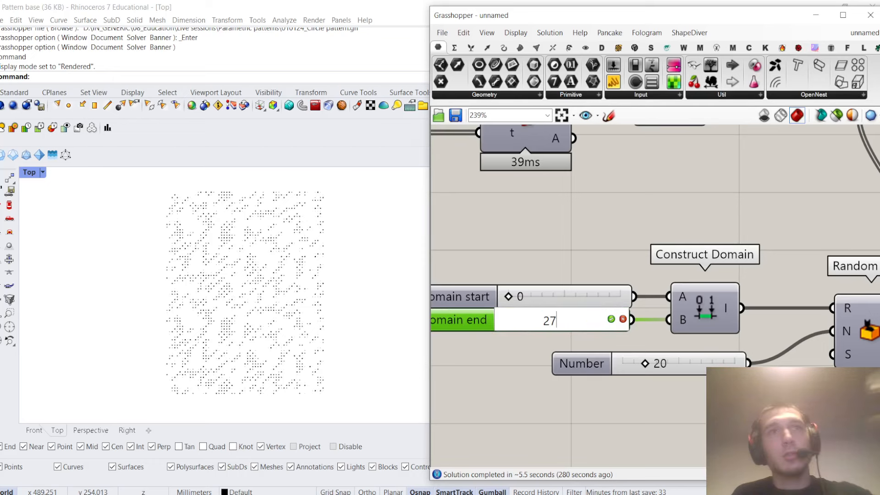
key(Return)
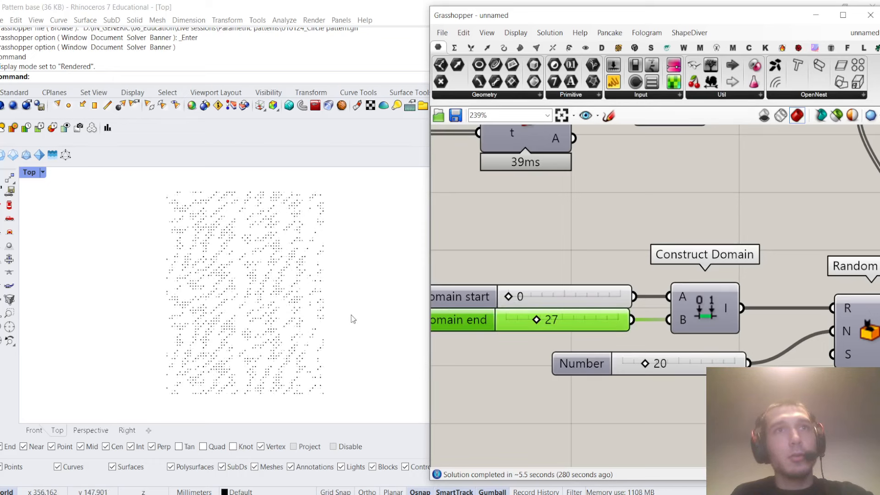
Try 12 as the Domain end of the Construct Domain that starts at 8, and settle on 27
scroll(581, 303, down, 9)
right_drag(715, 271, 587, 271)
scroll(644, 294, up, 7)
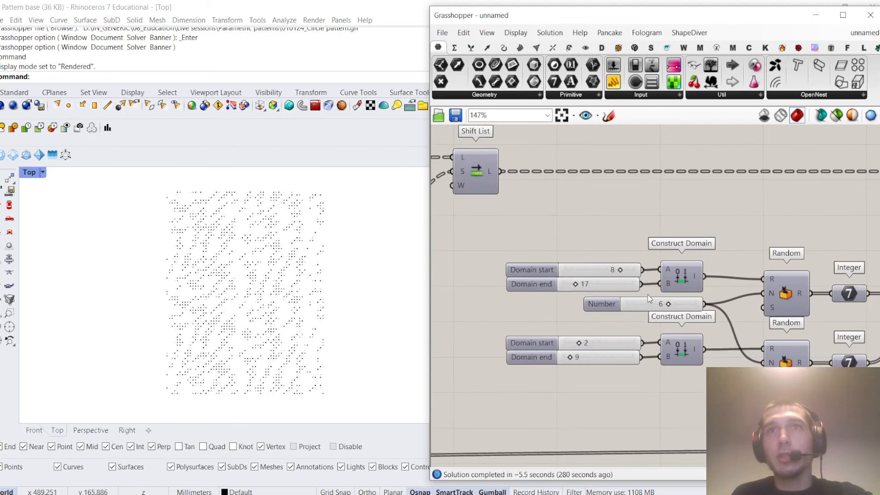
double_click(611, 286)
text(12)
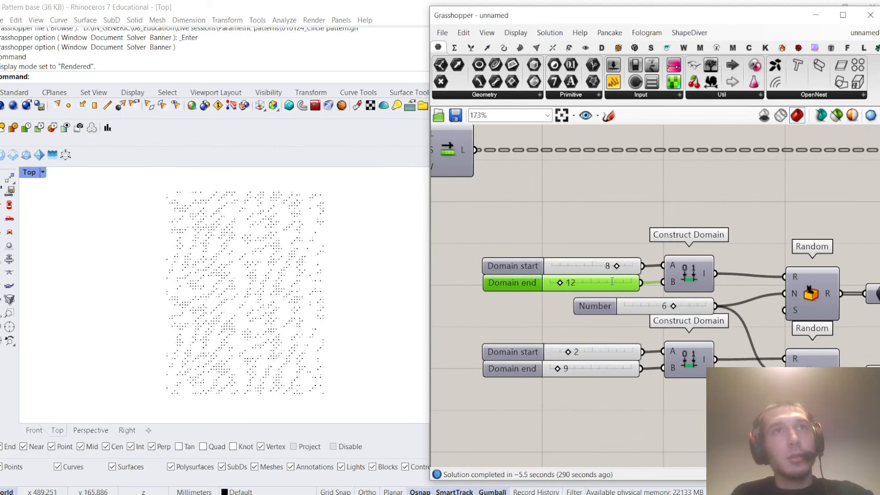
double_click(586, 287)
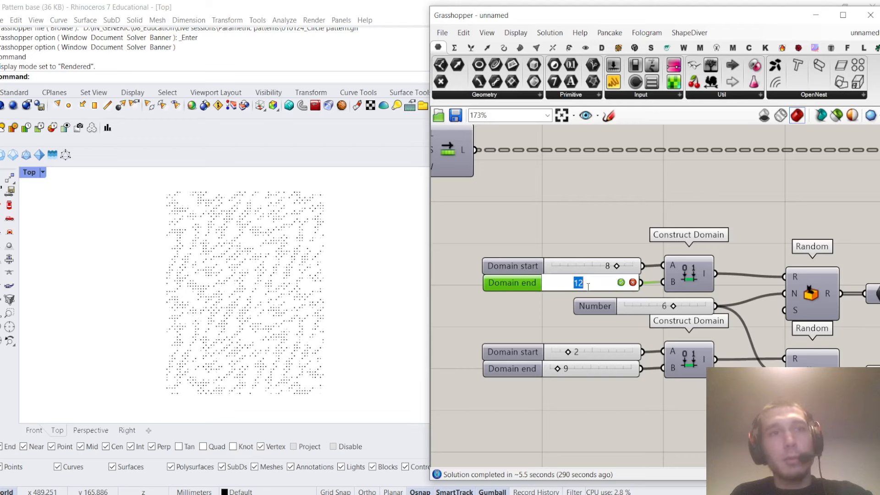
text(27)
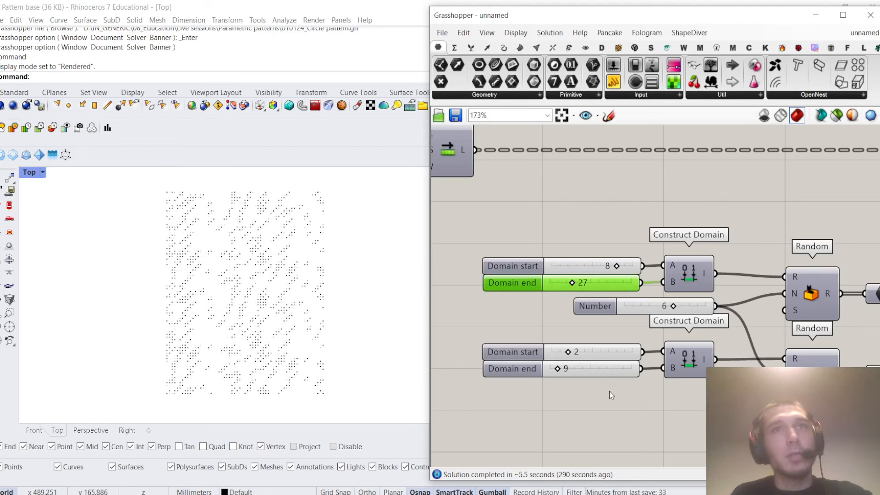
Try 12 as the Domain end of the Construct Domain that starts at 2, and settle on 14
double_click(607, 373)
text(1)
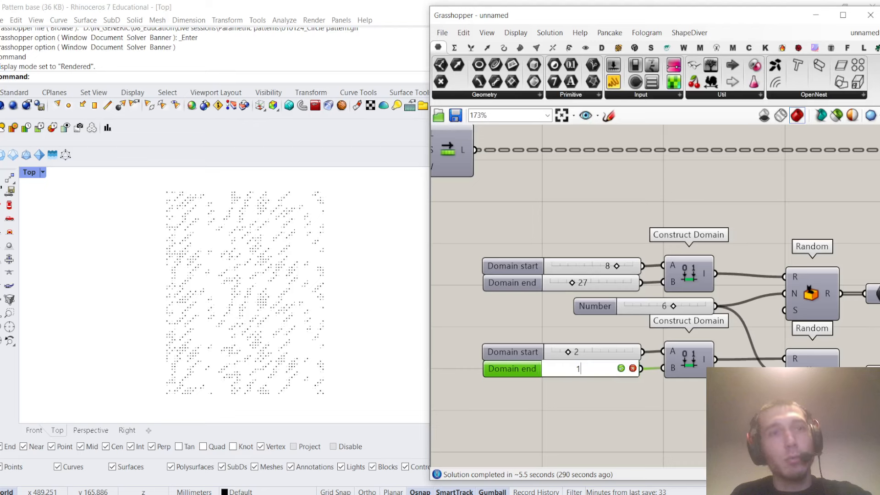
text(2)
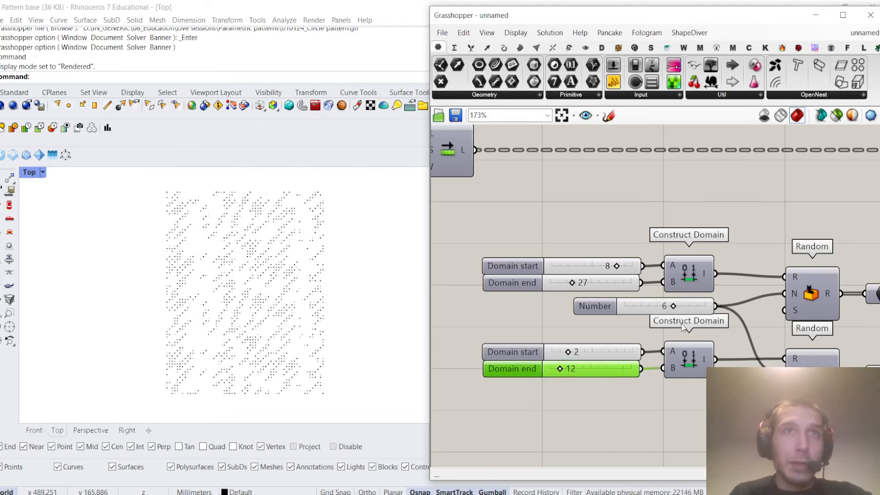
scroll(630, 352, up, 3)
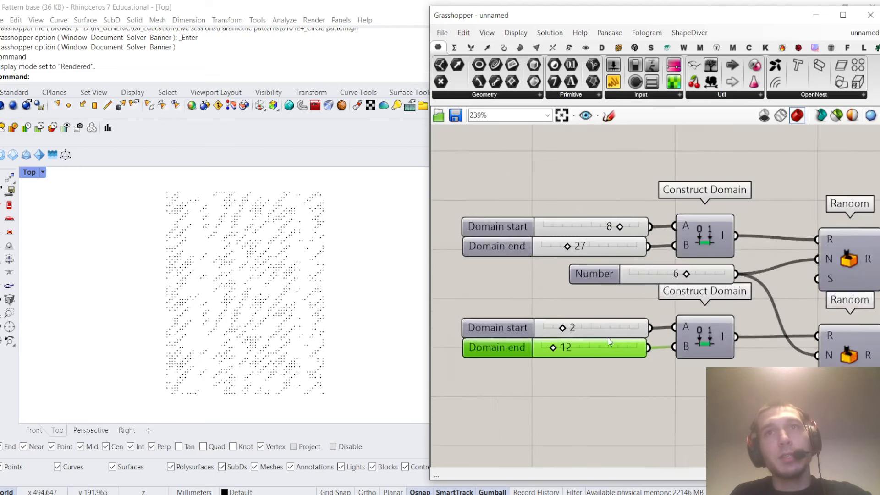
double_click(609, 353)
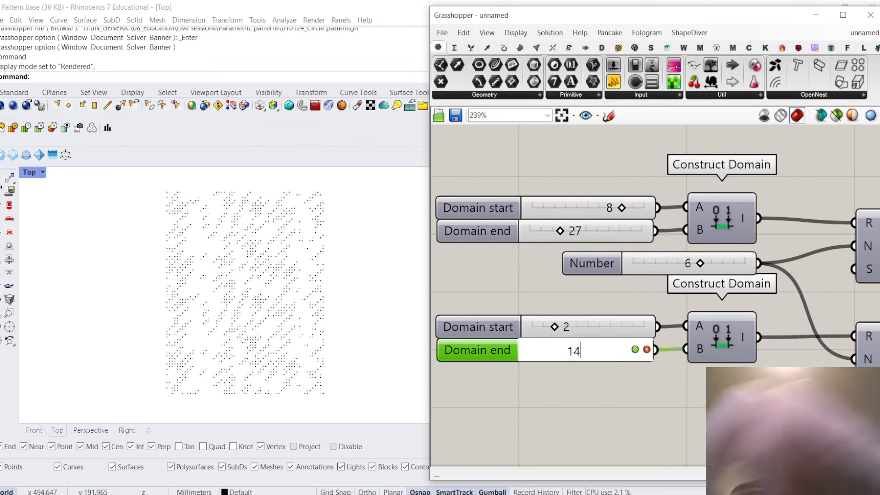
key(Return)
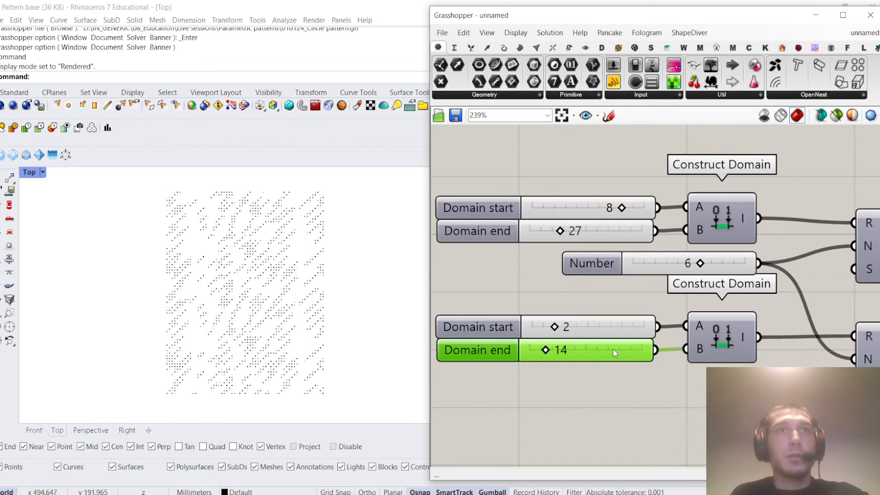
Set the Domain end slider to 30 for the Construct Domain that starts at 8
click(591, 241)
double_click(596, 235)
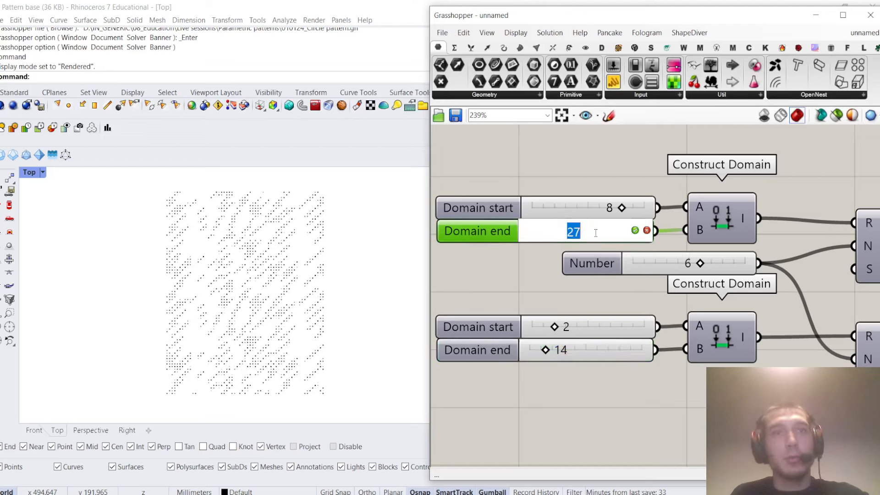
text(30)
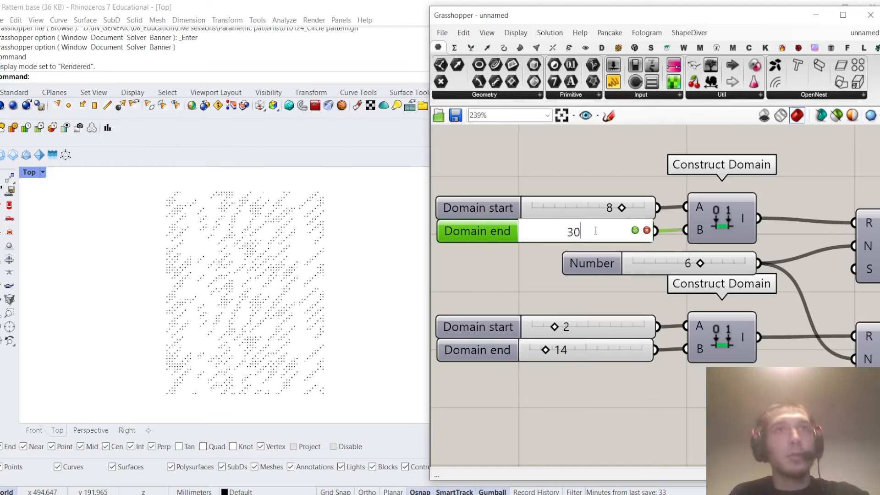
key(Return)
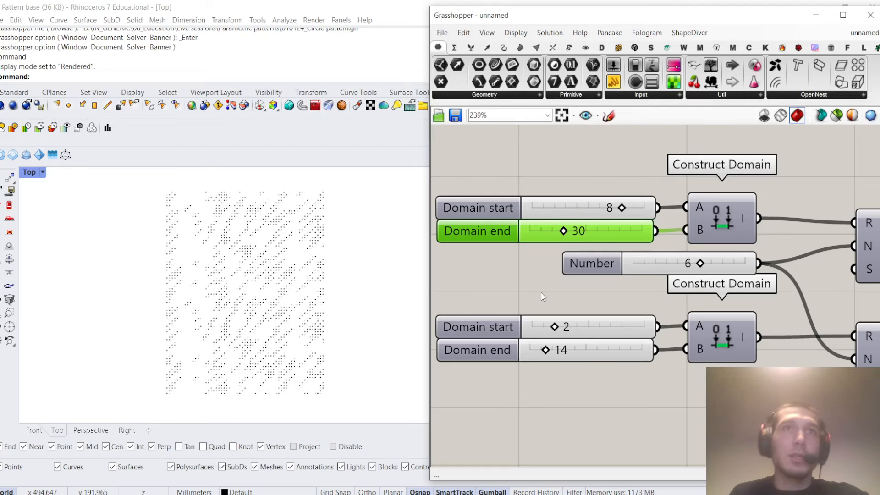
Try 4 on the Number slider that feeds both Random components, and settle on 5
scroll(596, 289, down, 3)
scroll(667, 286, up, 6)
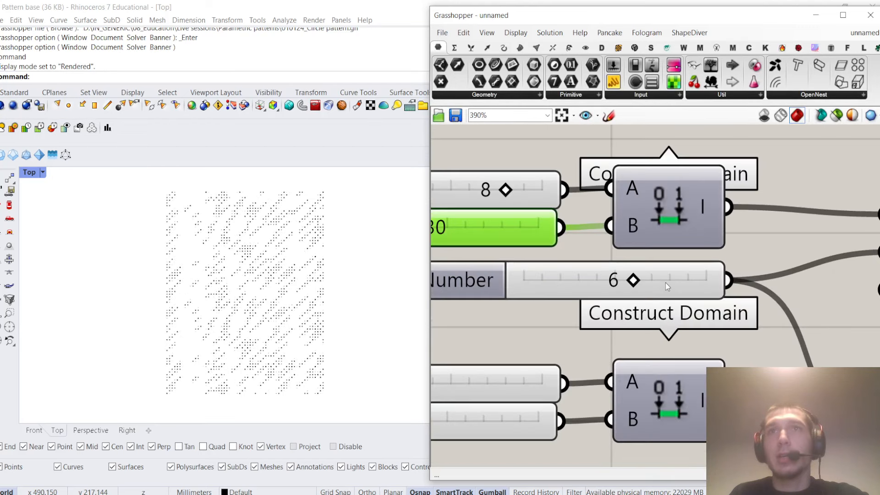
double_click(667, 286)
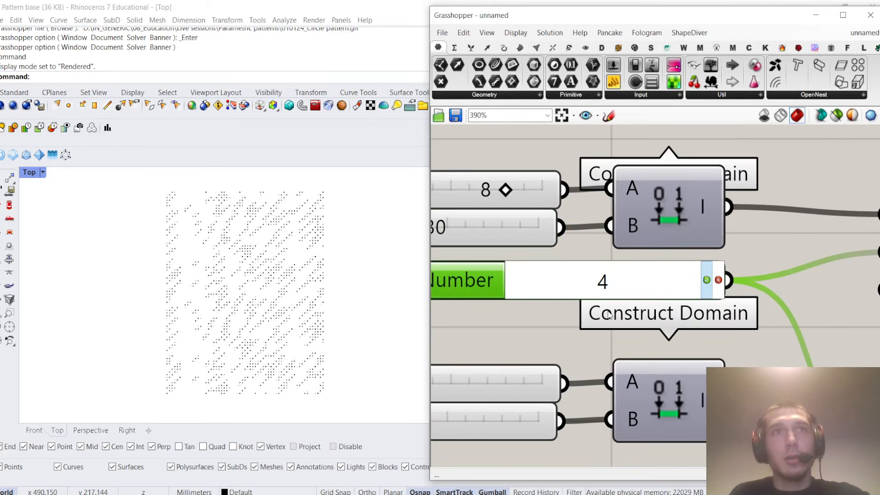
key(Return)
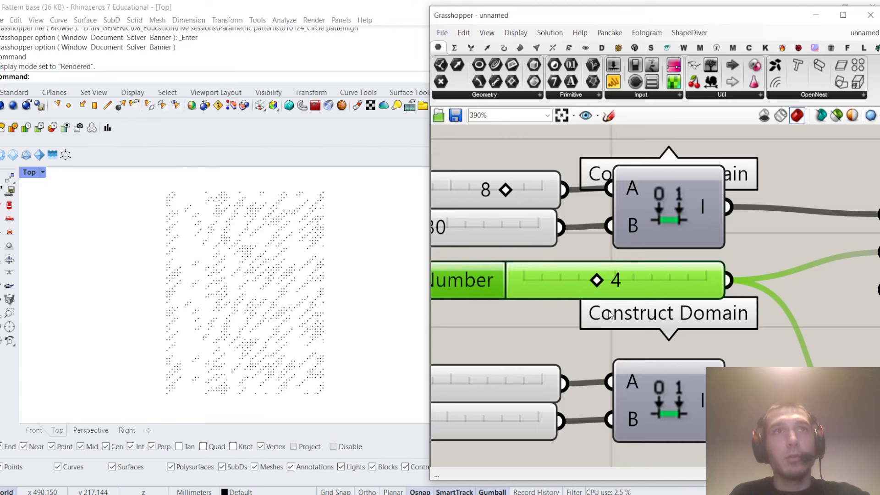
scroll(610, 315, down, 4)
scroll(631, 301, up, 2)
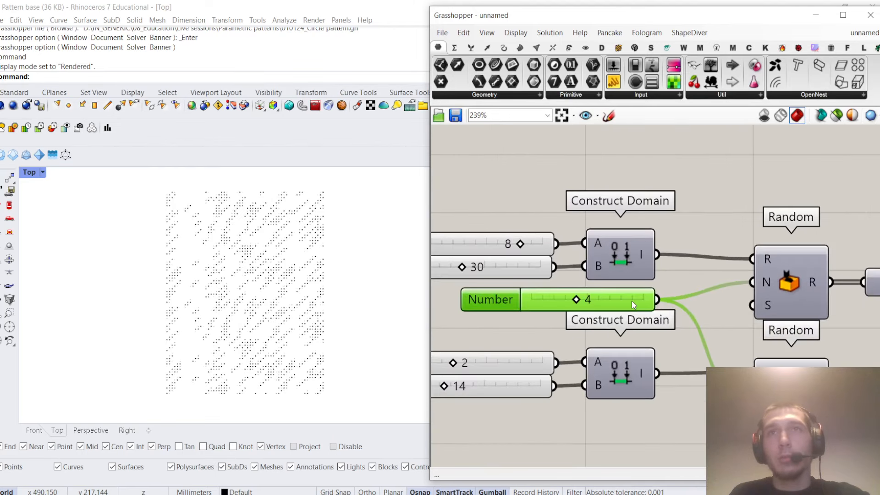
double_click(632, 301)
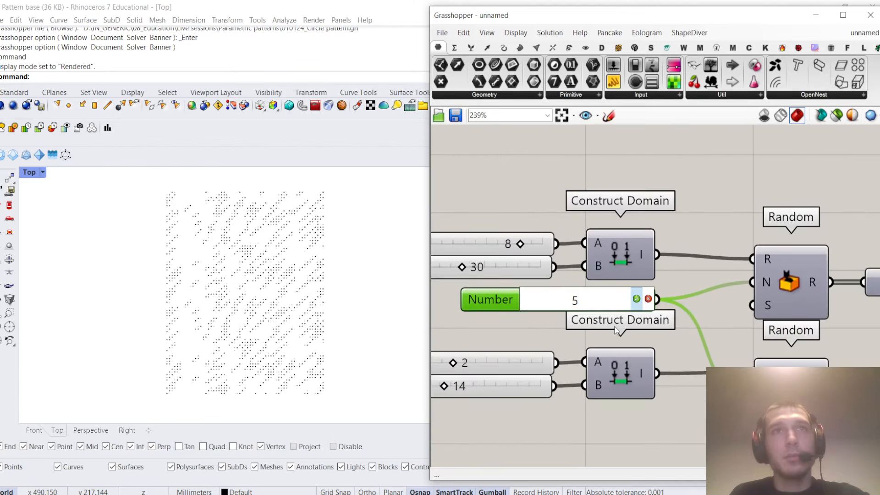
key(Return)
Set the Second Number threshold slider of the Smaller Than component to 3.6
scroll(663, 320, down, 12)
scroll(655, 320, up, 10)
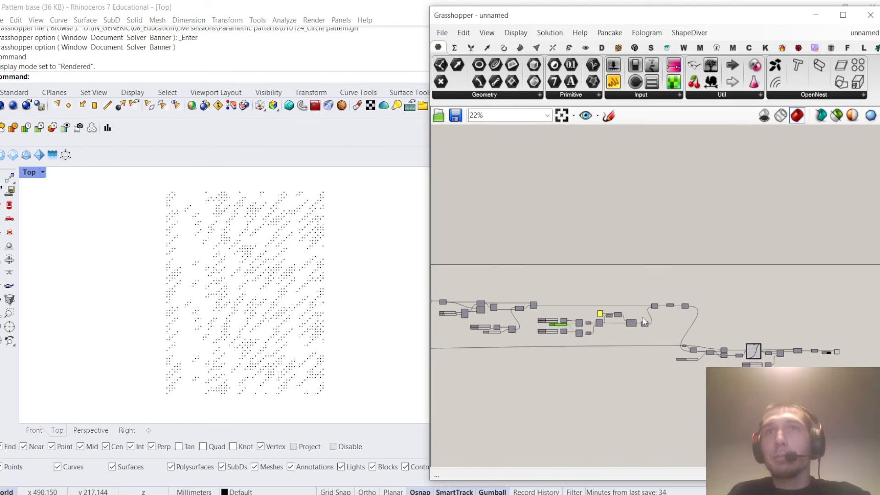
scroll(635, 316, down, 6)
scroll(665, 311, up, 9)
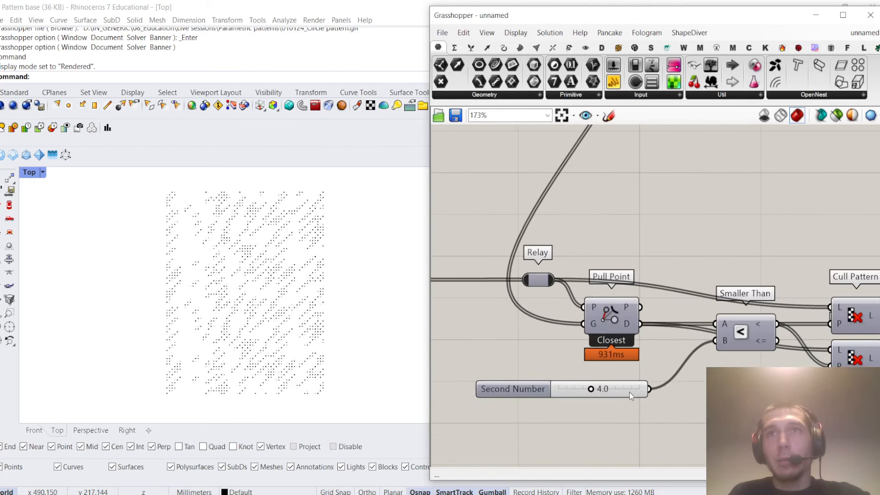
double_click(624, 391)
text(3.6)
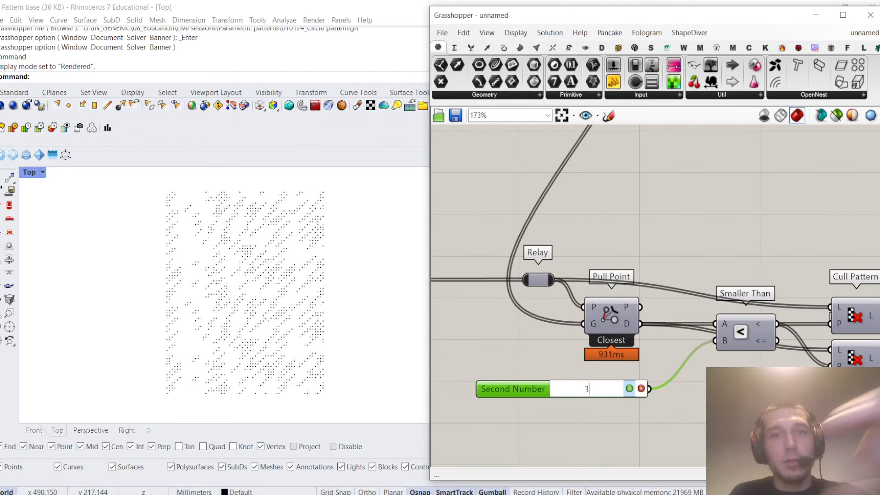
key(Return)
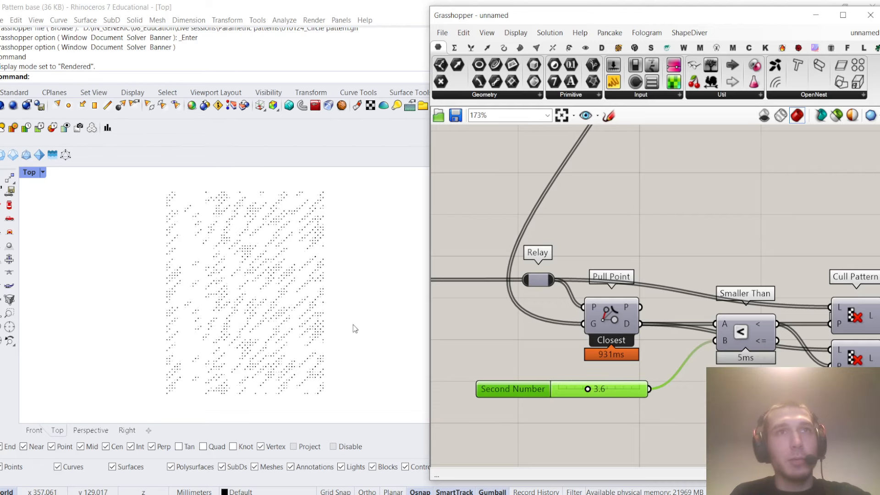
Reshape the Graph Mapper's Bezier curve by moving its lower handle to mid-width and slightly upward, and check the pattern in the Top viewport
scroll(255, 274, up, 5)
scroll(256, 273, down, 4)
scroll(588, 312, down, 6)
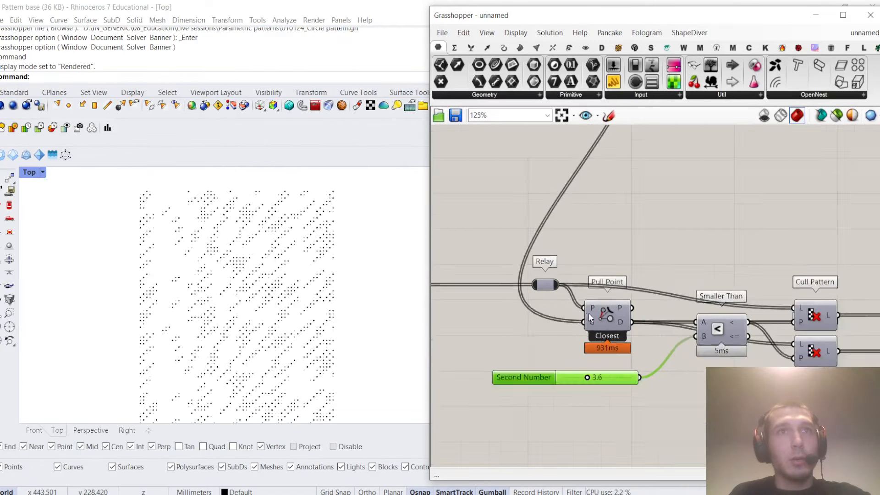
scroll(599, 316, up, 8)
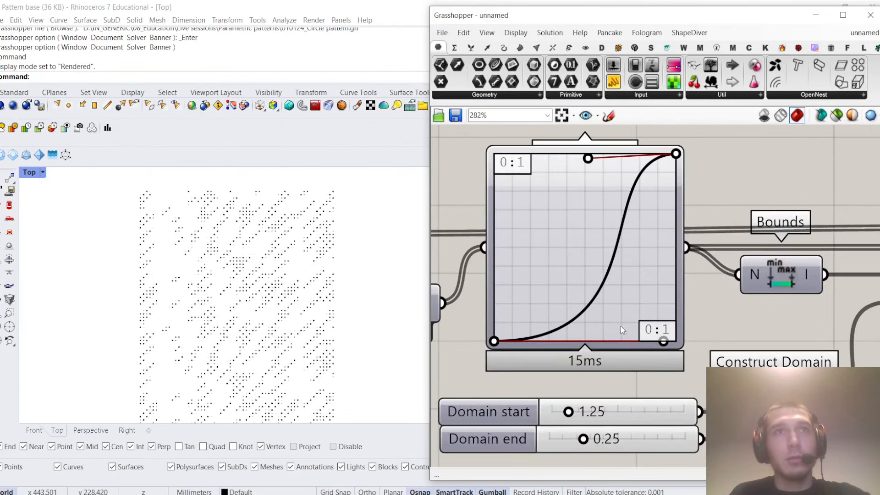
drag(663, 341, 587, 316)
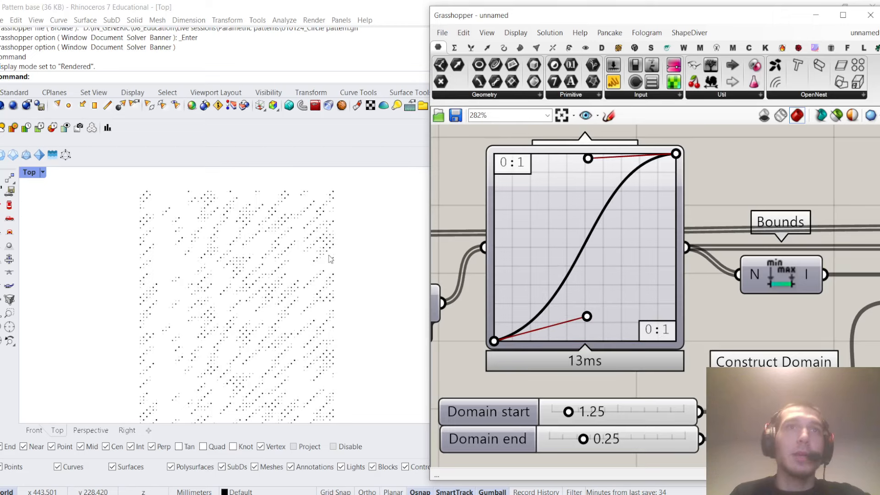
scroll(331, 259, down, 4)
right_drag(343, 265, 295, 263)
scroll(238, 295, up, 4)
scroll(274, 265, down, 2)
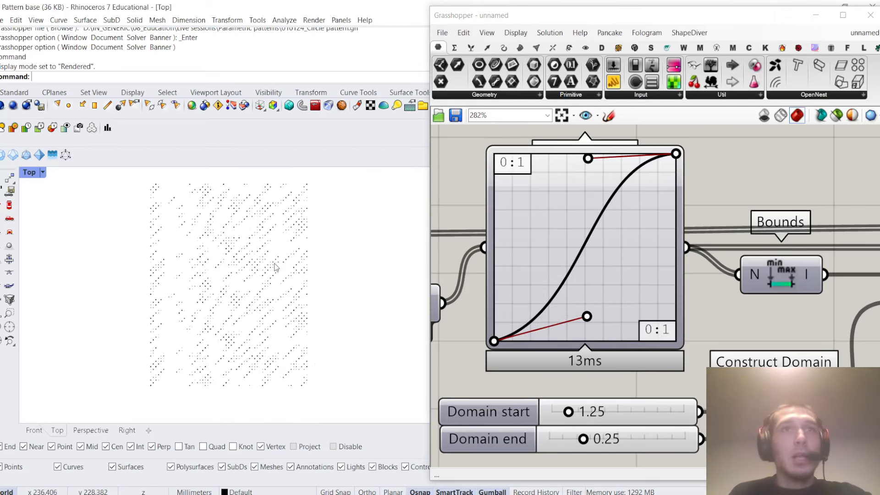
Set the Domain start slider below the Graph Mapper to 1.80
scroll(652, 356, up, 3)
double_click(638, 337)
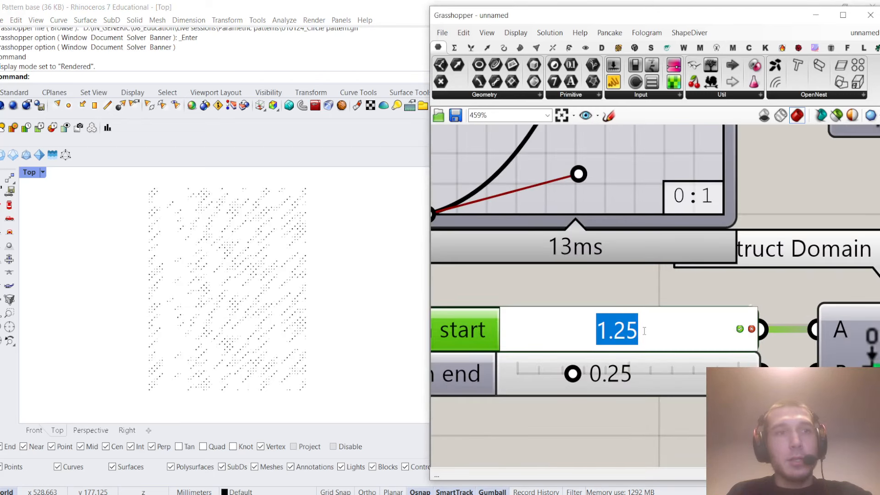
text(1.8)
key(Return)
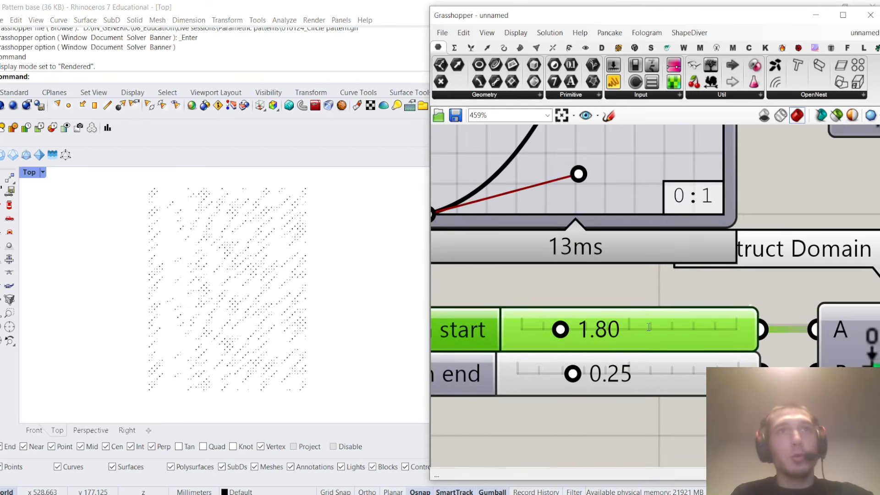
Check the pattern in the Top viewport and apply the Rendered display mode to it
scroll(330, 328, down, 2)
scroll(283, 316, up, 2)
right_drag(289, 312, 290, 294)
key(ctrl+alt+r)
Look over the definition back to the Steps and Errancy sliders of the Careless Range component
scroll(613, 301, down, 12)
right_drag(532, 274, 853, 268)
scroll(660, 252, up, 7)
right_drag(660, 222, 710, 262)
scroll(699, 246, down, 7)
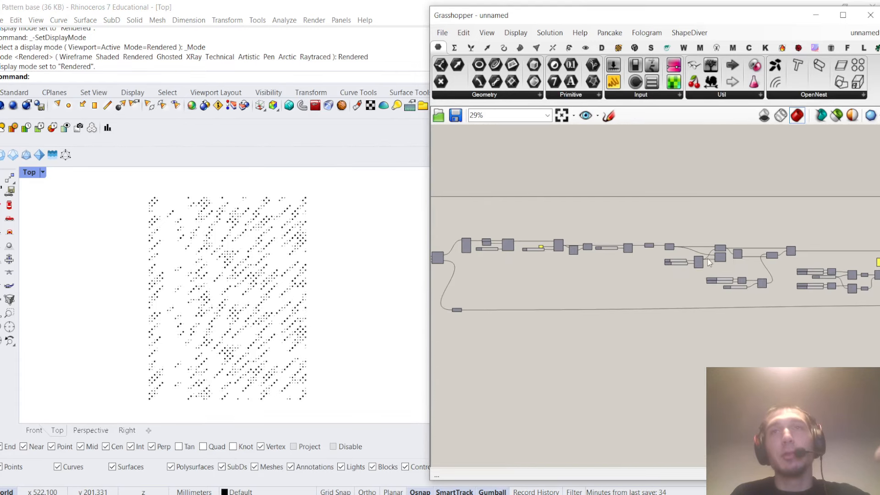
scroll(692, 262, up, 10)
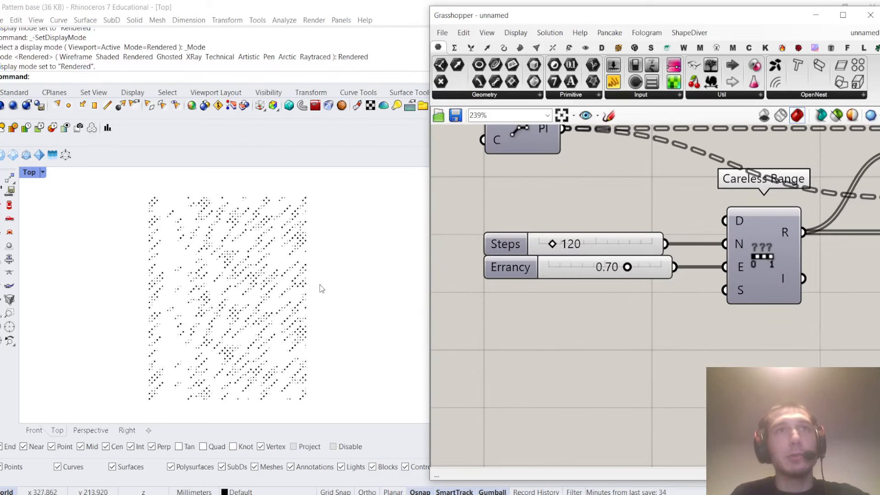
scroll(703, 271, down, 8)
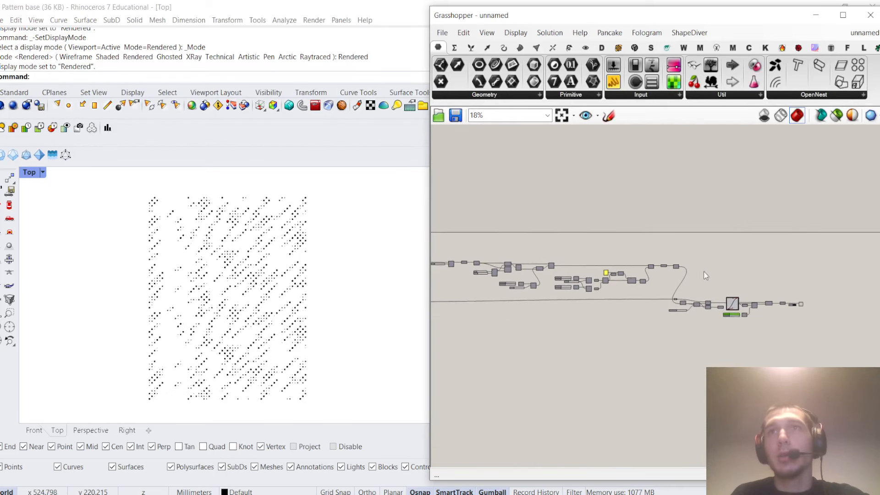
Group the Colour Swatch and Custom Preview components at the end of the definition and disable them
scroll(702, 274, up, 8)
drag(761, 317, 600, 249)
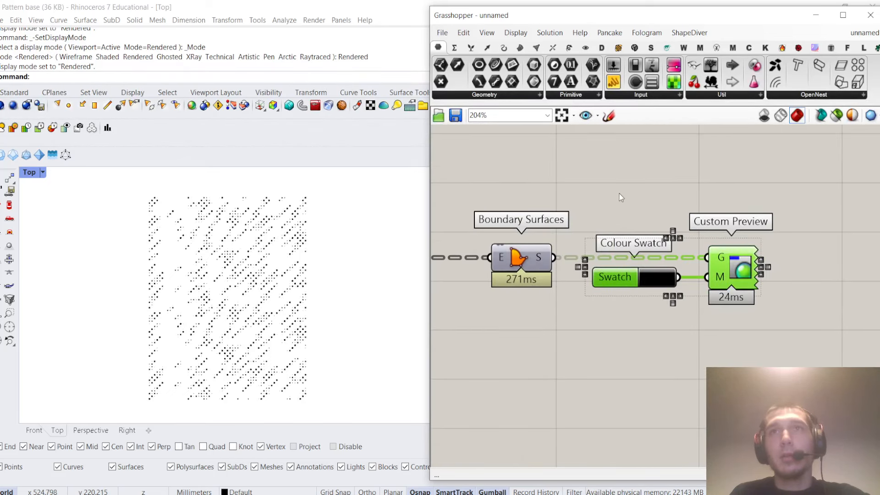
right_click(657, 279)
click(663, 281)
right_click(678, 196)
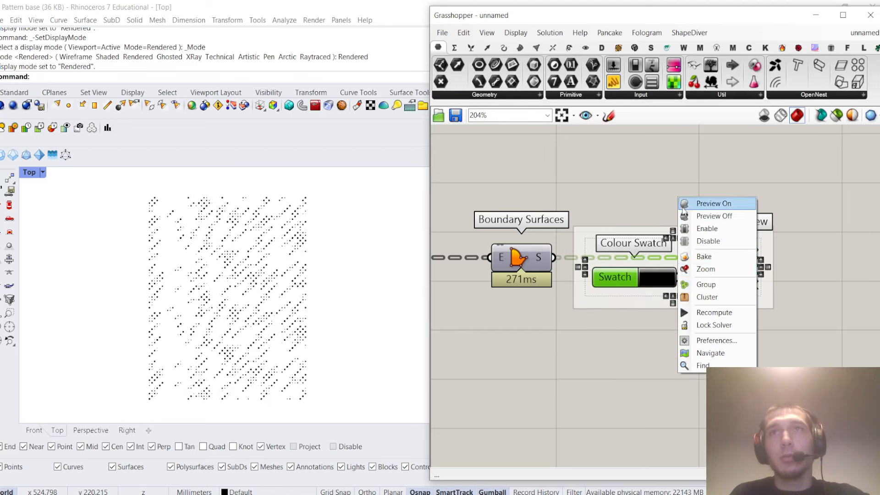
click(705, 239)
right_click(661, 178)
click(692, 183)
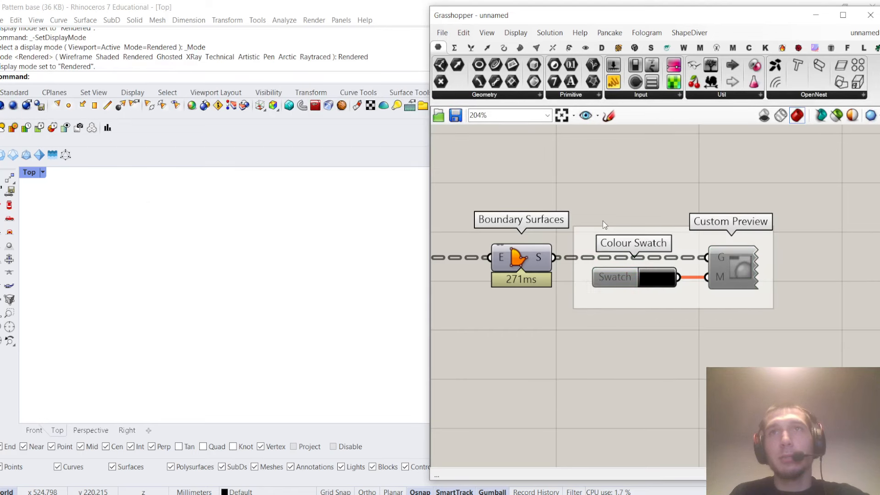
Change the colour of the group around the Colour Swatch and Custom Preview to purple
right_click(593, 233)
mouse_move(673, 359)
drag(758, 353, 779, 349)
click(697, 188)
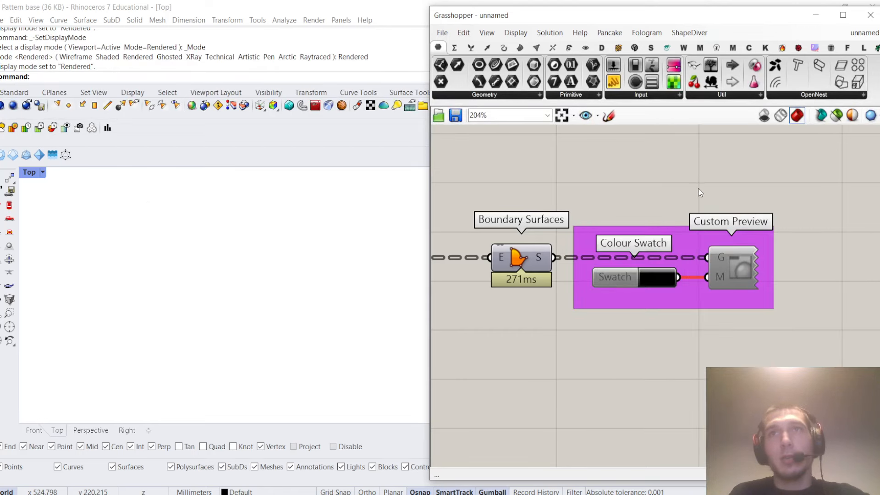
Place a Square grid component on an empty area of the canvas below the existing definition
scroll(741, 291, down, 15)
scroll(698, 282, up, 11)
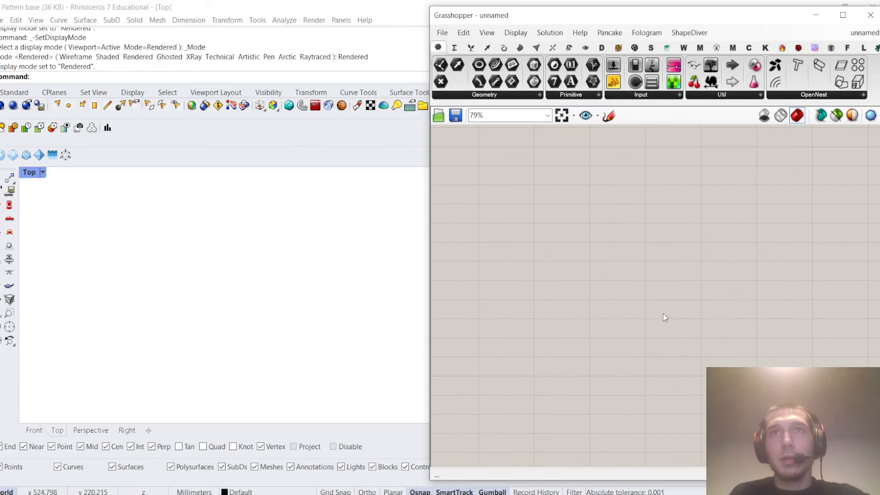
right_drag(567, 275, 630, 301)
scroll(630, 301, up, 3)
scroll(617, 272, down, 6)
right_drag(624, 237, 632, 262)
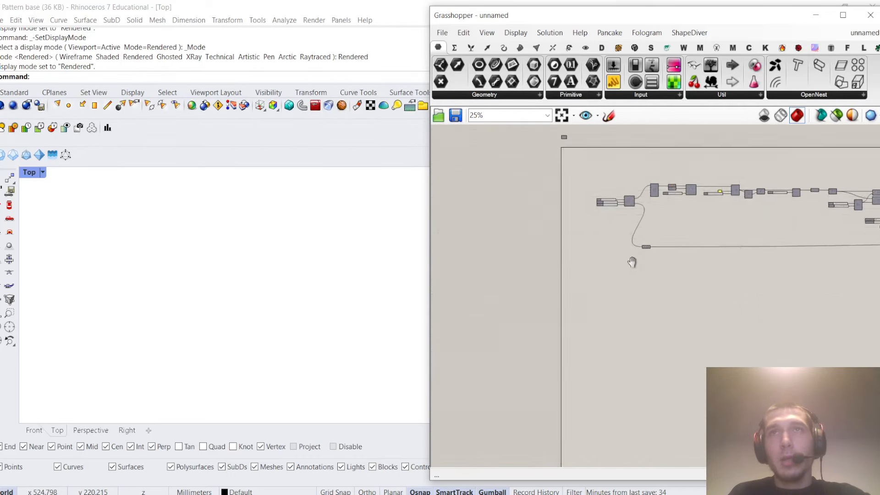
scroll(613, 190, up, 6)
scroll(629, 259, down, 4)
right_drag(635, 435, 627, 302)
scroll(626, 315, up, 5)
double_click(621, 300)
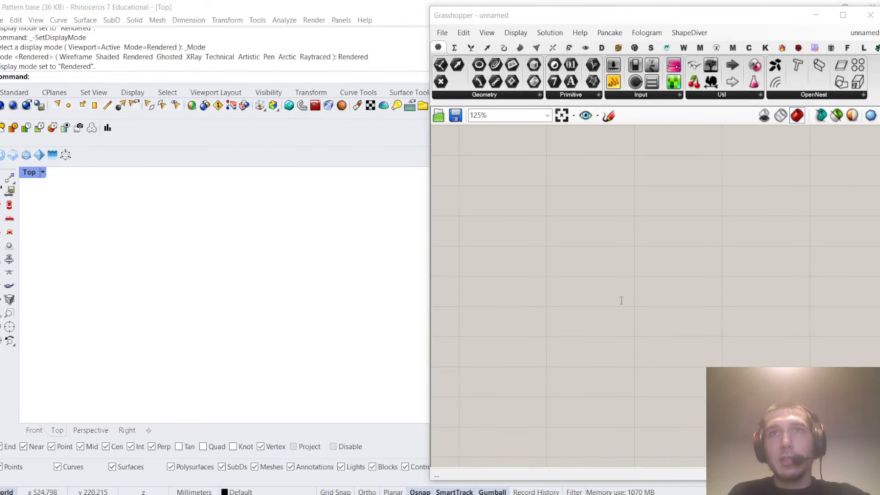
text(s)
key(BackSpace)
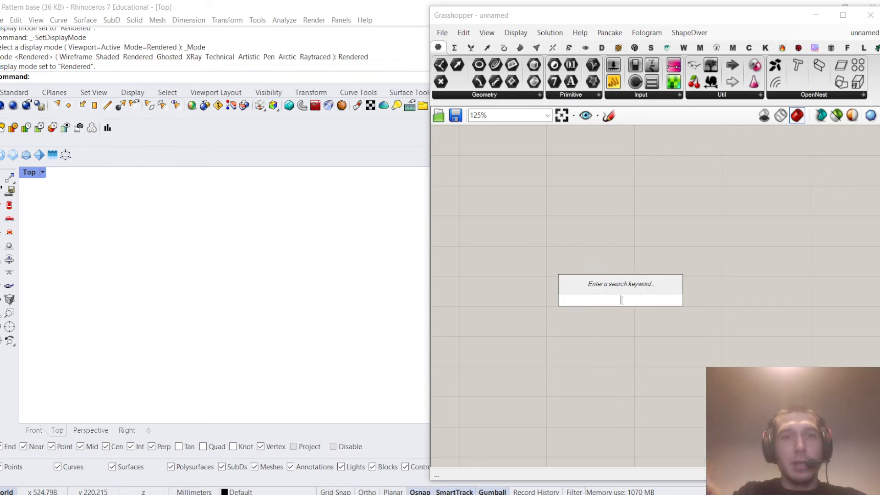
text(square)
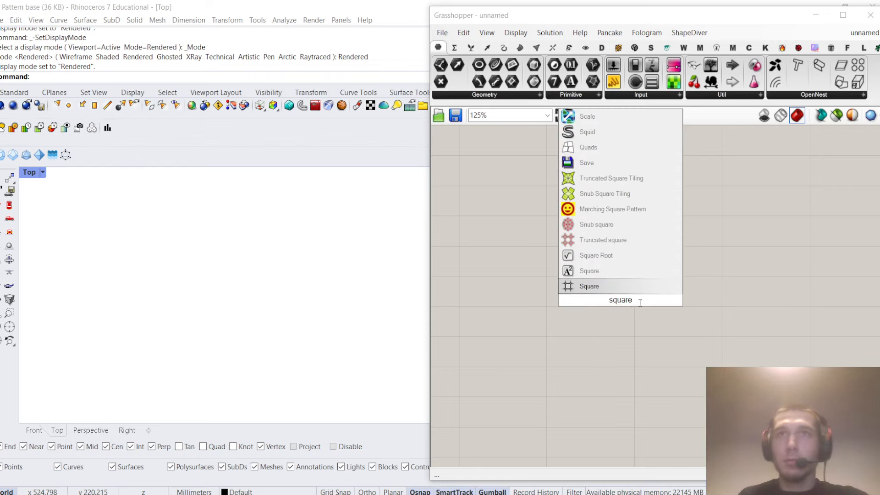
key(Return)
drag(622, 302, 649, 305)
Add a number slider set to 12 and connect it to the Square grid's Size input
double_click(593, 256)
text(10)
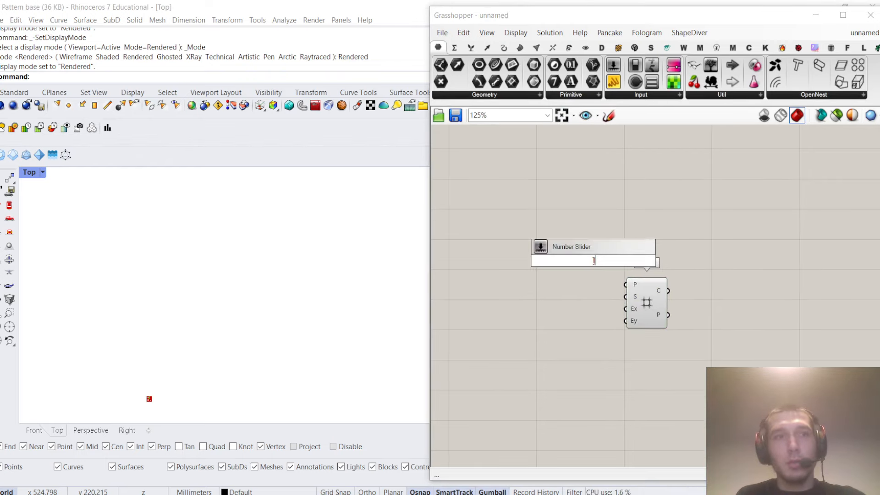
key(Return)
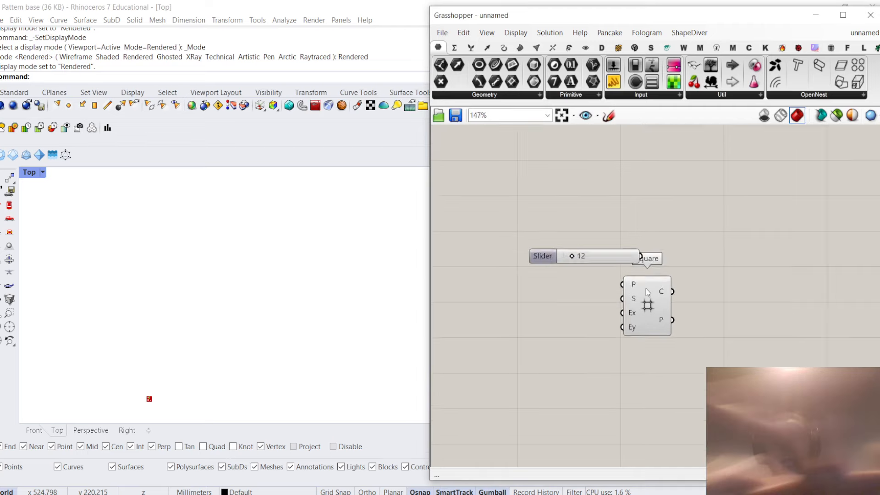
scroll(618, 245, up, 3)
drag(617, 245, 572, 283)
drag(591, 280, 613, 302)
drag(648, 316, 683, 298)
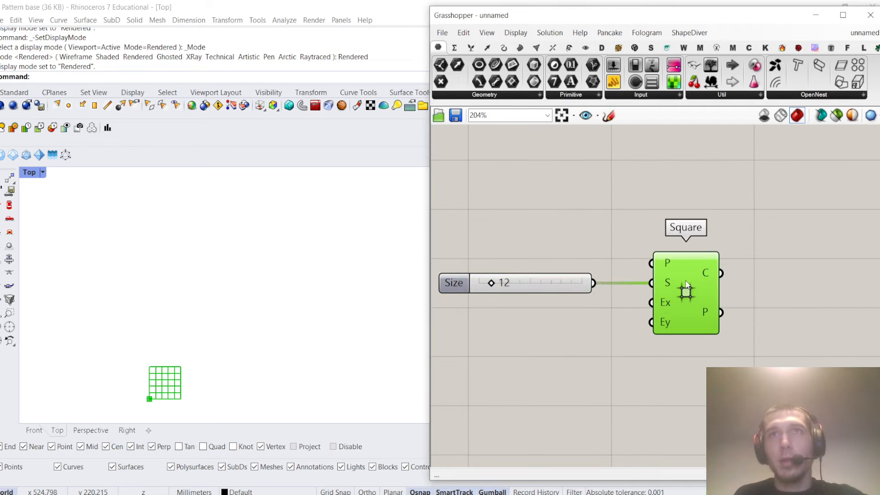
right_drag(683, 298, 725, 287)
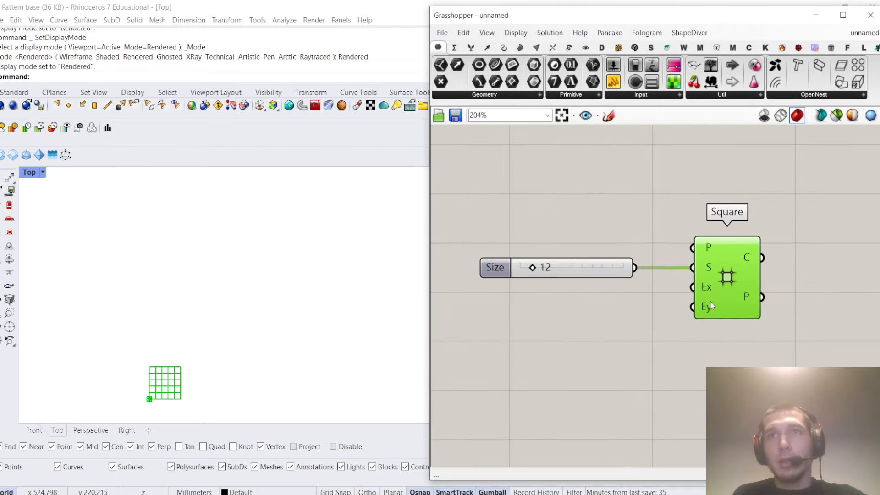
Add a number slider set to 20 and connect it to both the Extent X and Extent Y inputs of the Square grid
double_click(605, 359)
text(20)
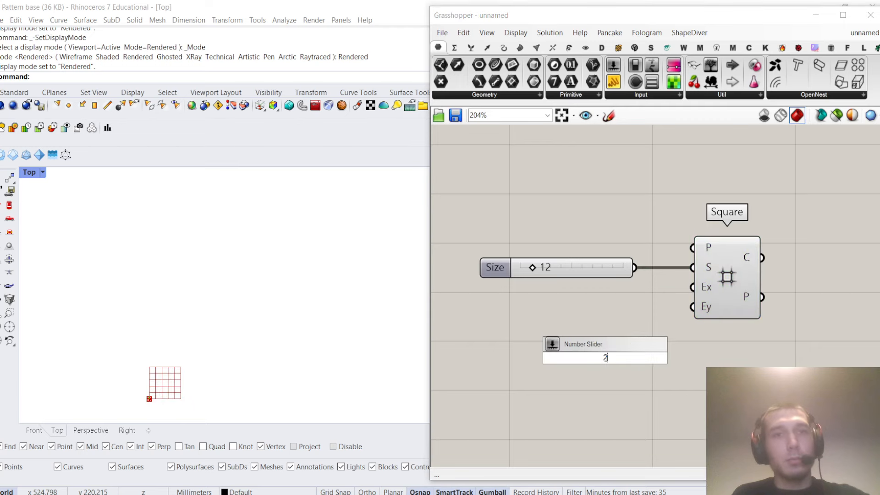
key(Return)
scroll(661, 357, up, 2)
drag(661, 357, 634, 322)
drag(661, 320, 704, 287)
click(653, 318)
scroll(653, 318, down, 4)
scroll(683, 300, up, 2)
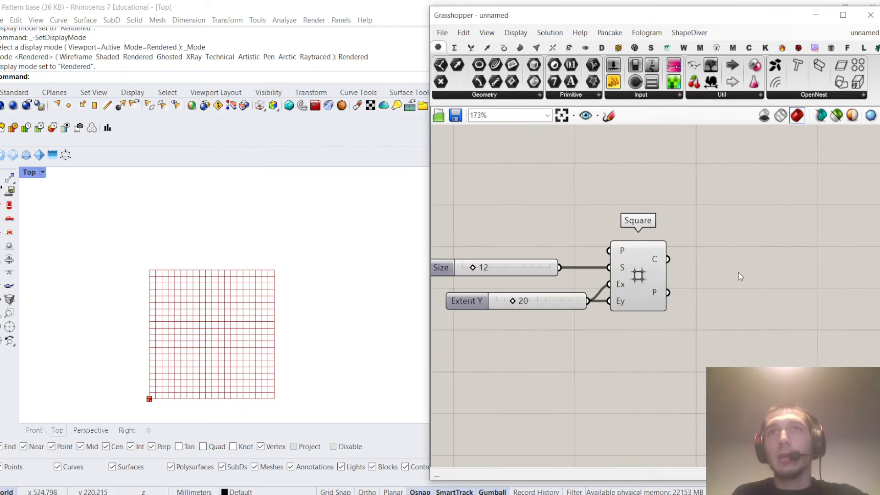
Add a Rectangle component below the Square grid and feed the Size slider into its X and Y inputs
double_click(738, 272)
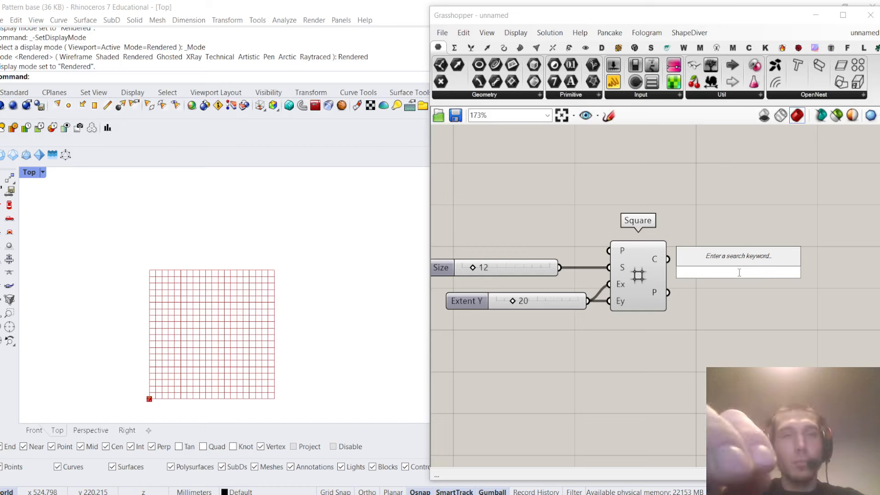
double_click(644, 374)
text(rectangle)
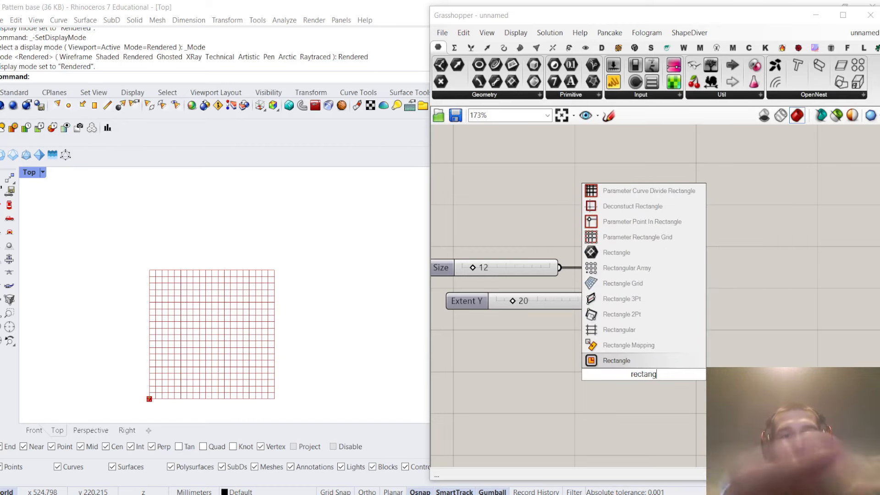
click(629, 361)
right_drag(568, 278, 593, 237)
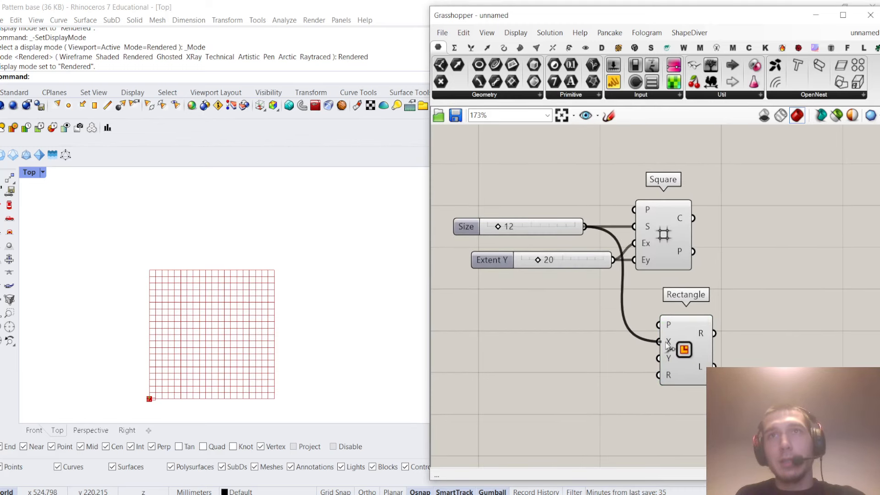
drag(665, 343, 665, 359)
drag(687, 352, 678, 353)
scroll(140, 406, up, 18)
scroll(265, 335, down, 6)
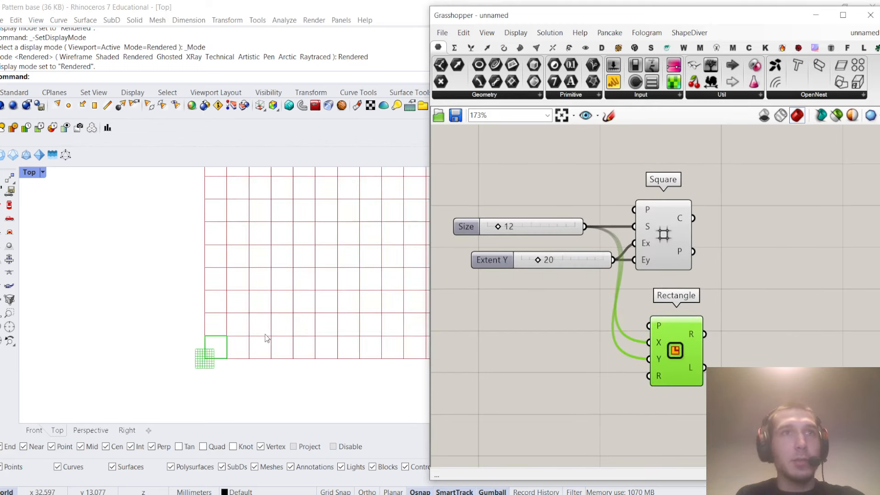
Move the Rectangle component further down, well clear of the Square grid component
scroll(265, 338, up, 4)
right_drag(693, 357, 661, 321)
drag(660, 312, 648, 410)
click(689, 336)
scroll(691, 334, down, 4)
right_drag(651, 373, 614, 335)
scroll(614, 336, up, 2)
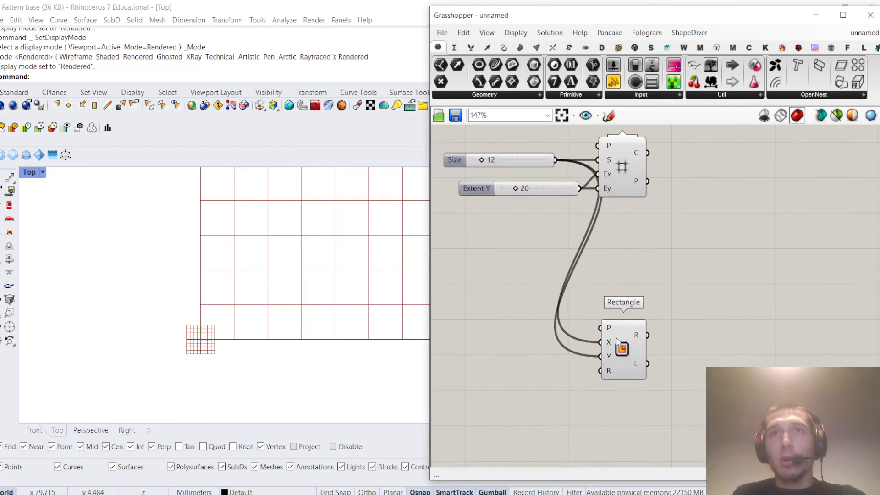
click(614, 337)
Add a Discontinuity component beside the Rectangle and connect the Rectangle's R output to its curve input
right_drag(734, 321, 686, 297)
double_click(685, 294)
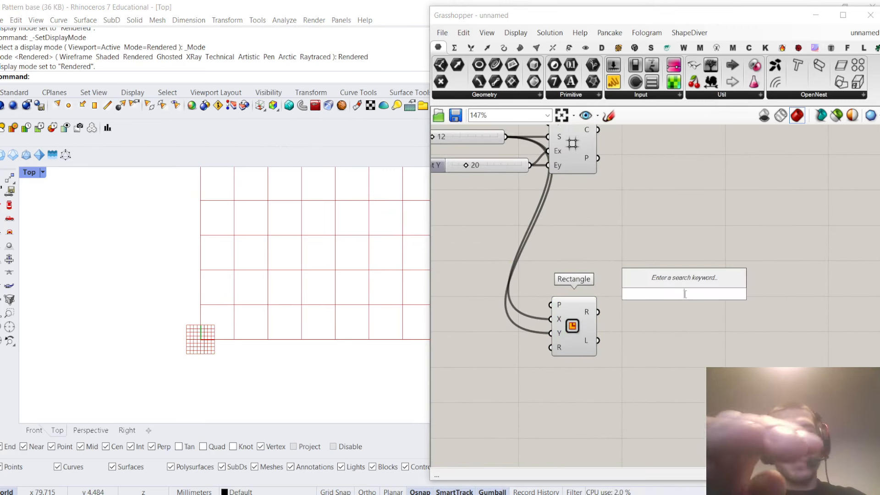
text(discont)
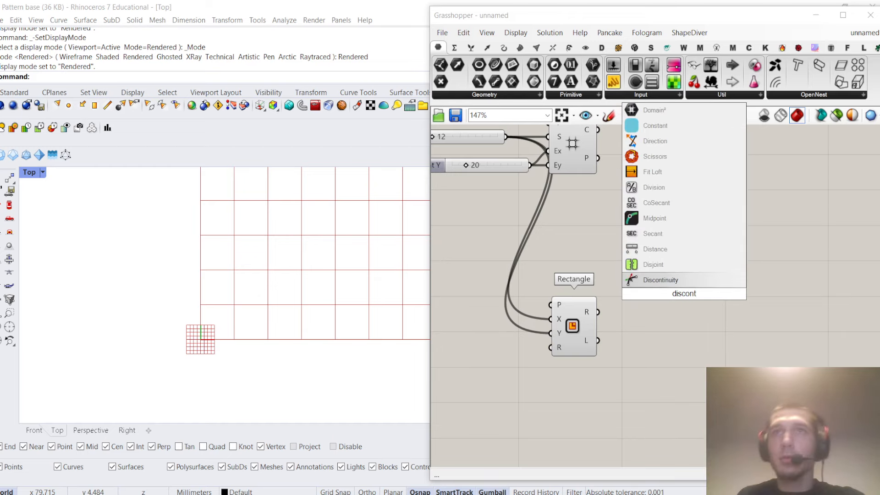
key(Return)
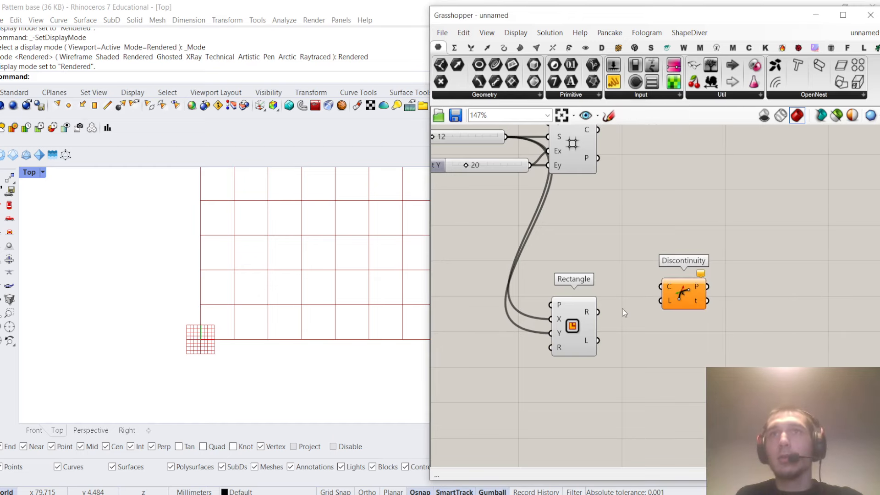
drag(662, 287, 662, 288)
drag(678, 293, 679, 315)
right_drag(716, 255, 650, 229)
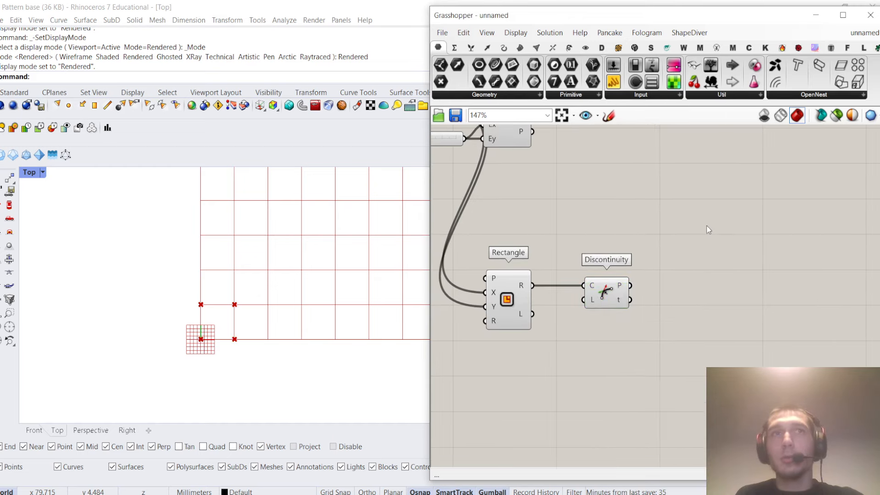
Add a Dispatch component and connect the Discontinuity points output to its list input
double_click(707, 225)
text(dispatch)
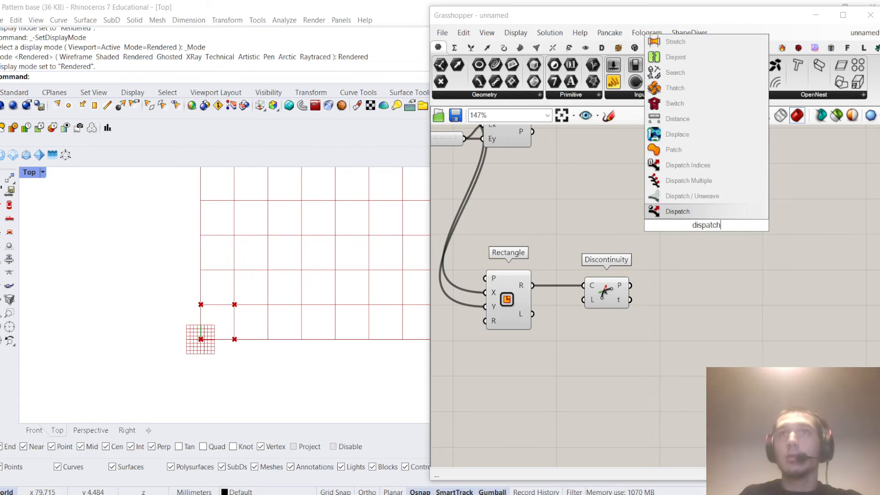
click(672, 214)
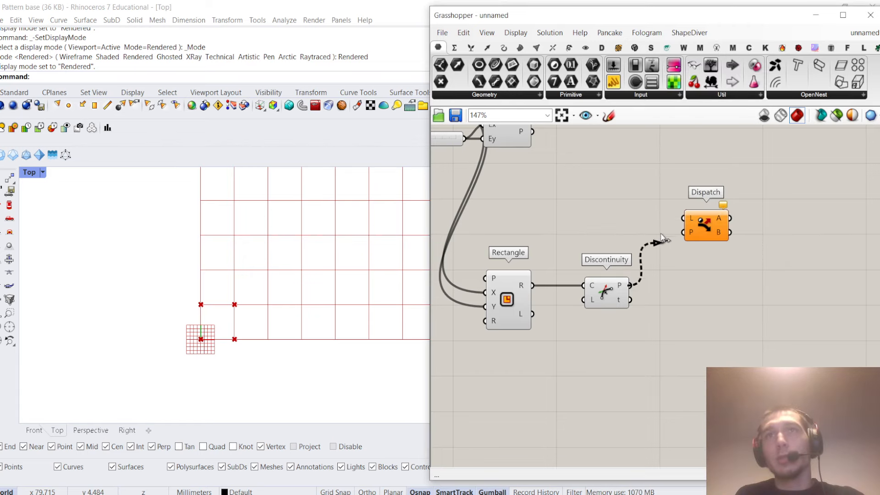
drag(660, 234, 682, 219)
drag(700, 221, 707, 289)
right_drag(706, 288, 687, 288)
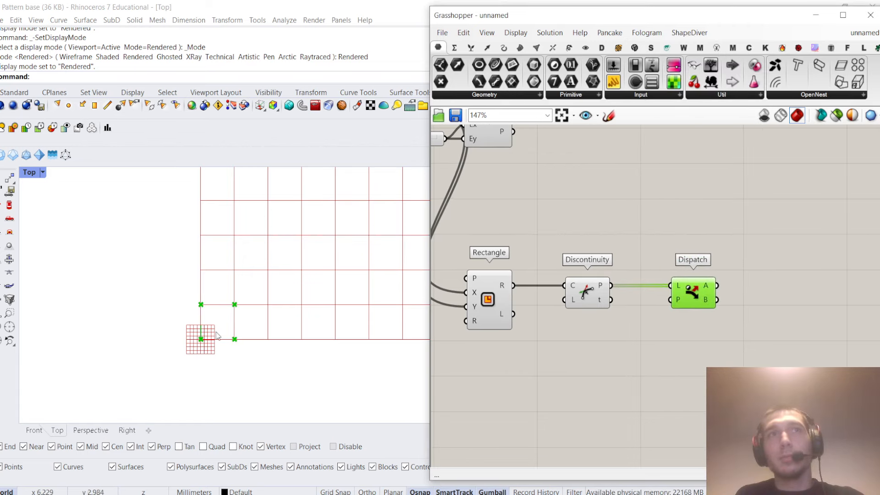
right_drag(726, 261, 648, 244)
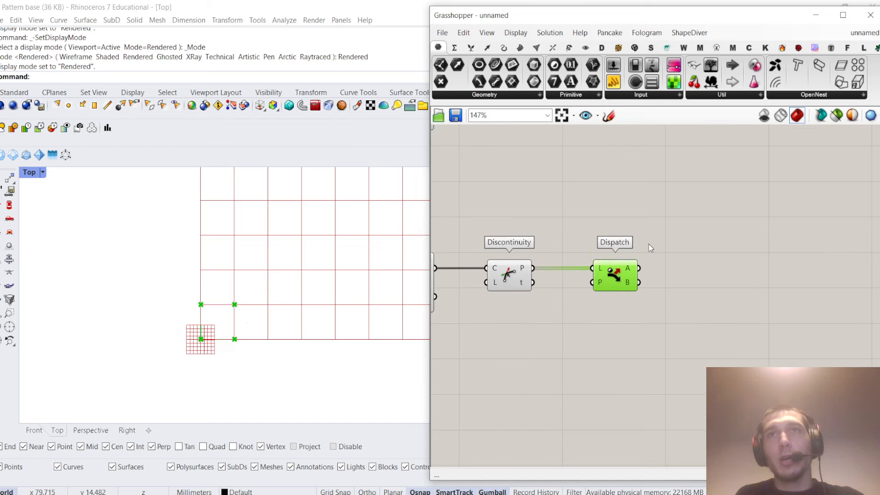
Add a Circle component defined by base plane and radius, and connect the Dispatch A output to its plane input
right_drag(703, 258, 692, 257)
double_click(692, 256)
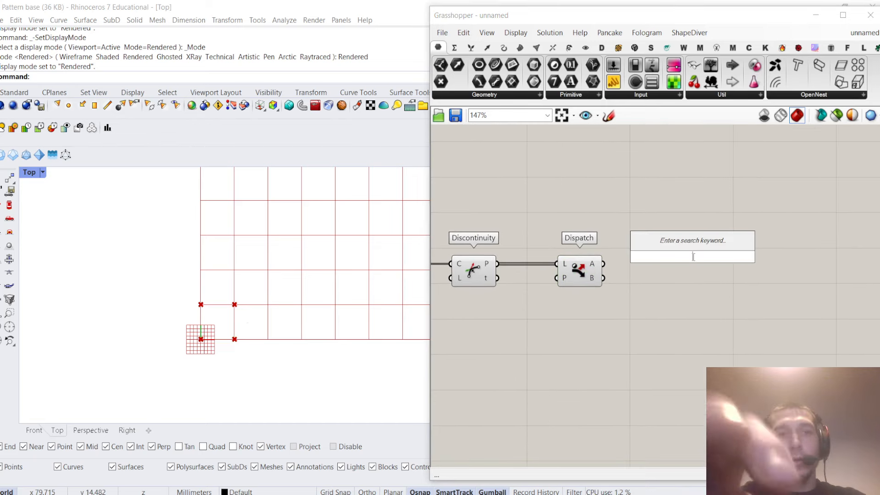
text(circle)
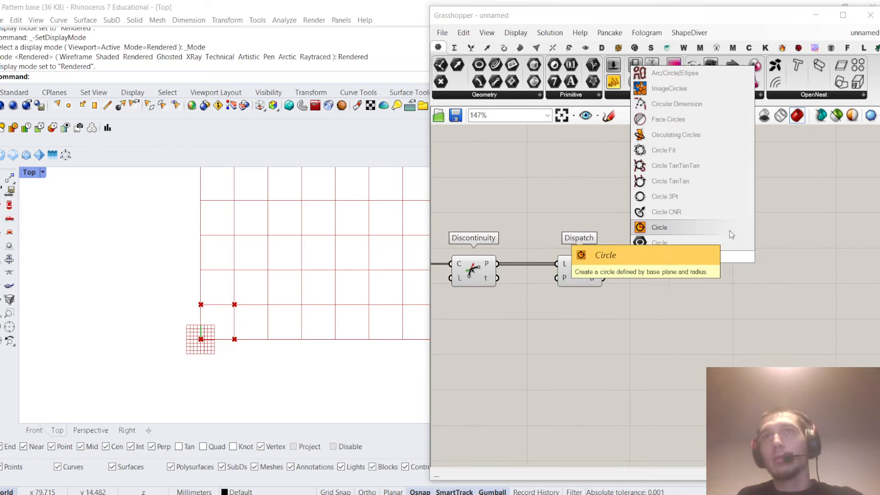
click(730, 231)
drag(683, 255, 750, 271)
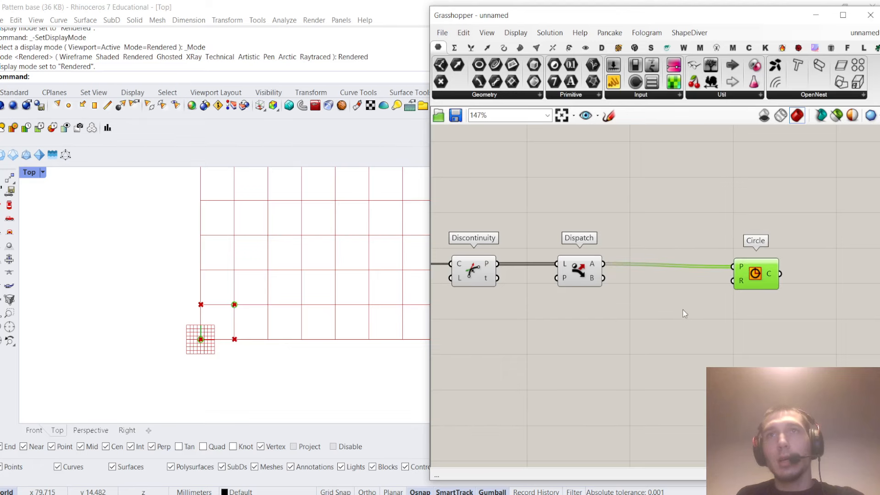
Add a Division component below the Rectangle and feed its A input from a relay inserted in the wire to the Rectangle's X input
right_drag(570, 295, 707, 298)
double_click(625, 350)
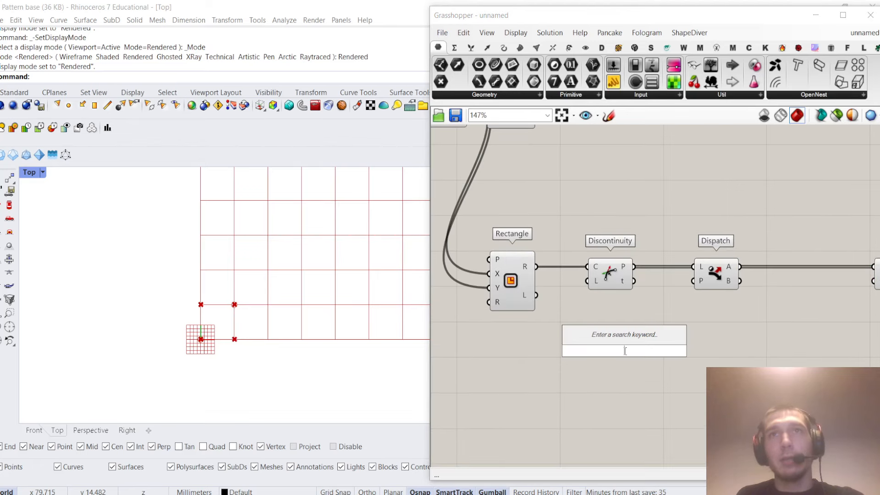
text(division)
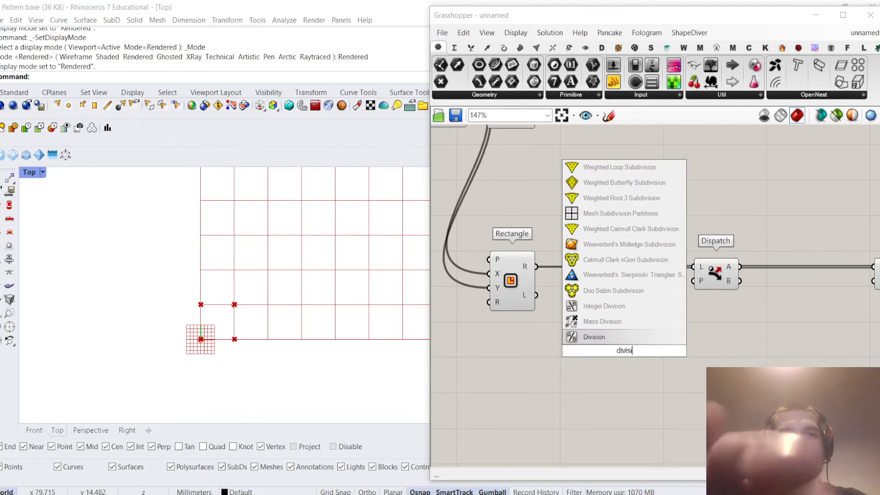
click(603, 337)
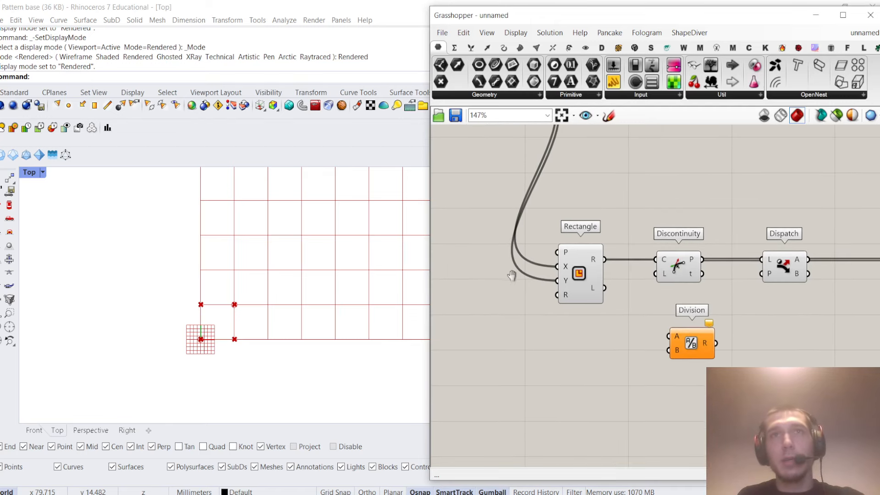
double_click(535, 263)
drag(534, 263, 561, 342)
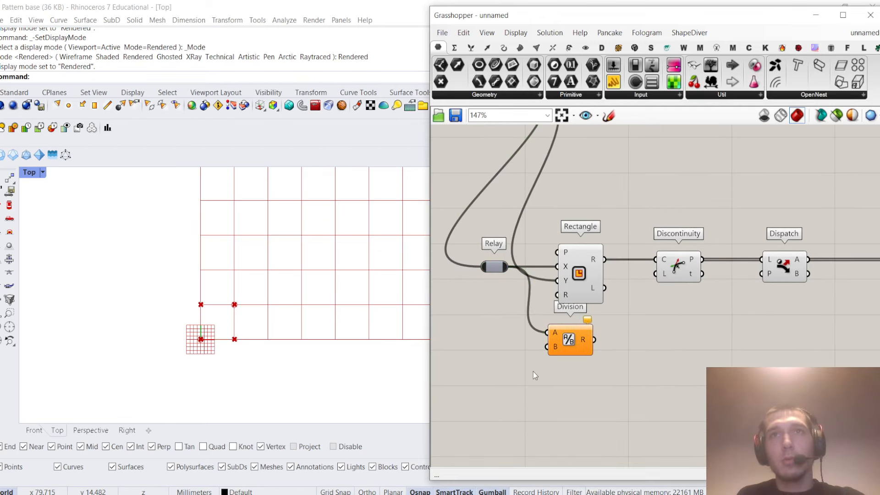
Connect a panel containing 2 to the Division's B input and wire the Division result to the Circle's radius input
double_click(532, 372)
text(2)
key(Return)
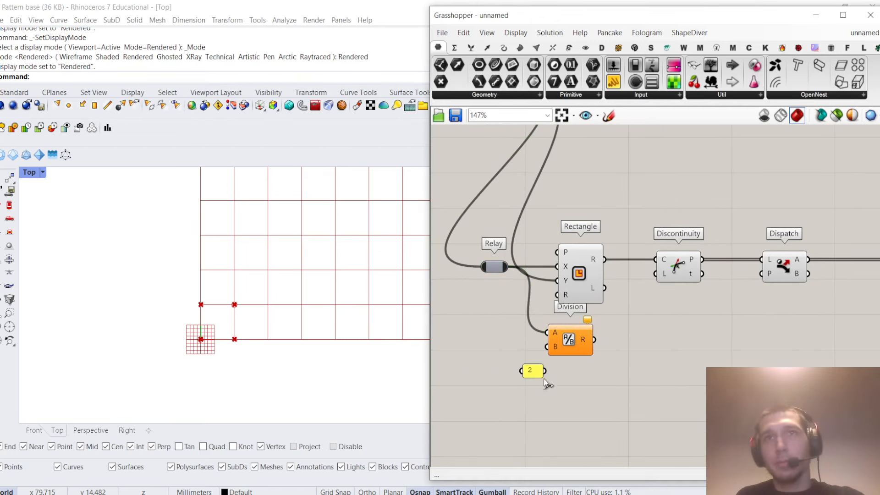
drag(545, 371, 548, 346)
drag(568, 342, 576, 365)
right_drag(624, 337, 527, 330)
drag(505, 358, 780, 259)
click(778, 312)
Turn off the preview of the Discontinuity and Dispatch components
right_drag(781, 322, 608, 317)
double_click(719, 307)
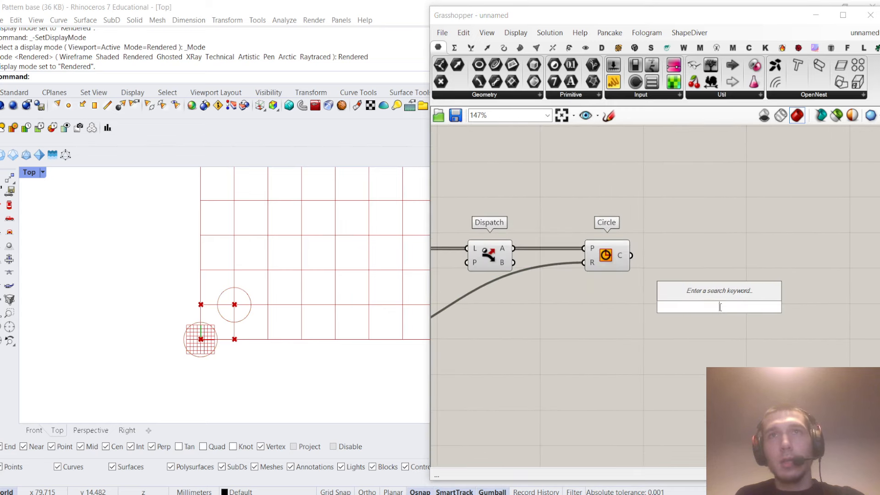
click(640, 337)
right_drag(642, 340, 750, 396)
drag(632, 382, 479, 245)
right_click(480, 239)
click(516, 257)
click(515, 247)
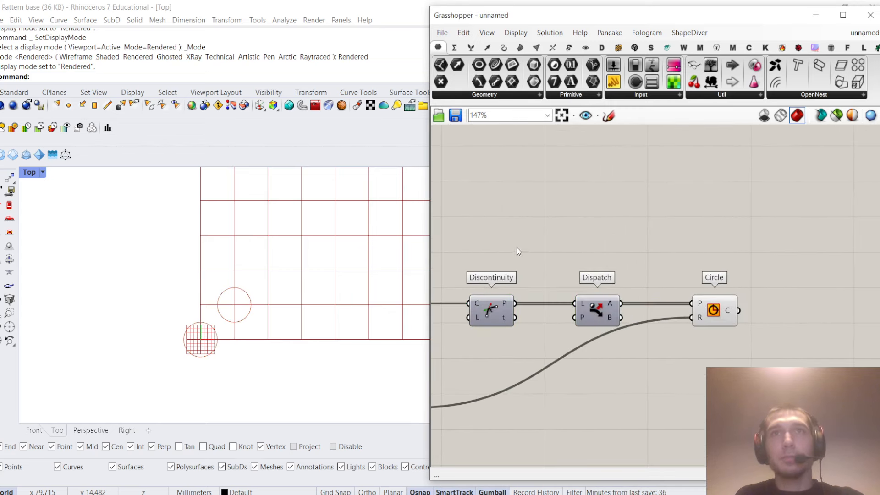
Add an Offset Curve component after the Circle and connect the Circle's output to its C input
right_drag(810, 301, 651, 285)
scroll(651, 285, up, 1)
double_click(677, 270)
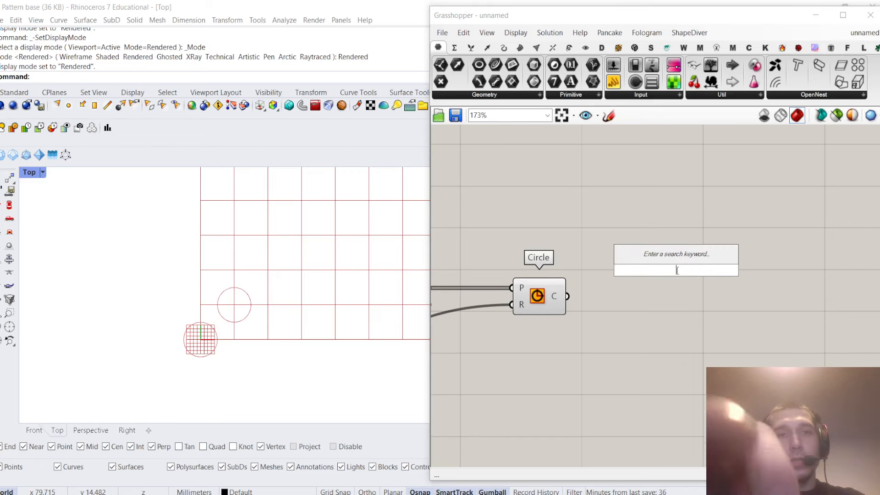
text(offset)
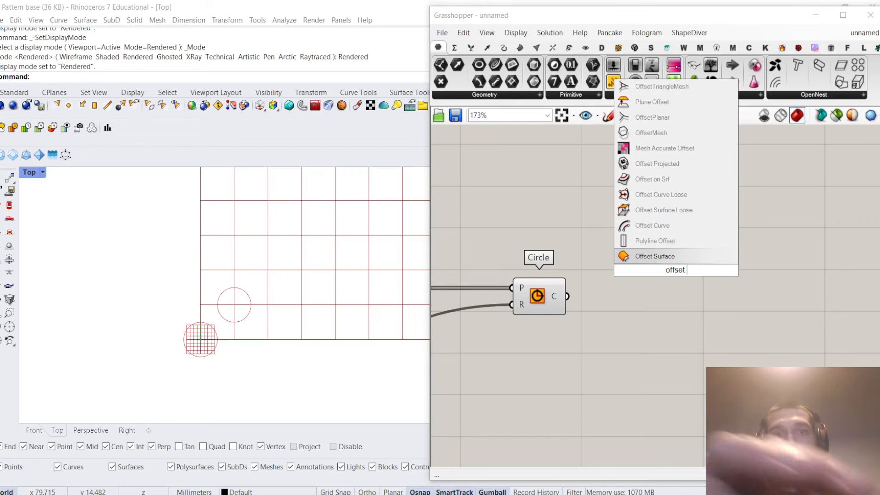
text( curve)
key(Return)
scroll(582, 285, up, 2)
drag(567, 296, 670, 207)
drag(712, 215, 675, 312)
right_drag(675, 312, 725, 227)
Add a number slider with value 1.25 and connect it to the Offset Curve's D input
double_click(637, 289)
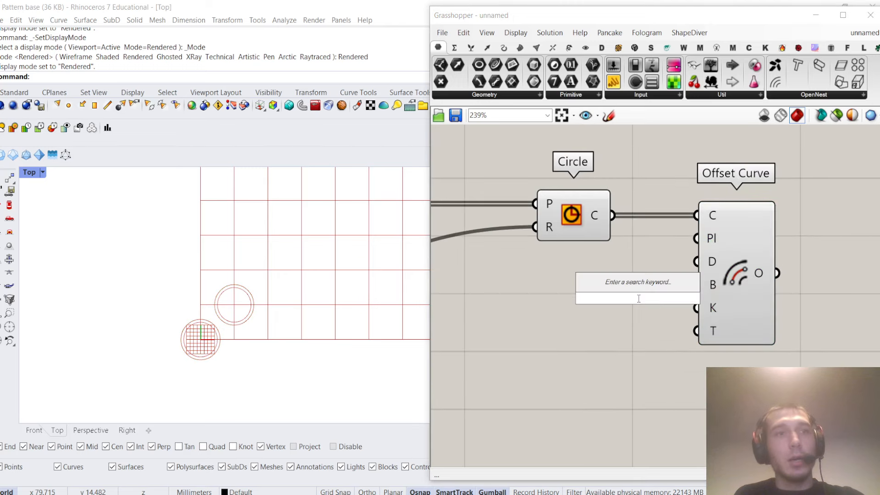
text(0.)
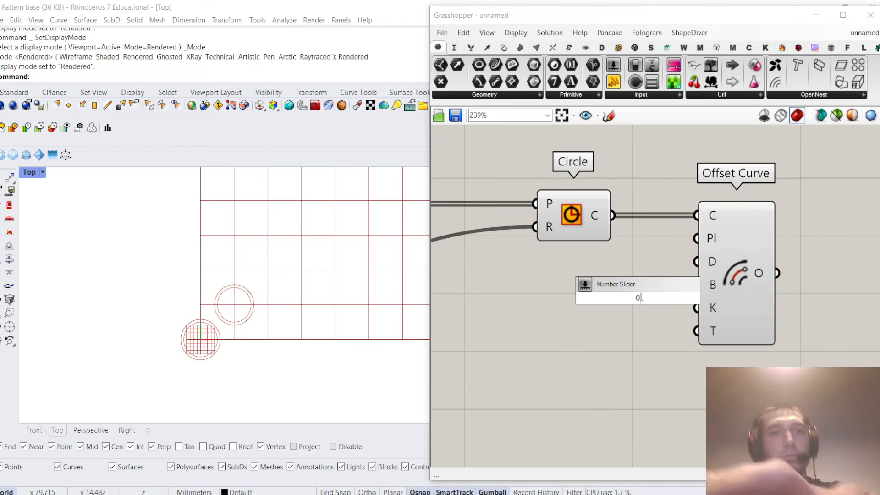
key(BackSpace)
text(1)
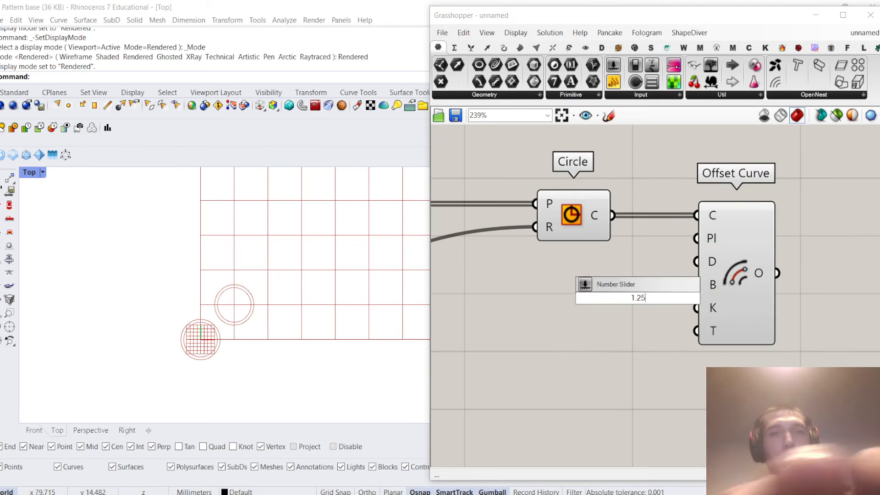
text(.25)
key(Return)
scroll(681, 294, up, 2)
drag(685, 291, 700, 255)
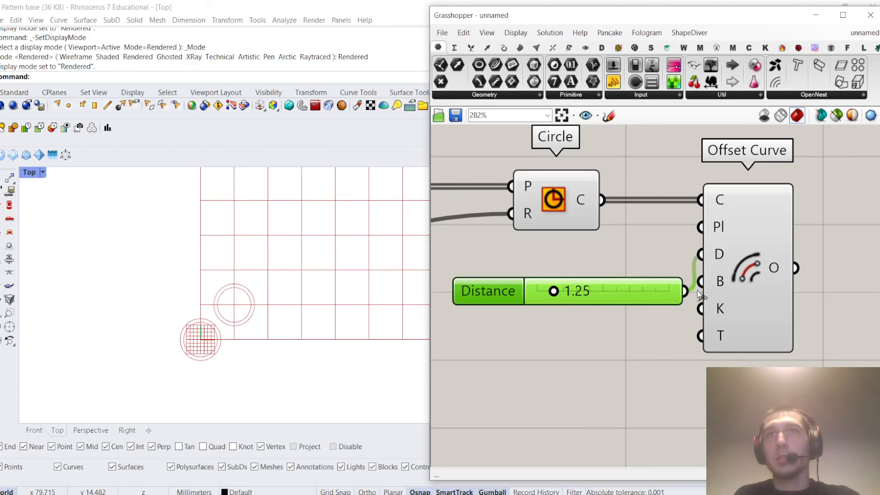
Wire the same slider to the Offset Curve's B input and give that input the expression -x
right_click(718, 281)
click(751, 403)
text(-x)
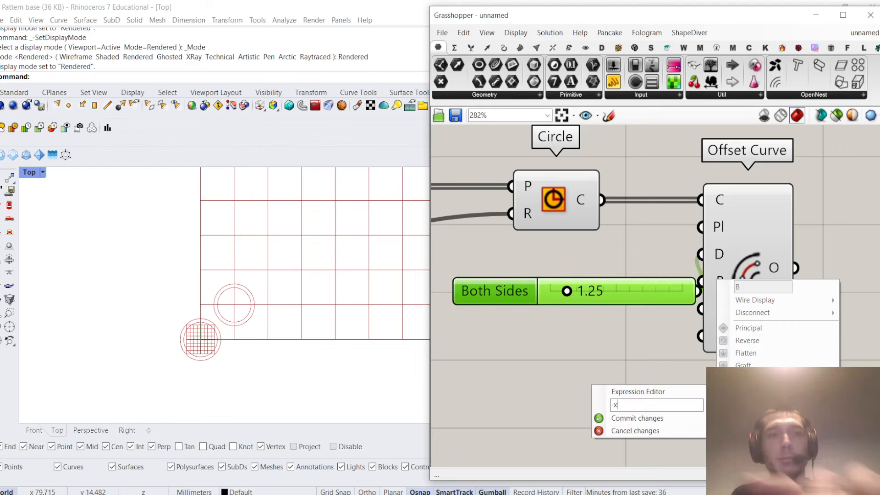
click(686, 417)
drag(651, 296, 619, 298)
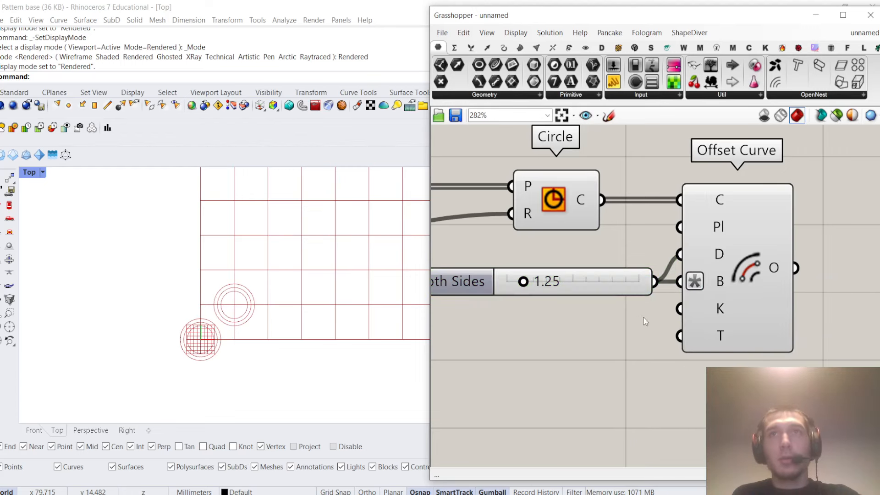
Turn off the preview of the Circle component
scroll(618, 298, down, 4)
scroll(618, 296, down, 2)
right_drag(618, 298, 616, 312)
drag(606, 349, 578, 265)
right_click(558, 210)
click(595, 228)
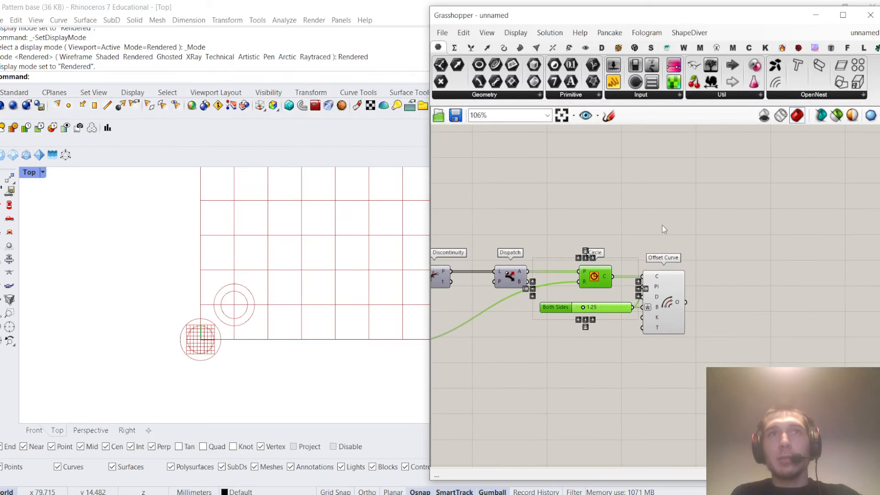
click(664, 226)
Set the slider feeding the Offset Curve to 0.90
right_drag(673, 224, 653, 223)
scroll(659, 330, up, 9)
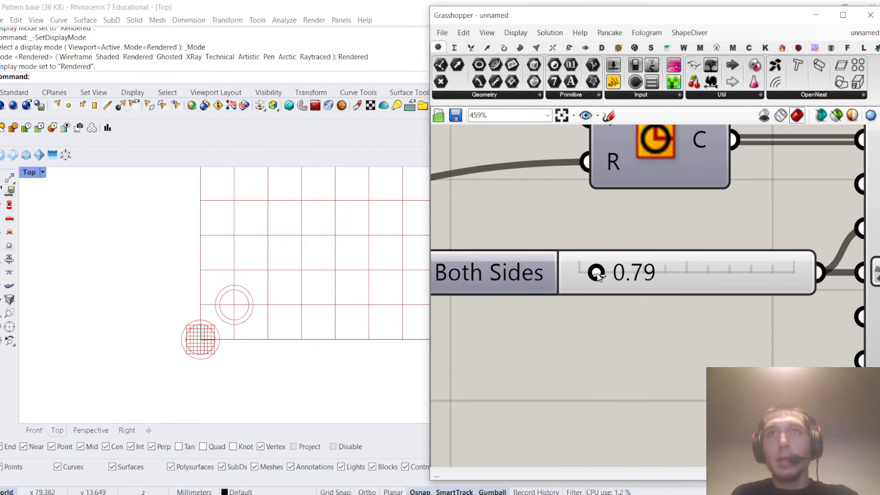
drag(600, 275, 602, 275)
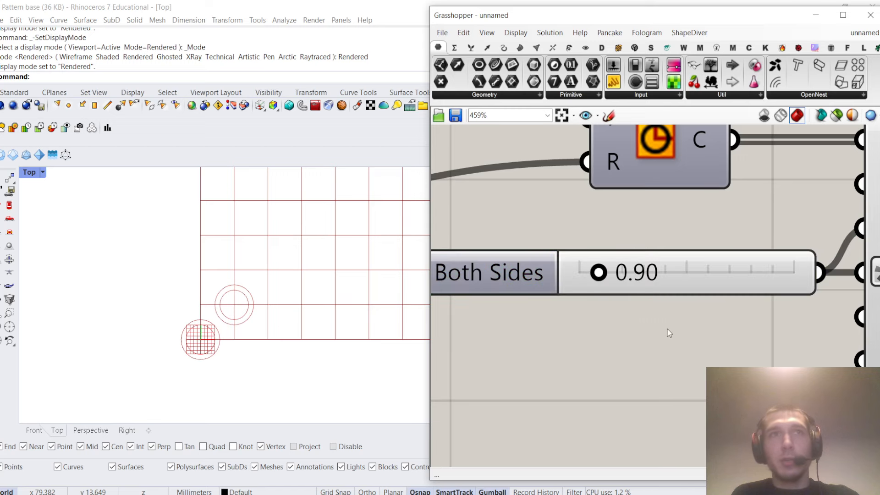
scroll(667, 328, down, 4)
double_click(760, 269)
text(r)
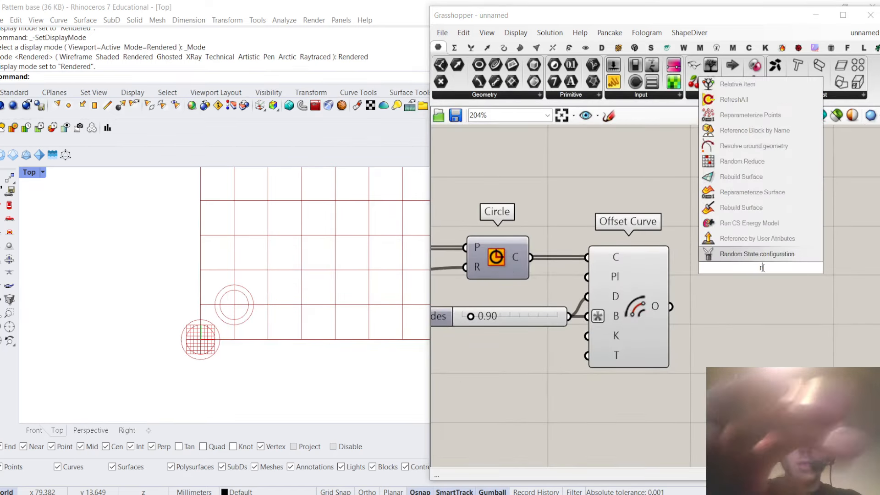
text(egion difference)
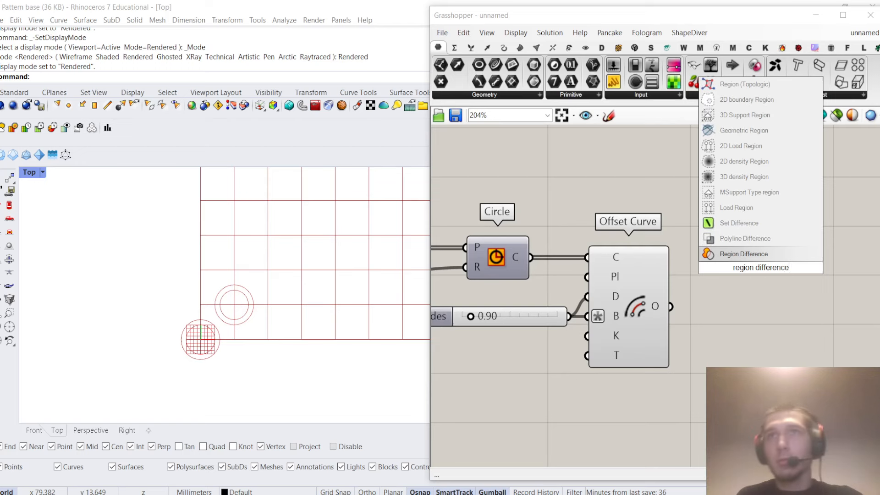
key(Return)
right_drag(721, 257, 664, 257)
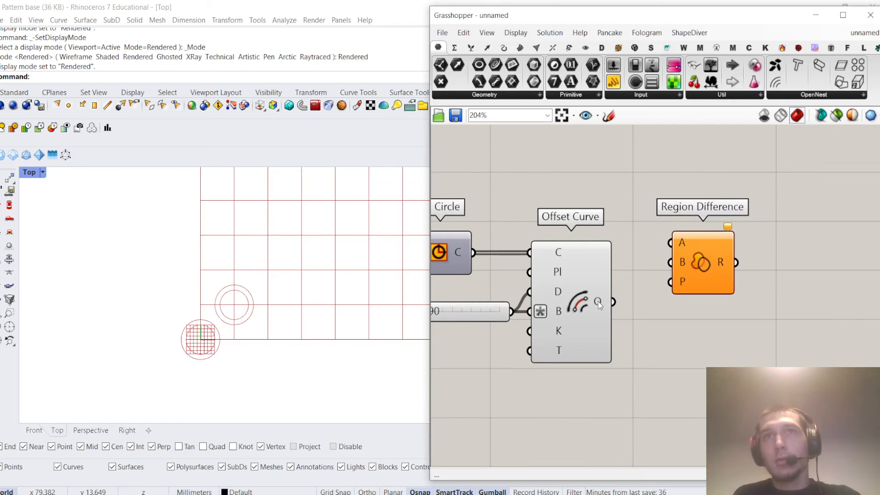
click(587, 302)
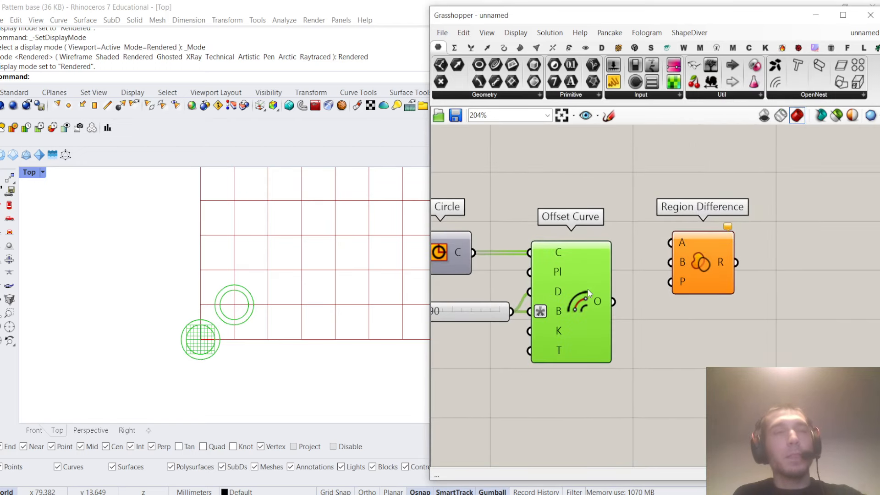
click(633, 201)
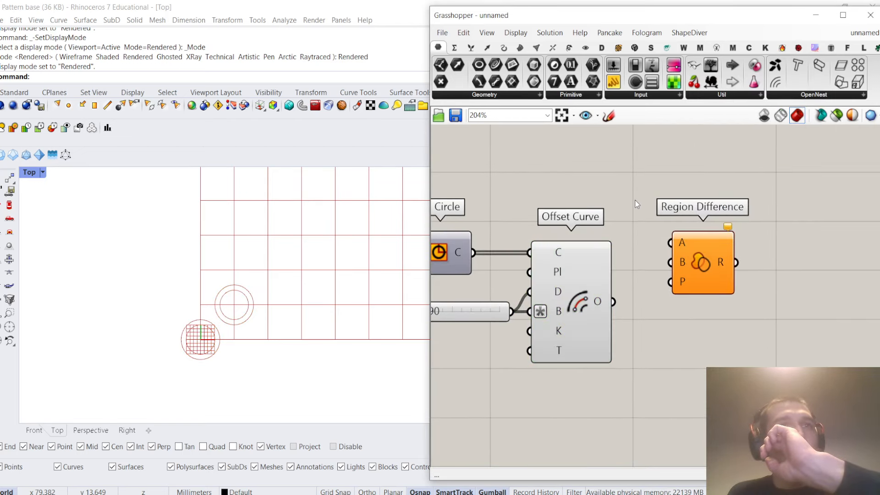
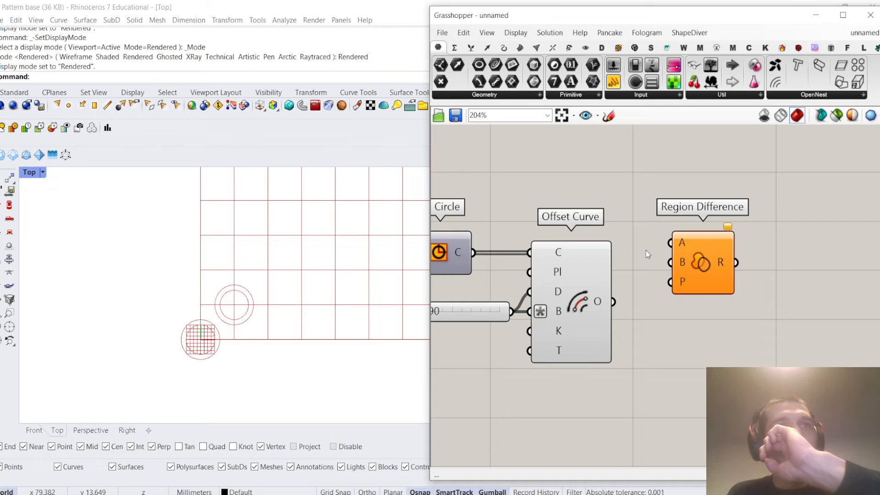
scroll(645, 250, down, 3)
scroll(645, 250, up, 2)
click(697, 271)
key(Delete)
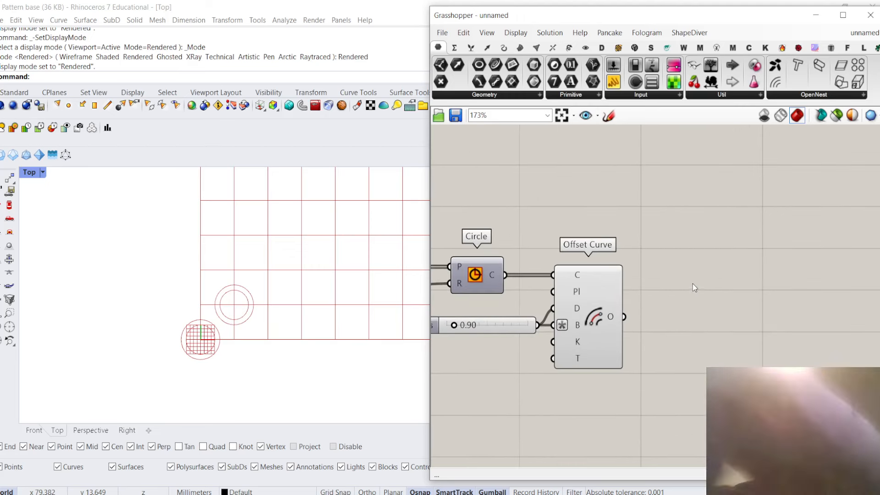
Add a Boundary Surfaces component above the Dispatch and connect the Rectangle's R output to its E input
scroll(691, 283, down, 4)
scroll(651, 228, up, 2)
double_click(652, 227)
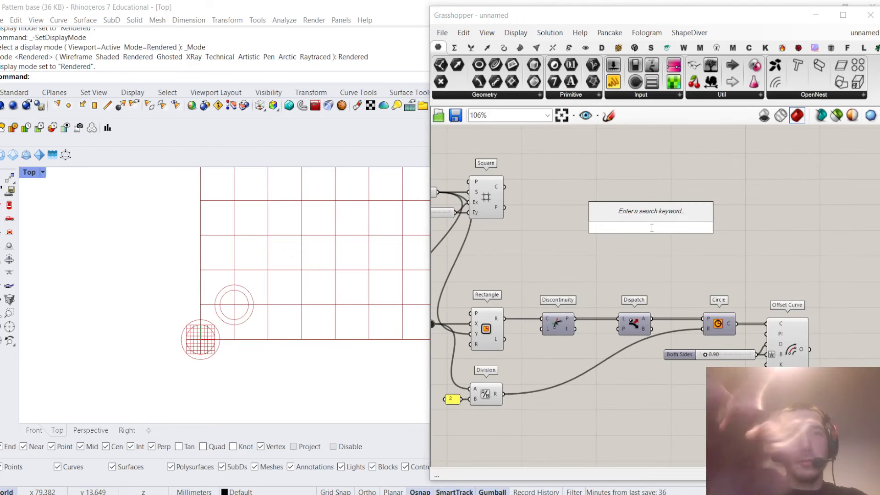
text(boundary)
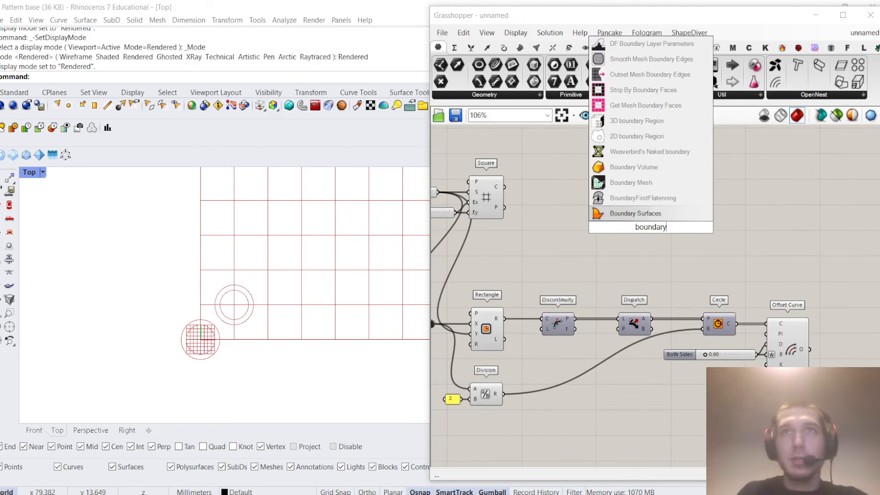
key(Return)
drag(640, 243, 640, 227)
drag(649, 227, 650, 261)
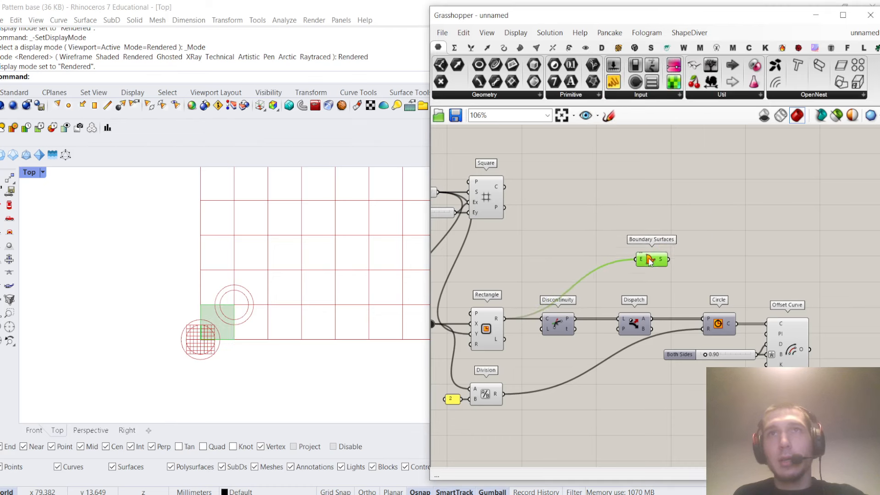
Add a Surface Split component and connect the Boundary Surfaces output to its S input
double_click(743, 268)
text(split sur)
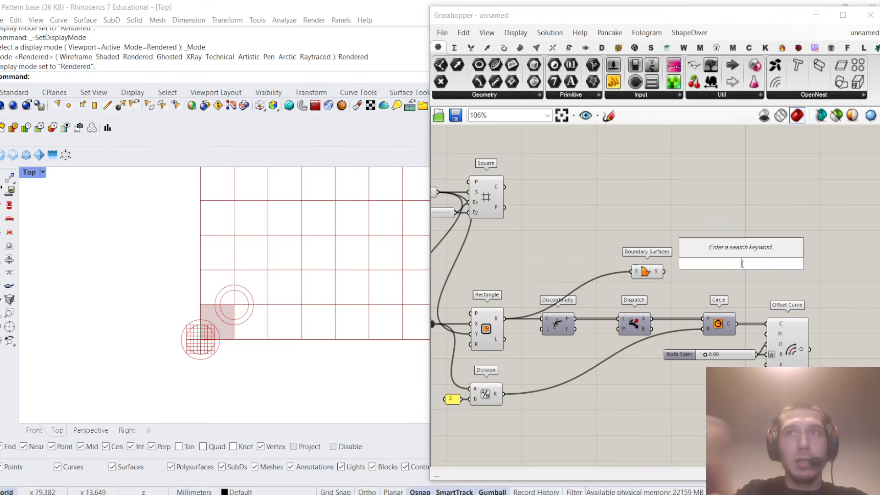
text(face)
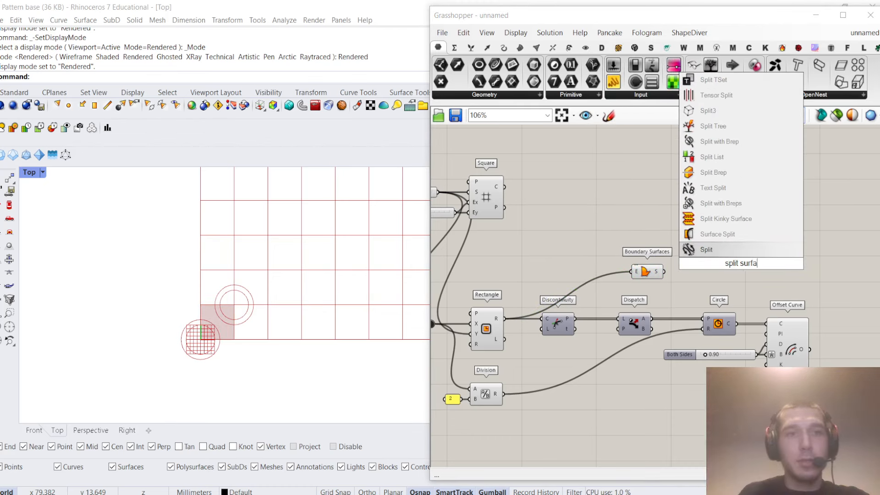
click(739, 222)
right_drag(710, 225, 575, 217)
scroll(546, 257, up, 2)
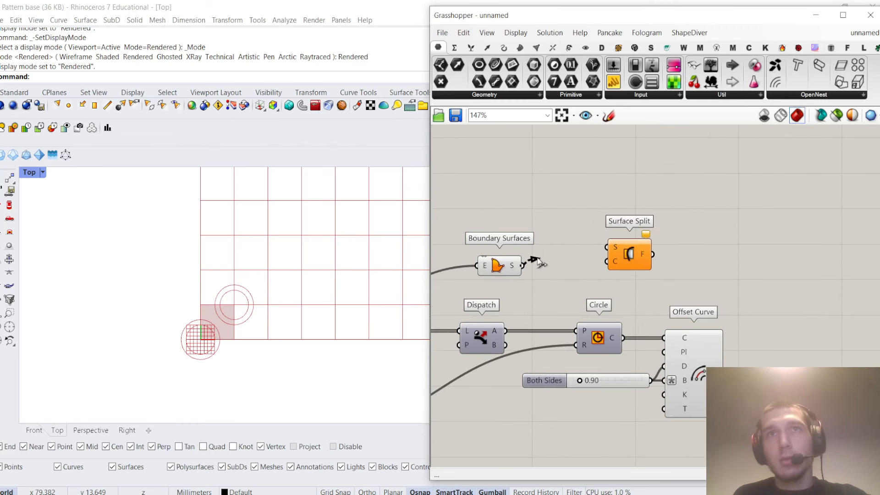
drag(522, 265, 785, 272)
right_drag(763, 251, 687, 235)
Flatten the Offset Curve's output and connect it to the Surface Split's C input
right_click(638, 357)
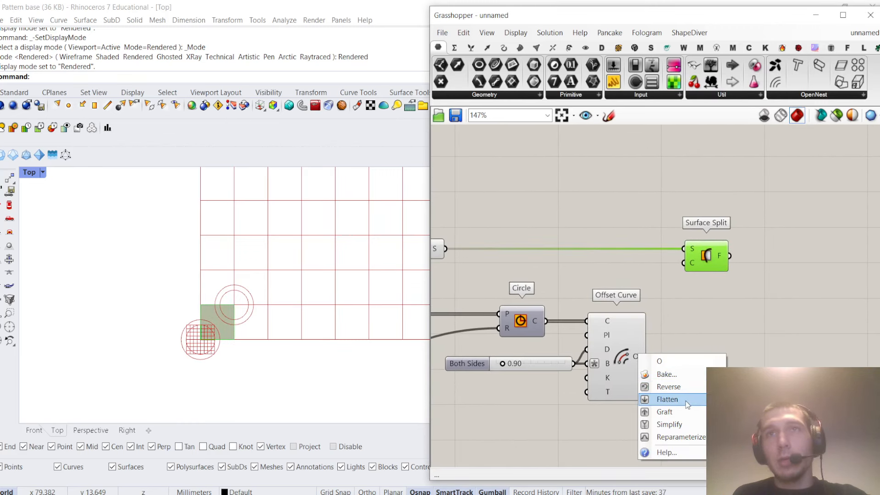
click(664, 400)
right_drag(793, 263, 733, 261)
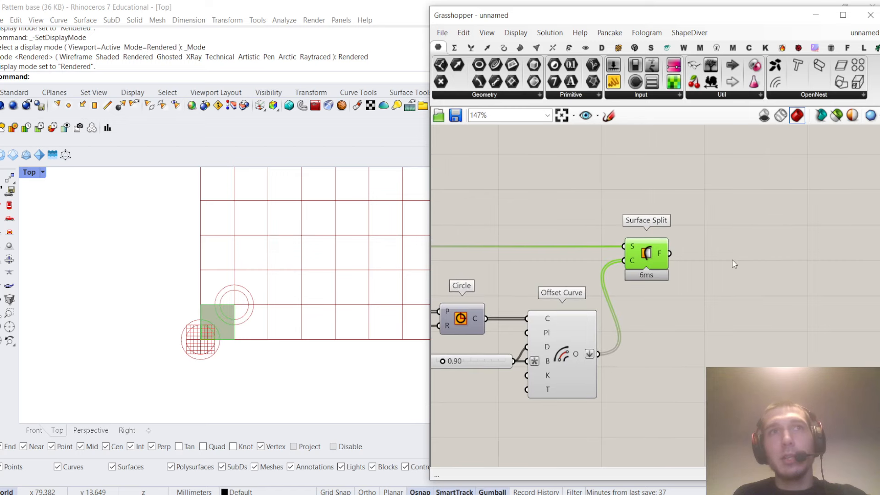
Add a Sort List component after the Surface Split
double_click(732, 259)
text(sort lsit)
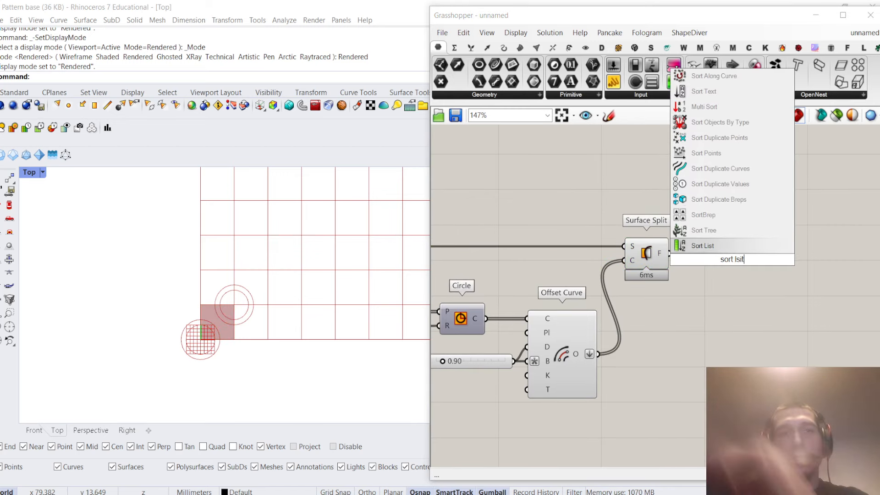
key(Return)
Add a Center component between Surface Split and Sort List and feed its G input from the Surface Split's F output
double_click(723, 223)
text(cente)
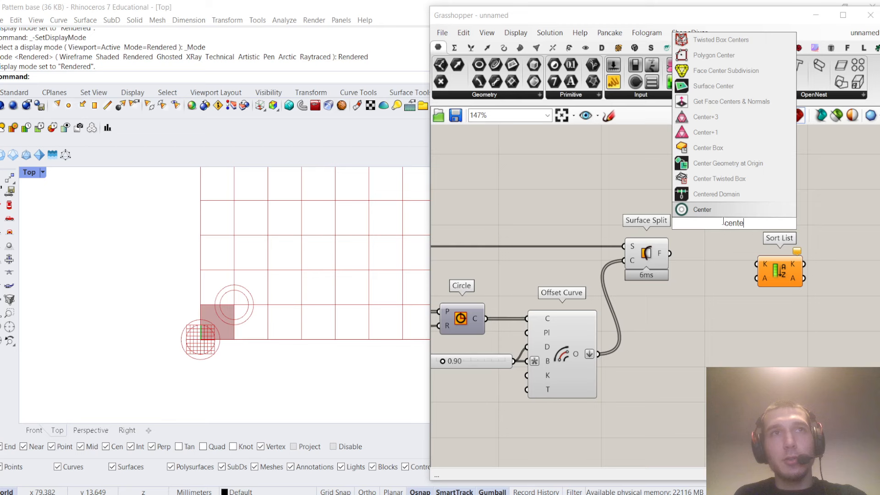
key(Return)
drag(697, 232, 709, 225)
drag(747, 212, 746, 240)
right_drag(747, 241, 696, 240)
scroll(220, 355, up, 5)
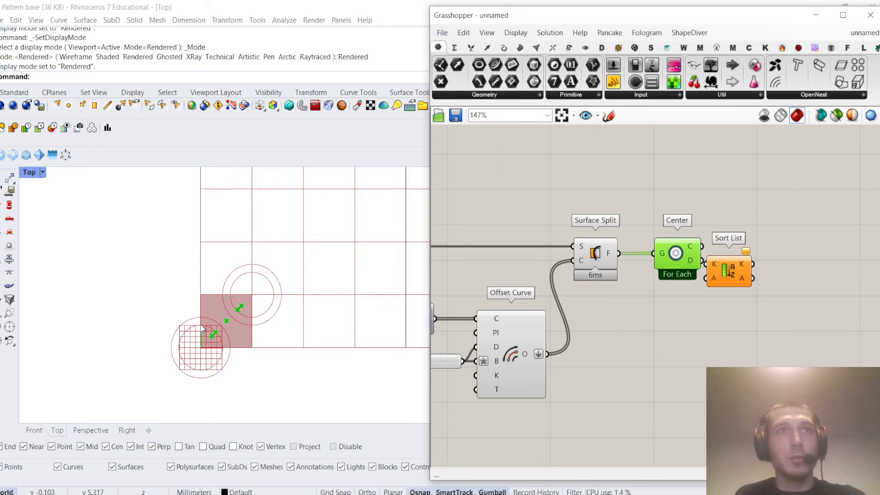
right_drag(537, 276, 470, 273)
Move Sort List aside, add a Deconstruct component before it and connect the Center's C output to its P input
drag(662, 268, 773, 259)
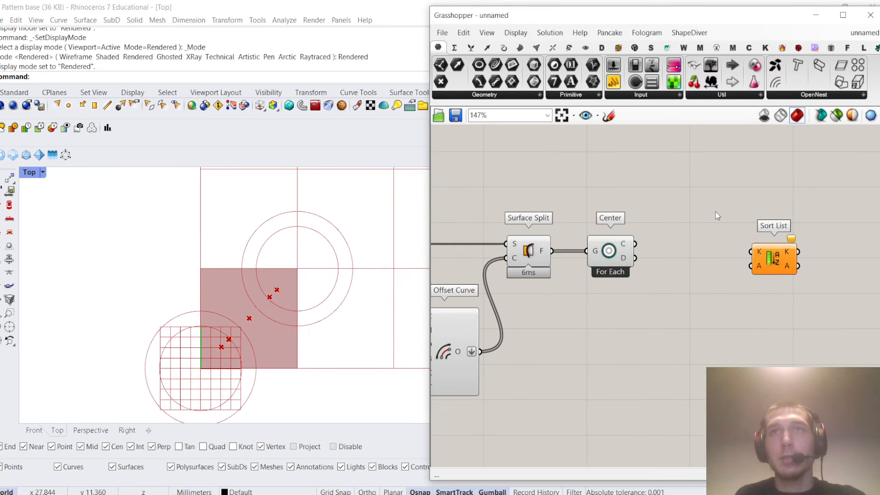
double_click(715, 211)
text(dec)
click(712, 202)
drag(635, 244, 691, 211)
drag(712, 206, 712, 230)
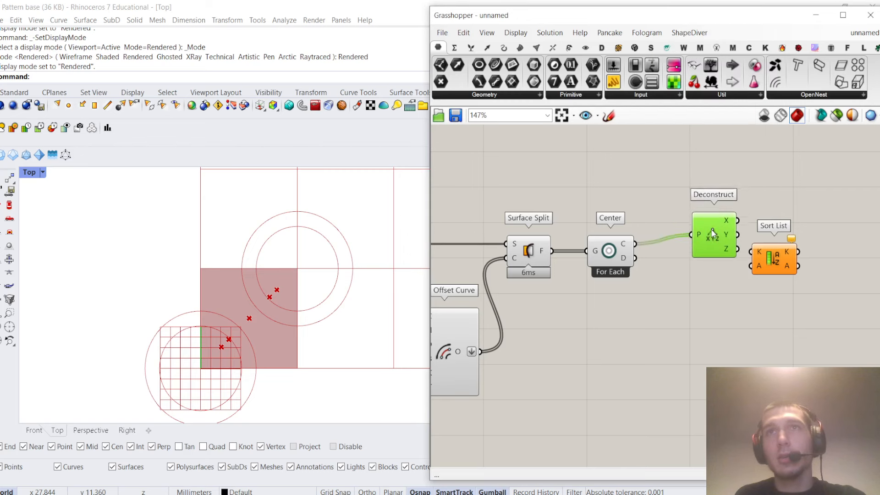
Connect the Deconstruct's X output to Sort List's K input and the Surface Split's F output to its A input
double_click(722, 185)
right_drag(733, 284, 595, 281)
scroll(594, 281, up, 1)
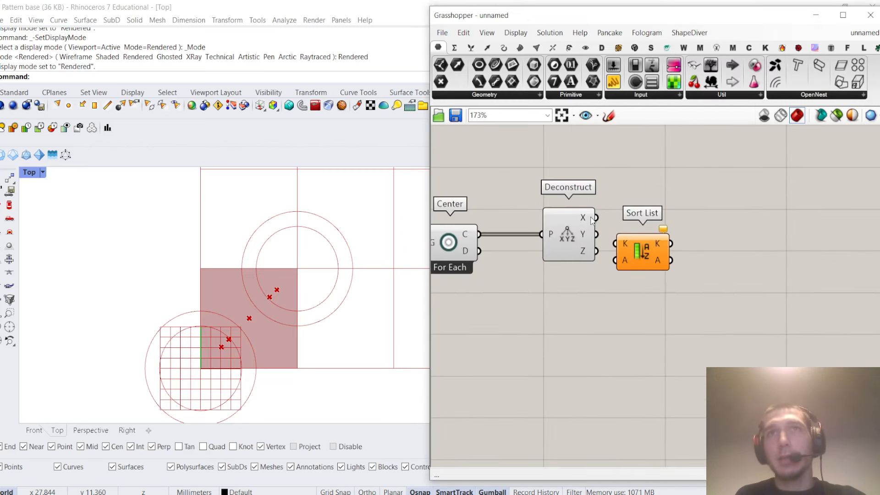
drag(596, 218, 615, 244)
drag(641, 248, 676, 222)
scroll(654, 201, down, 3)
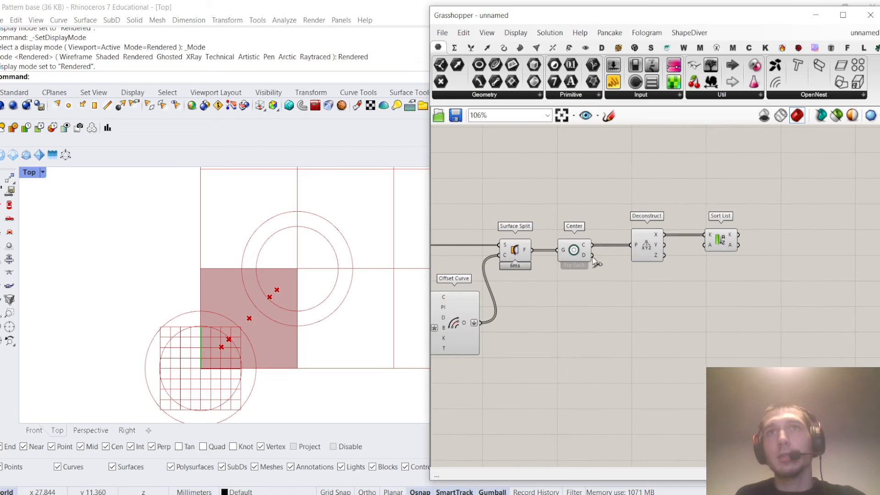
drag(700, 246, 704, 244)
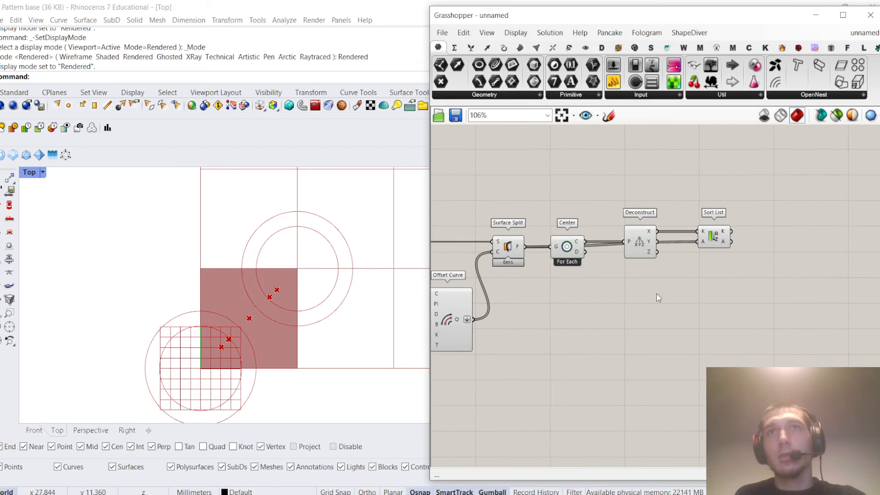
Turn off the preview of the Surface Split, Center and Deconstruct components
right_click(568, 192)
click(672, 181)
double_click(672, 181)
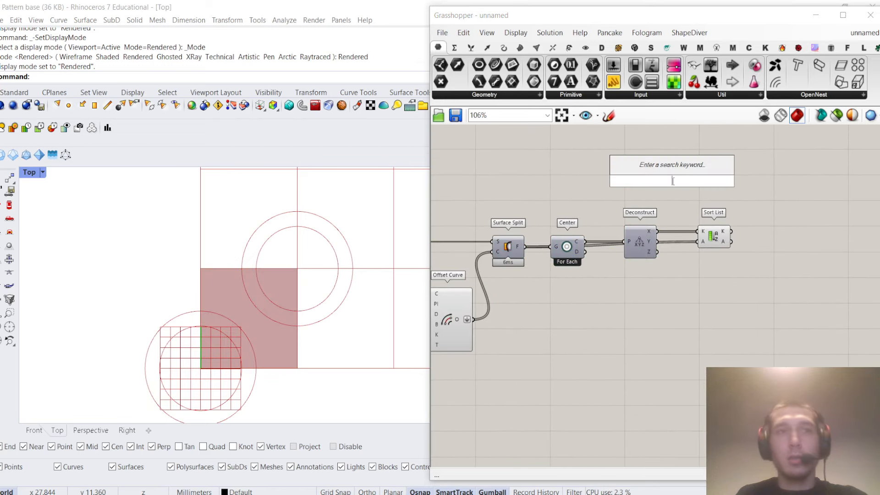
Add a Dispatch component after Sort List and connect Sort List's A output to its L input
text(dispatch)
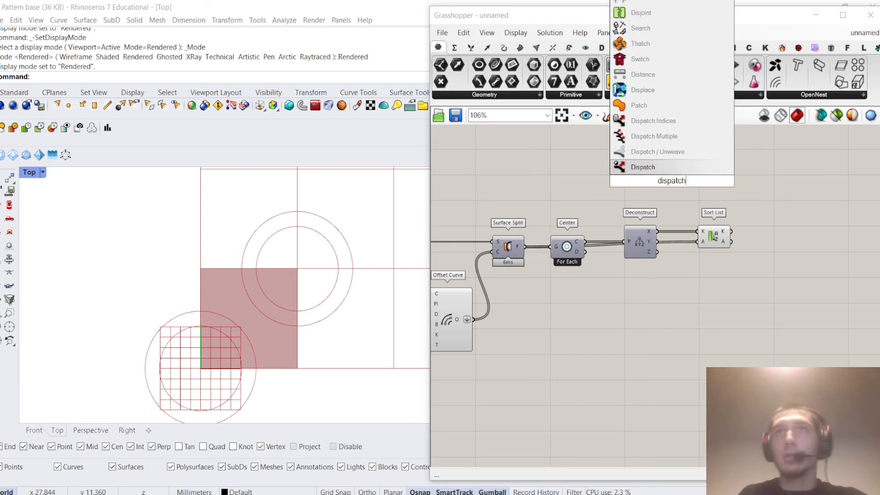
click(675, 167)
right_drag(758, 242, 658, 250)
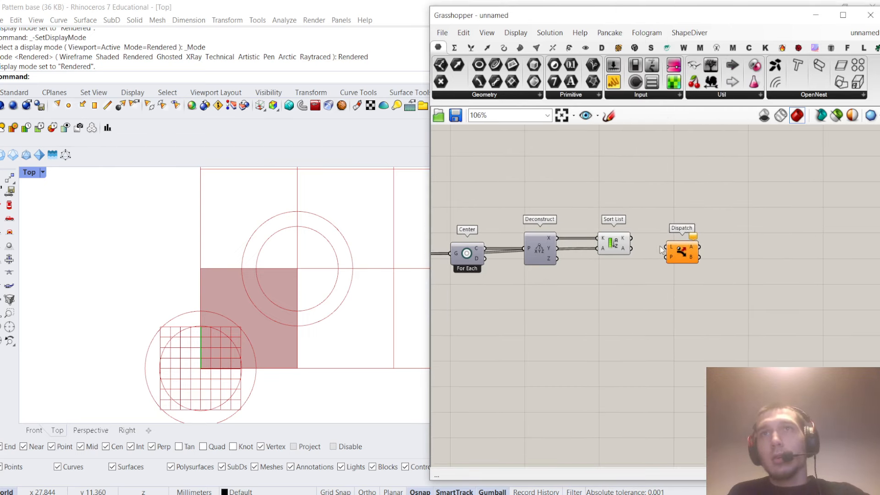
scroll(658, 250, up, 4)
drag(617, 248, 670, 245)
drag(696, 251, 703, 254)
Add a Surface parameter after Dispatch and feed it from Dispatch's A output
right_drag(822, 235, 723, 232)
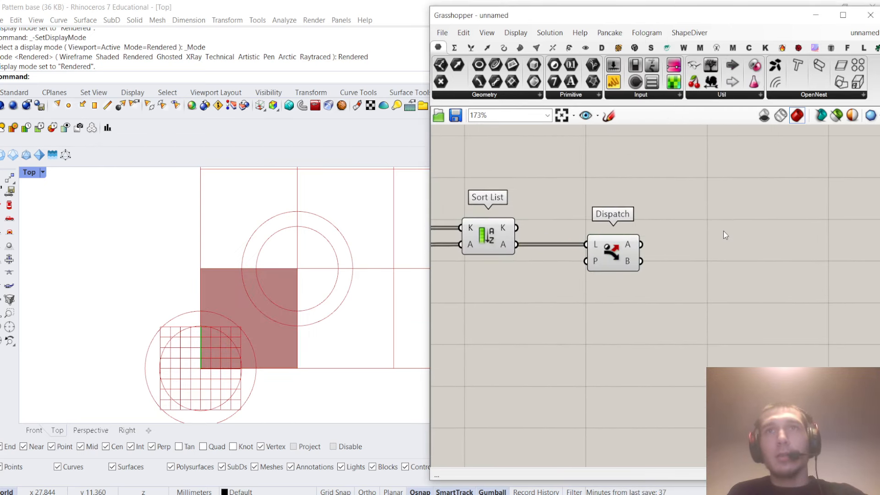
double_click(723, 230)
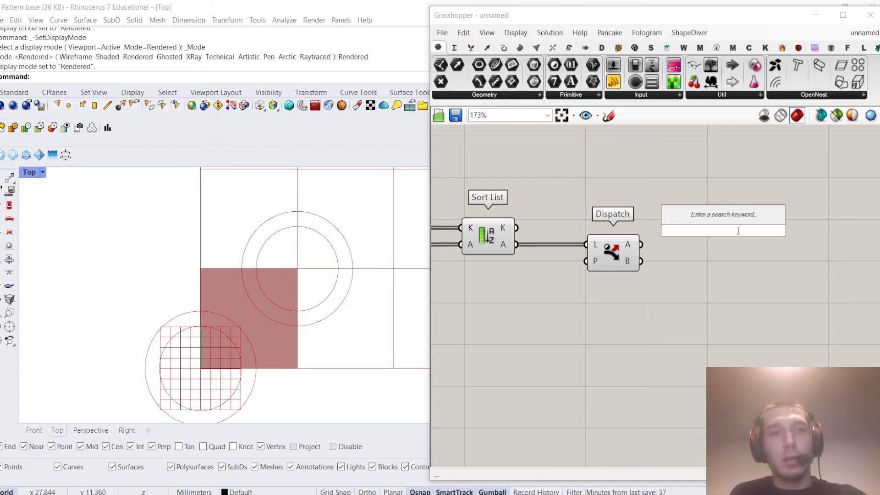
text(surfac)
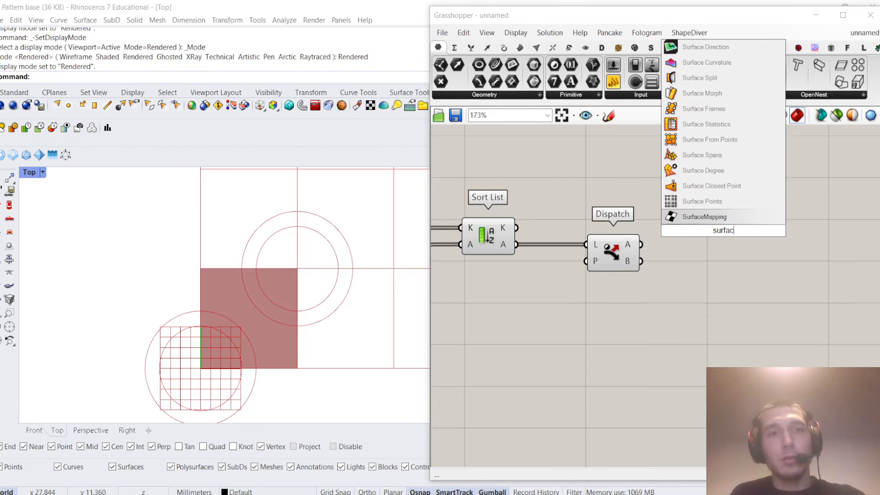
text(e)
key(Return)
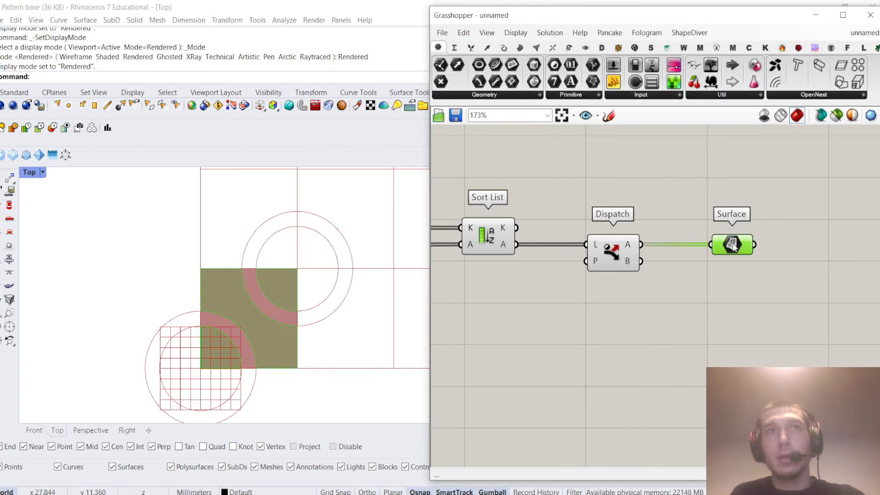
Turn off the preview of the components from Offset Curve through the last Dispatch, leaving the Surface parameter out
scroll(751, 248, down, 5)
drag(713, 282, 524, 182)
right_click(523, 182)
click(573, 199)
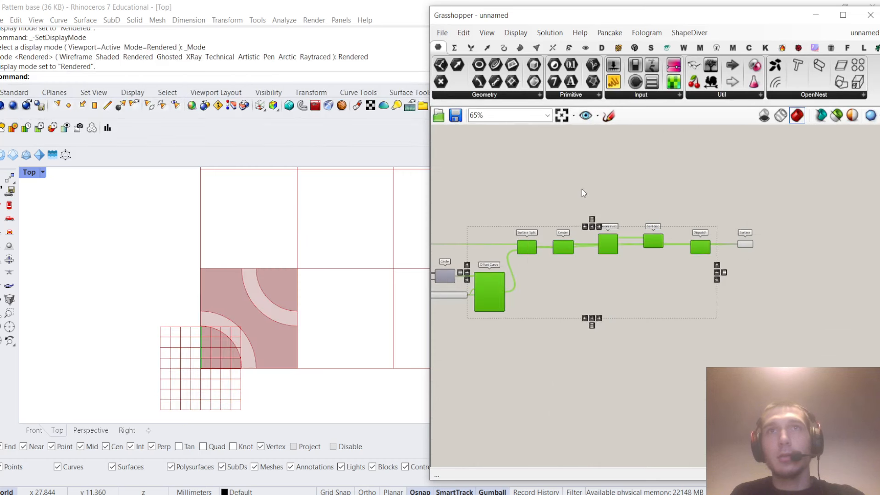
click(581, 189)
Turn off the preview of the Square grid, Rectangle, Division, Boundary Surfaces, Discontinuity, first Dispatch and Circle components
scroll(321, 267, down, 12)
right_drag(441, 343, 656, 341)
drag(656, 346, 485, 183)
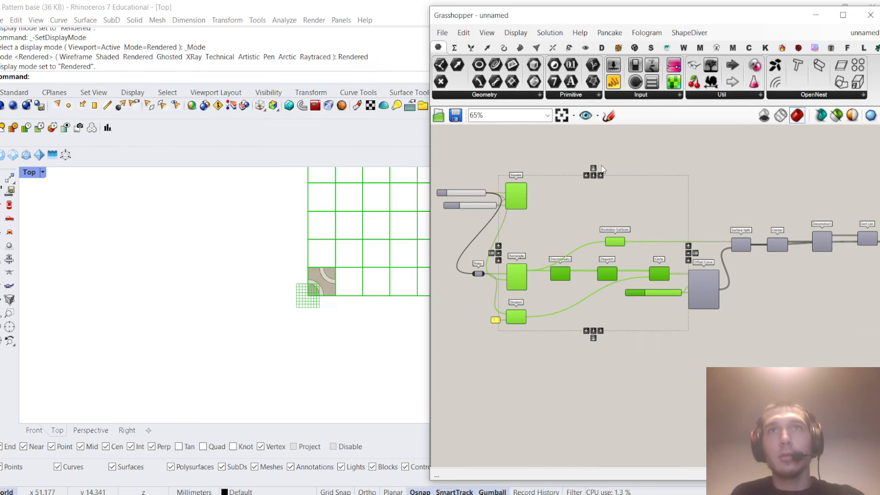
right_click(600, 166)
click(648, 196)
click(700, 195)
scroll(339, 282, up, 5)
right_drag(369, 253, 274, 289)
Add a Group component after the Surface parameter and connect the Surface output to its O input
scroll(564, 278, down, 6)
scroll(581, 277, up, 9)
scroll(558, 281, up, 5)
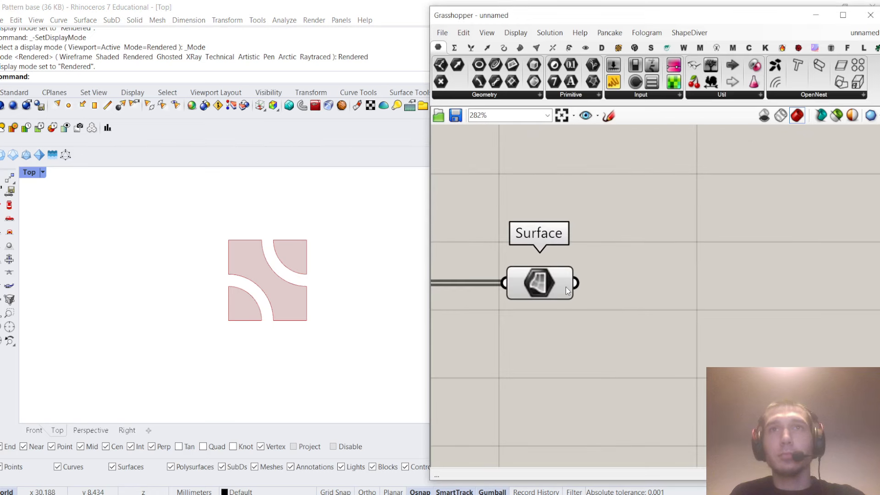
double_click(647, 251)
text(group)
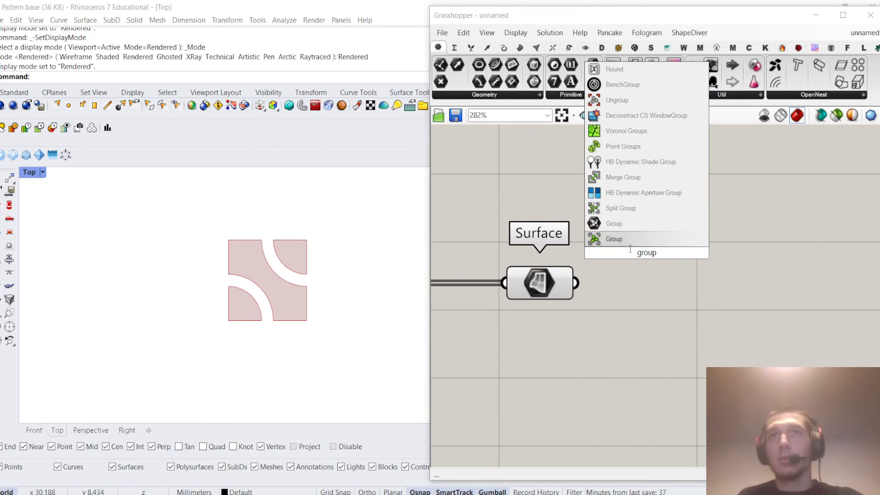
key(Return)
drag(576, 283, 634, 274)
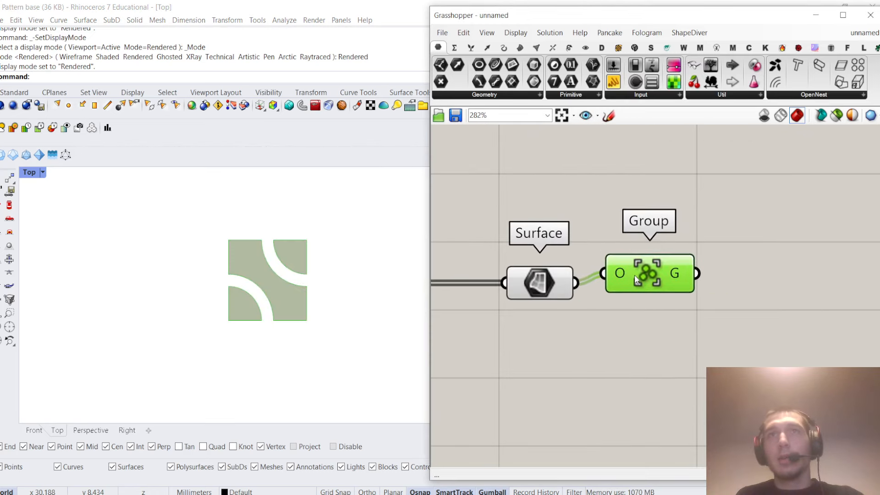
Turn the preview of the Square grid component back on
scroll(699, 254, down, 8)
scroll(699, 253, down, 7)
scroll(623, 275, up, 10)
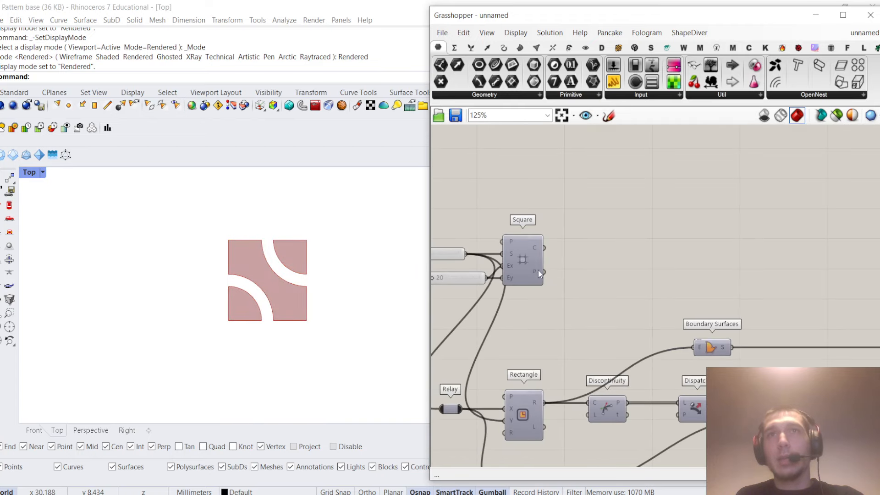
right_click(592, 240)
click(625, 246)
scroll(271, 305, down, 10)
right_drag(288, 280, 221, 284)
Add a Rotate component beyond the Square grid and place a Random component in front of it
scroll(211, 318, up, 4)
double_click(668, 260)
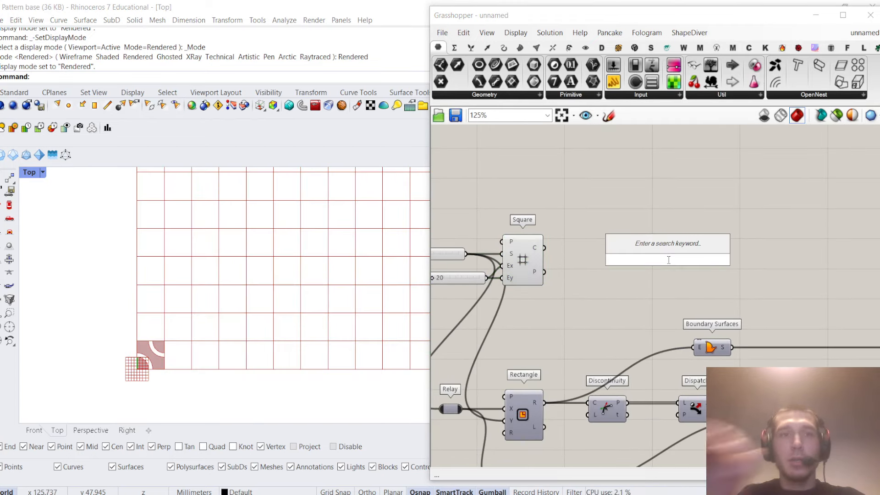
text(rotate)
key(Return)
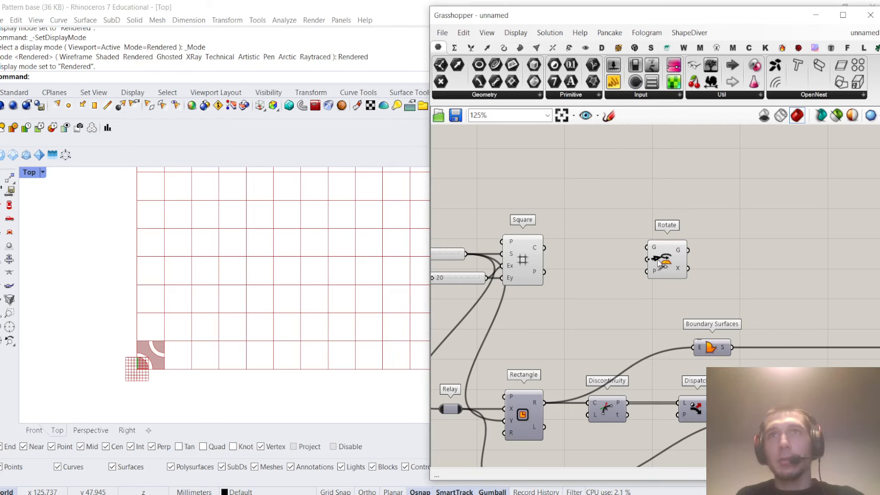
drag(657, 261, 794, 267)
double_click(707, 222)
text(rando)
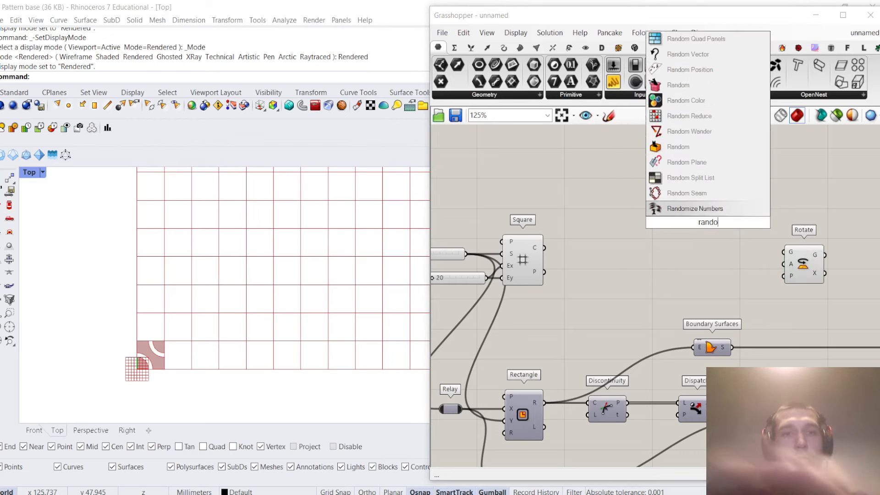
text(m)
key(Return)
drag(707, 222, 743, 288)
Add a Construct Domain component before Random and feed its A input from a panel containing 0
double_click(691, 252)
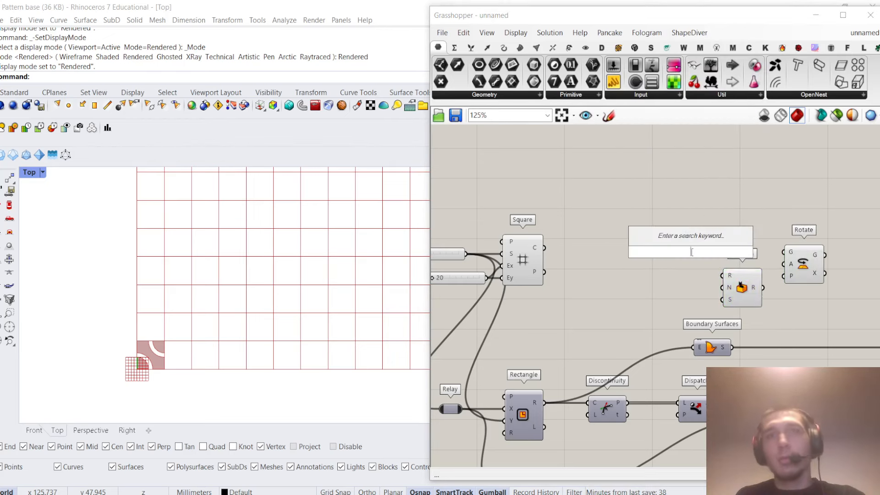
text(construct)
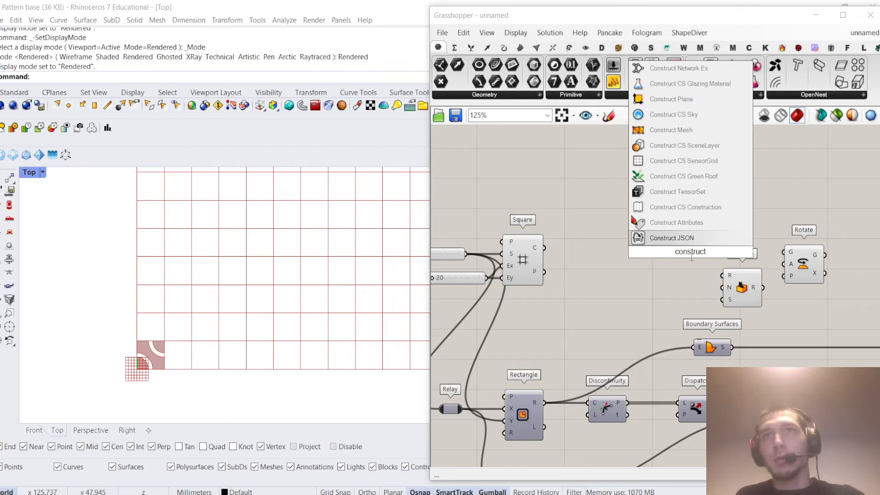
text( d)
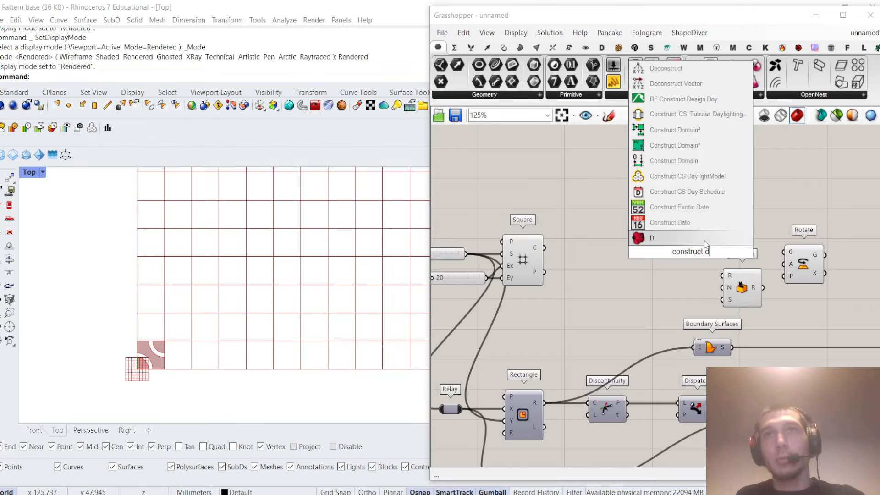
click(687, 161)
double_click(635, 273)
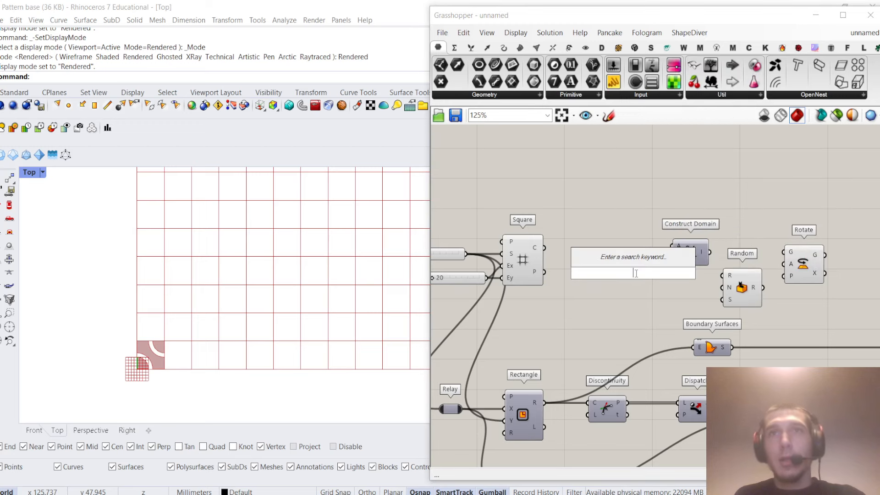
text(//0)
key(Return)
scroll(635, 263, up, 2)
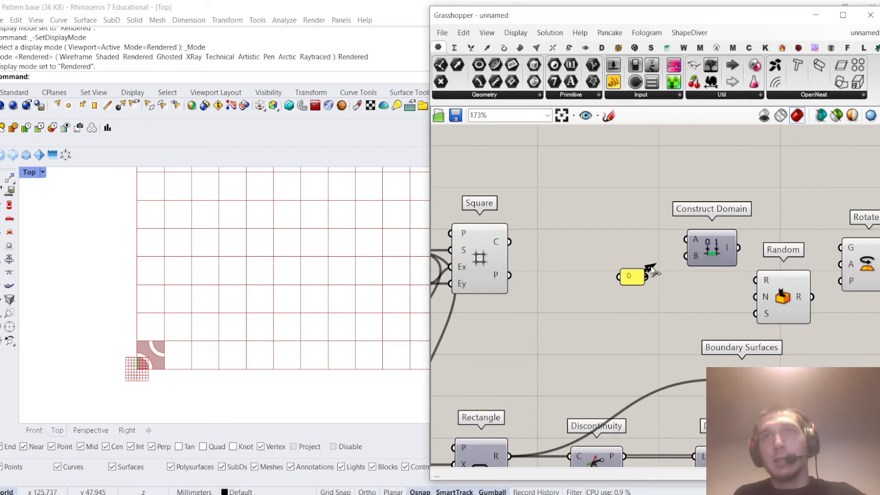
drag(646, 277, 686, 239)
drag(713, 237, 718, 279)
Add a number slider set to 270 and connect it to Construct Domain's B input
double_click(656, 311)
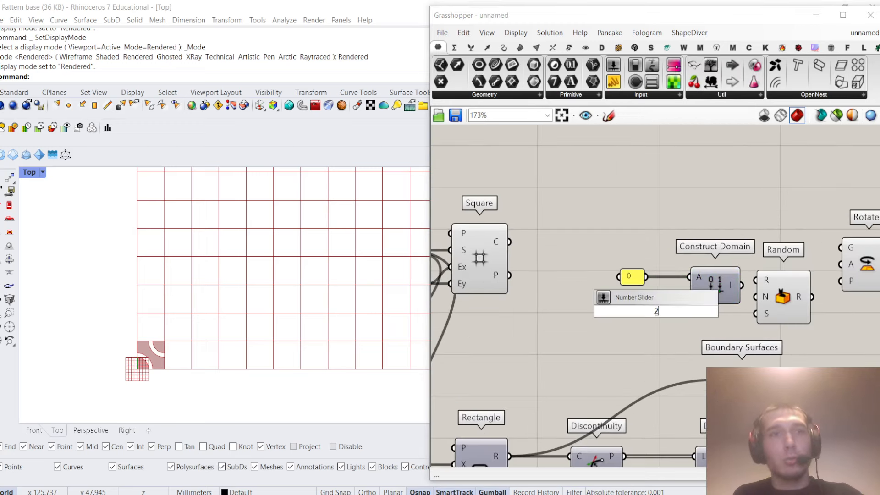
text(270)
key(Return)
drag(678, 312, 540, 333)
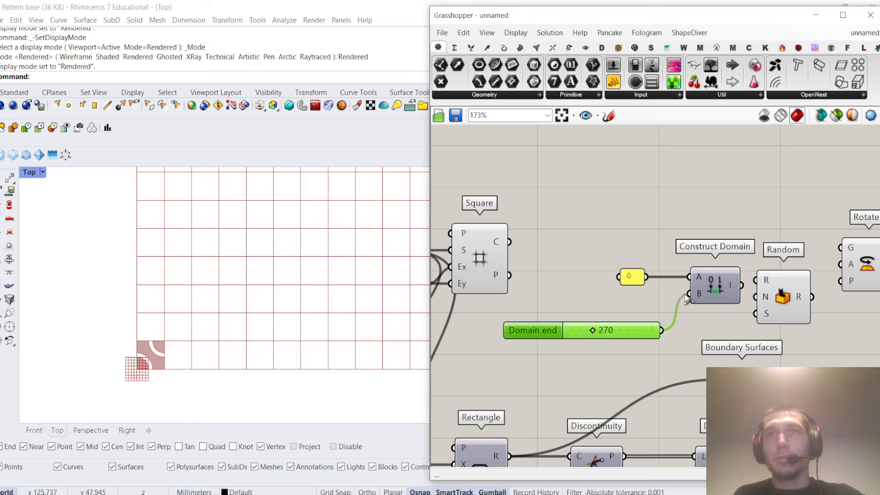
Connect Construct Domain's I output to Random's R input and move the Rotate component farther away
right_drag(707, 284, 593, 287)
click(667, 292)
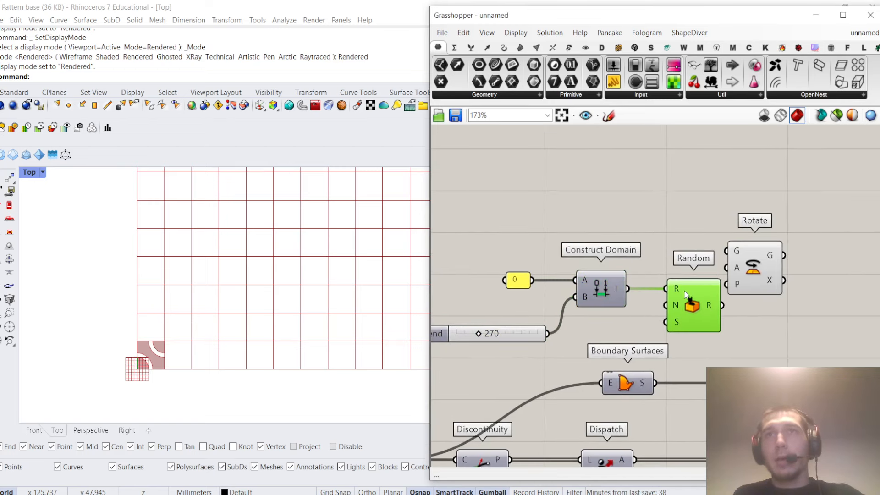
scroll(680, 280, down, 4)
drag(719, 274, 751, 238)
click(713, 232)
Add a List Length component near the Square grid
scroll(655, 243, up, 3)
right_drag(655, 242, 711, 230)
double_click(629, 232)
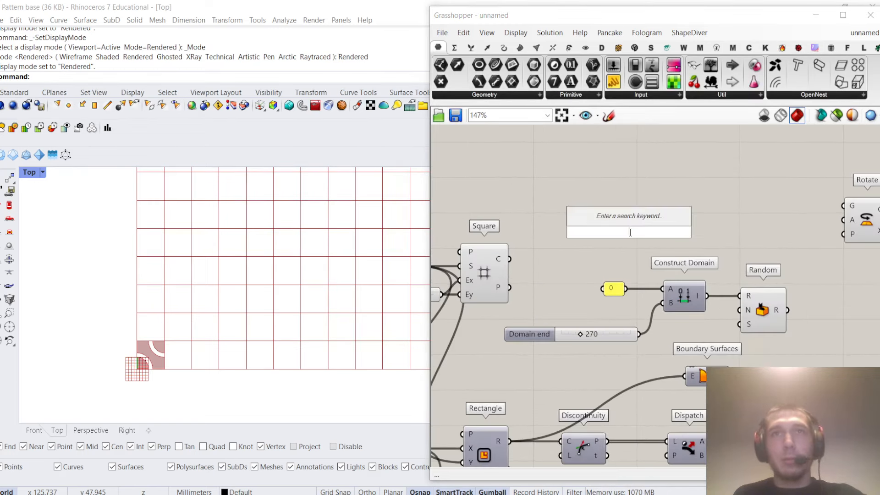
text(list length)
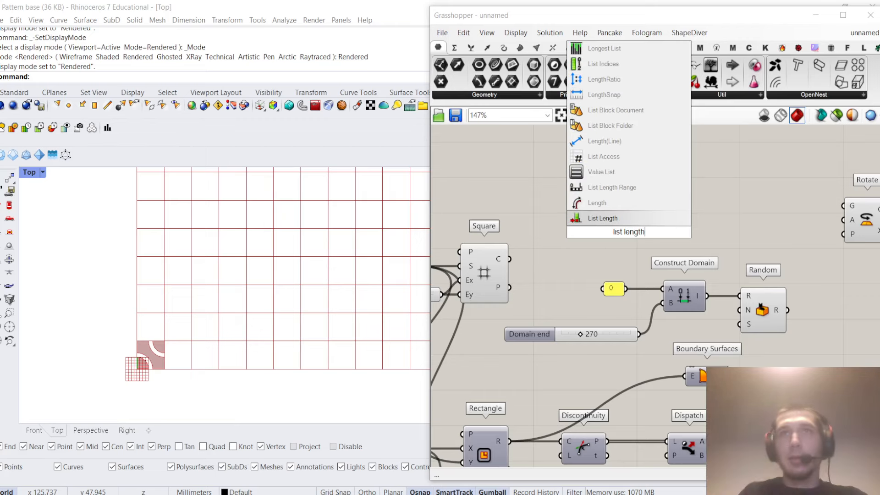
click(628, 220)
Flatten the Square grid's C output
right_click(495, 254)
click(522, 231)
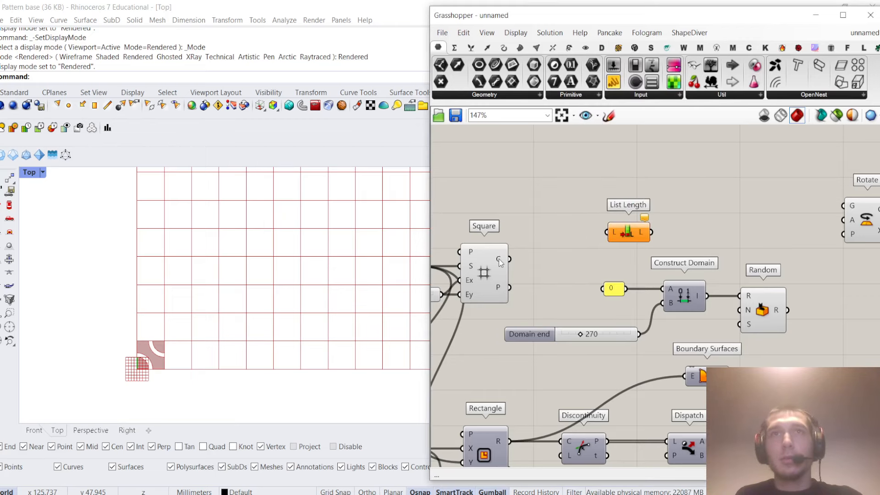
right_click(498, 259)
click(552, 306)
Feed List Length from the Square grid's C output and connect its L output to Random's N input
drag(521, 261, 606, 233)
drag(624, 232, 574, 260)
right_drag(618, 244, 545, 221)
drag(528, 237, 667, 287)
Connect Random's R output to Rotate's A input and set that input to degrees
right_drag(742, 285, 653, 273)
drag(683, 191, 824, 286)
right_click(724, 274)
click(758, 381)
click(650, 214)
Add a Center component fed by the Square grid's C output and connect its C output to Rotate's P input
scroll(650, 213, down, 3)
right_drag(591, 192, 650, 213)
scroll(650, 212, up, 2)
double_click(650, 212)
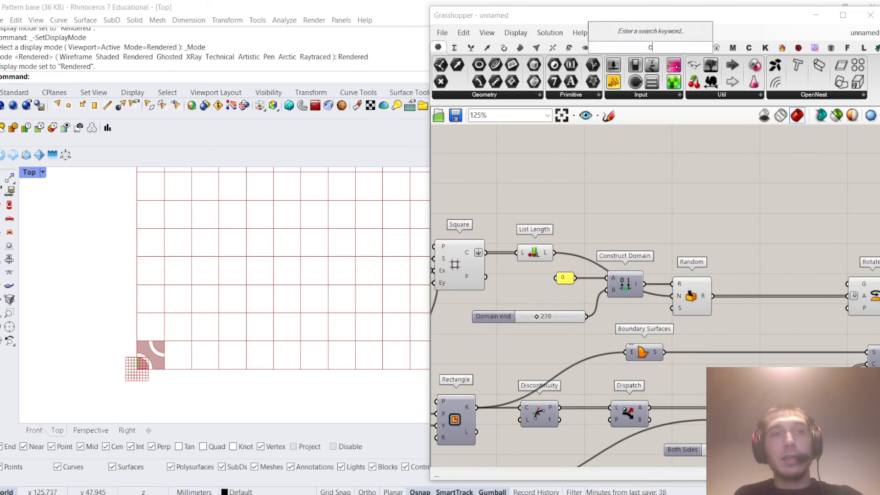
text(cent)
click(618, 183)
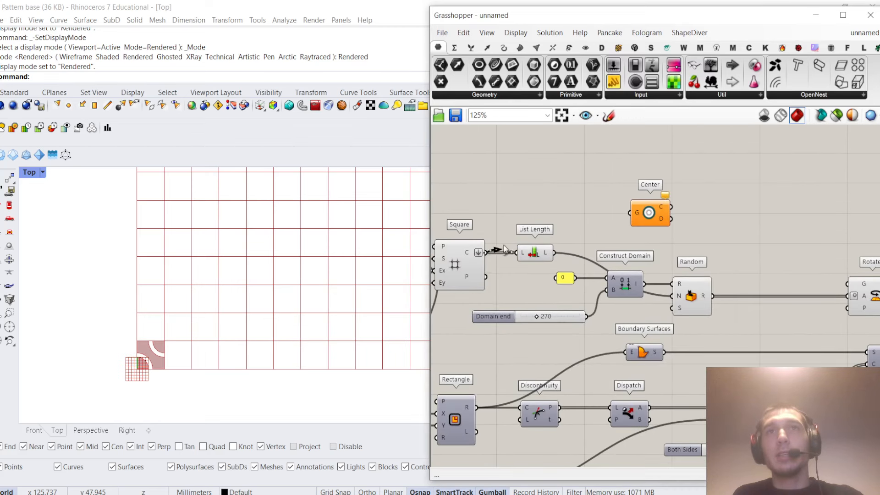
drag(504, 249, 538, 211)
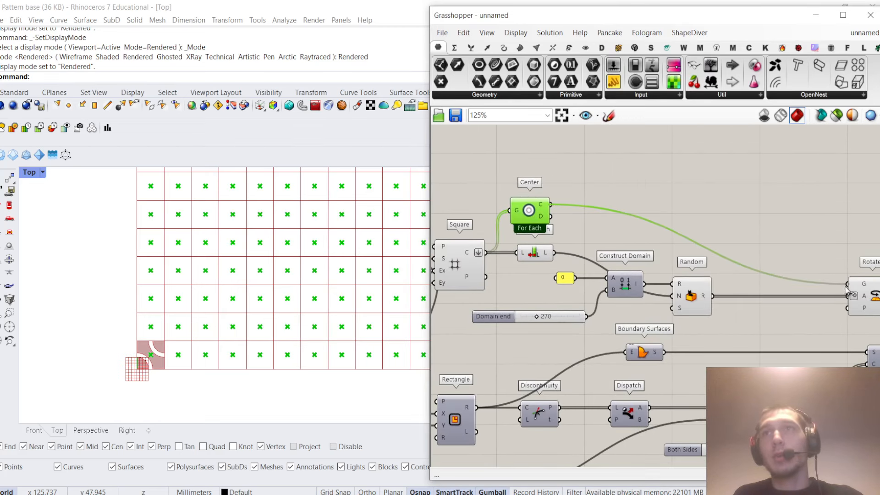
drag(849, 306, 848, 307)
Connect the Square grid's C output to Rotate's G input
right_drag(793, 245, 687, 235)
right_drag(511, 246, 613, 234)
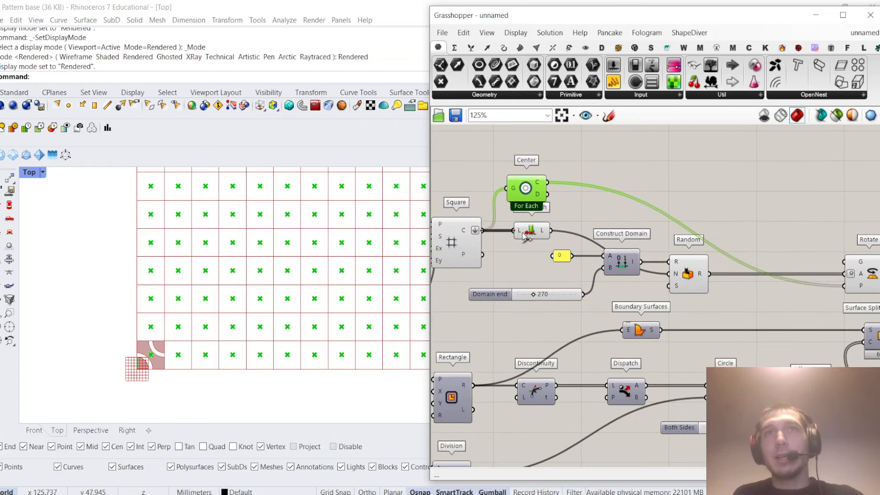
scroll(536, 238, down, 4)
scroll(641, 241, up, 6)
drag(524, 236, 805, 265)
scroll(779, 249, down, 6)
right_drag(809, 260, 757, 272)
scroll(757, 273, up, 3)
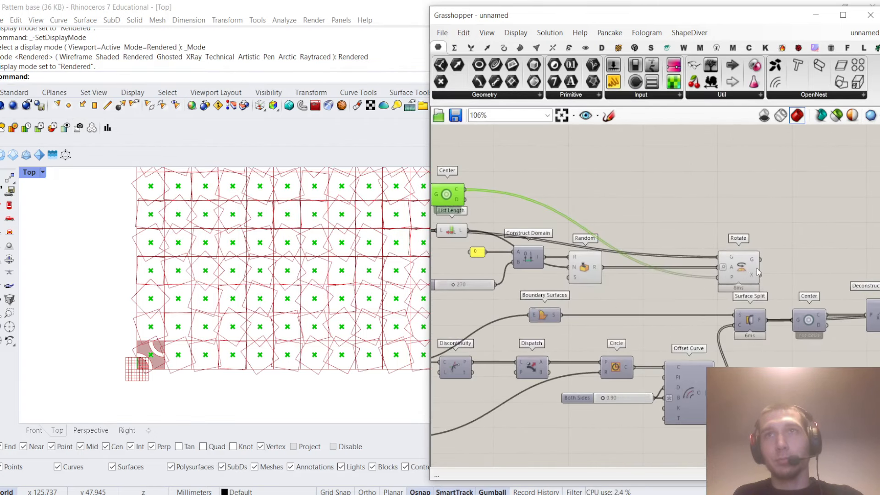
click(751, 270)
click(699, 216)
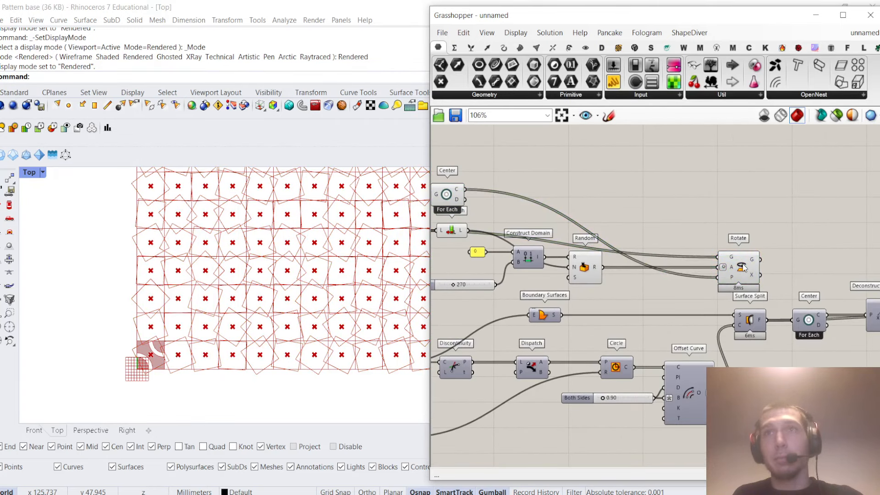
Make room before Rotate, add a Round To Factor component, and connect Random's R output to its x input
drag(743, 267, 817, 267)
click(653, 242)
right_drag(651, 244, 638, 247)
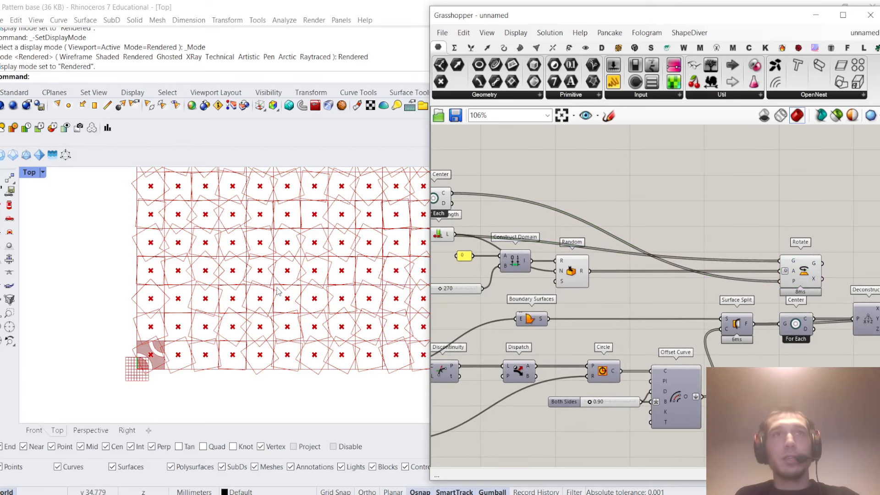
right_drag(691, 214, 696, 215)
double_click(696, 216)
text(rou)
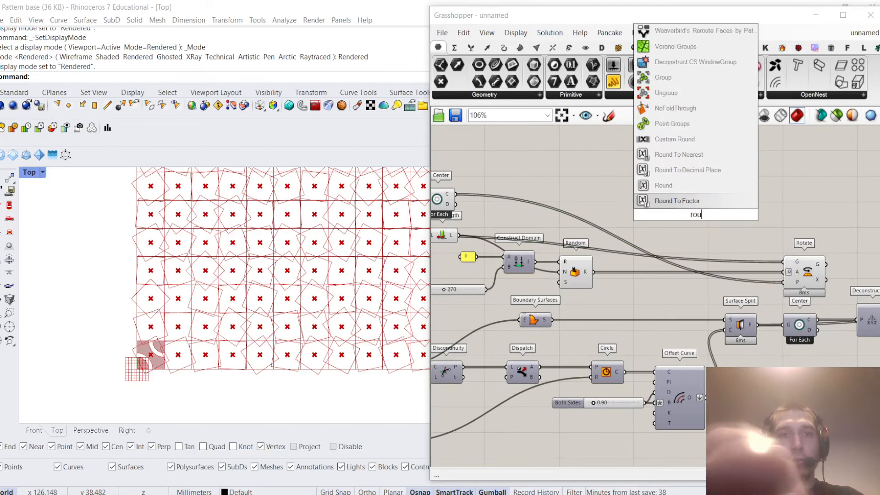
text(nd to factor)
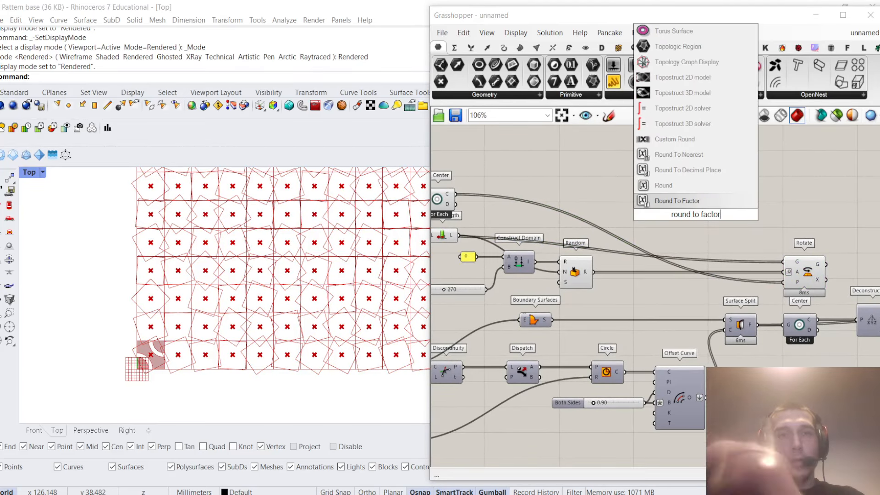
click(685, 201)
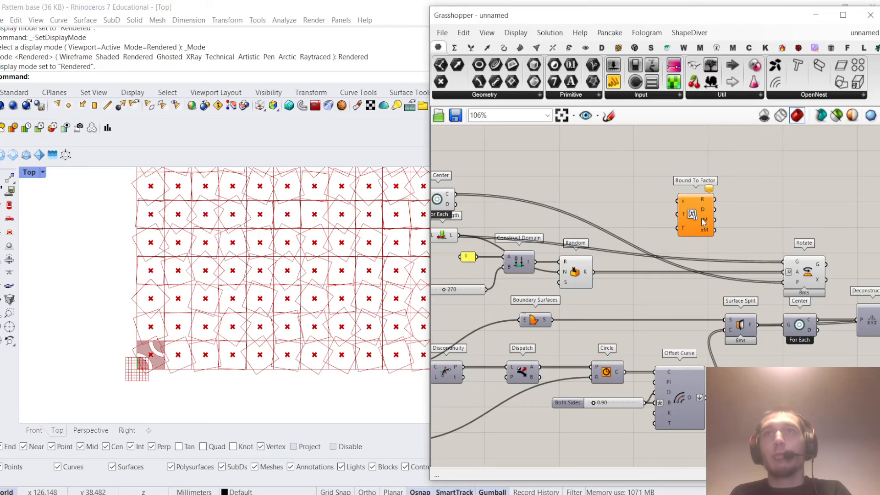
ctrl+alt+click(694, 208)
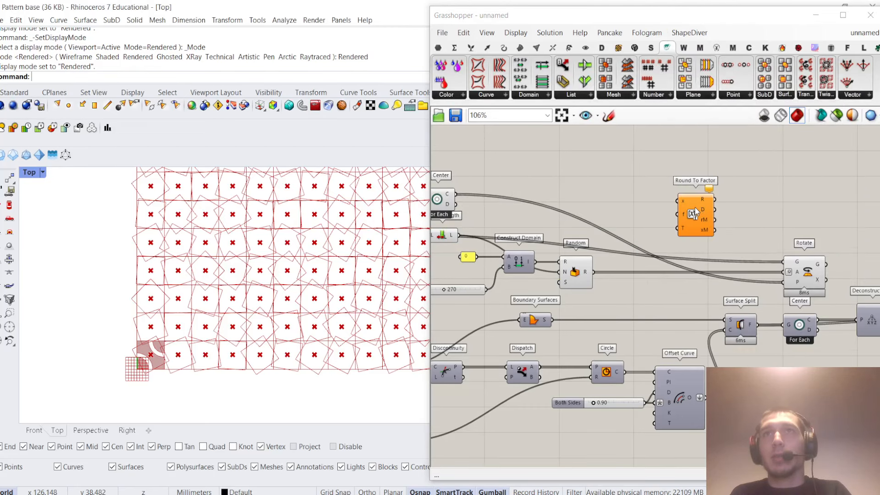
scroll(641, 249, up, 3)
drag(701, 206, 698, 289)
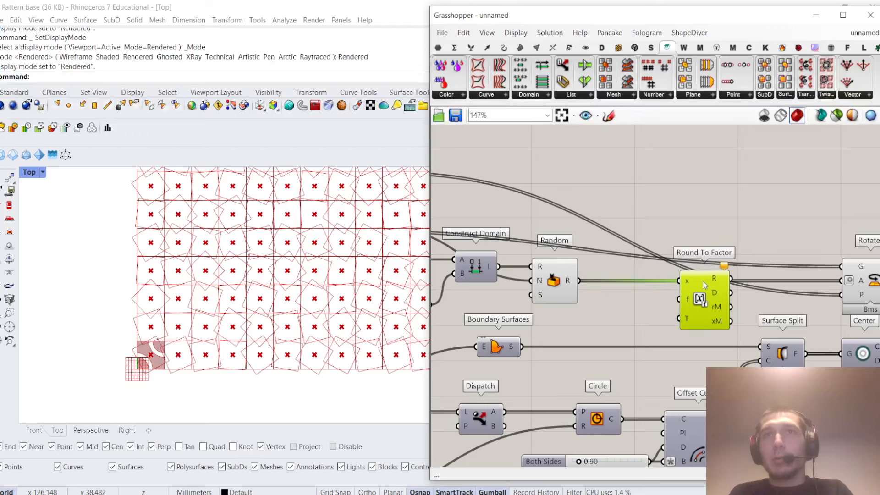
Feed Round To Factor's f input from a panel of 90 and connect its R output to Rotate's A input
double_click(682, 216)
text(//90)
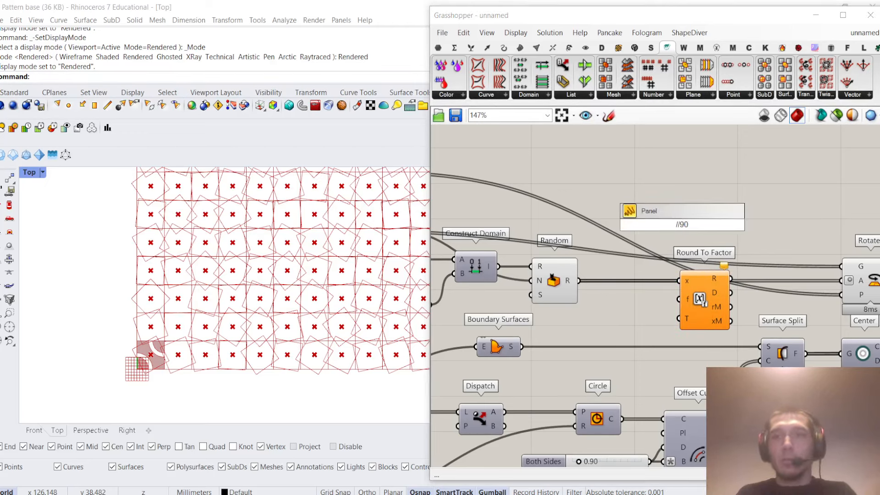
key(Return)
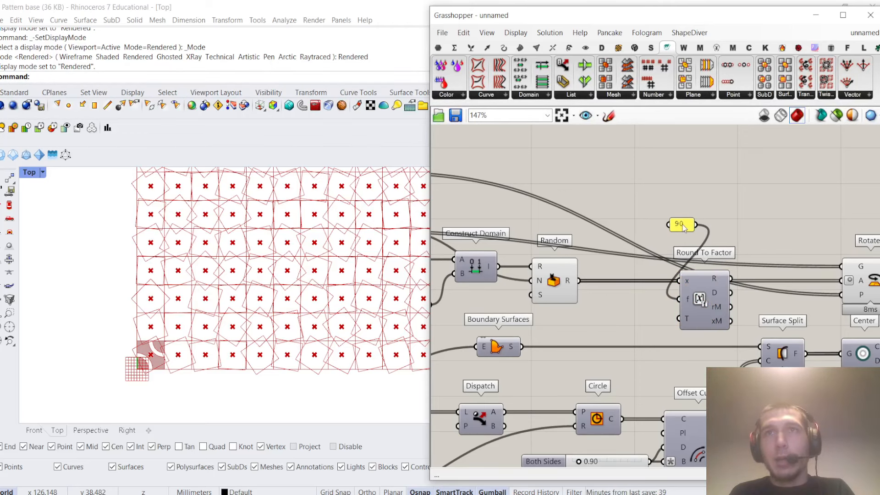
drag(685, 225, 655, 295)
right_drag(733, 277, 603, 269)
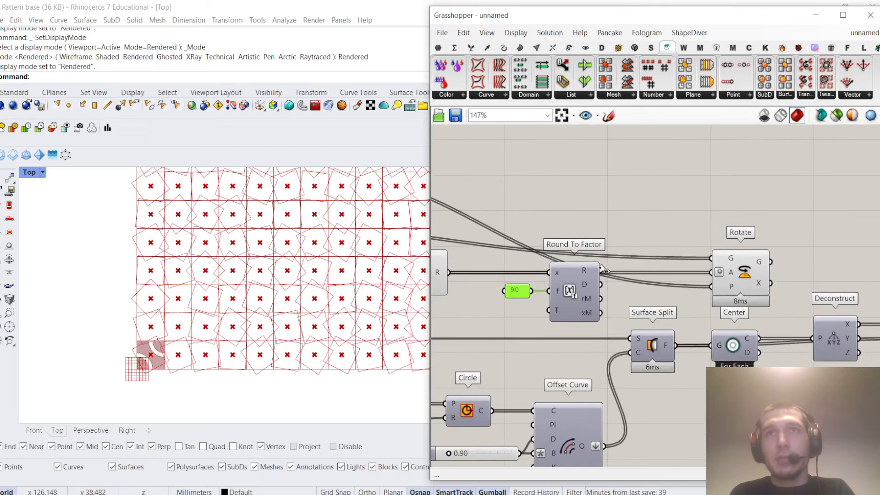
drag(710, 271, 734, 273)
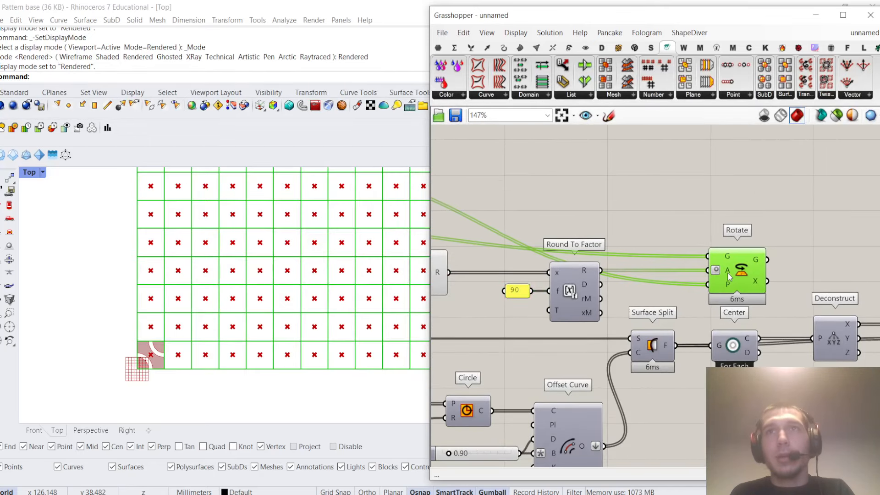
Turn off the preview of the upper Center, List Length, Construct Domain and Random components
scroll(595, 284, down, 4)
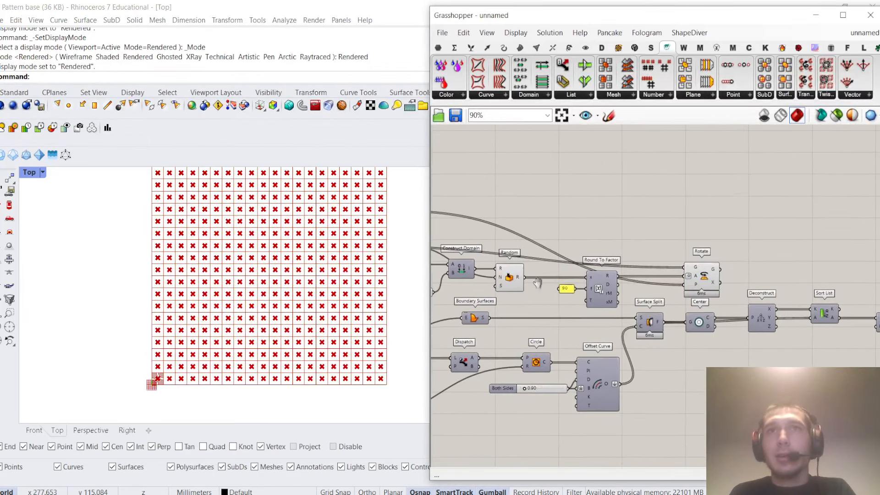
drag(760, 167, 528, 284)
right_click(555, 196)
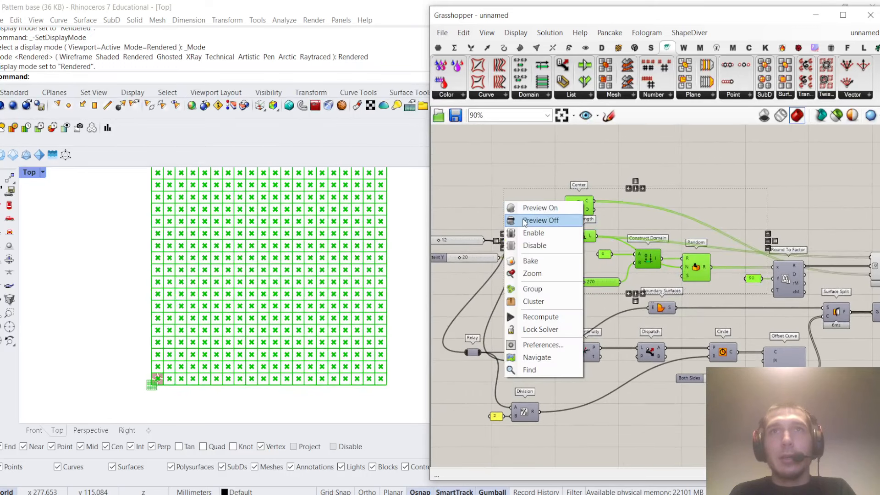
click(589, 220)
scroll(570, 200, down, 4)
scroll(571, 200, down, 1)
right_drag(781, 222, 664, 230)
scroll(671, 230, up, 6)
right_drag(591, 223, 649, 222)
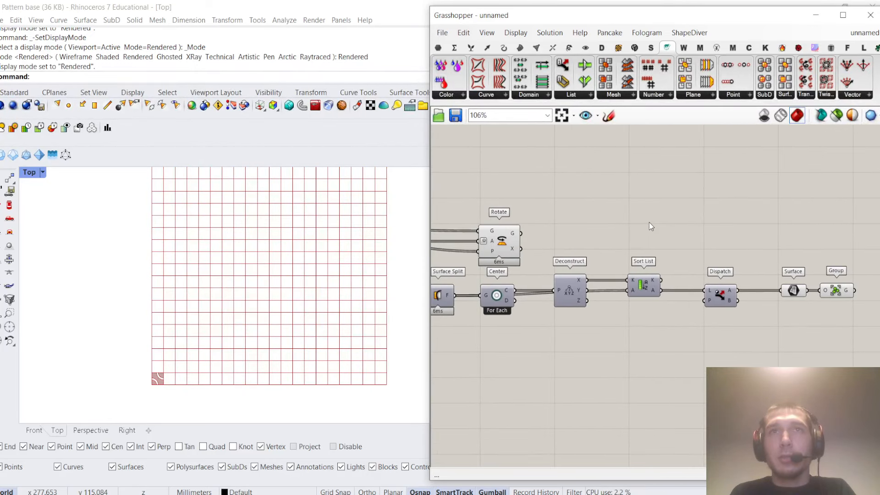
Add an Orient component above the Rotate component
right_drag(578, 205, 723, 237)
click(656, 262)
double_click(668, 221)
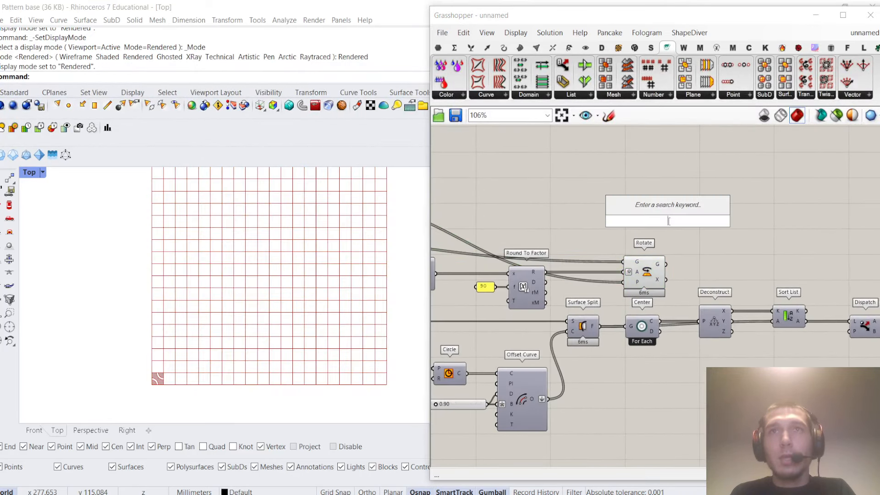
text(orient)
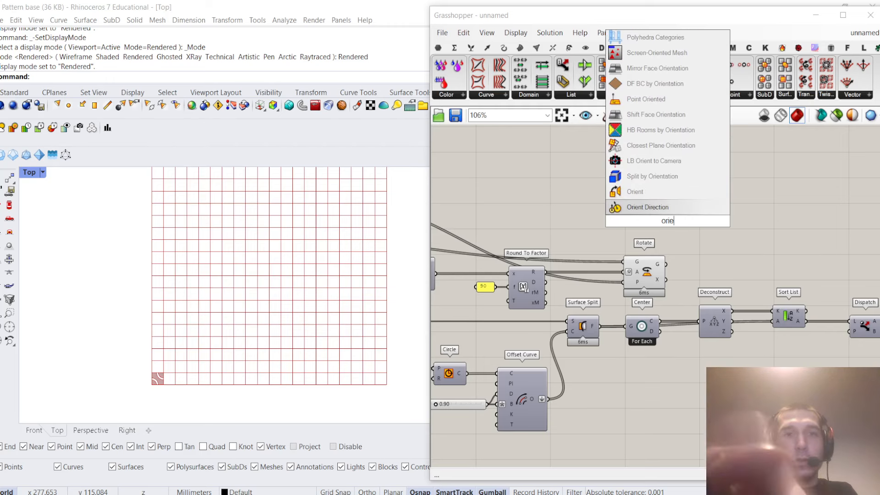
click(667, 209)
right_drag(518, 216, 729, 238)
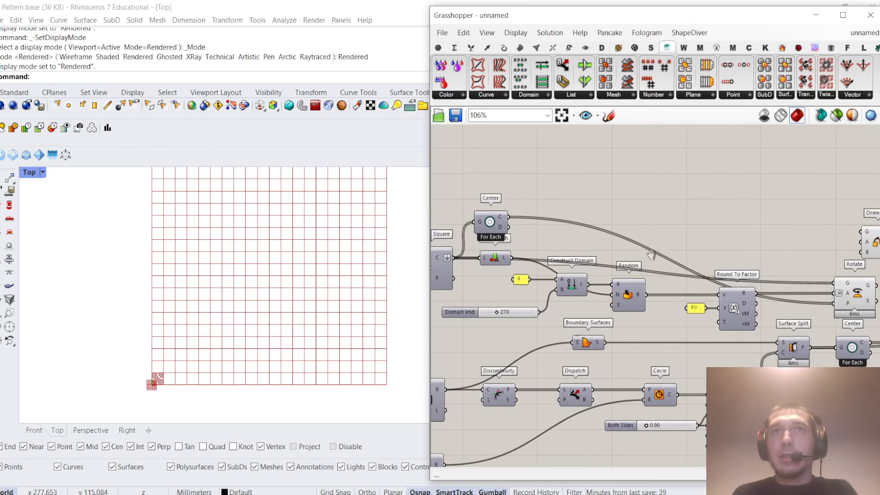
Add an XY Plane component beside the upper Center and connect Center's C output to its O input
double_click(609, 188)
text(xy)
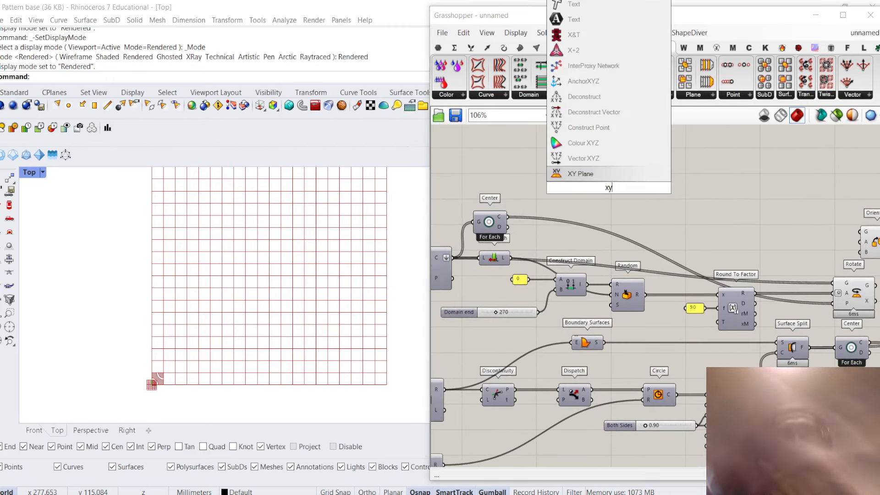
click(599, 175)
drag(575, 201, 593, 189)
drag(608, 189, 560, 220)
right_drag(559, 220, 526, 217)
drag(526, 217, 519, 217)
right_drag(761, 287, 748, 288)
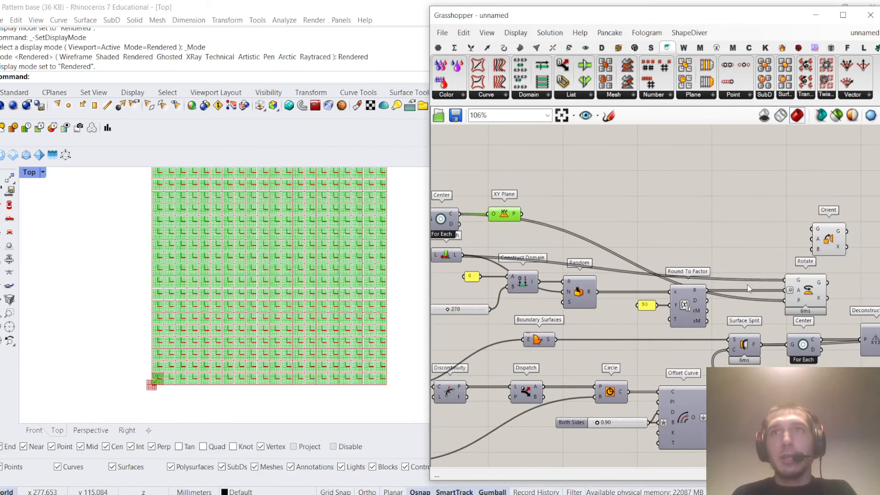
Connect XY Plane's P output to Rotate's G and P inputs, move XY Plane closer to Rotate, and hide its preview
drag(533, 218, 784, 280)
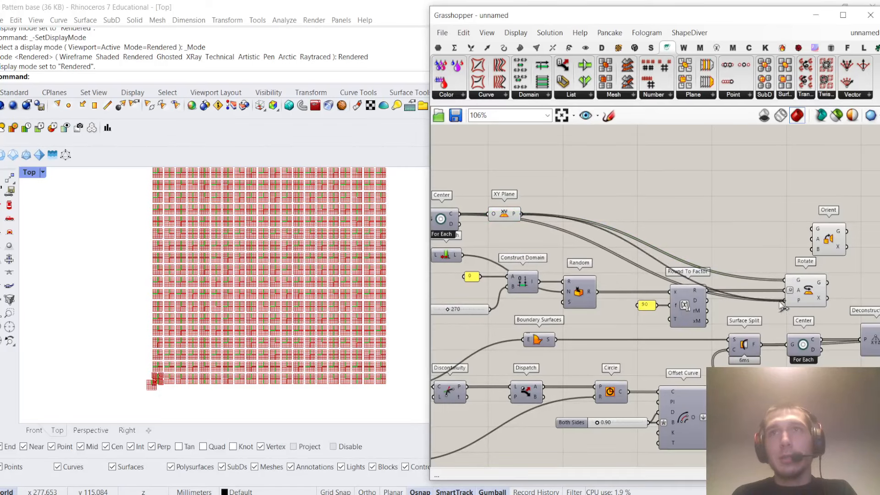
drag(507, 216, 703, 226)
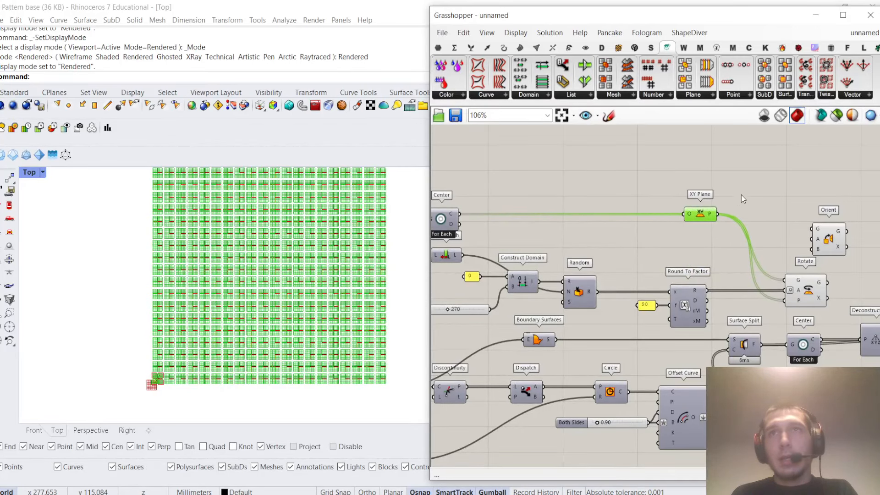
middle_click(741, 192)
click(781, 210)
click(782, 203)
scroll(783, 202, down, 1)
right_drag(788, 219, 534, 225)
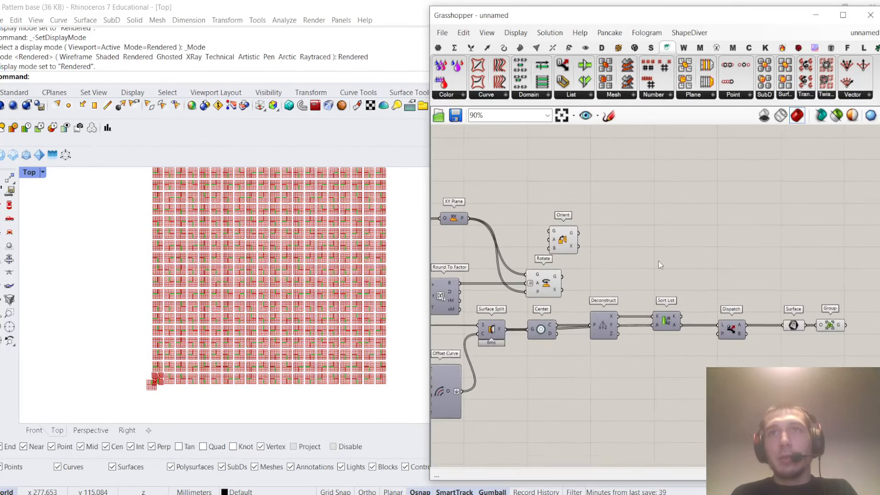
scroll(678, 268, down, 1)
right_drag(701, 271, 683, 267)
scroll(791, 313, up, 2)
click(790, 315)
right_drag(771, 274, 718, 259)
click(718, 259)
double_click(718, 260)
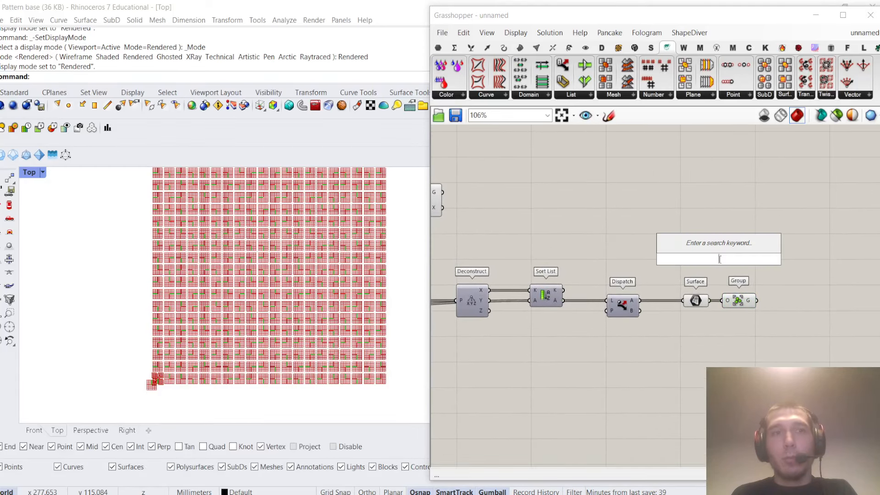
text(cente)
click(700, 350)
scroll(701, 350, down, 7)
Add a second XY Plane component below the Rectangle and Division components
right_drag(701, 351, 824, 342)
scroll(610, 341, up, 7)
right_drag(570, 328, 588, 257)
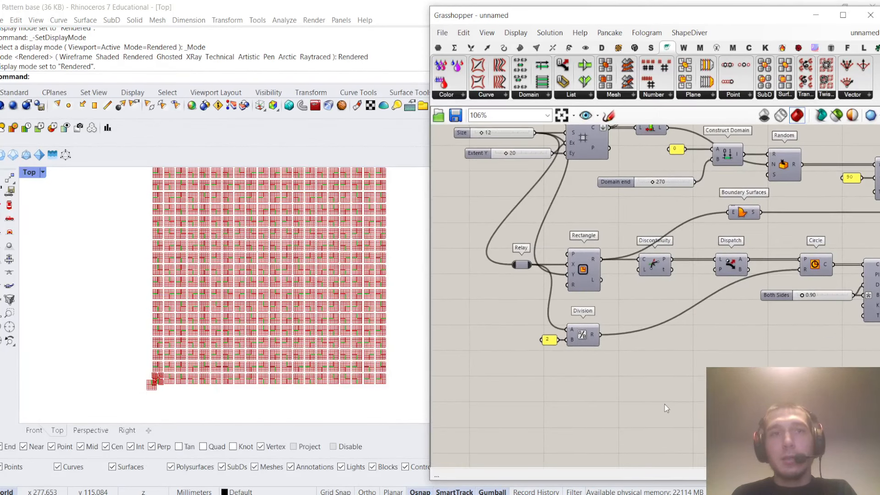
double_click(655, 403)
text(xy)
click(652, 392)
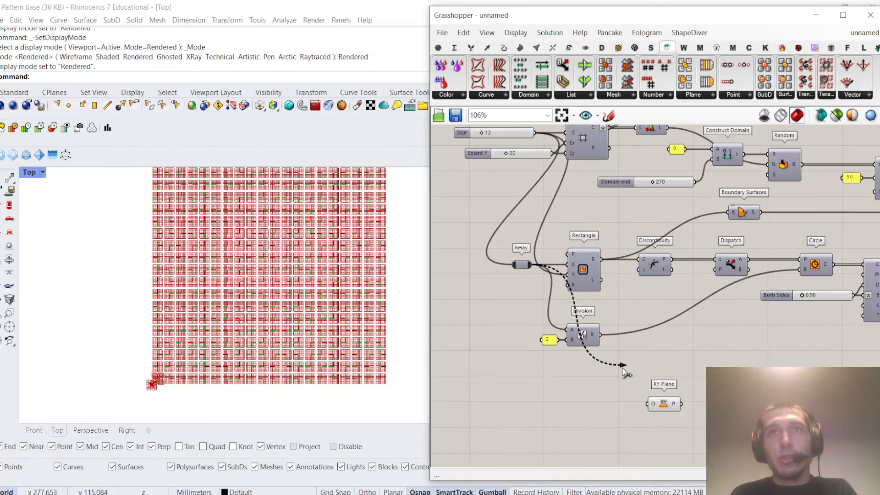
Try feeding the second XY Plane's O input from the Relay, and disconnect that wire
drag(624, 370, 574, 406)
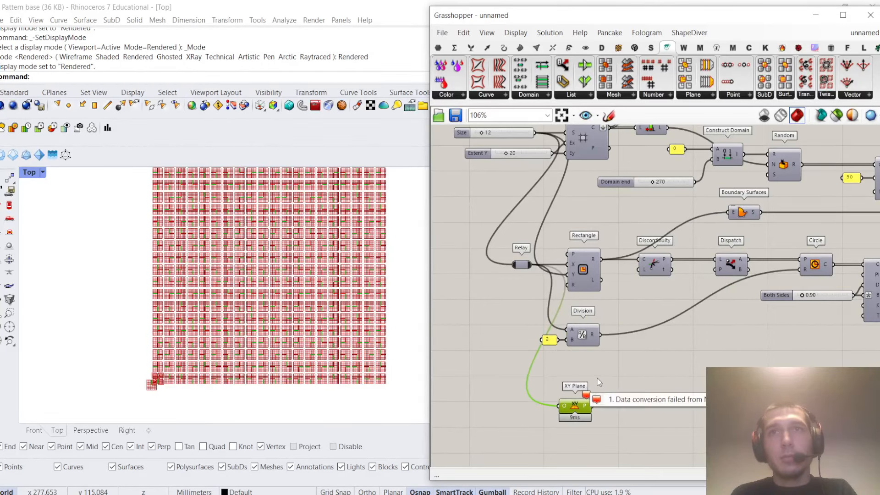
click(557, 290)
ctrl+drag(570, 405, 565, 406)
mouse_move(574, 406)
mouse_down()
mouse_move(621, 395)
mouse_move(590, 410)
mouse_up()
click(544, 390)
click(533, 393)
double_click(534, 394)
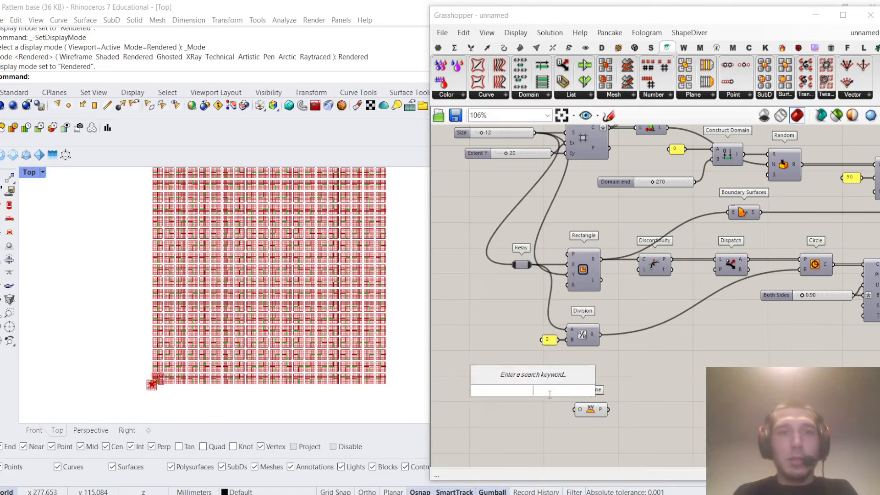
text(con)
key(Escape)
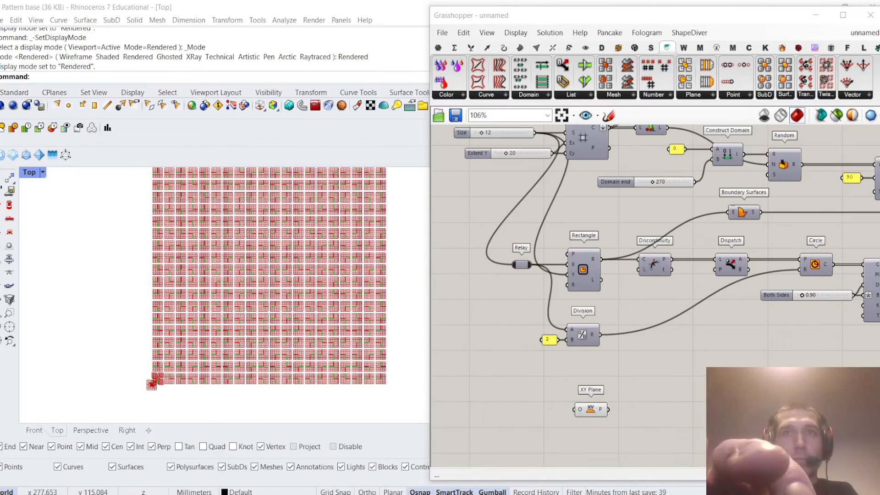
Add a Center component fed by Rectangle's R output and connect its C output to the second XY Plane's O input
double_click(645, 396)
text(cent)
key(Return)
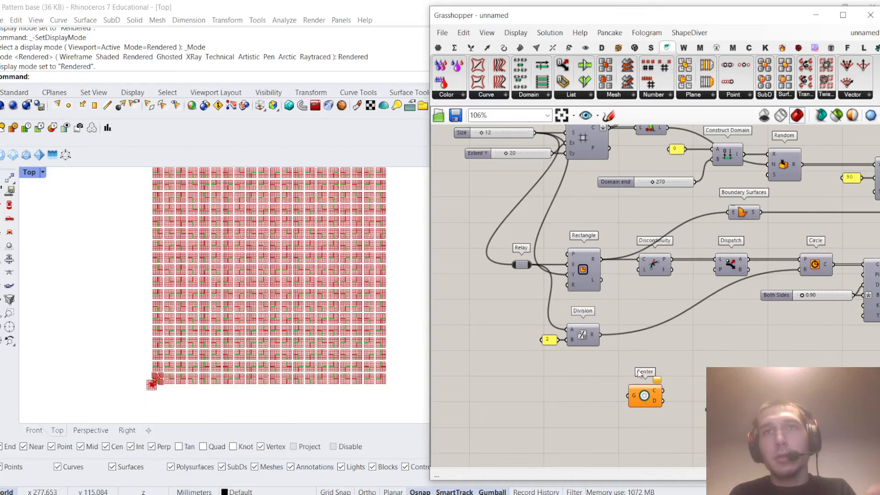
drag(602, 259, 628, 396)
scroll(629, 395, up, 2)
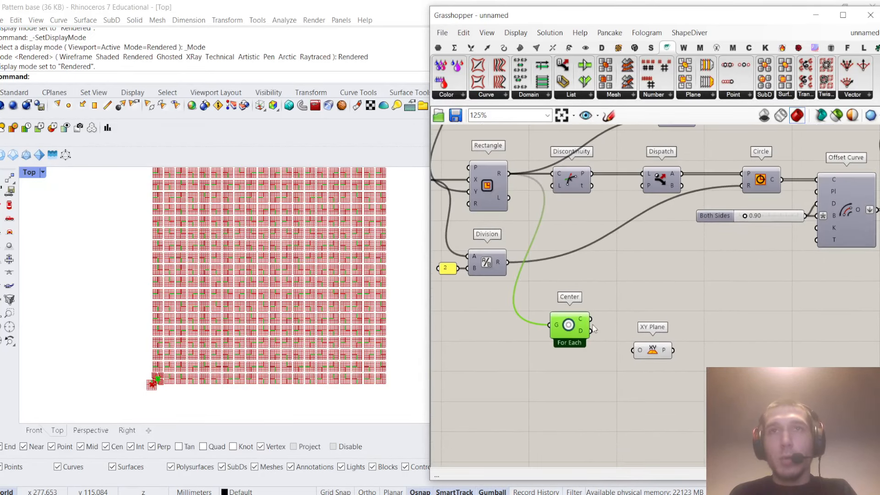
drag(662, 353, 677, 317)
scroll(685, 312, down, 4)
scroll(779, 312, up, 4)
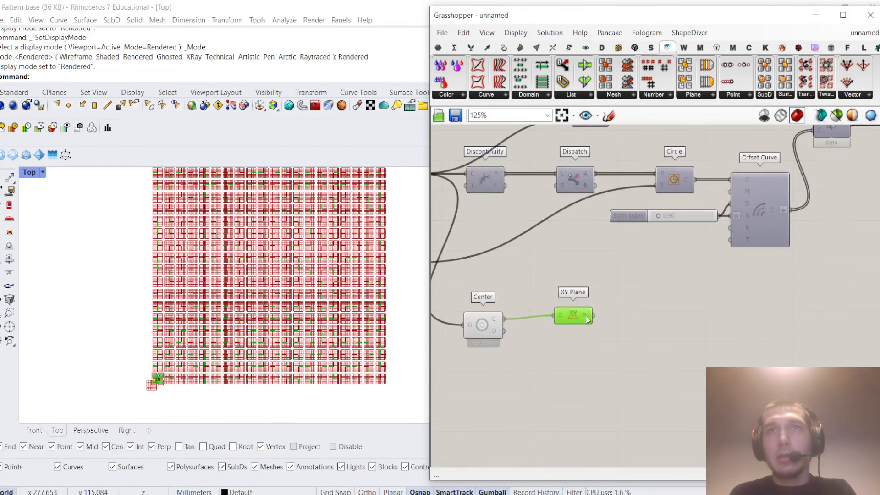
drag(583, 318, 585, 322)
double_click(604, 314)
Move the Orient component below the Group component at the chain's end and hide the Surface component's preview
scroll(646, 260, down, 5)
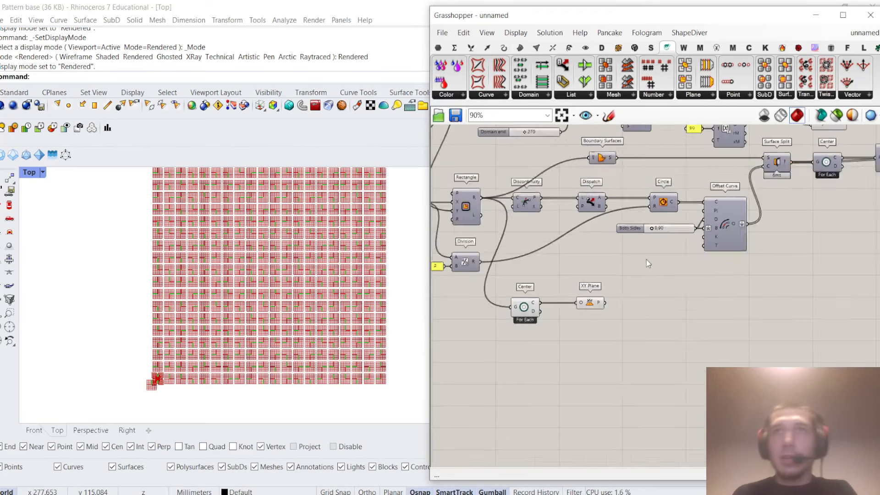
scroll(659, 234, up, 2)
drag(601, 175, 856, 289)
right_drag(848, 247, 751, 246)
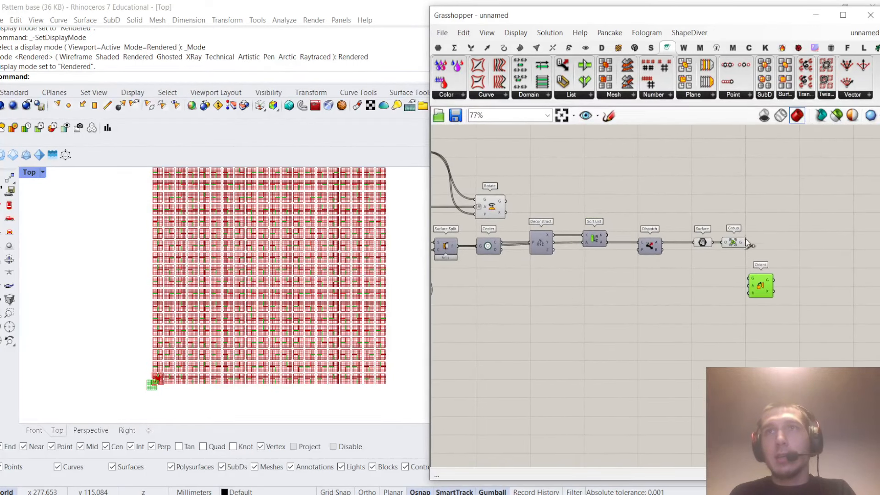
click(713, 271)
scroll(709, 266, up, 2)
click(701, 240)
middle_click(689, 197)
click(701, 210)
middle_click(709, 197)
click(721, 213)
click(723, 205)
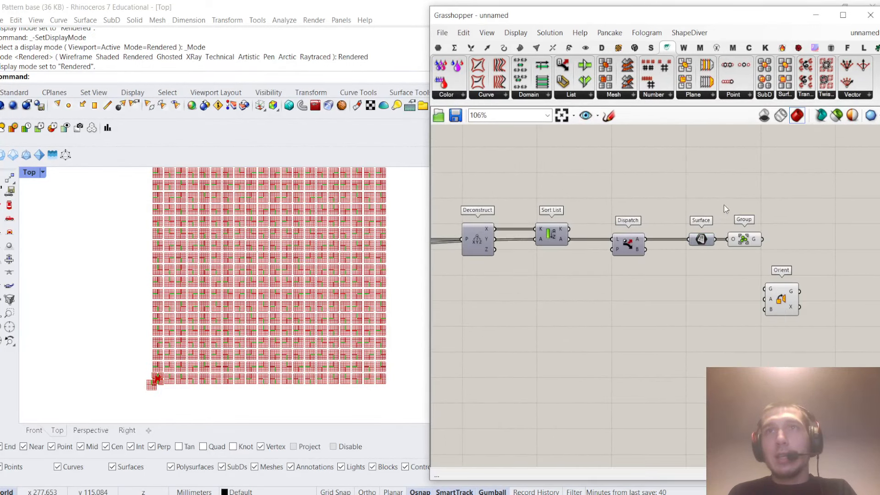
Connect Group's G output to Orient's G input and align Orient in line after Group
drag(778, 283, 775, 289)
drag(784, 306, 807, 256)
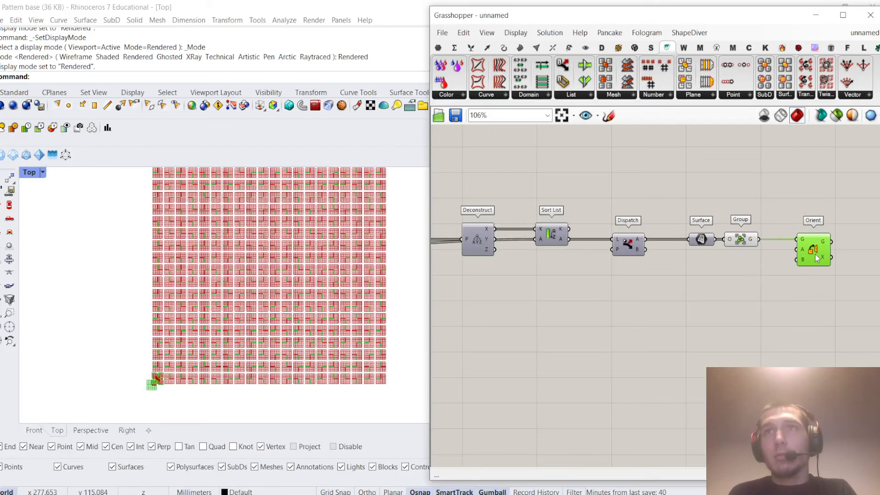
scroll(815, 253, down, 5)
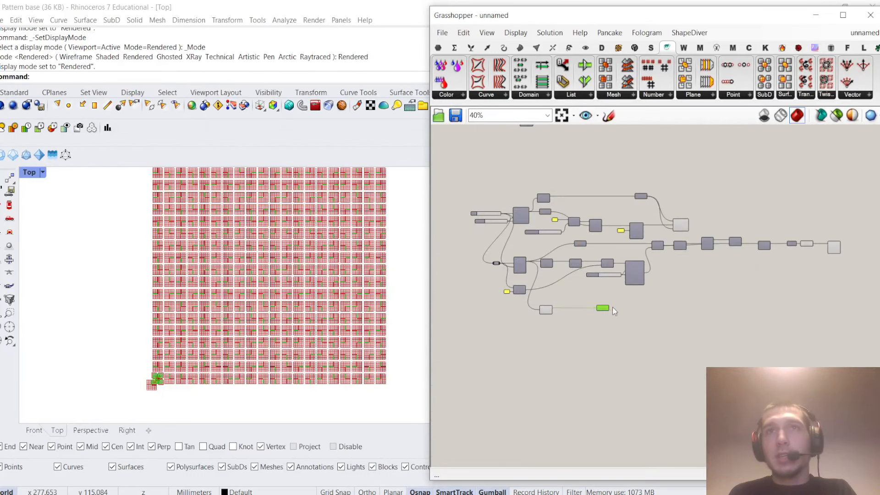
Move the second XY Plane beneath the Surface and Group components and connect its P output to Orient's A input
scroll(591, 289, up, 5)
drag(633, 354, 672, 354)
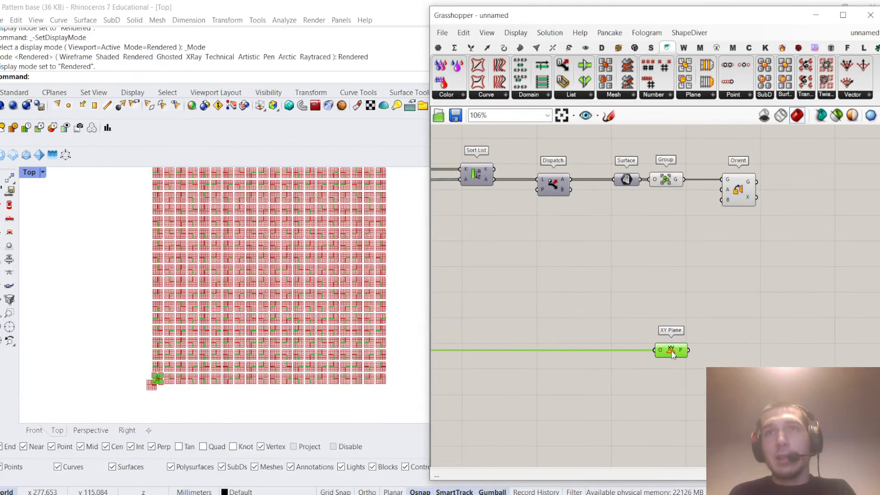
drag(728, 219, 722, 190)
scroll(716, 218, down, 3)
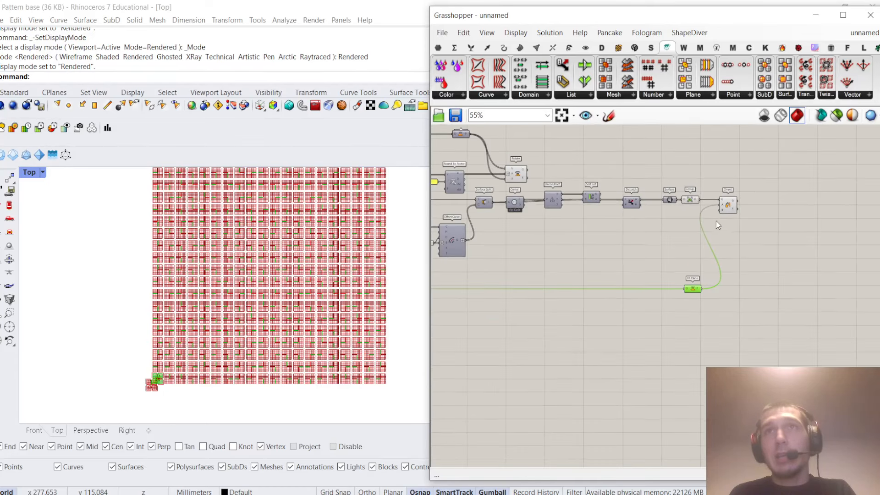
Hide the preview of the second XY Plane component
drag(700, 337, 664, 156)
middle_click(664, 156)
click(676, 174)
Connect Rotate's G output to Orient's B input and straighten Orient in line with Group
scroll(580, 155, up, 4)
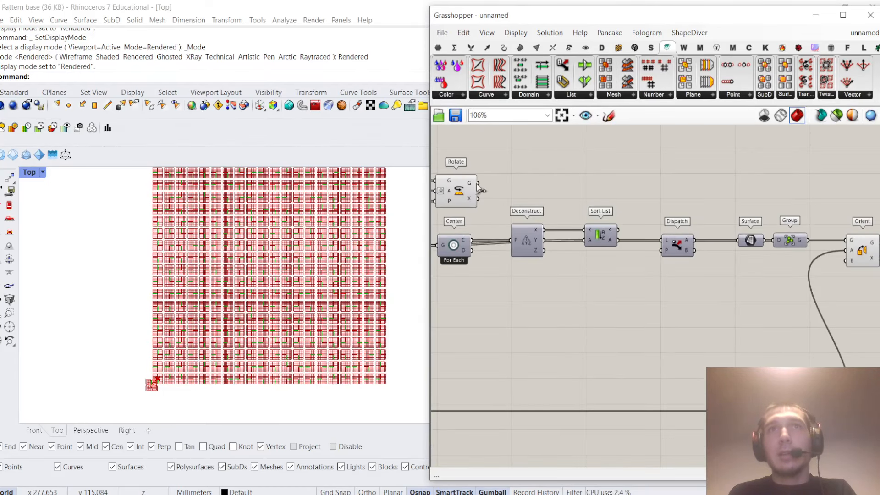
drag(478, 183, 842, 260)
right_drag(846, 251, 685, 243)
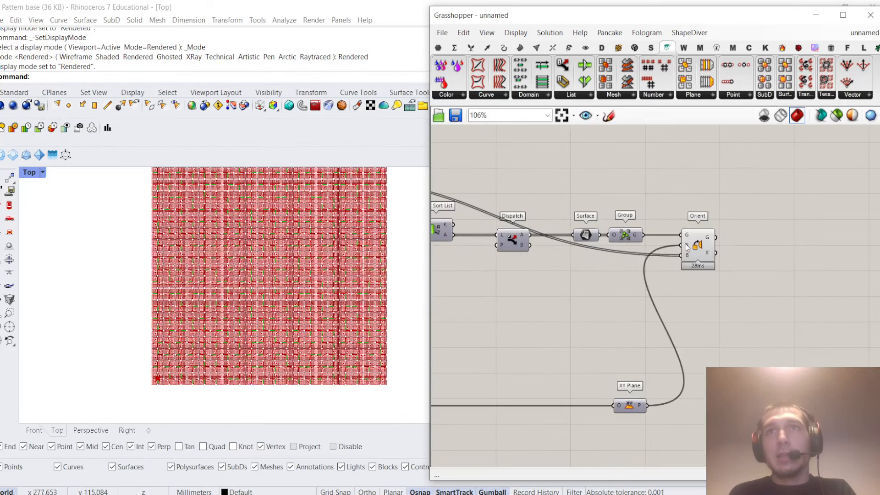
scroll(684, 243, up, 1)
drag(706, 241, 711, 241)
click(772, 262)
Hide the preview of the components upstream of Orient, leaving only Orient's geometry displayed
scroll(773, 262, down, 8)
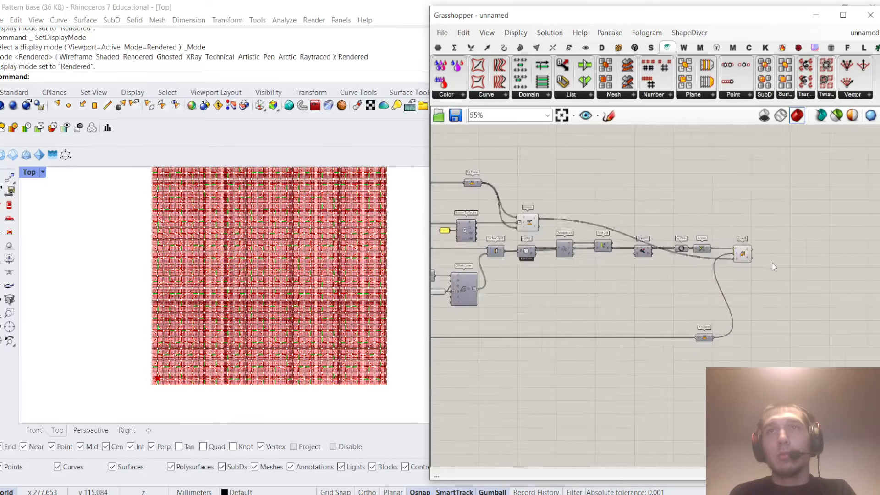
drag(663, 342, 452, 203)
right_click(639, 188)
click(657, 203)
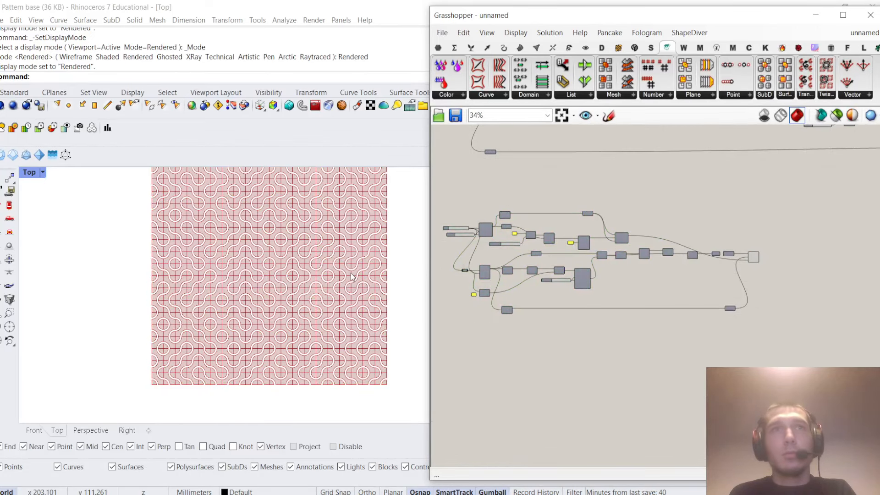
Examine the oriented tile pattern in the Top viewport up close and as a whole
scroll(356, 269, down, 1)
scroll(327, 284, up, 2)
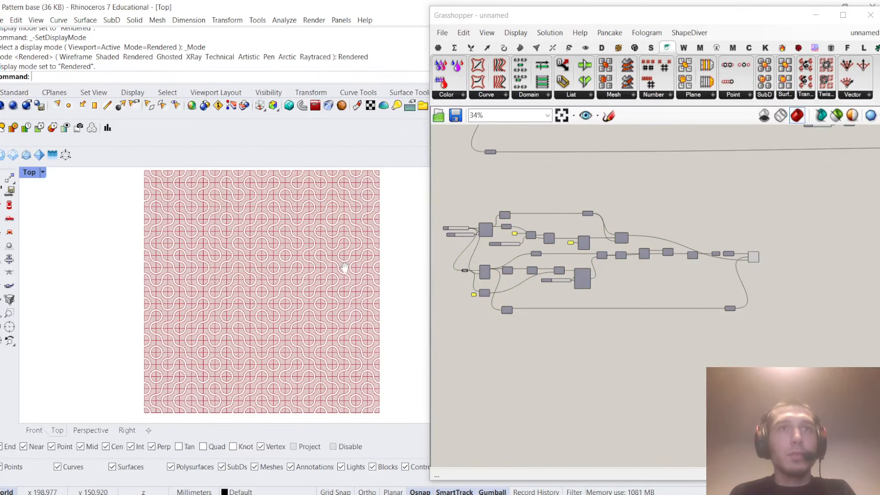
right_drag(344, 268, 345, 268)
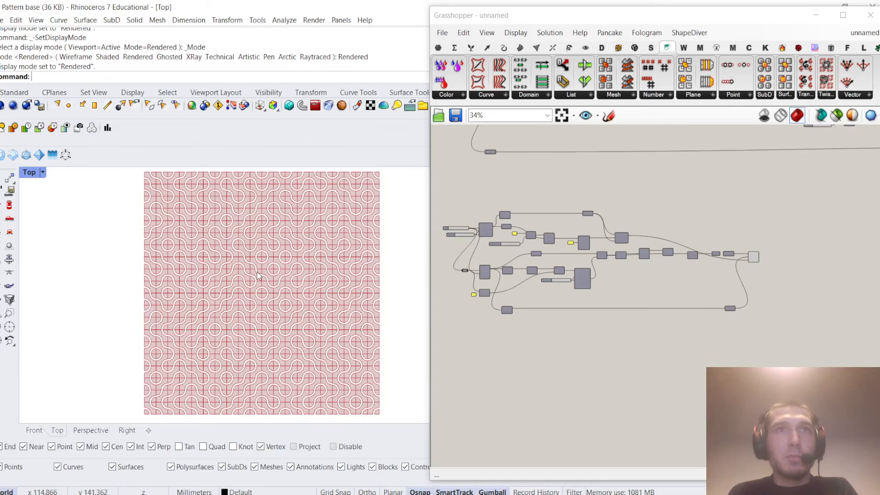
scroll(260, 275, up, 3)
scroll(295, 275, down, 2)
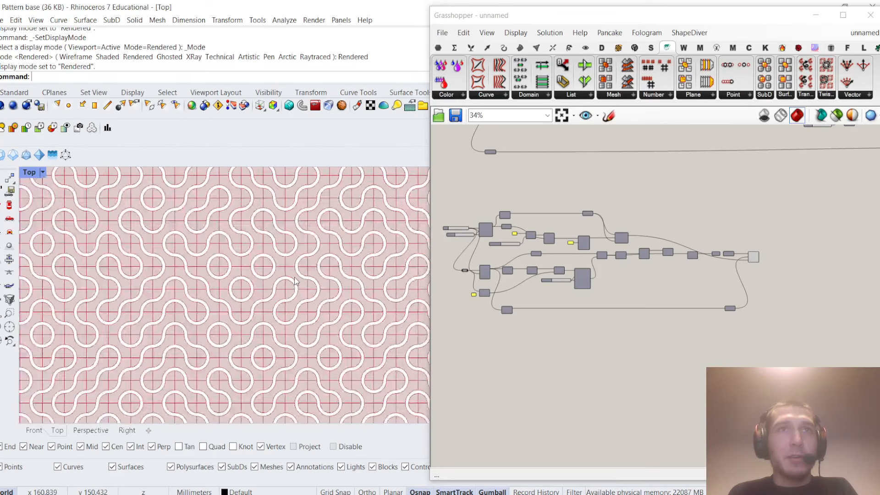
right_drag(296, 275, 310, 273)
scroll(287, 275, down, 2)
scroll(288, 275, up, 2)
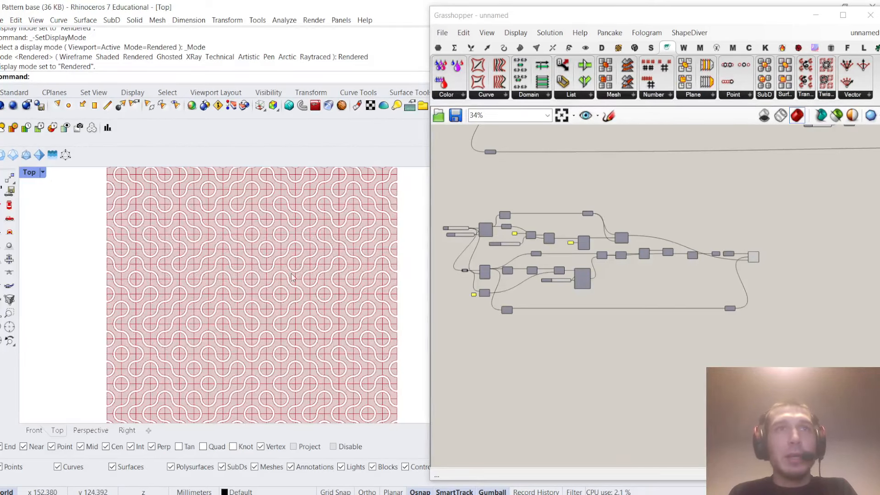
scroll(295, 274, down, 1)
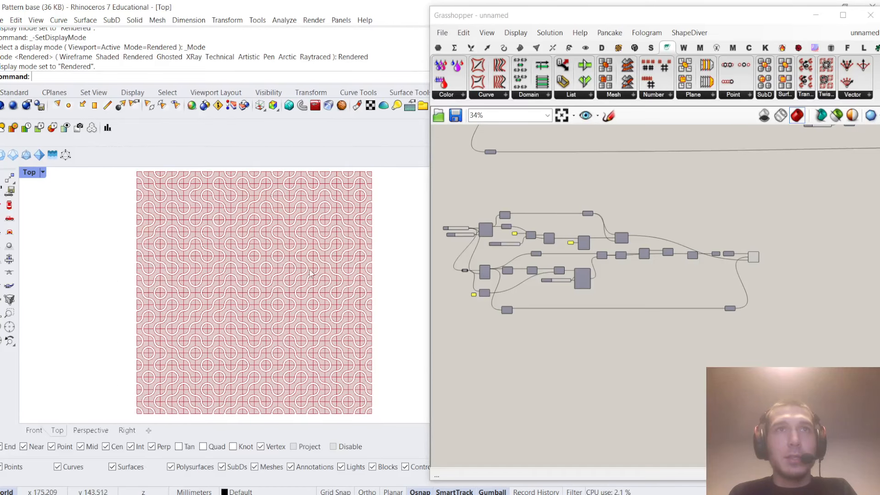
scroll(604, 275, down, 3)
scroll(687, 289, up, 5)
scroll(733, 301, down, 2)
Set the Extent Y slider feeding the Square grid to 16
scroll(629, 299, up, 6)
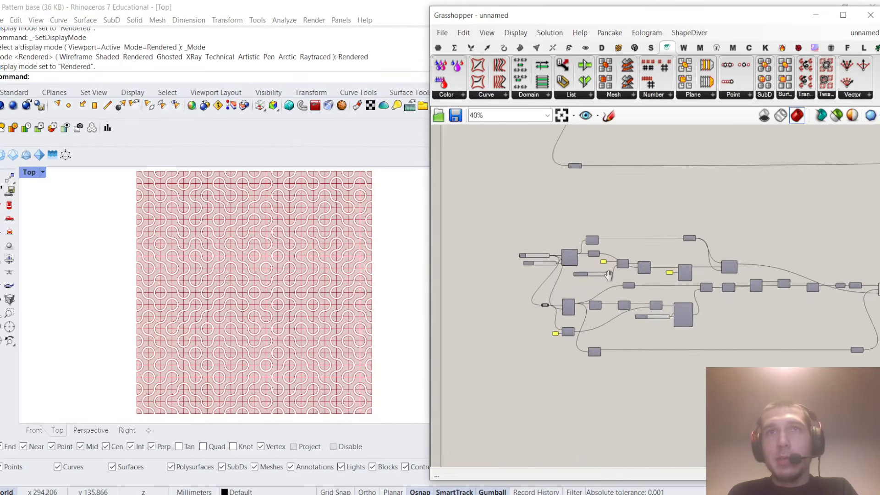
scroll(629, 298, up, 2)
double_click(656, 320)
text(16)
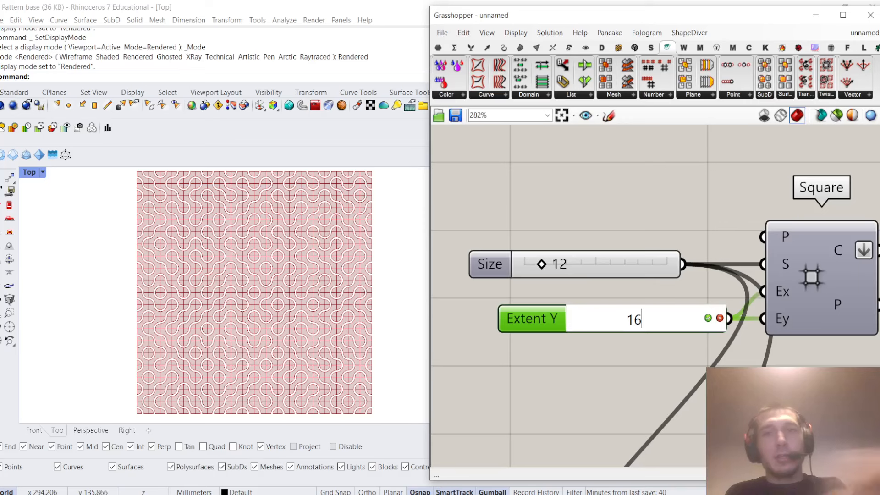
key(Return)
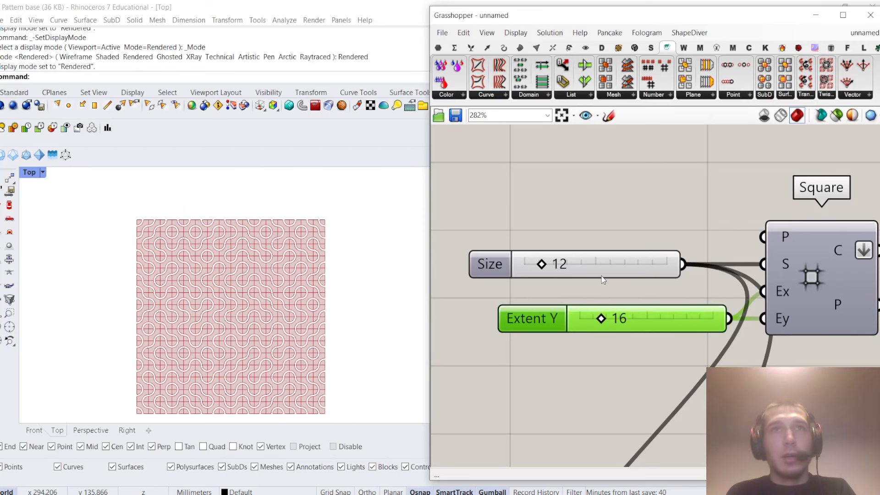
Add an integer number slider, connect it to Random's S input, and set this seed to 34
scroll(603, 280, down, 6)
scroll(666, 295, up, 4)
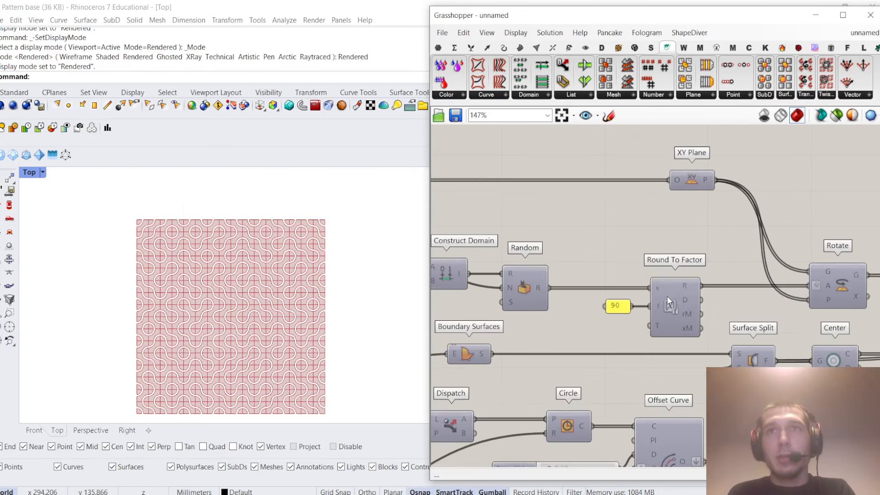
scroll(666, 295, down, 4)
scroll(608, 224, up, 3)
double_click(608, 207)
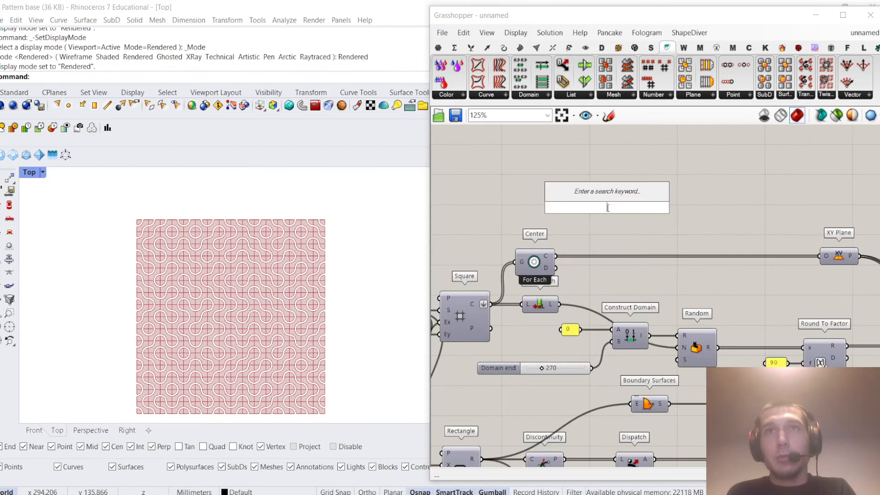
text(0.)
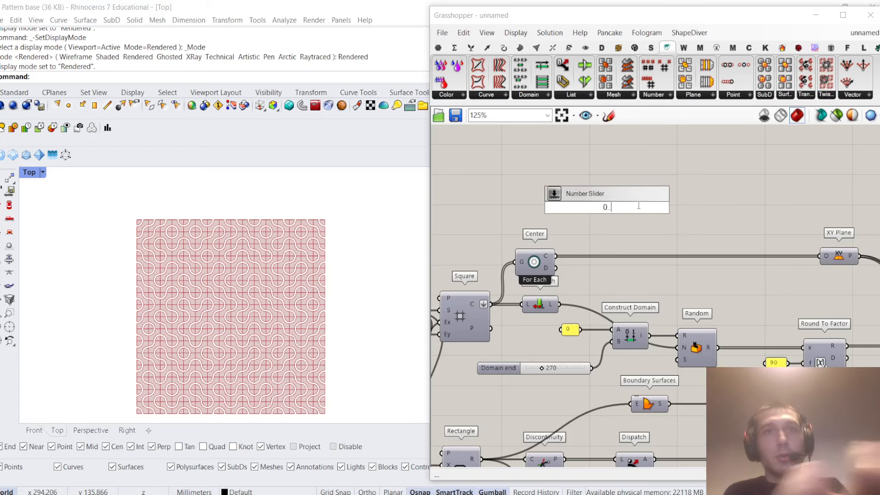
text(.50)
key(Return)
drag(654, 207, 682, 362)
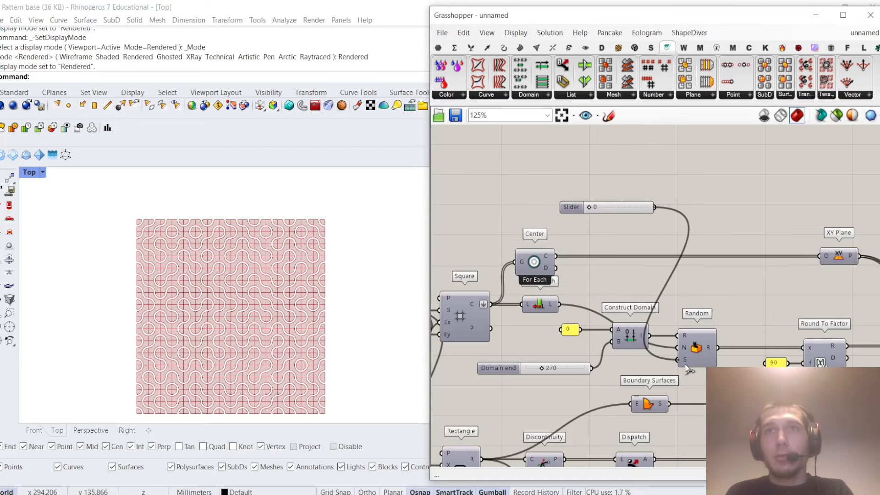
scroll(632, 215, up, 2)
drag(572, 205, 599, 207)
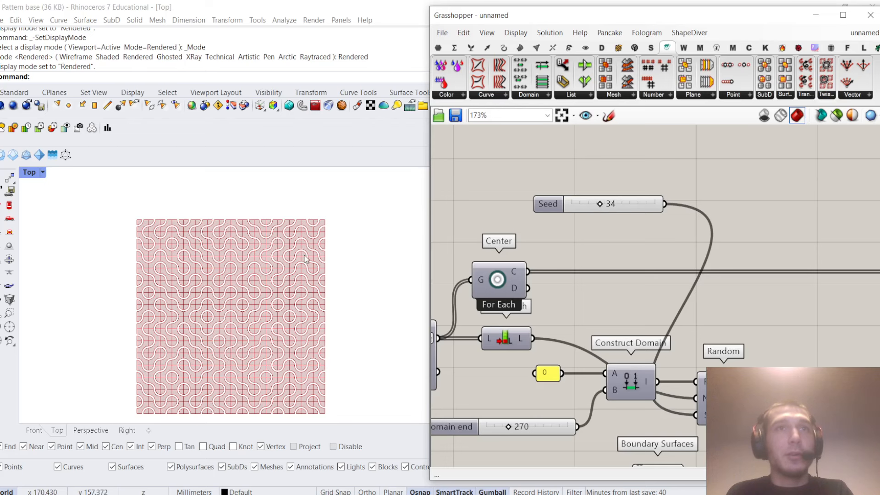
Add a Custom Preview component fed by Orient's G output and hide Orient's own preview
scroll(632, 259, down, 6)
scroll(619, 265, up, 4)
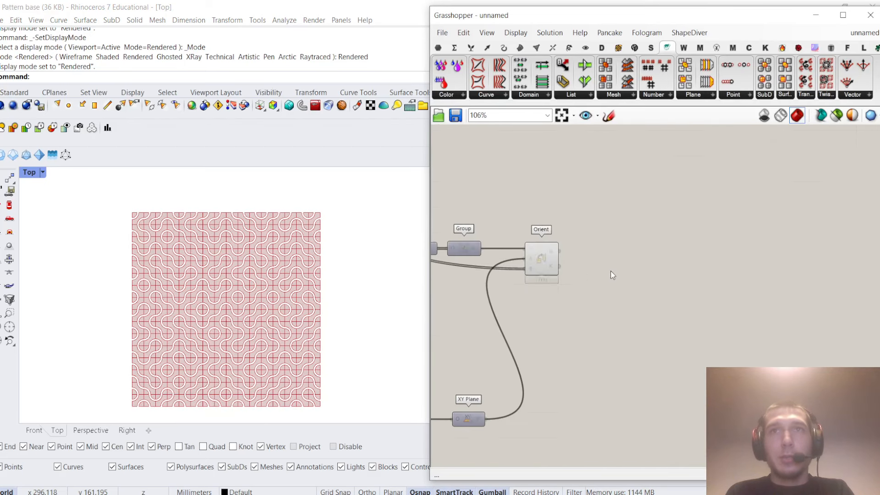
double_click(645, 229)
text(cus)
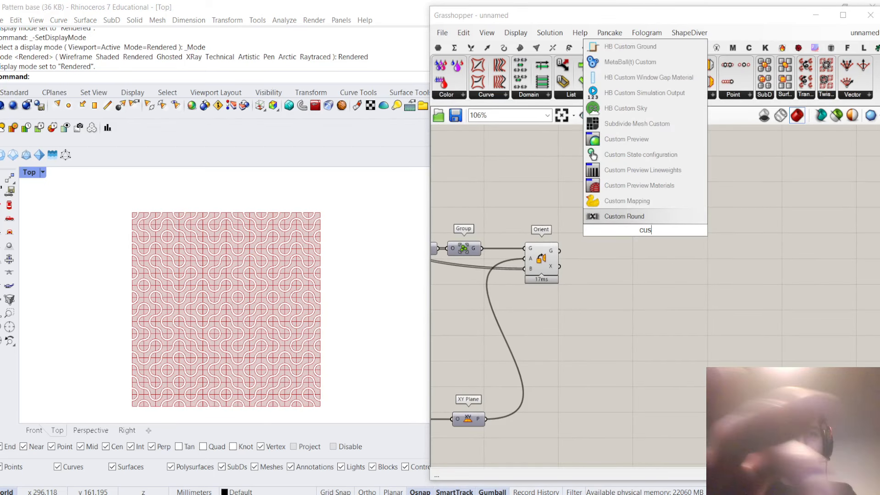
text(tom preview)
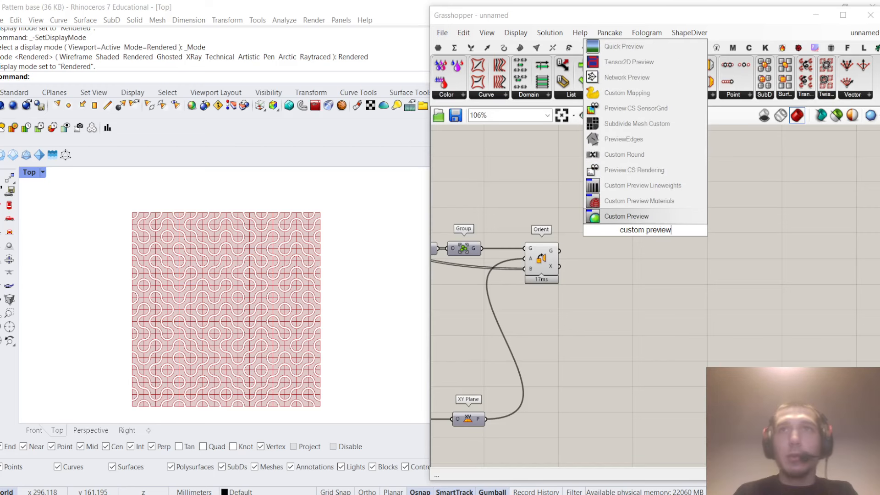
key(Return)
scroll(593, 248, up, 2)
drag(546, 251, 675, 248)
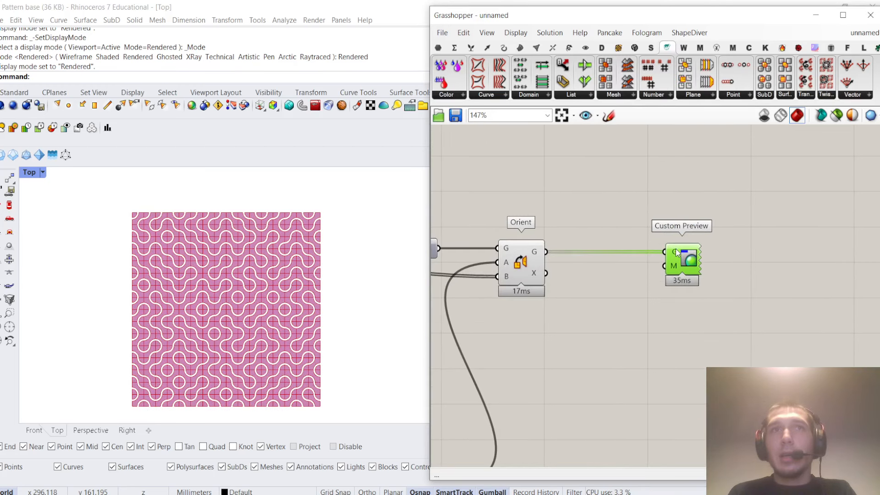
right_click(521, 264)
click(538, 182)
scroll(620, 227, down, 10)
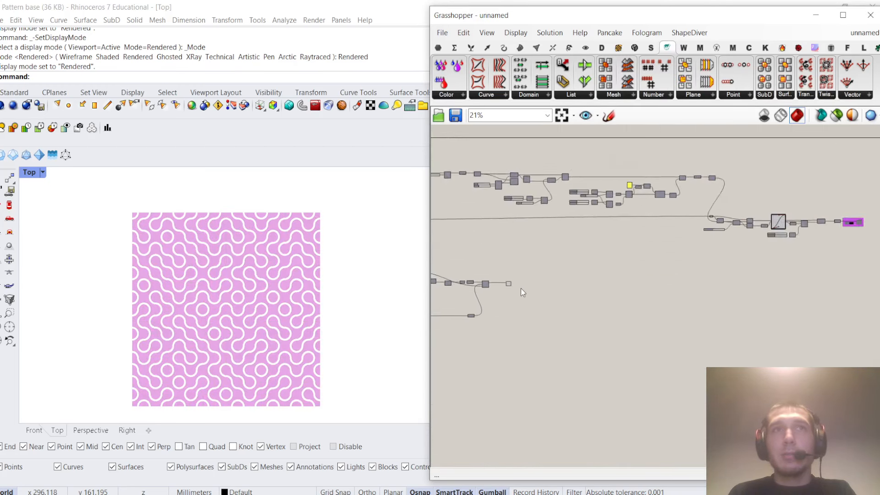
drag(511, 286, 709, 290)
right_drag(740, 266, 732, 266)
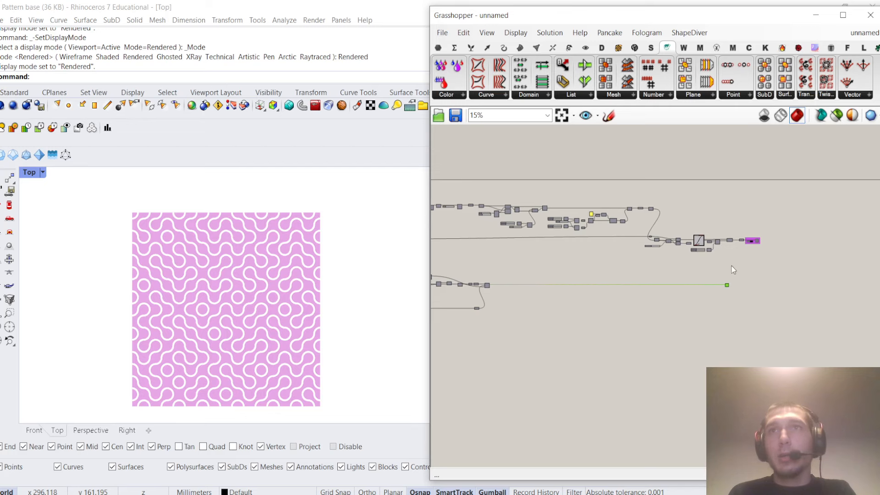
key(ctrl+z)
Move Custom Preview farther from Orient and add a Colour Swatch component between them
right_drag(605, 322, 686, 313)
scroll(586, 275, up, 9)
drag(588, 281, 660, 281)
click(609, 235)
double_click(610, 238)
text(swatch)
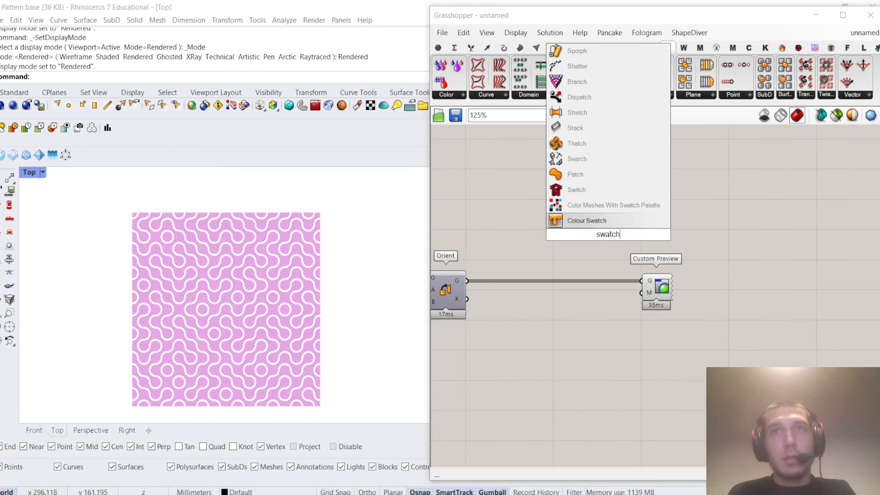
key(Return)
Set the Colour Swatch to black, connect it to Custom Preview's M input, and align it beside that input
click(624, 235)
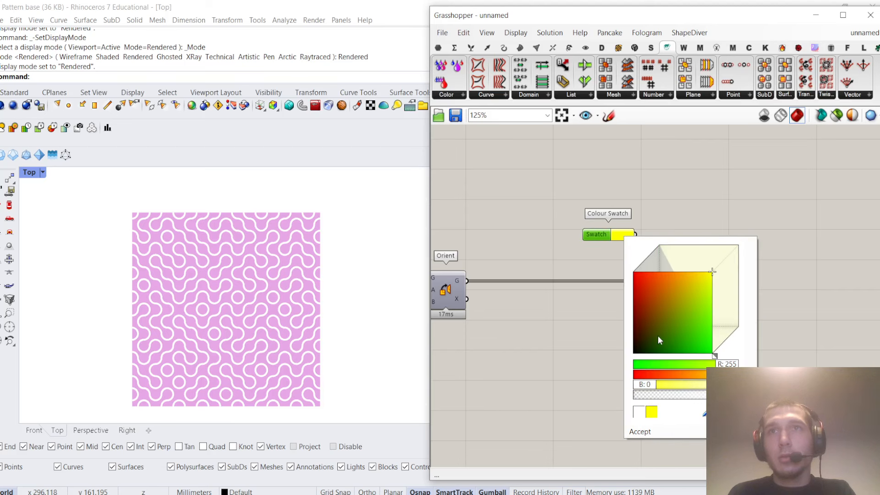
click(658, 336)
drag(647, 293, 646, 293)
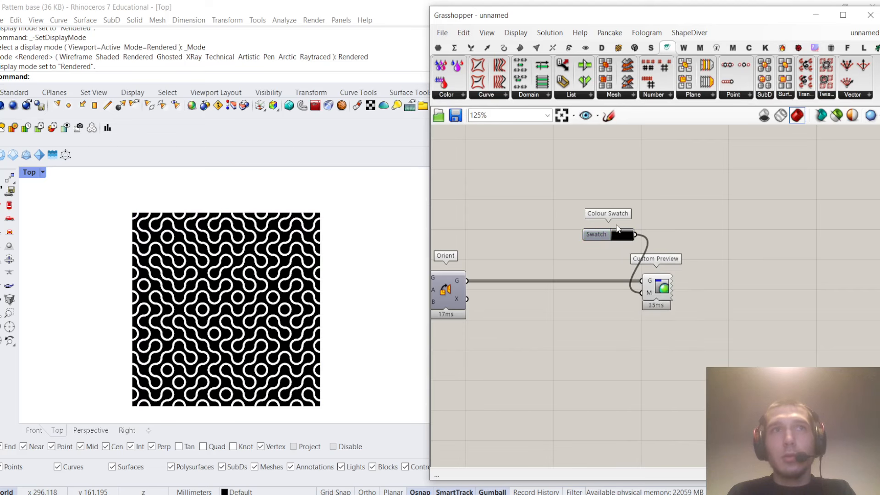
drag(605, 229, 578, 288)
click(293, 293)
scroll(294, 293, down, 1)
scroll(301, 282, up, 4)
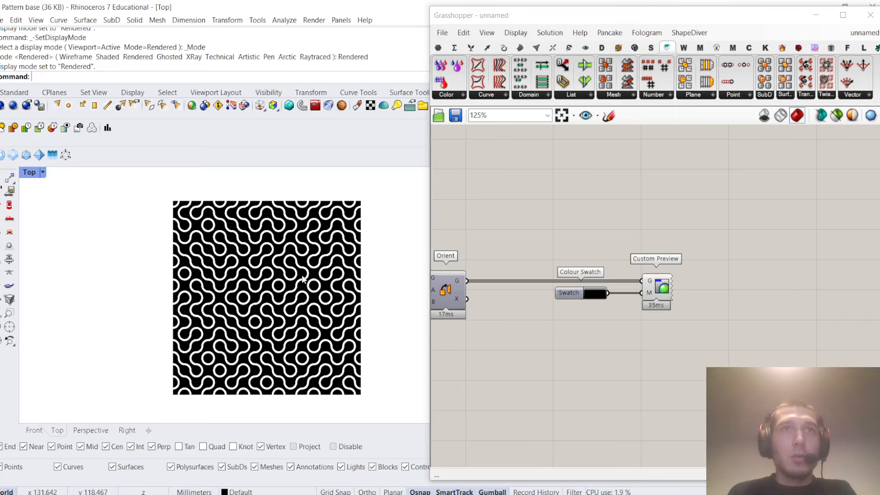
right_drag(301, 282, 315, 263)
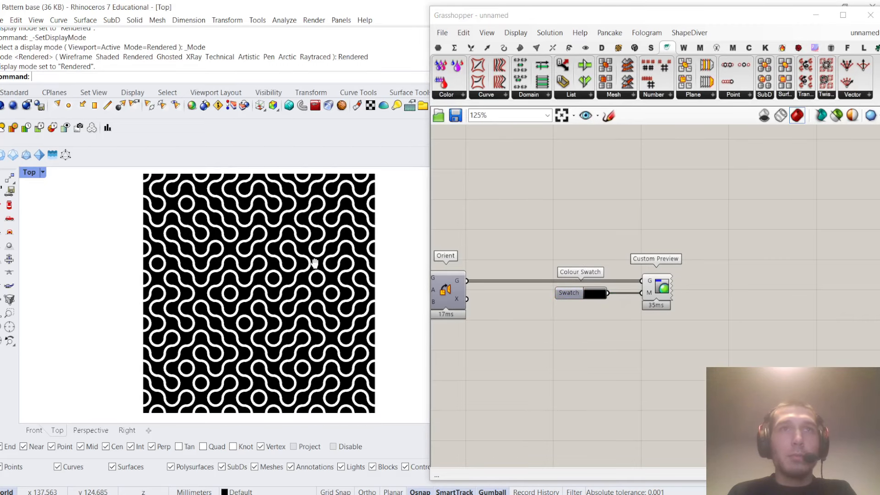
click(480, 132)
key(ctrl+s)
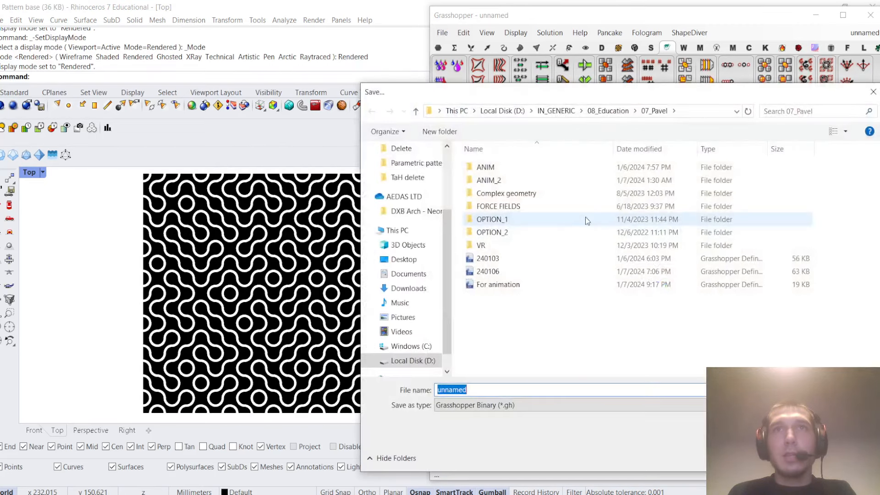
click(872, 92)
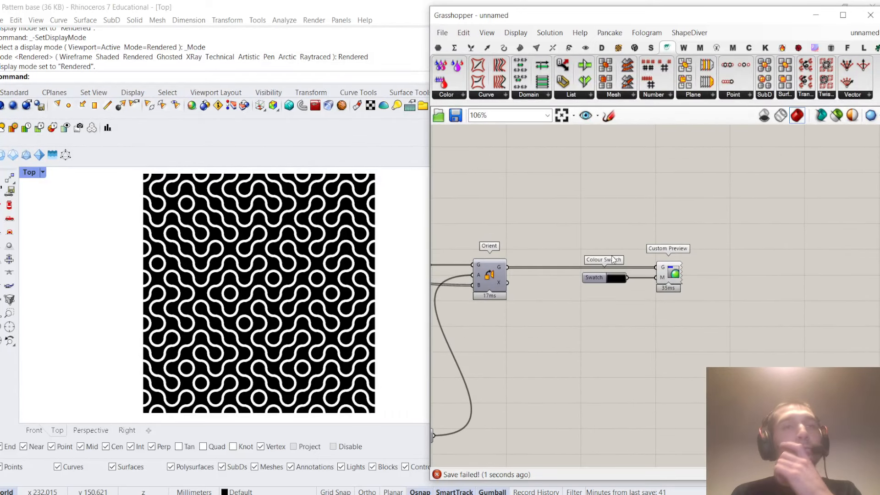